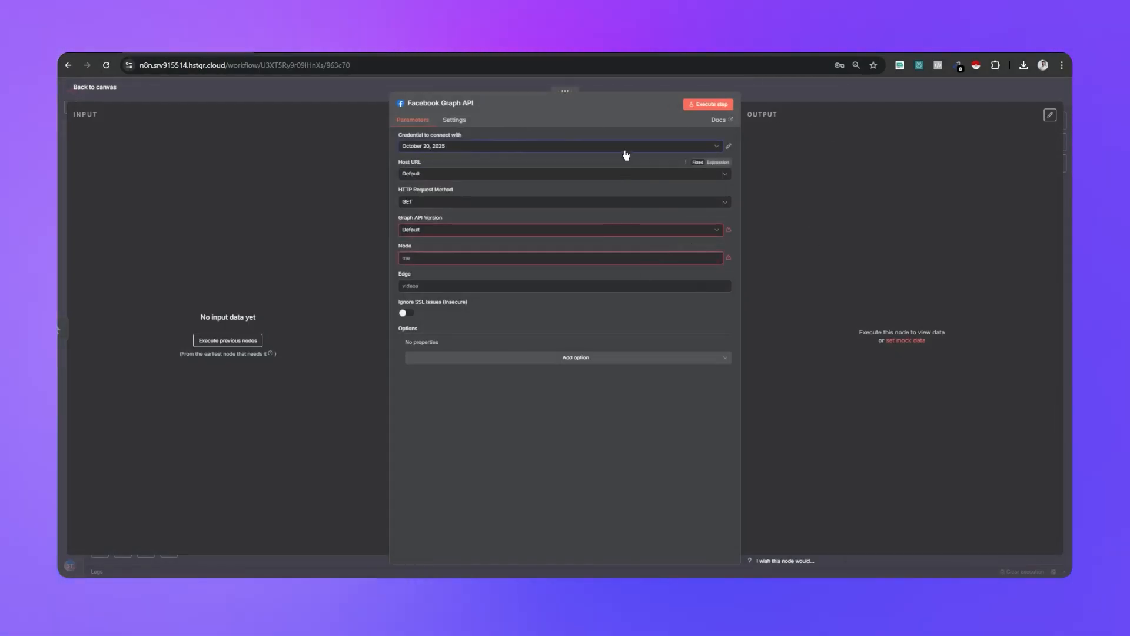
# Close the Facebook Graph API node and delete it together with the manual trigger from the canvas
pyautogui.click(625, 149)
pyautogui.click(472, 168)
pyautogui.press('Escape')
pyautogui.moveTo(451, 246); pyautogui.dragTo(828, 435)
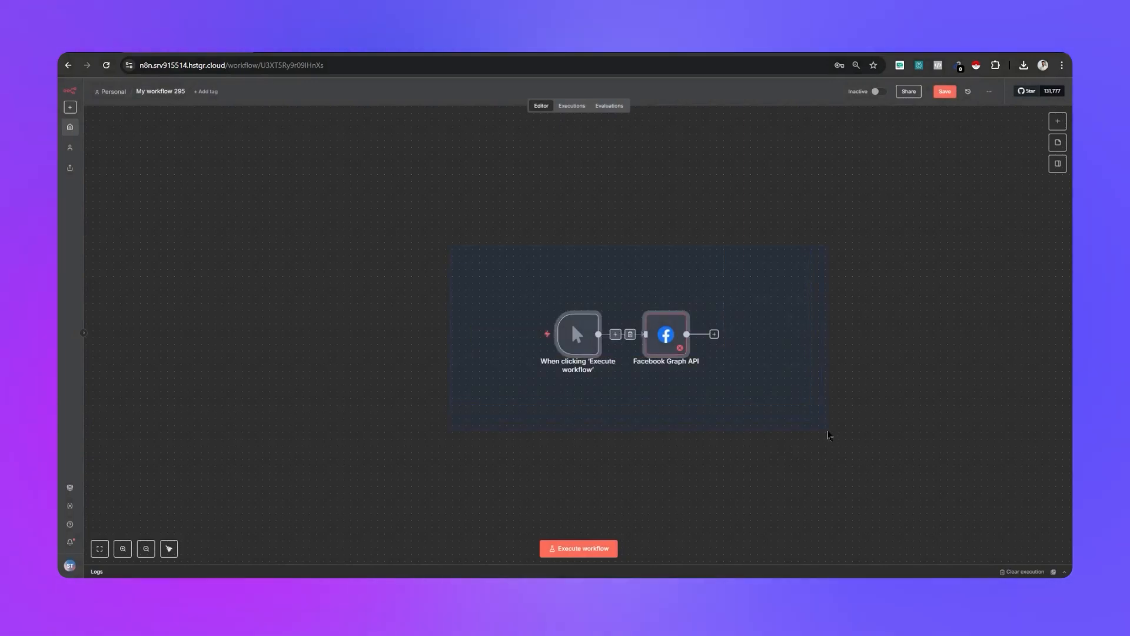
pyautogui.press('Delete')
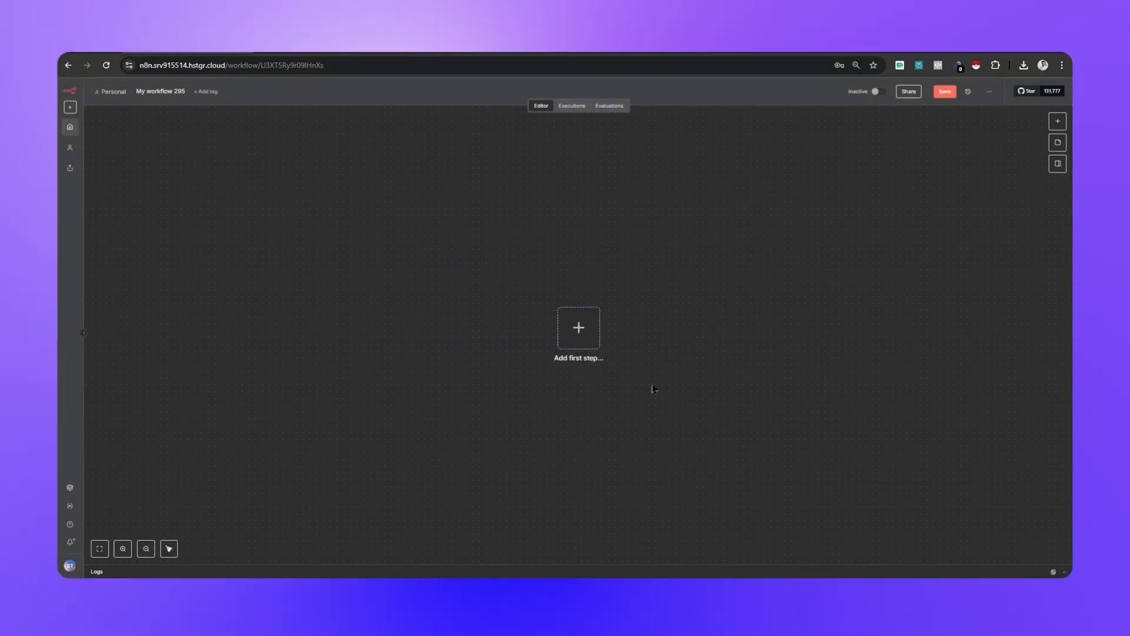
pyautogui.click(572, 323)
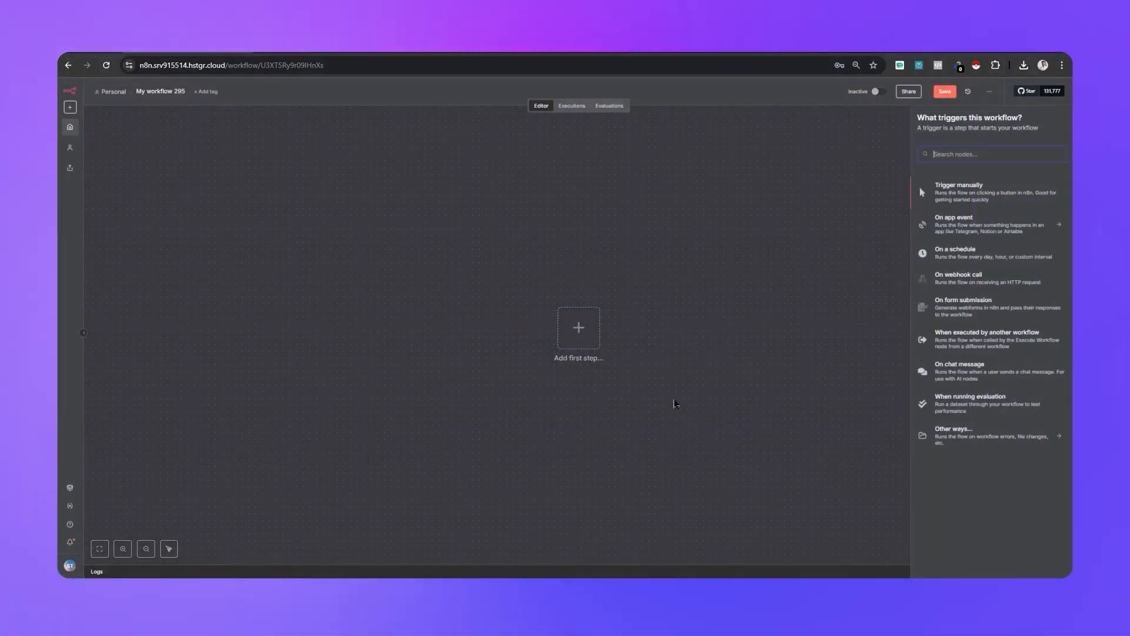
pyautogui.write('sc')
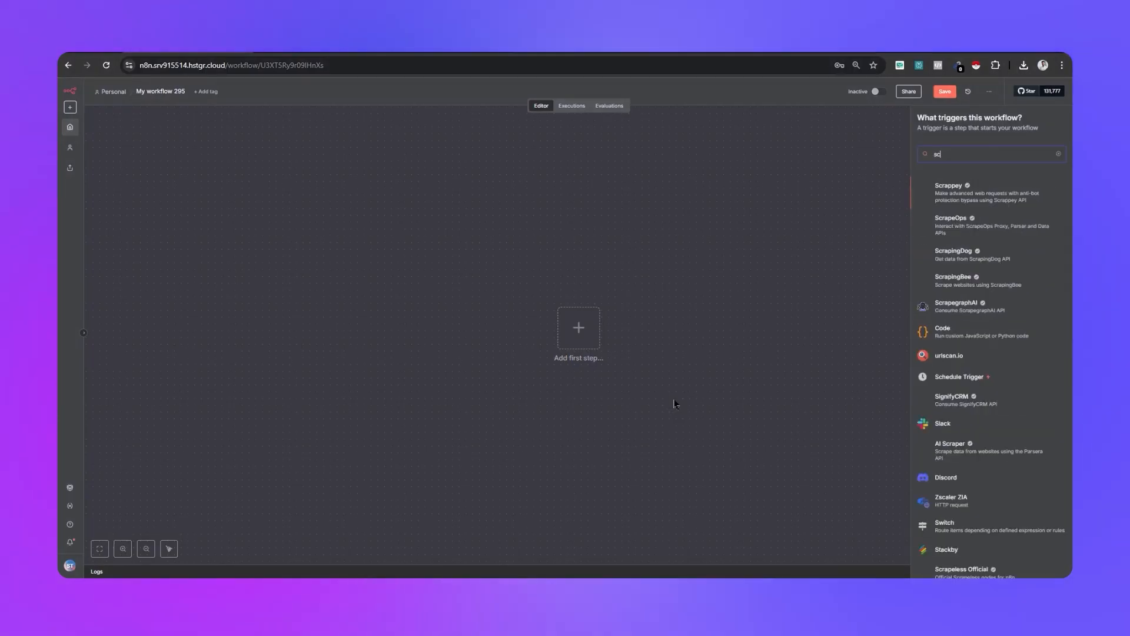
pyautogui.press('BackSpace')
pyautogui.press('BackSpace')
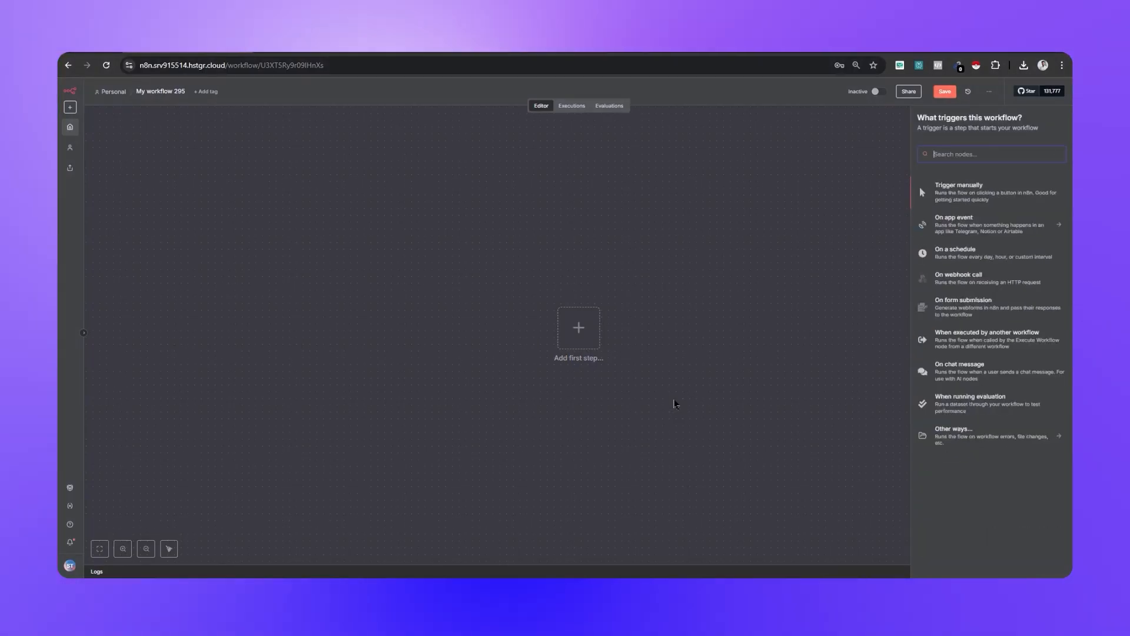
pyautogui.press('Escape')
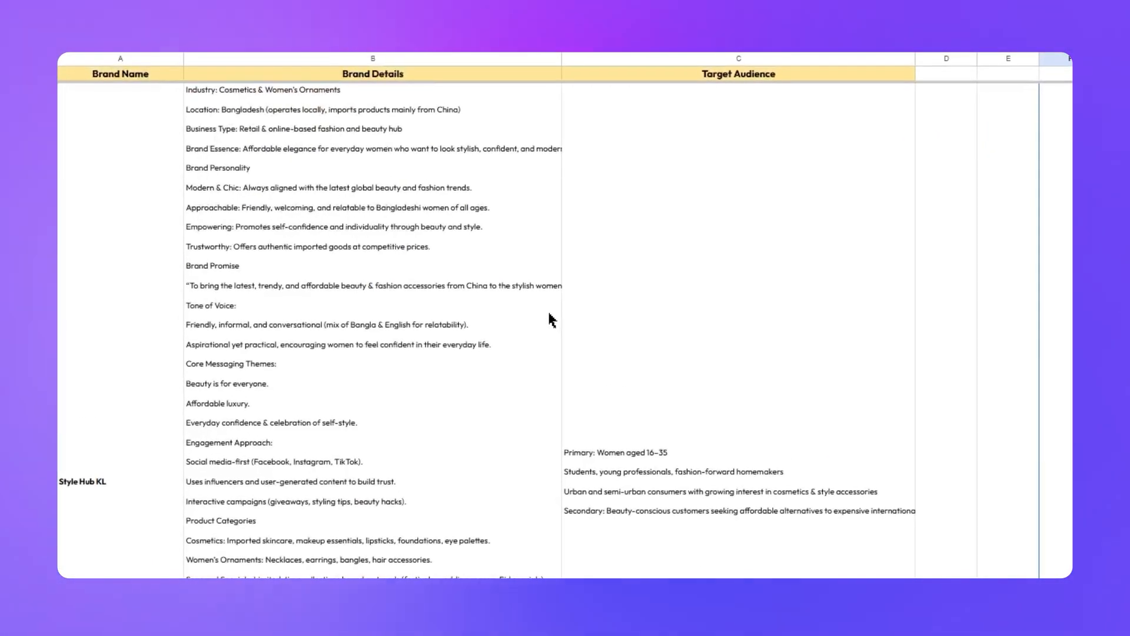
# Examine the Brand Name, Brand Details and Target Audience columns in the brand spreadsheet
pyautogui.click(110, 293)
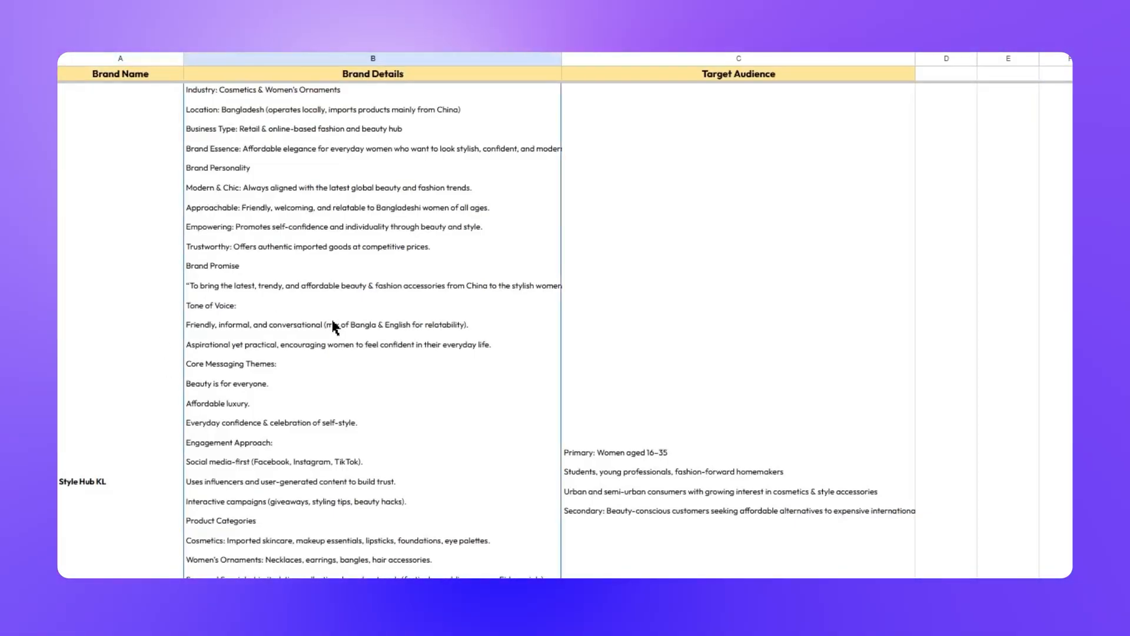
pyautogui.click(739, 308)
pyautogui.scroll(-7, 626, 444)
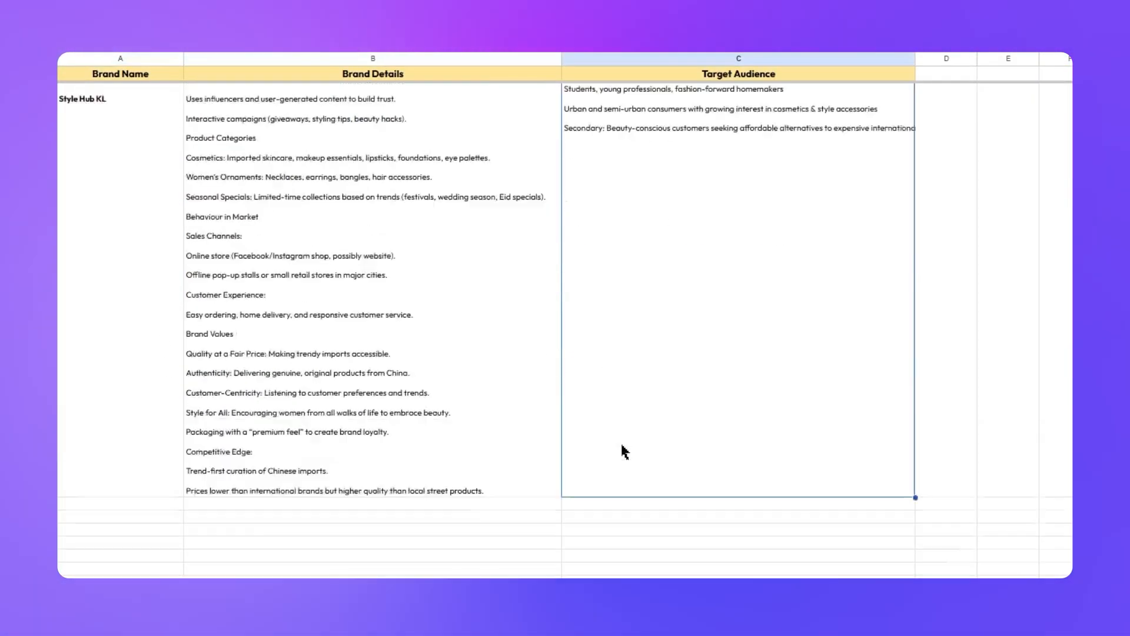
pyautogui.scroll(7, 620, 446)
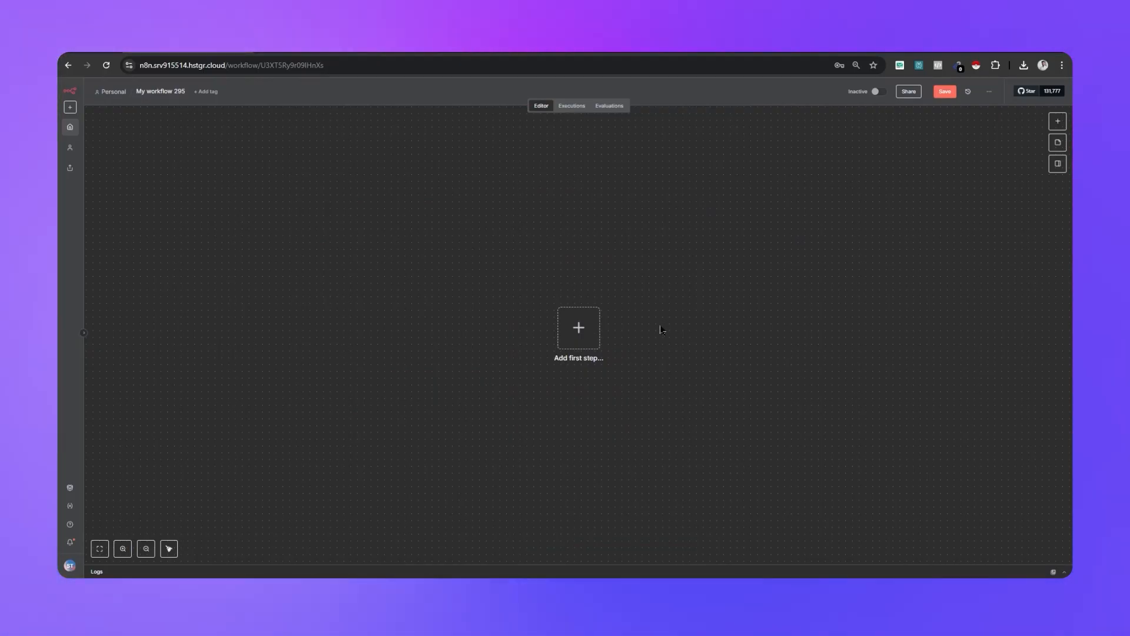
# Search for "schedule" and add a Schedule Trigger as the workflow's first node
pyautogui.click(581, 336)
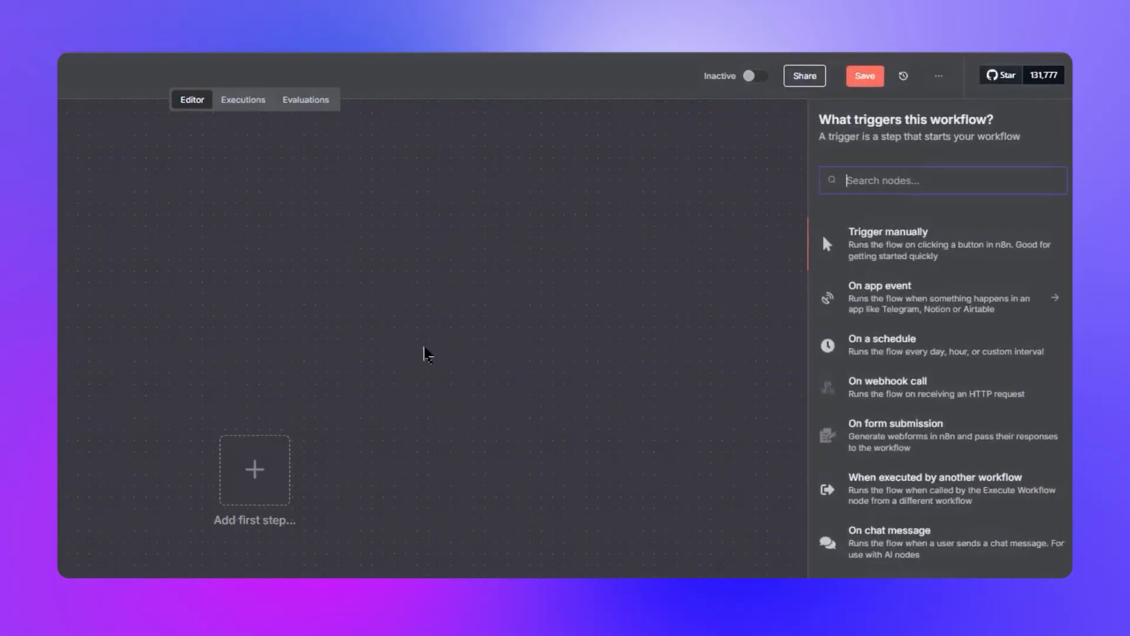
pyautogui.write('sc')
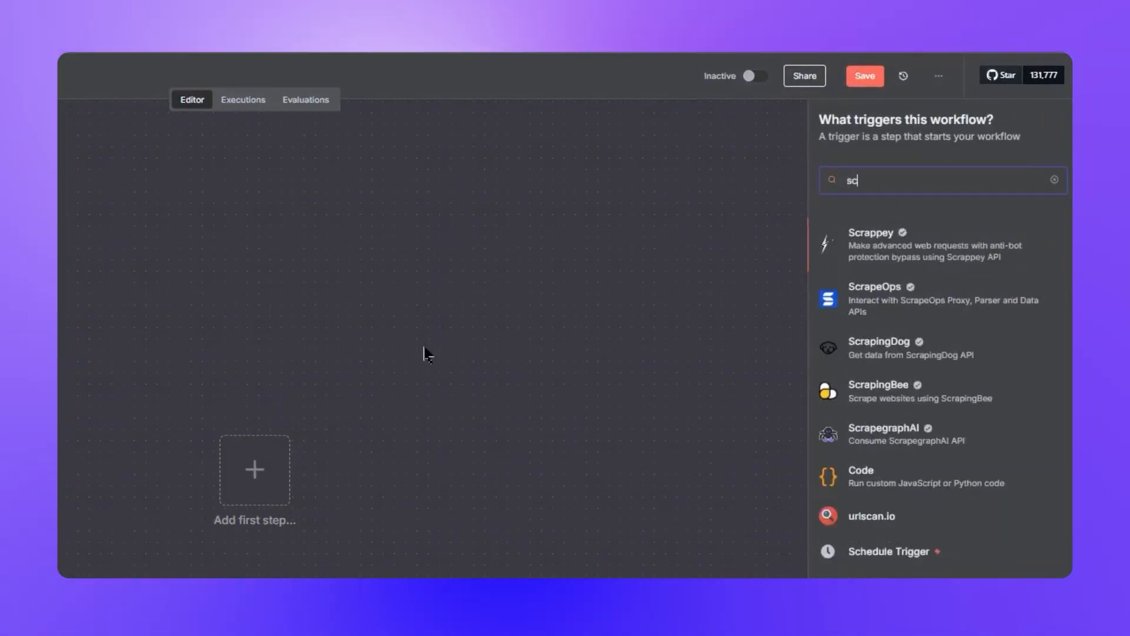
pyautogui.write('he')
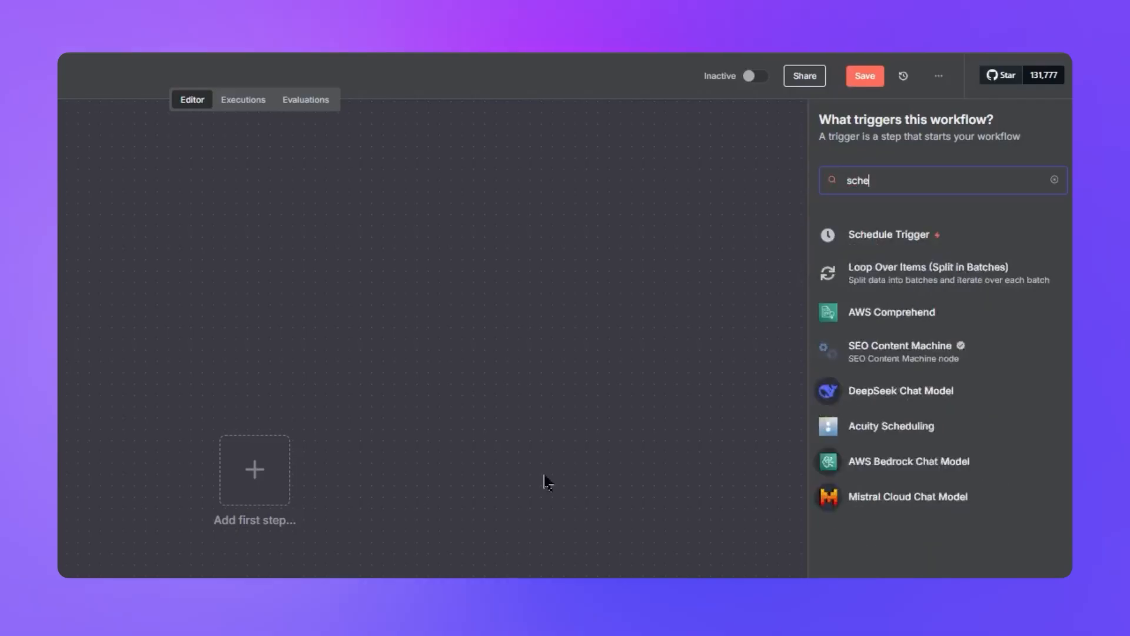
pyautogui.write('dule')
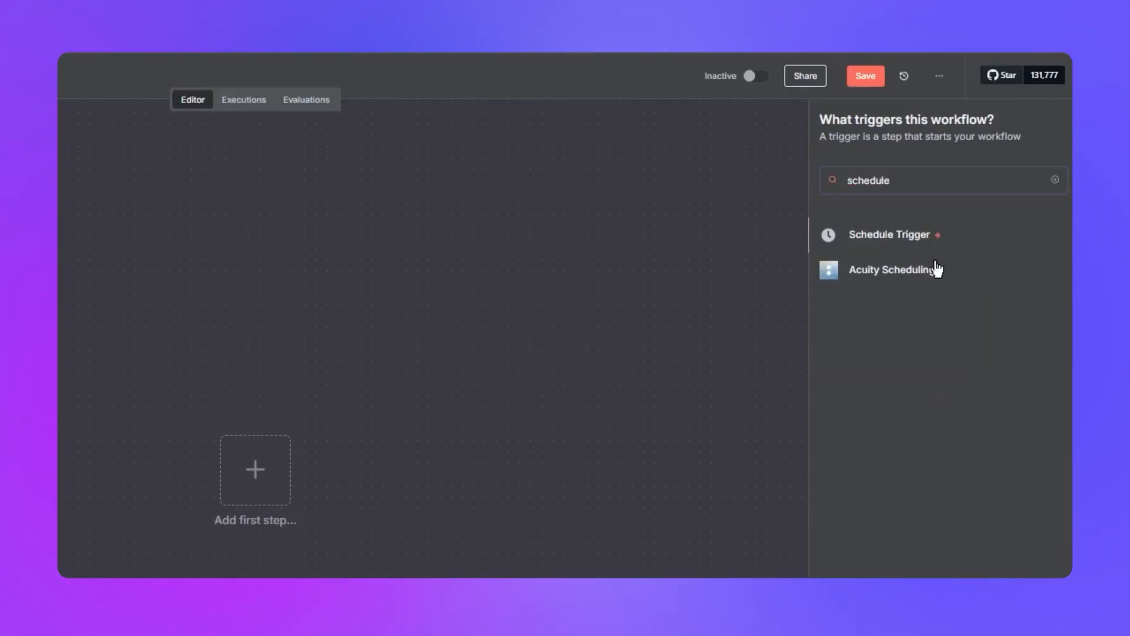
pyautogui.press('Return')
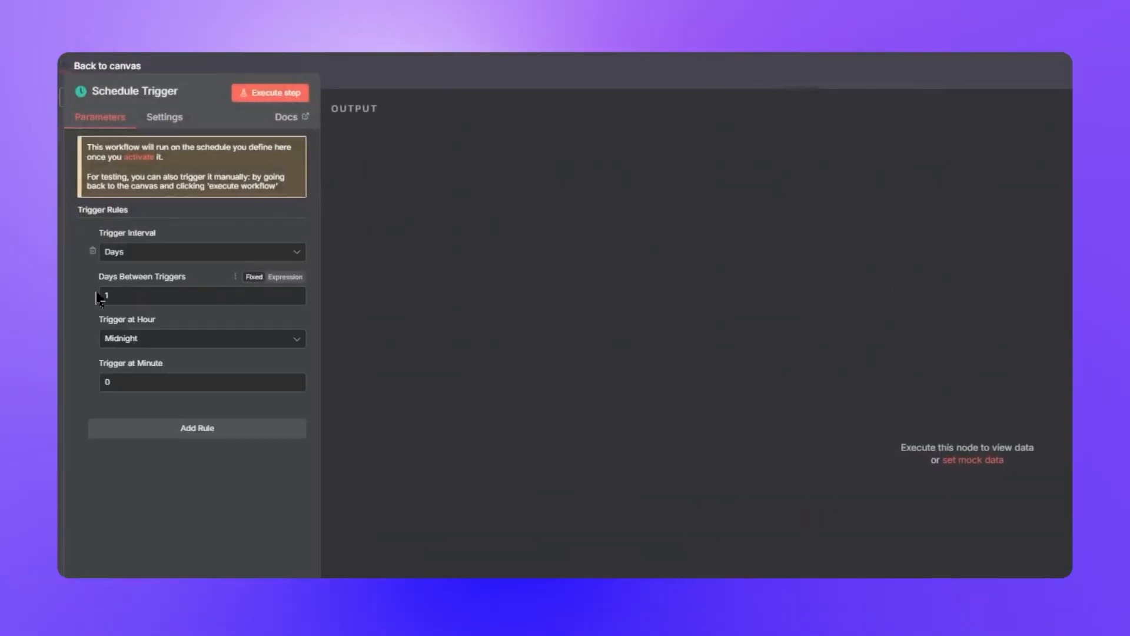
# Set the Schedule Trigger to a Days interval at 7pm and return to the canvas
pyautogui.click(112, 252)
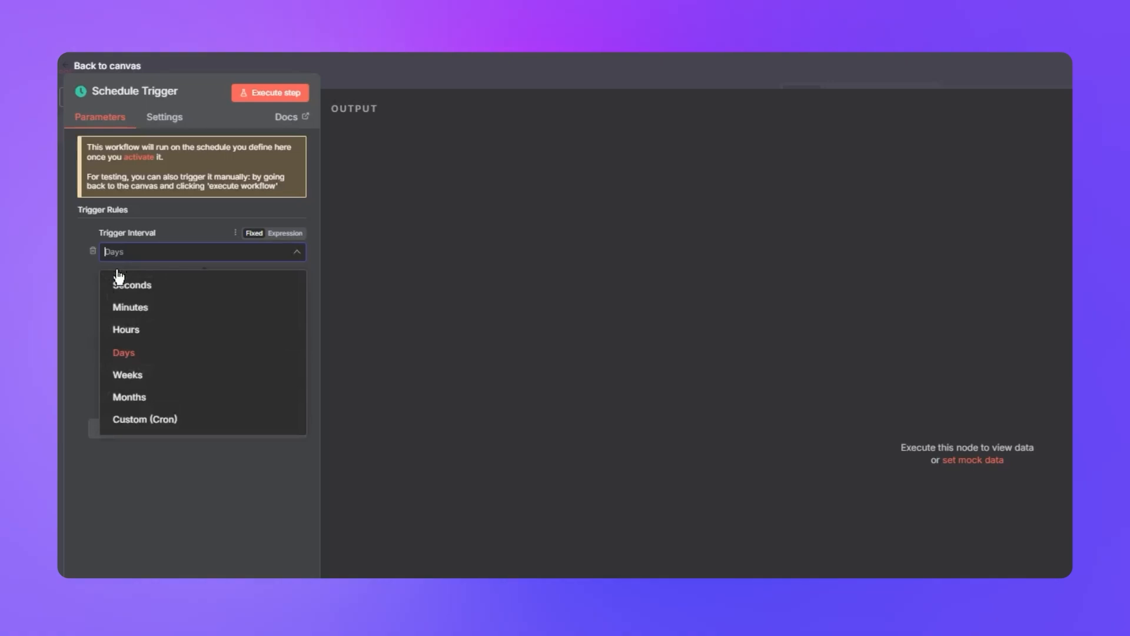
pyautogui.click(125, 352)
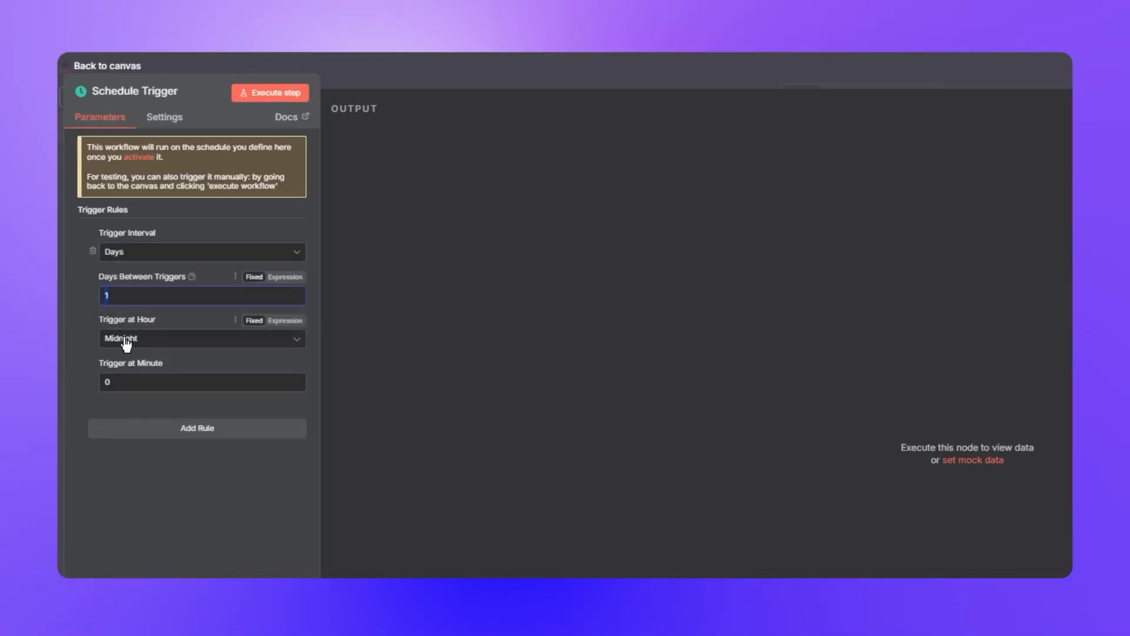
pyautogui.click(137, 340)
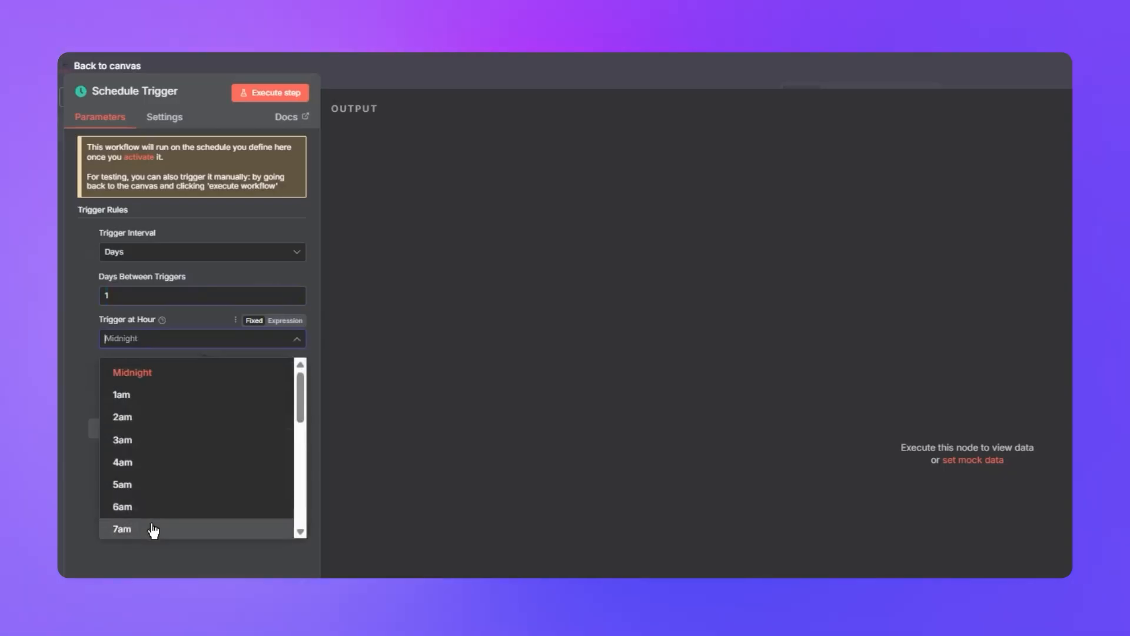
pyautogui.scroll(-1, 163, 481)
pyautogui.scroll(-5, 164, 481)
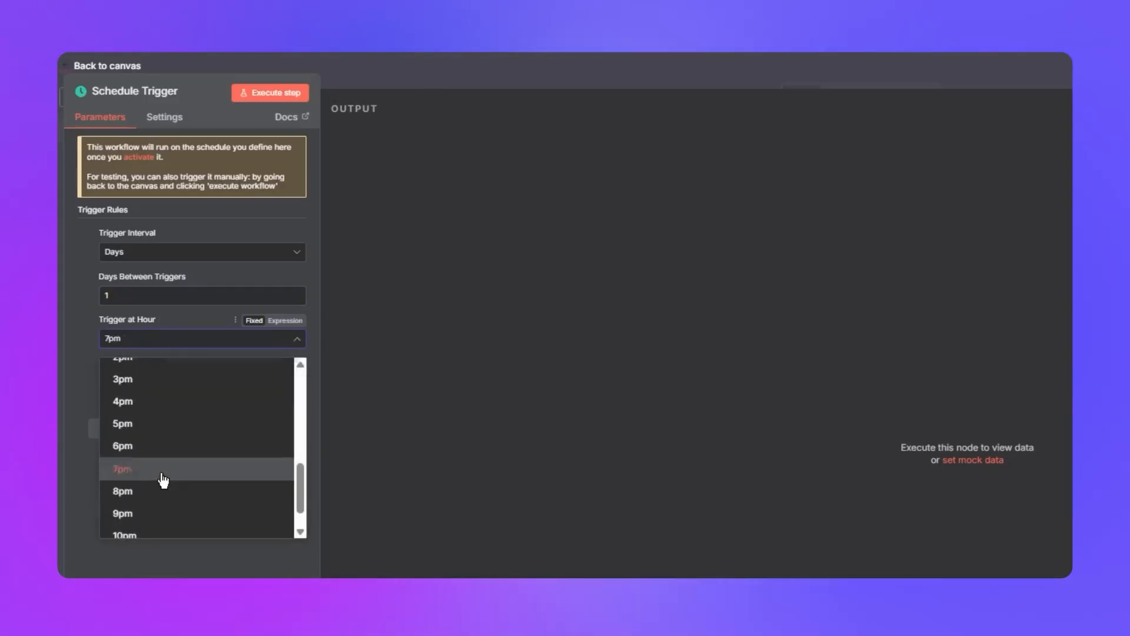
pyautogui.click(162, 472)
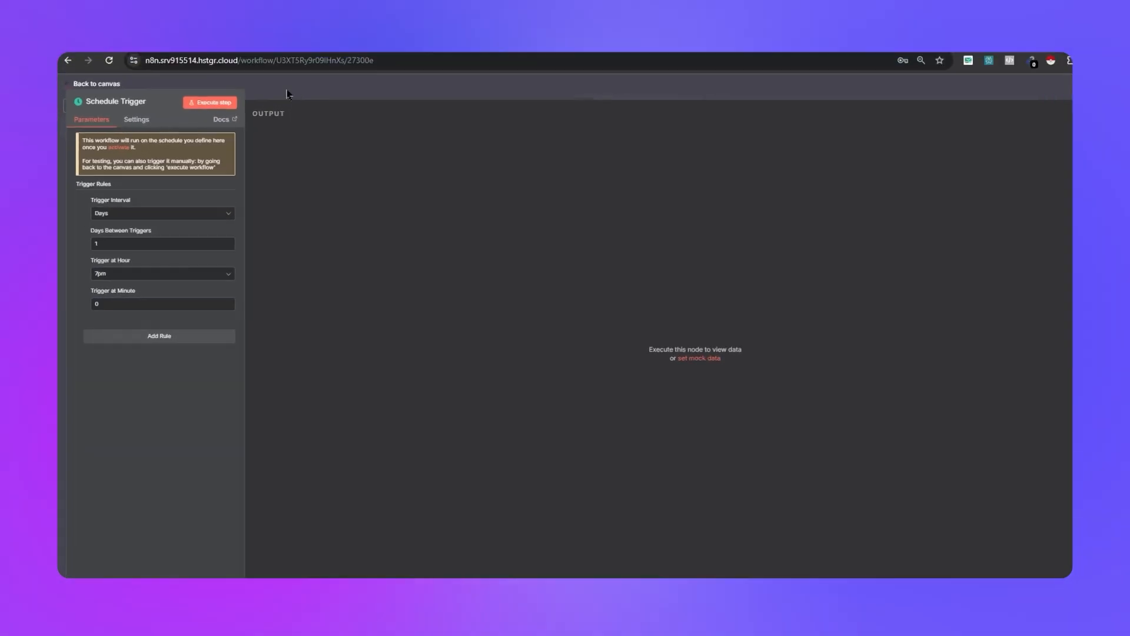
pyautogui.click(289, 94)
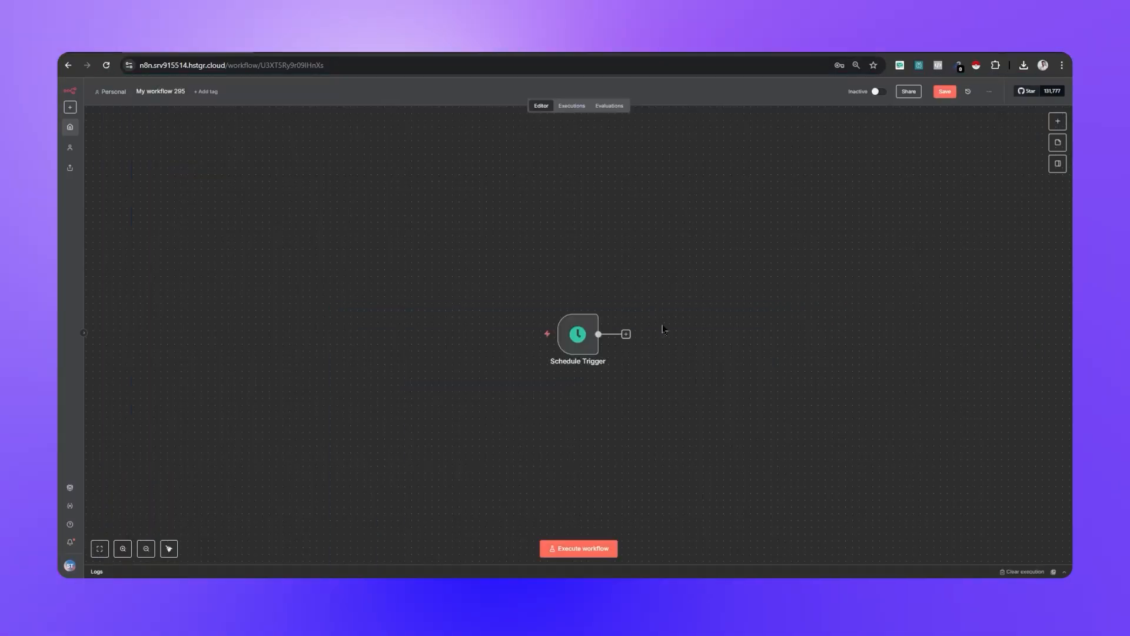
# Add a Google Sheets node with the Get row(s) in sheet action after the Schedule Trigger
pyautogui.click(627, 336)
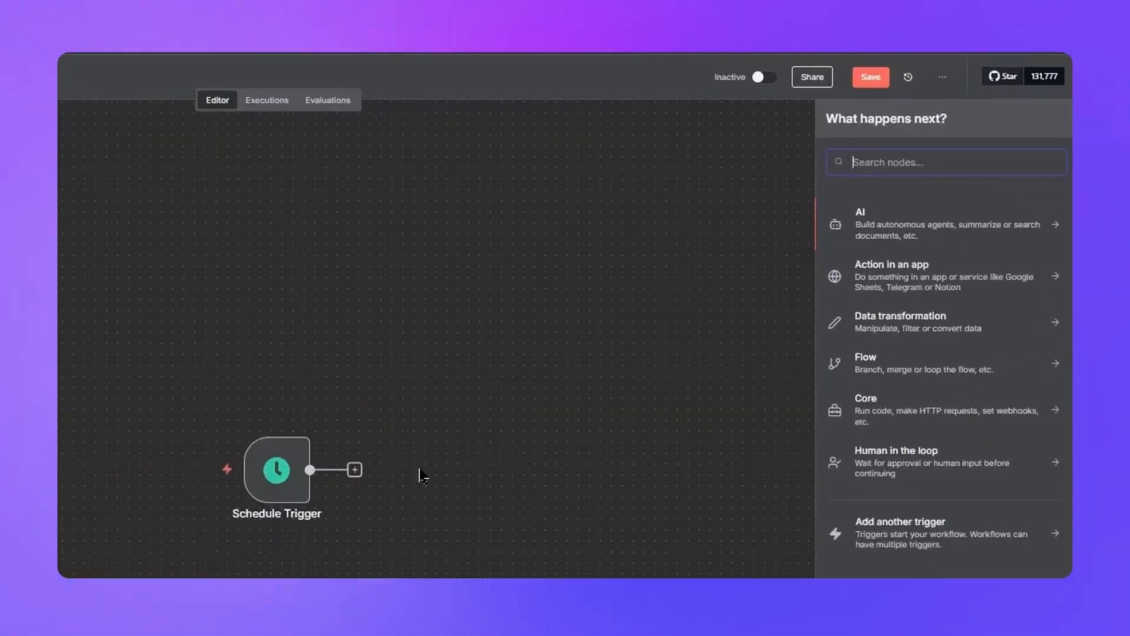
pyautogui.write('sheets')
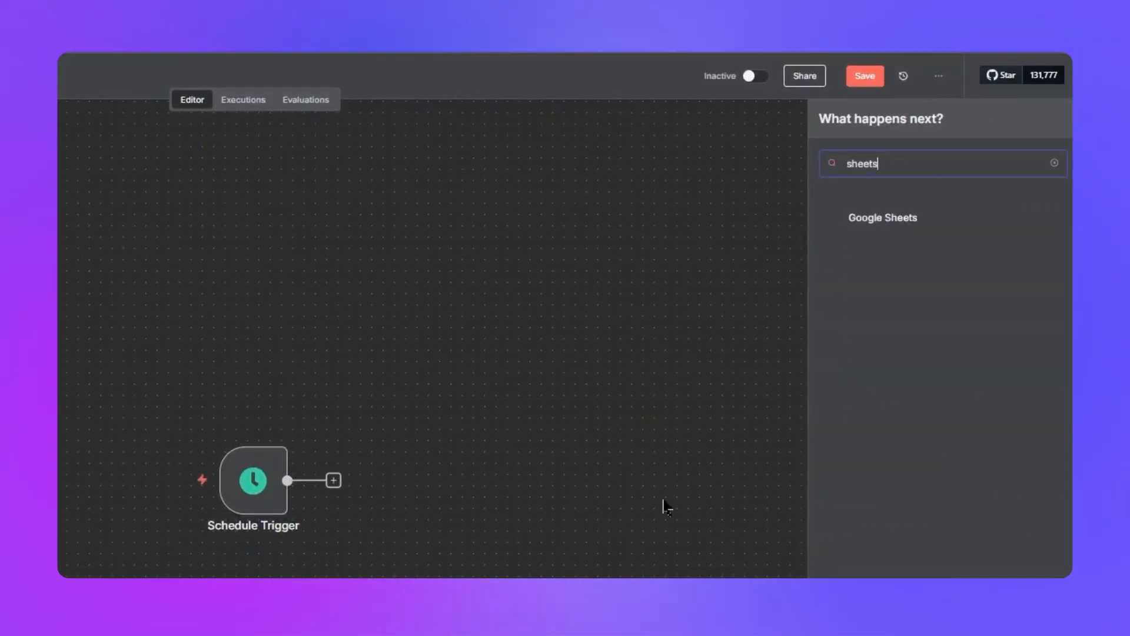
pyautogui.click(913, 226)
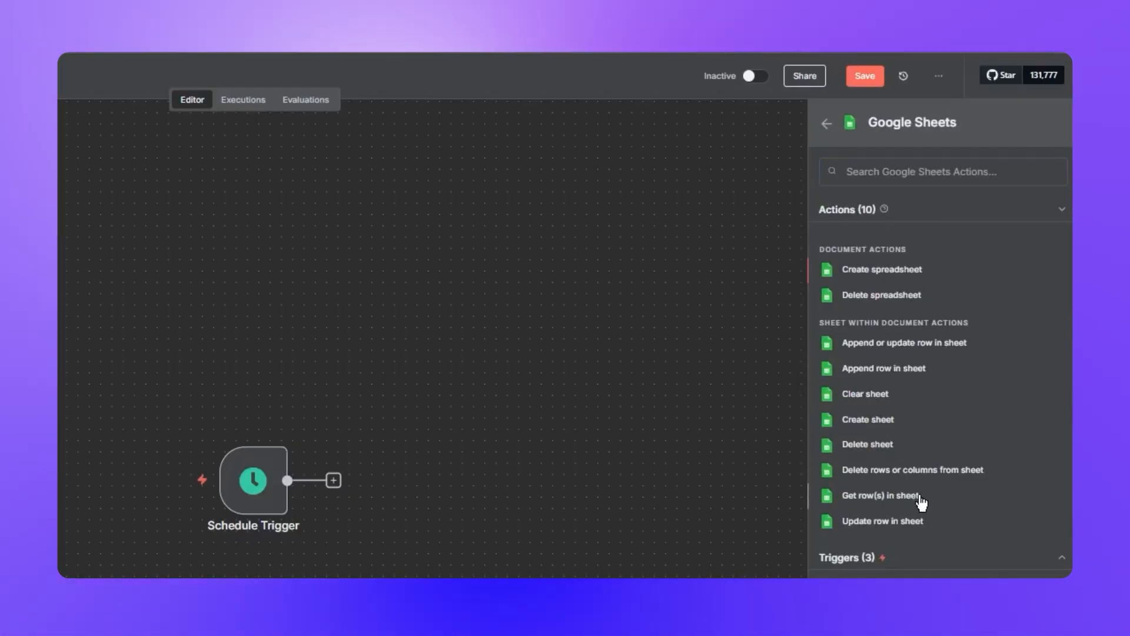
pyautogui.click(920, 500)
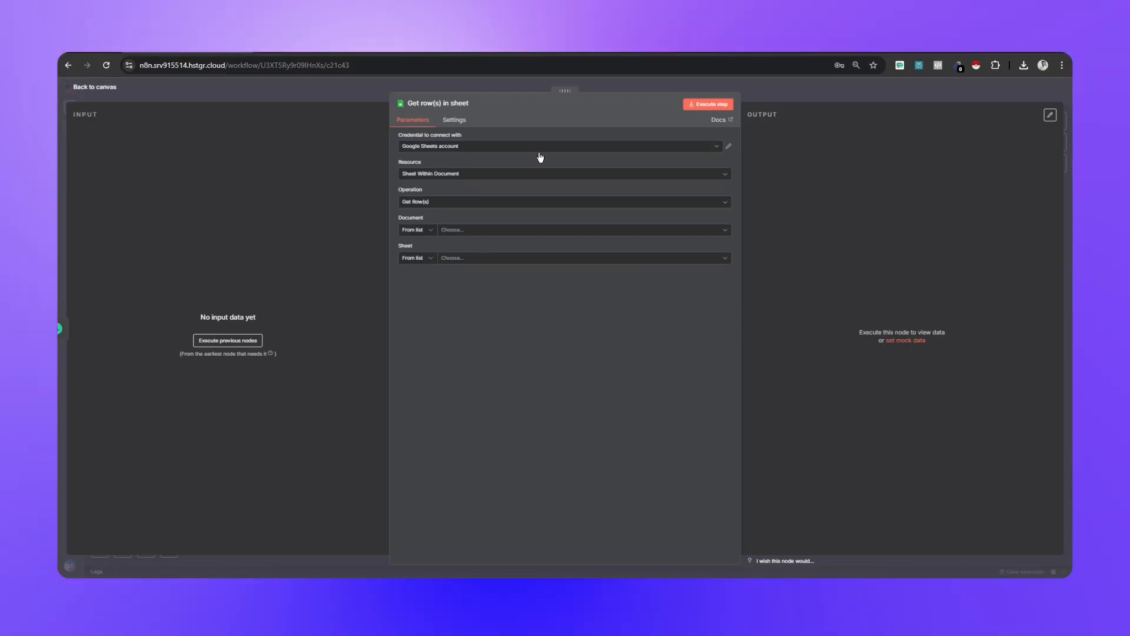
# Check the credentials available to the Google Sheets node and choose Get Row(s) as its operation
pyautogui.click(540, 157)
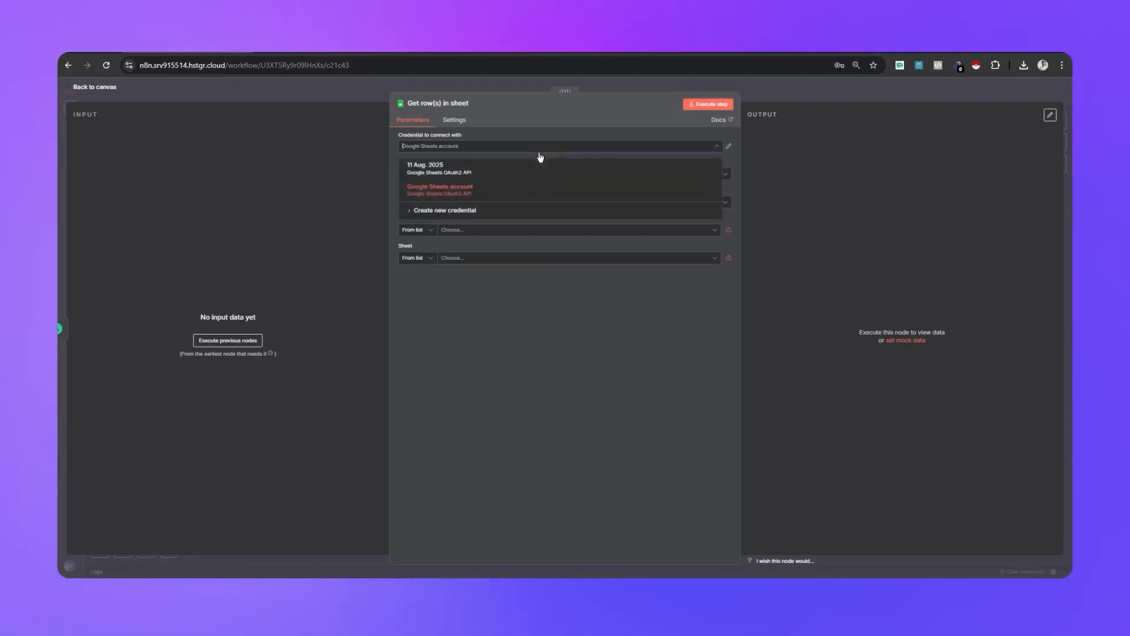
pyautogui.click(540, 157)
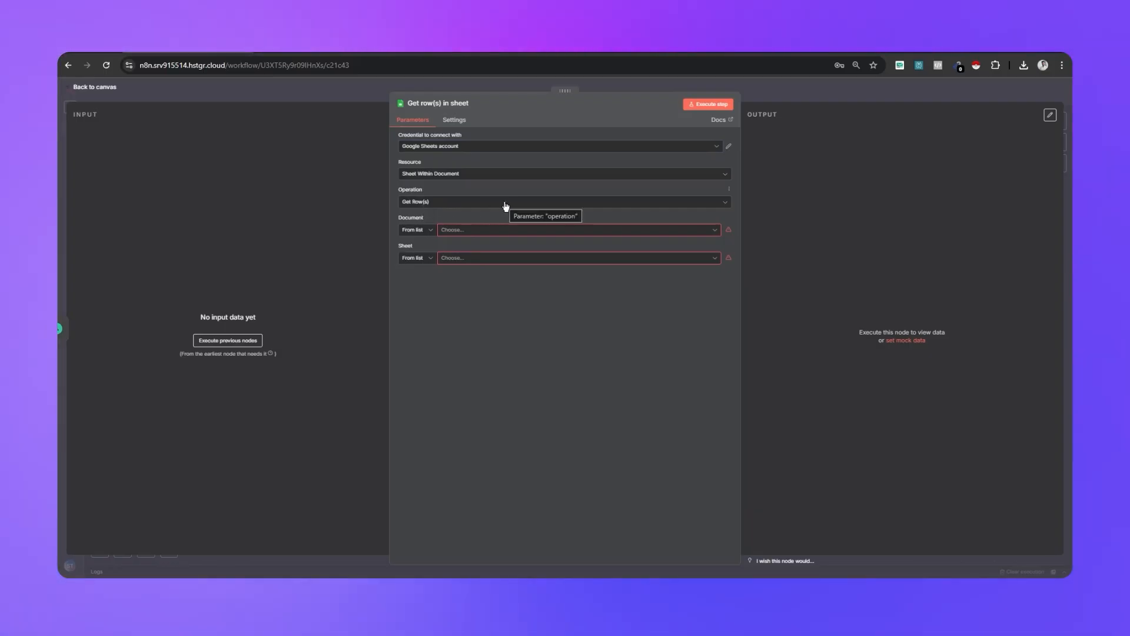
pyautogui.click(506, 203)
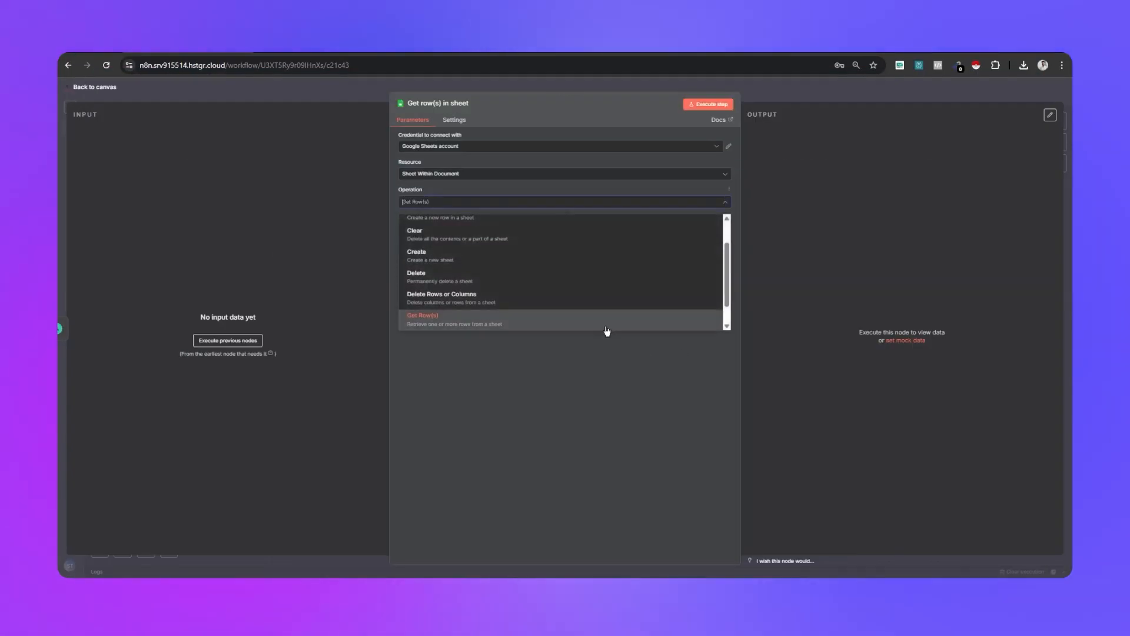
pyautogui.click(559, 331)
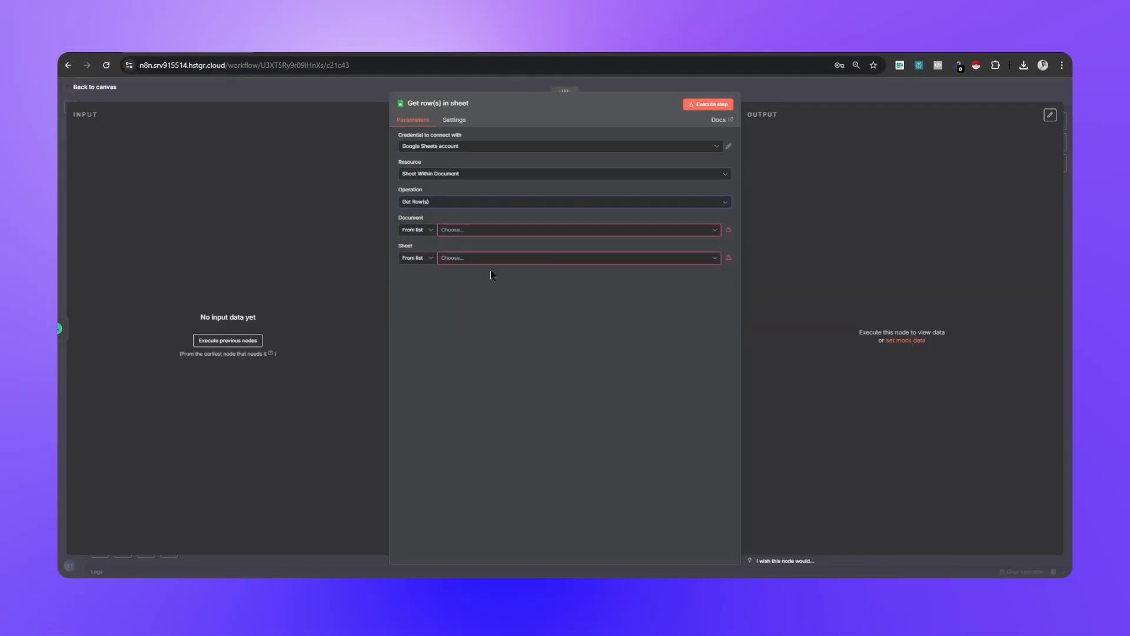
# Try to load the document list and switch the Google Sheets credential to 11 Aug. 2025
pyautogui.click(469, 230)
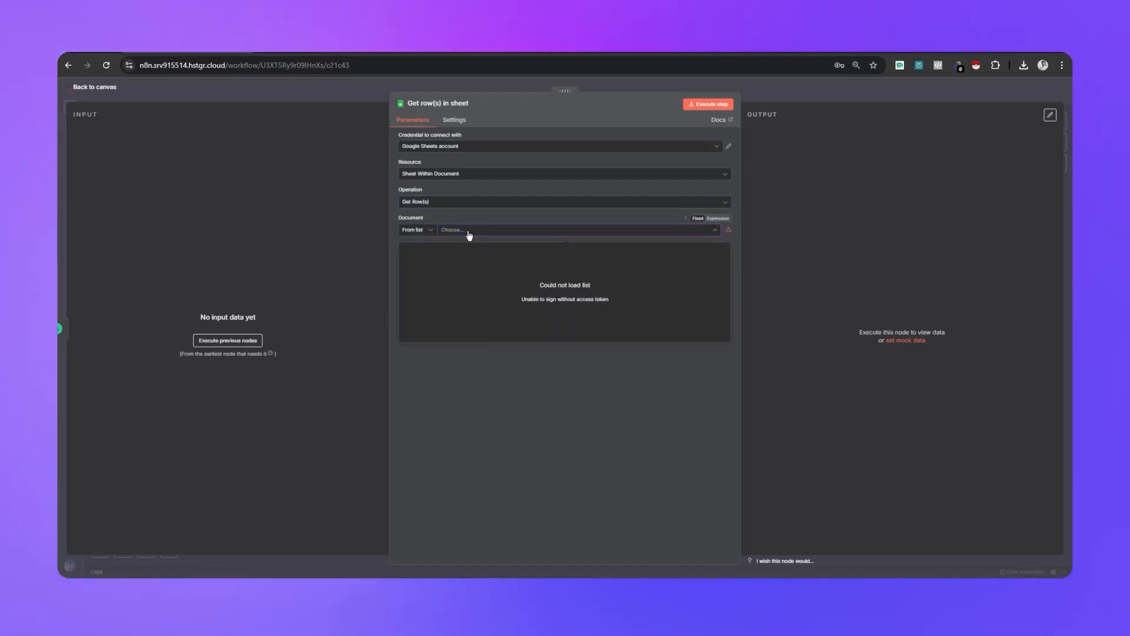
pyautogui.click(491, 147)
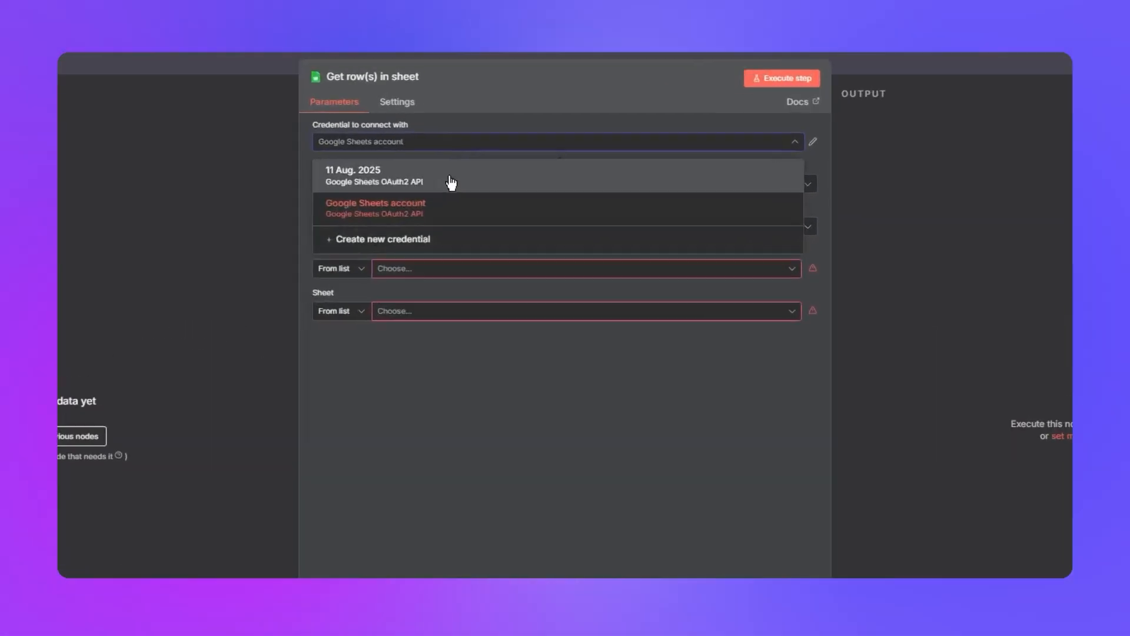
pyautogui.click(451, 183)
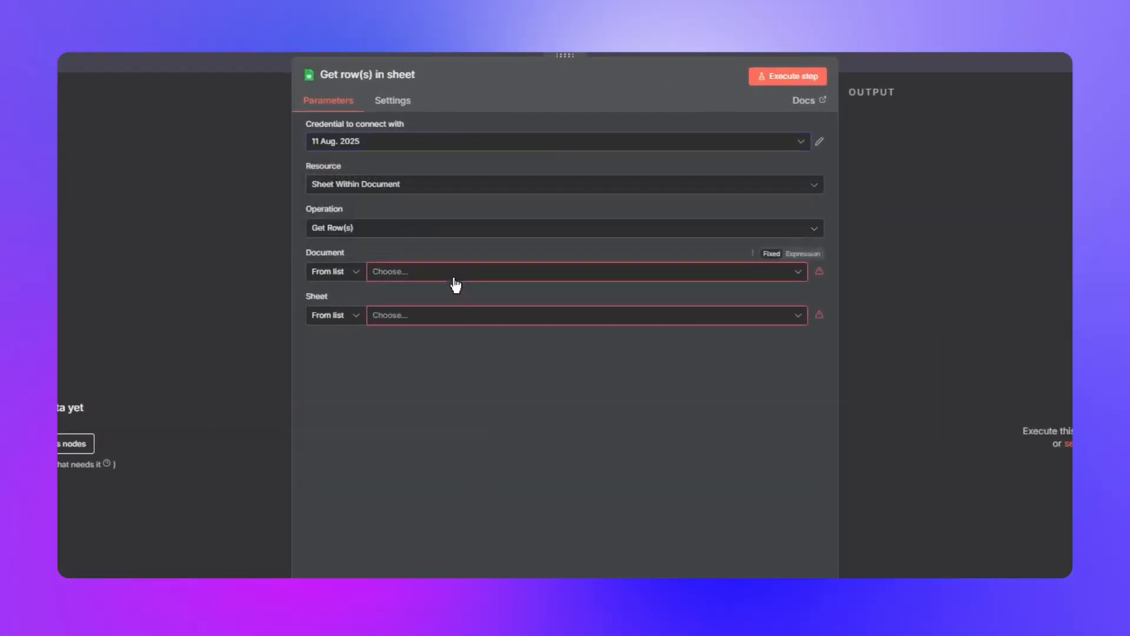
# Browse the spreadsheets available in the Google Sheets node's document list and close the list without choosing one
pyautogui.click(455, 280)
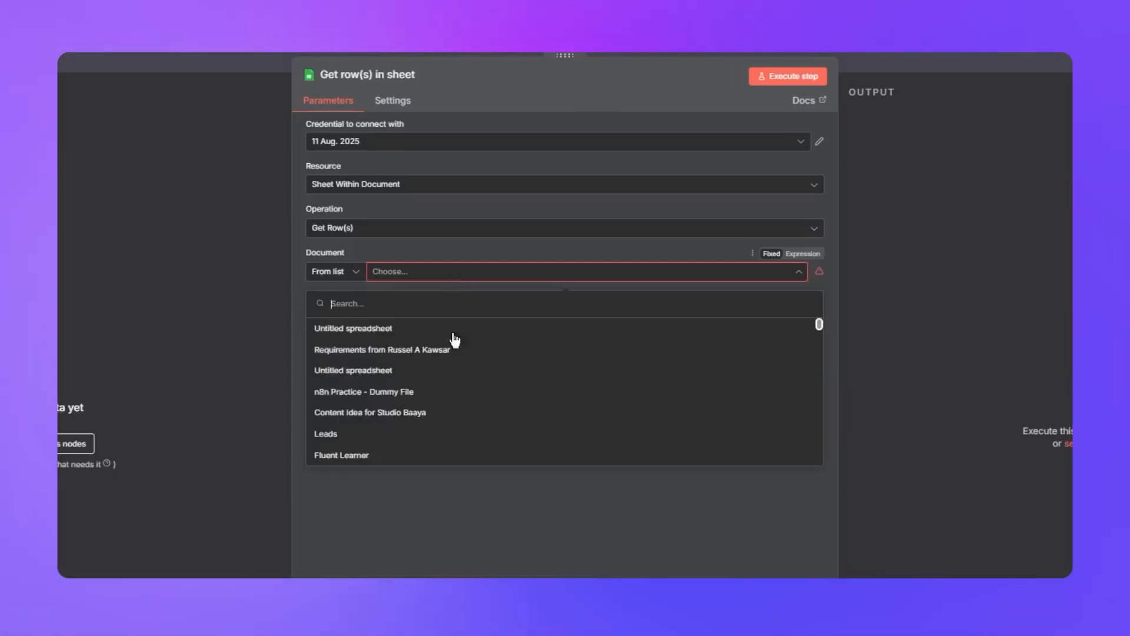
pyautogui.scroll(-2, 454, 462)
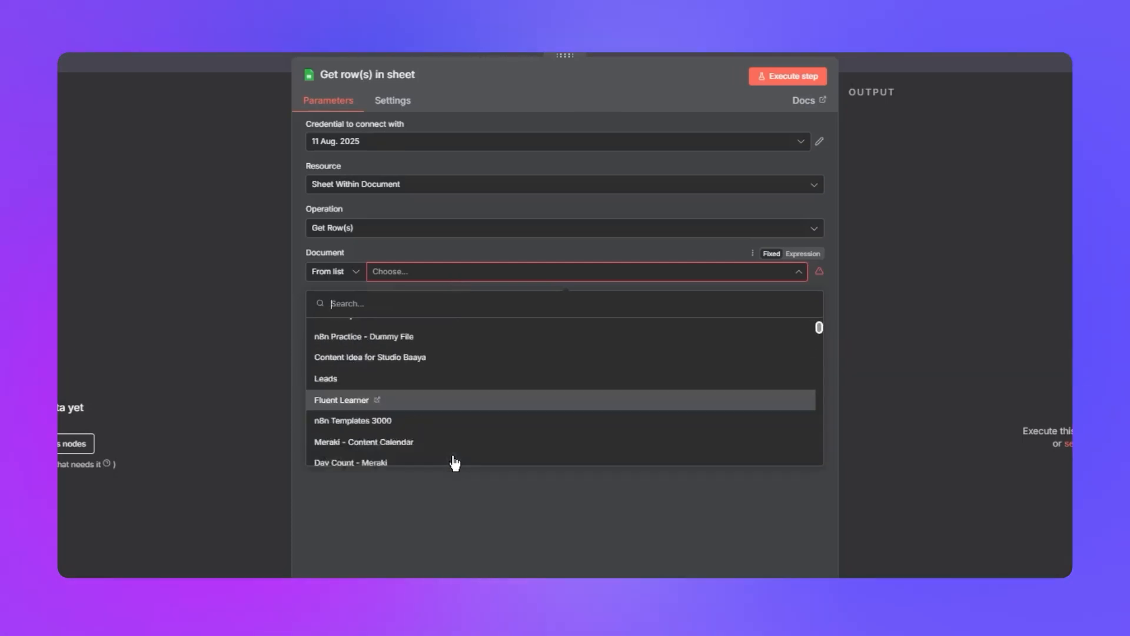
pyautogui.scroll(2, 454, 461)
pyautogui.scroll(-4, 465, 379)
pyautogui.scroll(-3, 466, 380)
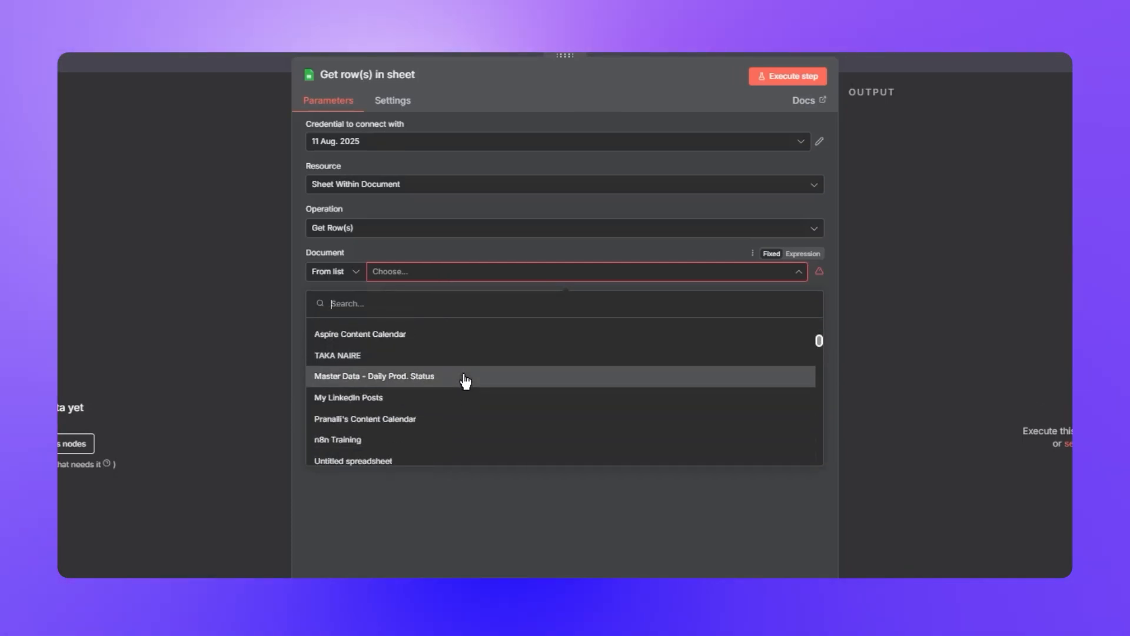
pyautogui.scroll(-8, 507, 416)
pyautogui.scroll(10, 507, 416)
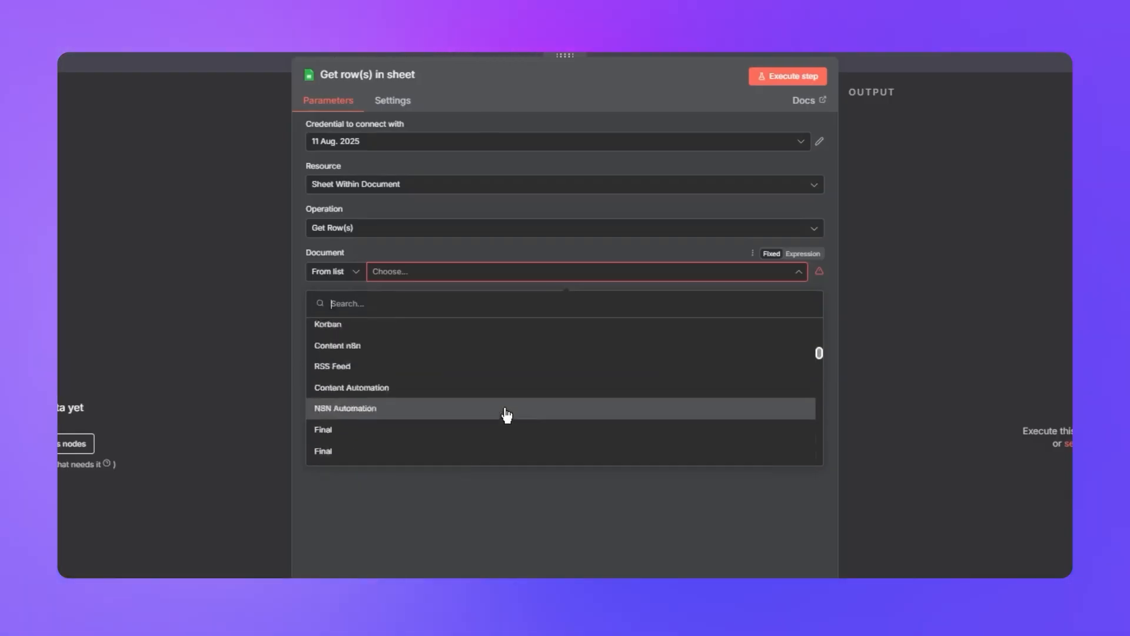
pyautogui.click(497, 529)
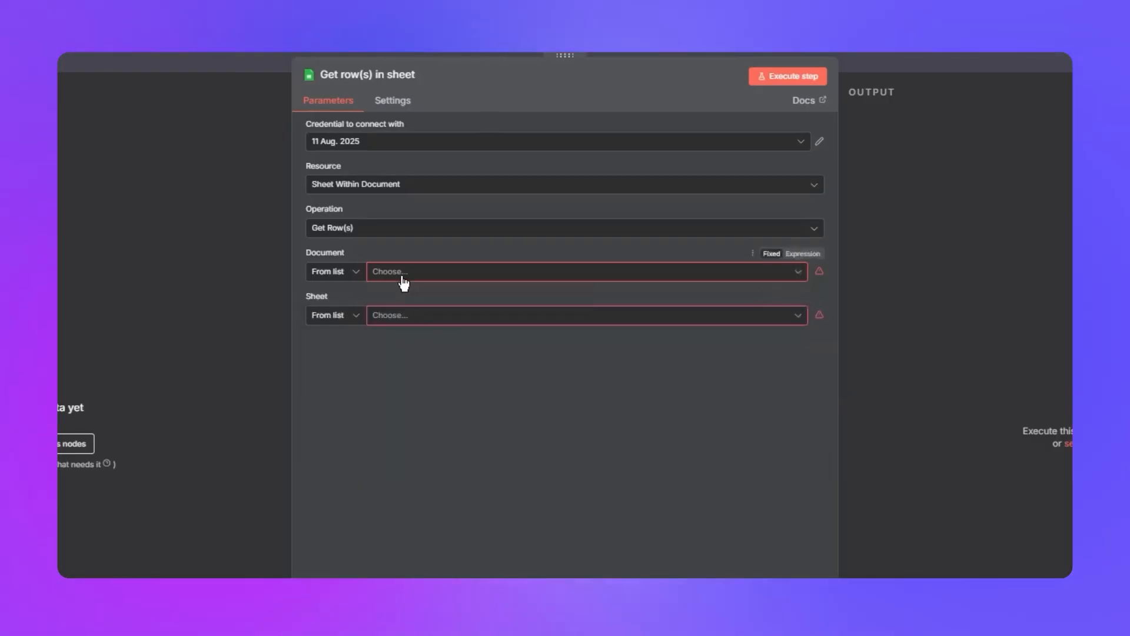
# Set the document to the first Untitled spreadsheet in the list with Sheet1 as its sheet, and execute the step
pyautogui.click(403, 278)
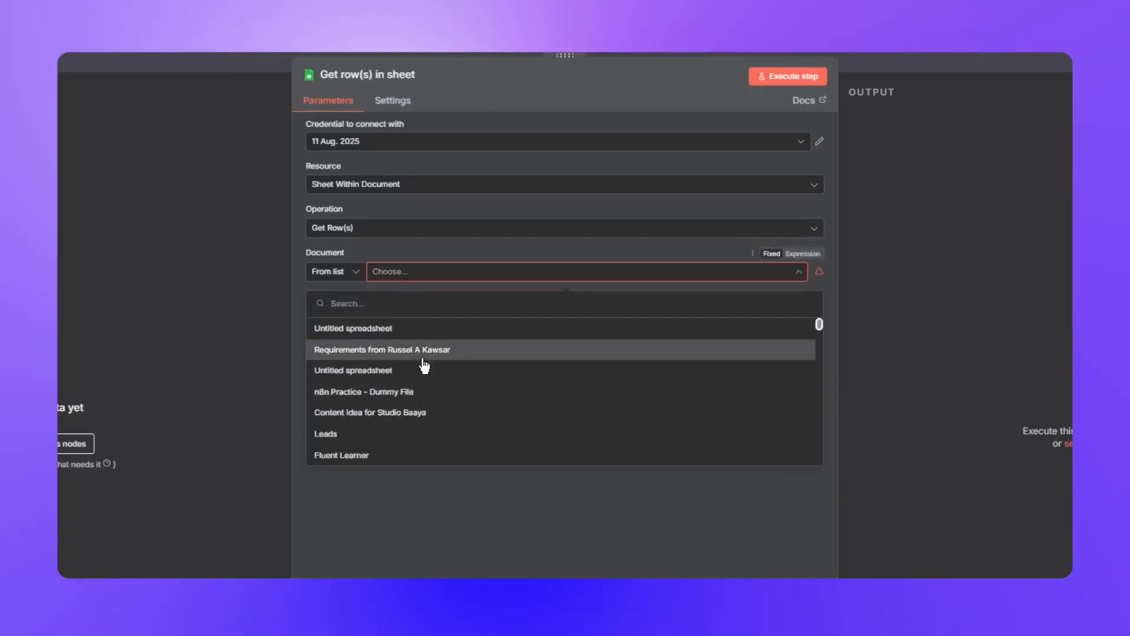
pyautogui.scroll(-10, 424, 368)
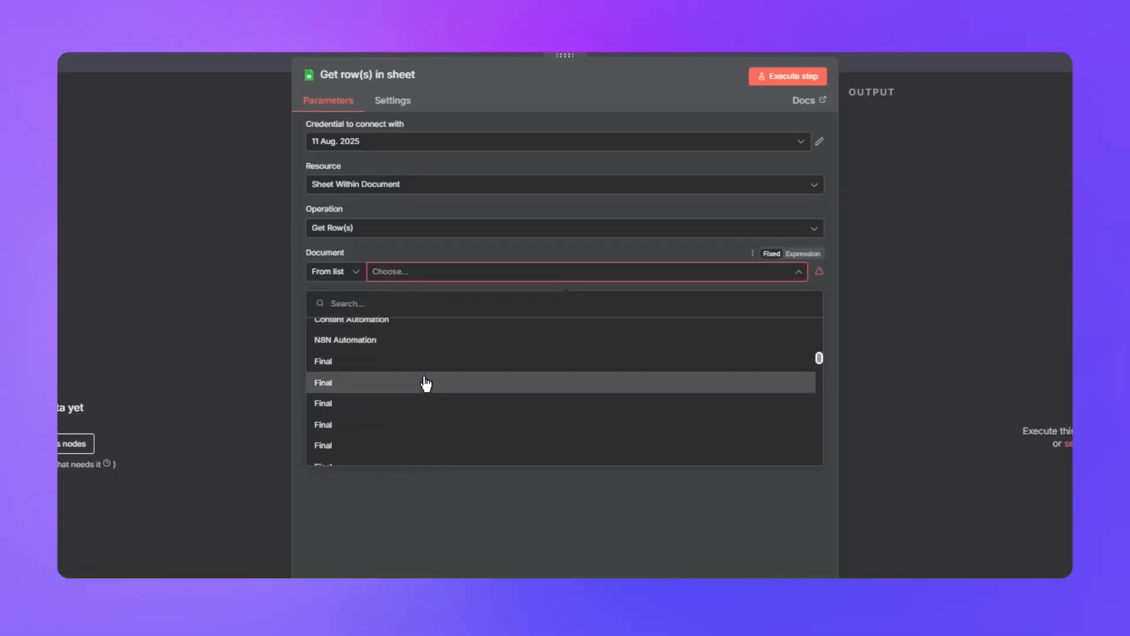
pyautogui.scroll(-10, 427, 384)
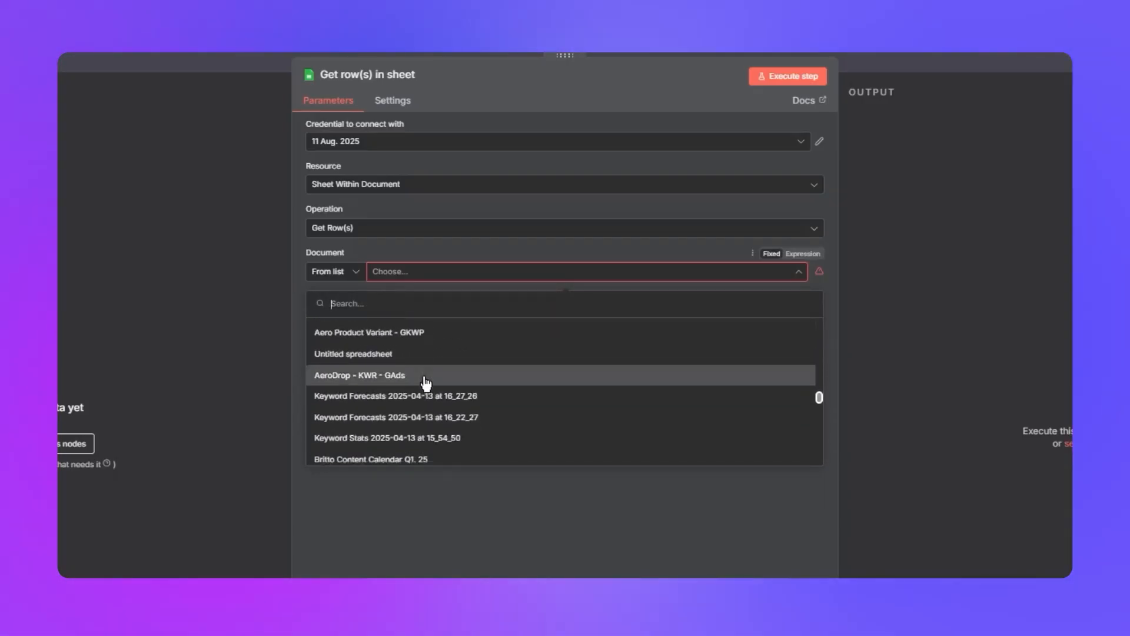
pyautogui.scroll(-10, 426, 383)
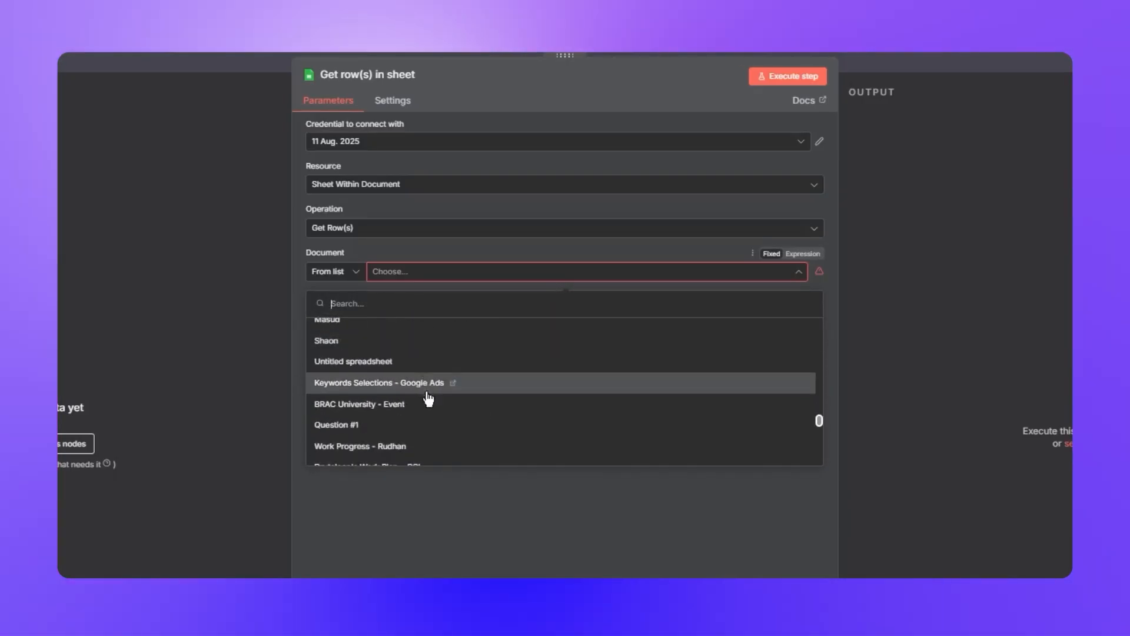
pyautogui.scroll(-10, 428, 400)
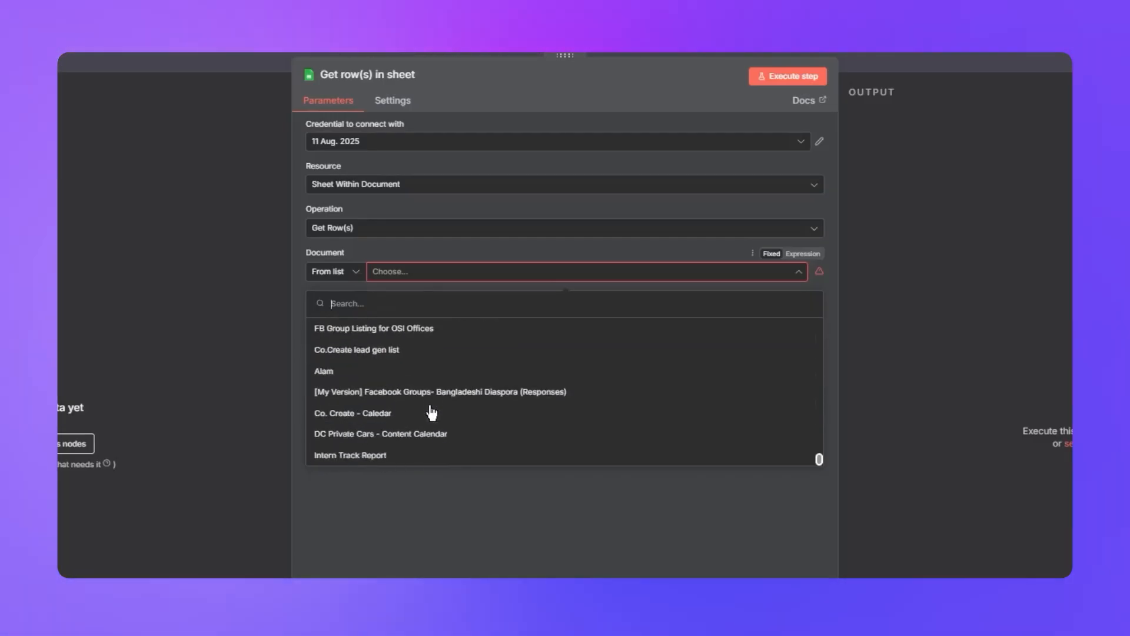
pyautogui.scroll(10, 523, 408)
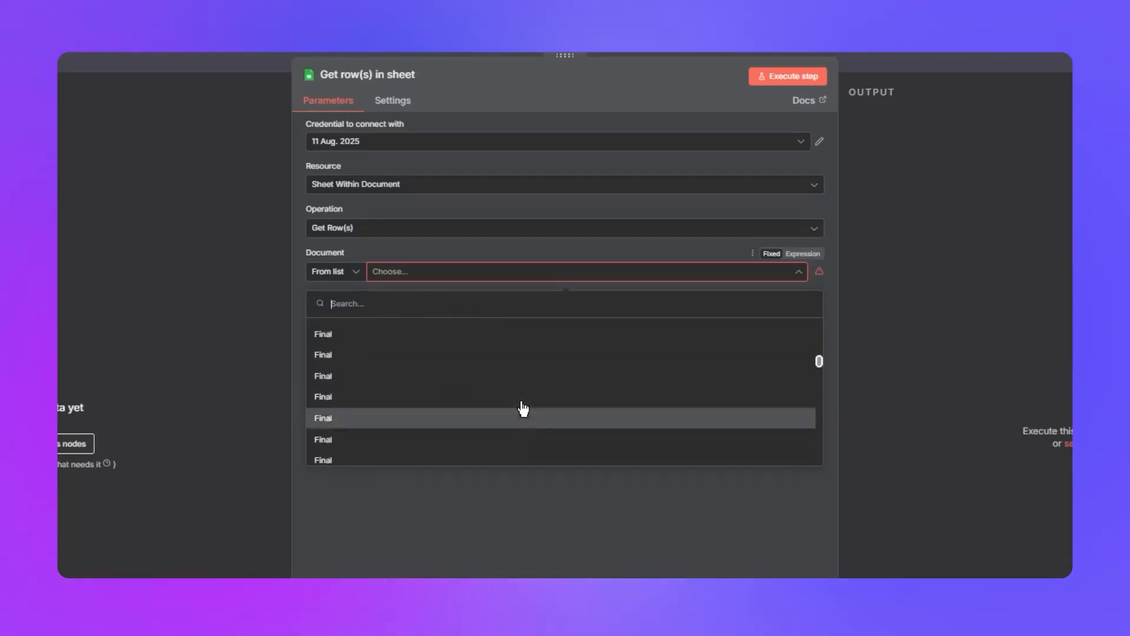
pyautogui.scroll(5, 523, 407)
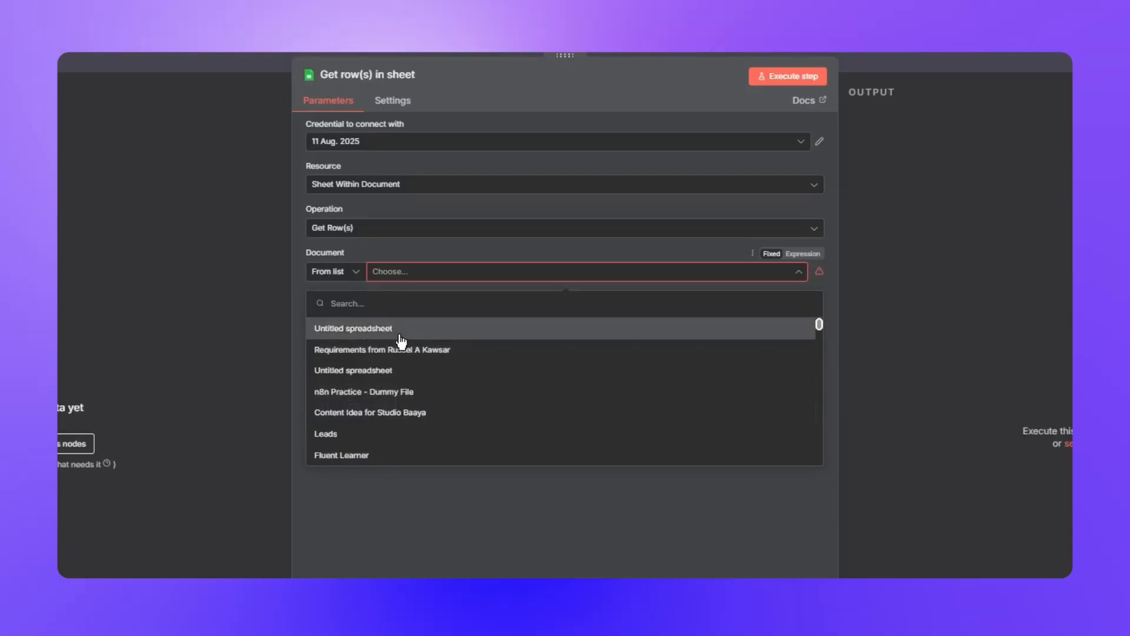
pyautogui.click(445, 328)
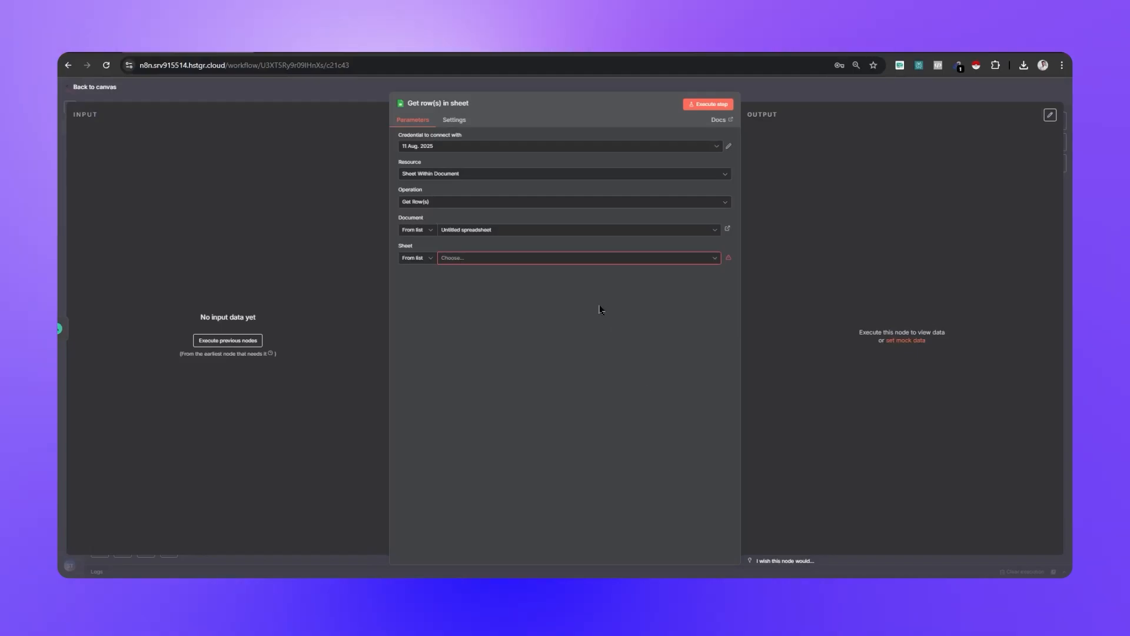
pyautogui.click(550, 263)
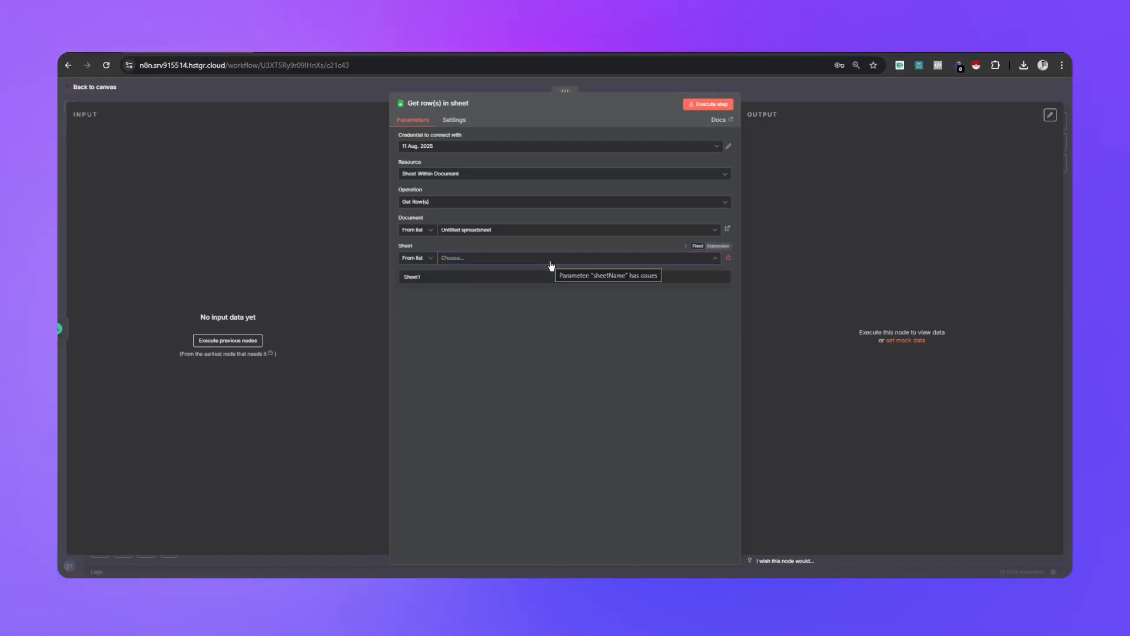
pyautogui.click(512, 276)
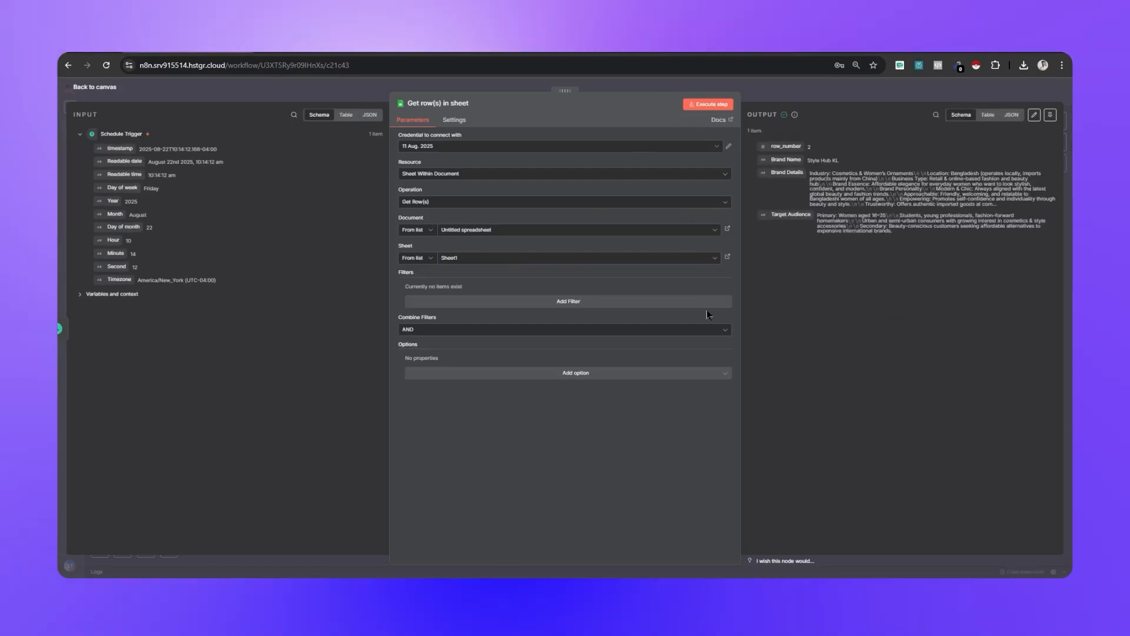
# Examine the brand name, brand details and target audience in the Google Sheets node's output, and return to the canvas
pyautogui.moveTo(807, 160); pyautogui.dragTo(928, 206)
pyautogui.click(896, 246)
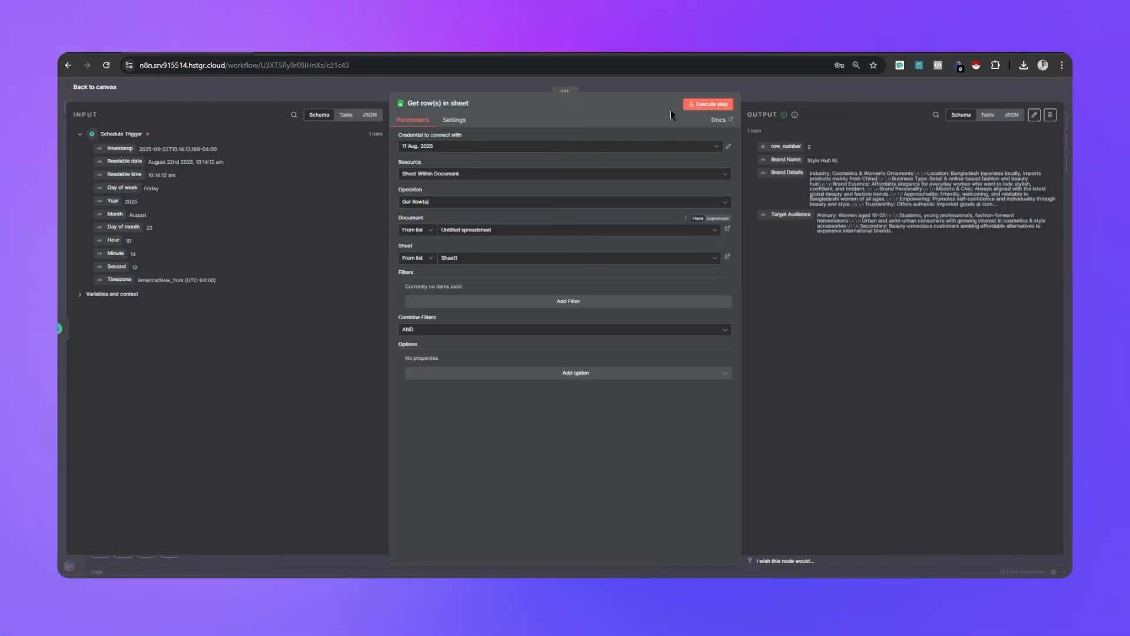
pyautogui.click(780, 91)
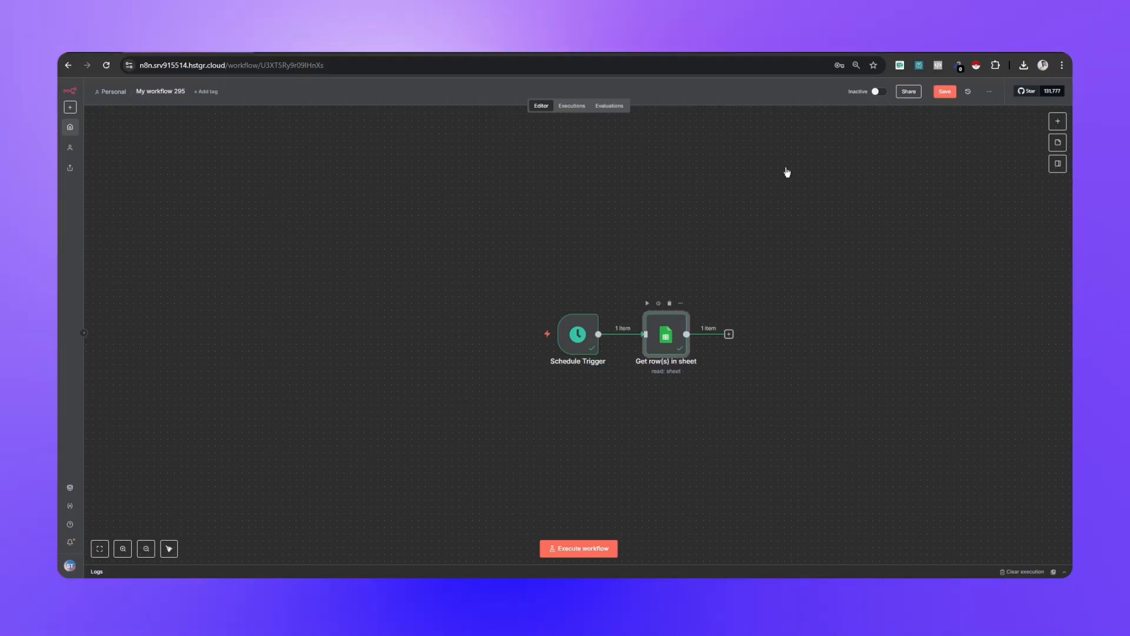
pyautogui.press('Return')
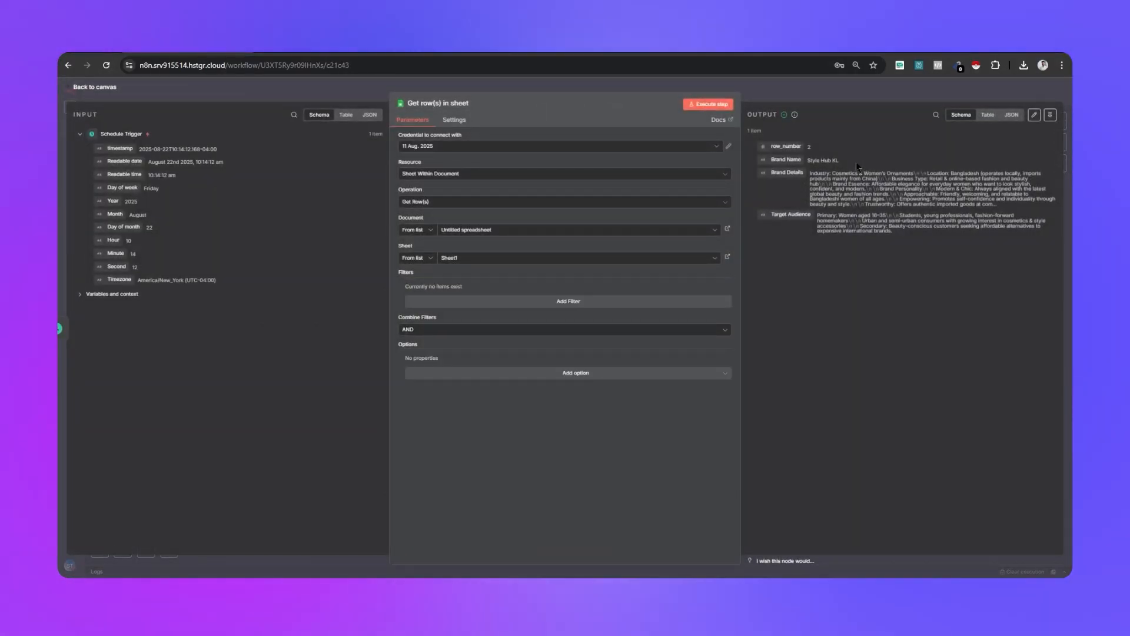
pyautogui.press('Escape')
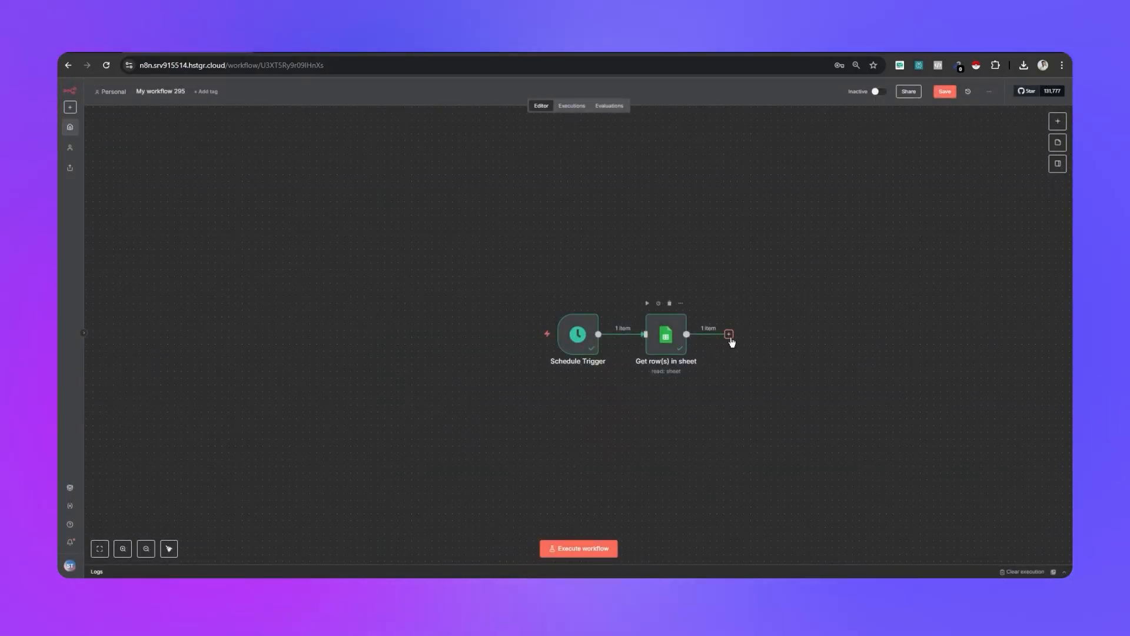
# Add an AI Agent node after the Get row(s) in sheet node and return to the canvas
pyautogui.click(729, 334)
pyautogui.write('agent')
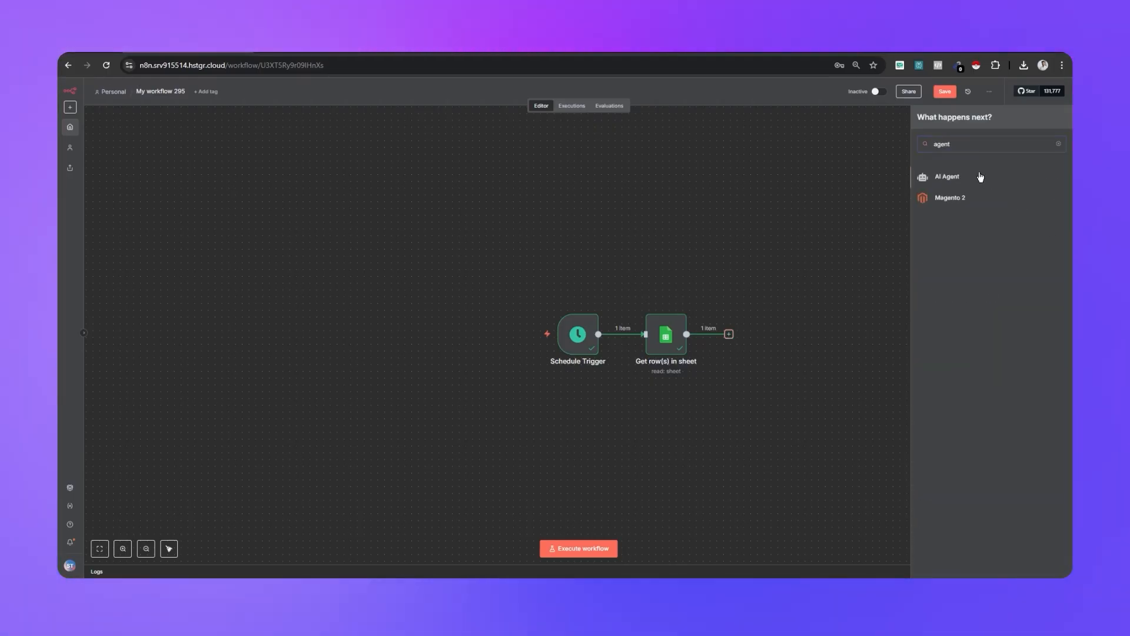
pyautogui.click(981, 176)
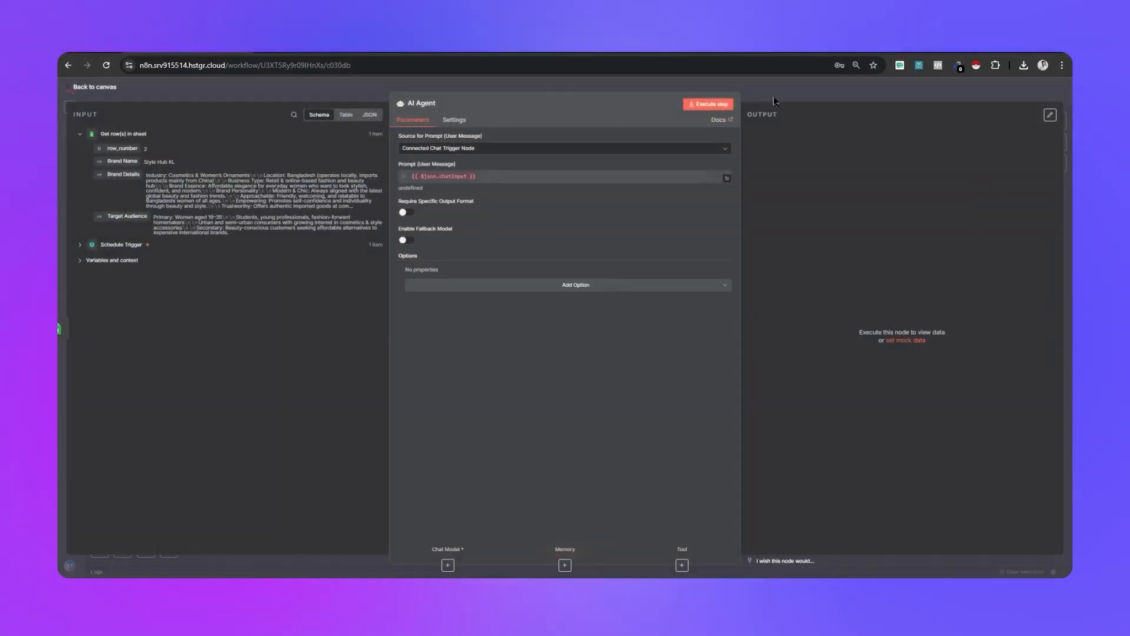
pyautogui.press('Escape')
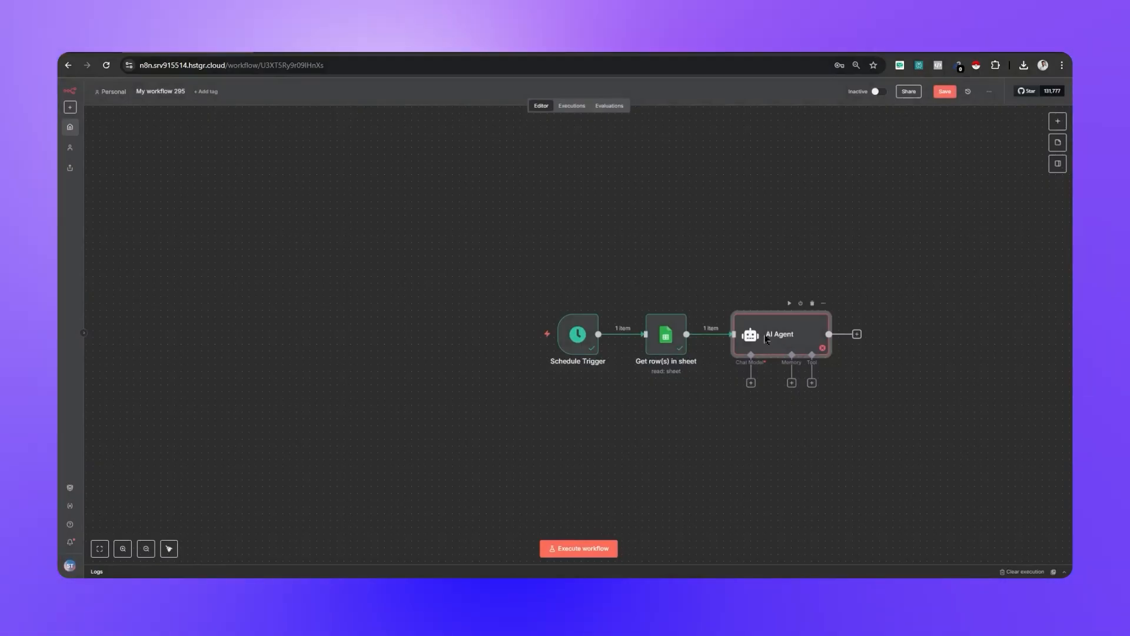
# Set the AI Agent's source for the user message prompt to Define below and return to the canvas
pyautogui.doubleClick(765, 338)
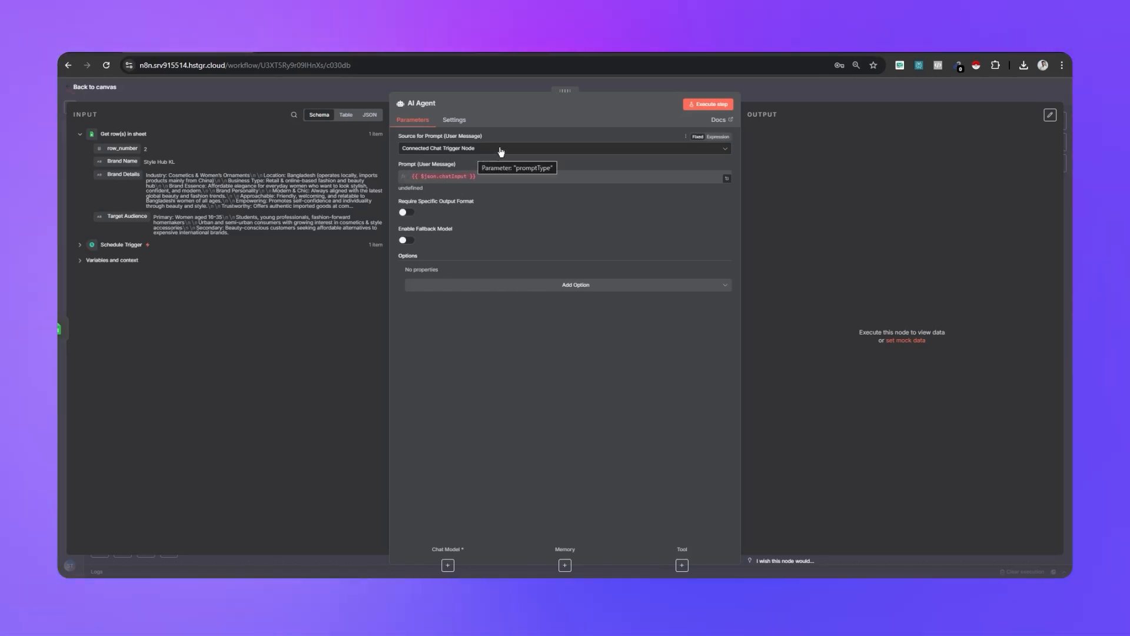
pyautogui.click(501, 150)
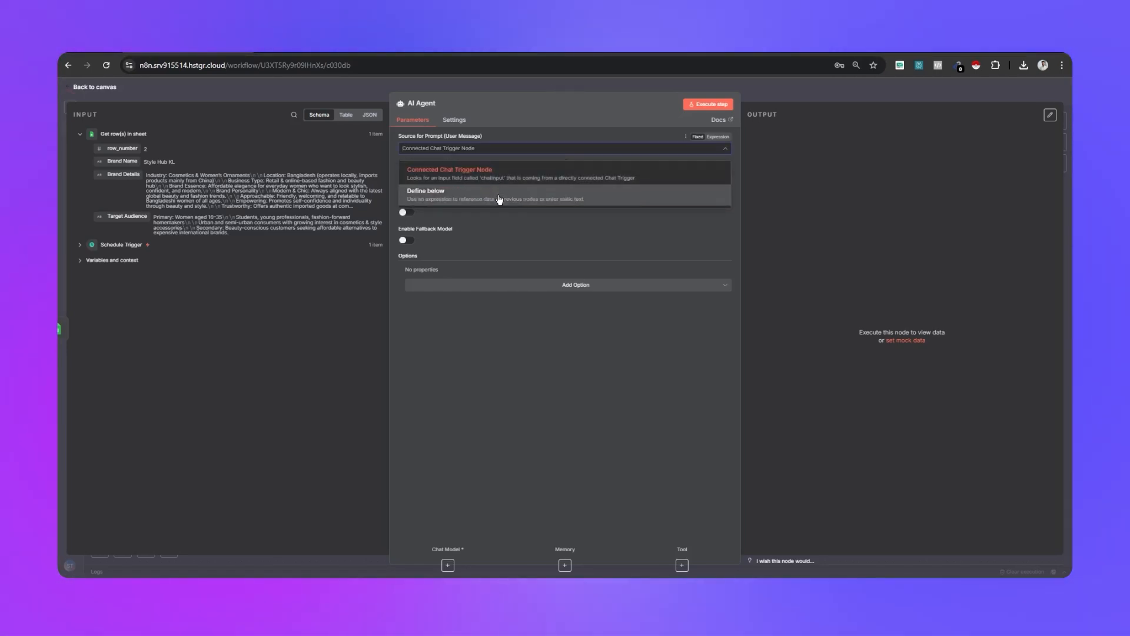
pyautogui.click(500, 198)
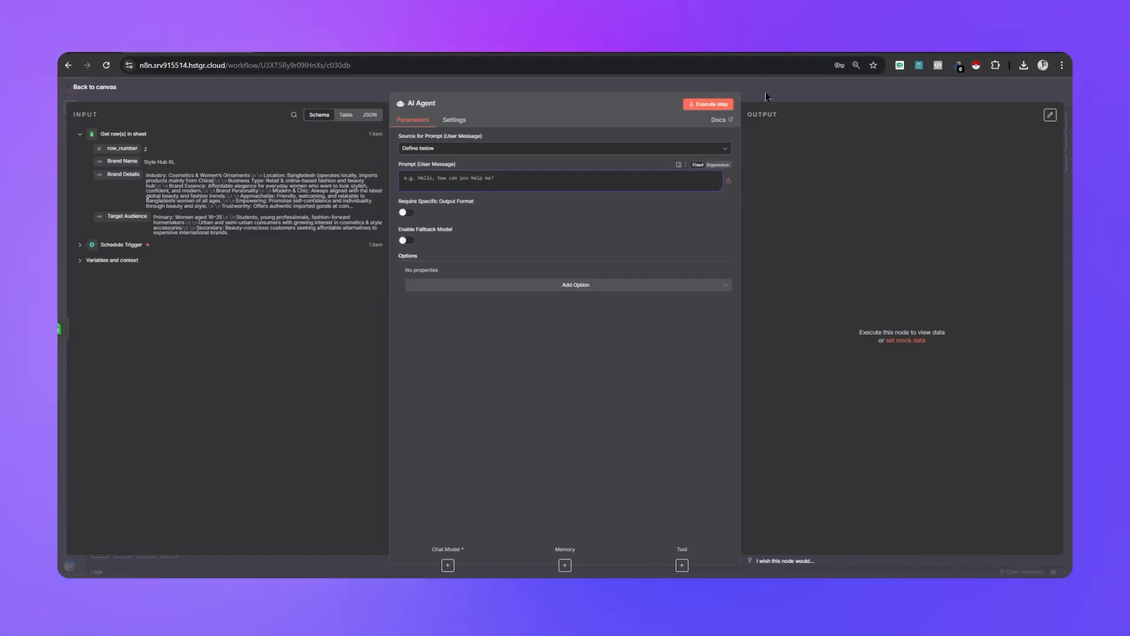
pyautogui.click(765, 92)
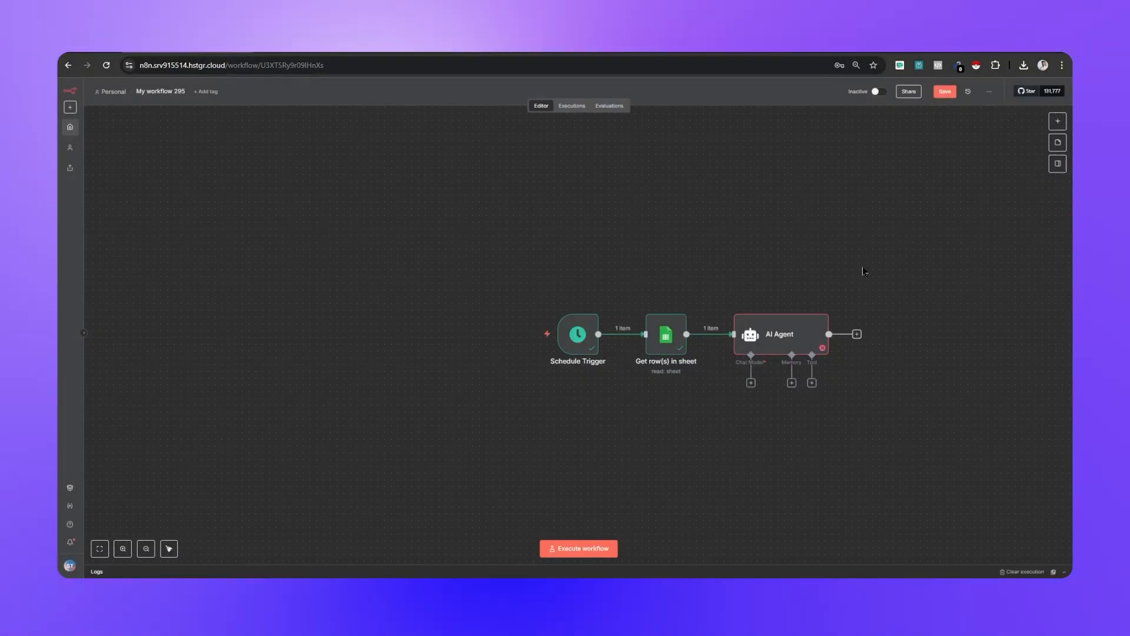
# Rename the Get row(s) in sheet node as Brand Details and return to the canvas
pyautogui.moveTo(588, 321)
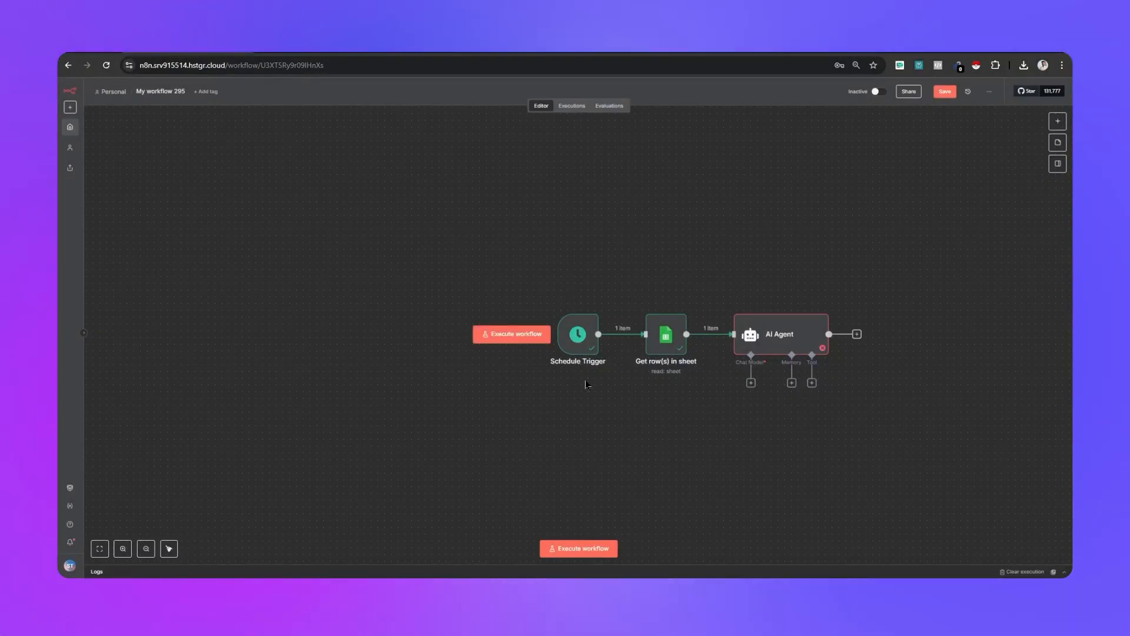
pyautogui.doubleClick(673, 343)
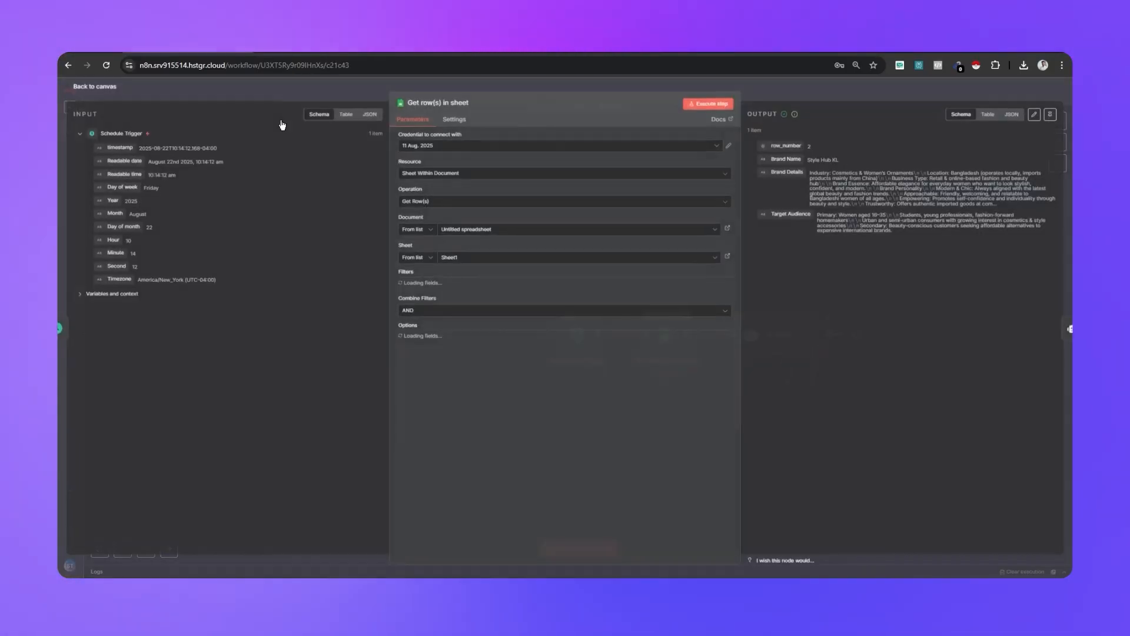
pyautogui.click(465, 105)
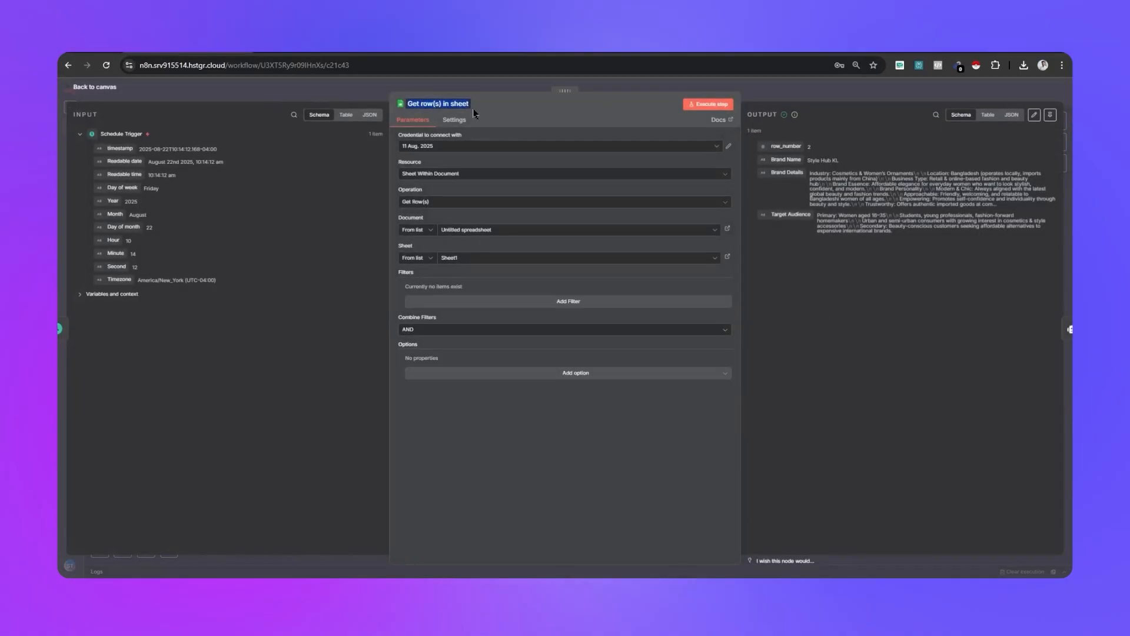
pyautogui.write('Brand D')
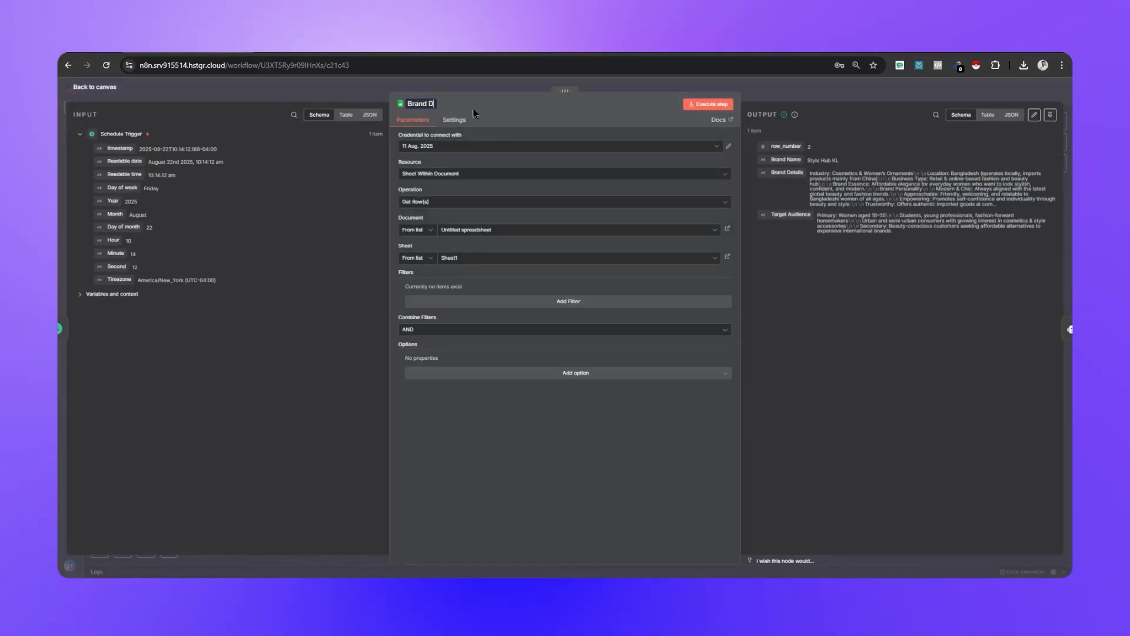
pyautogui.write('eta')
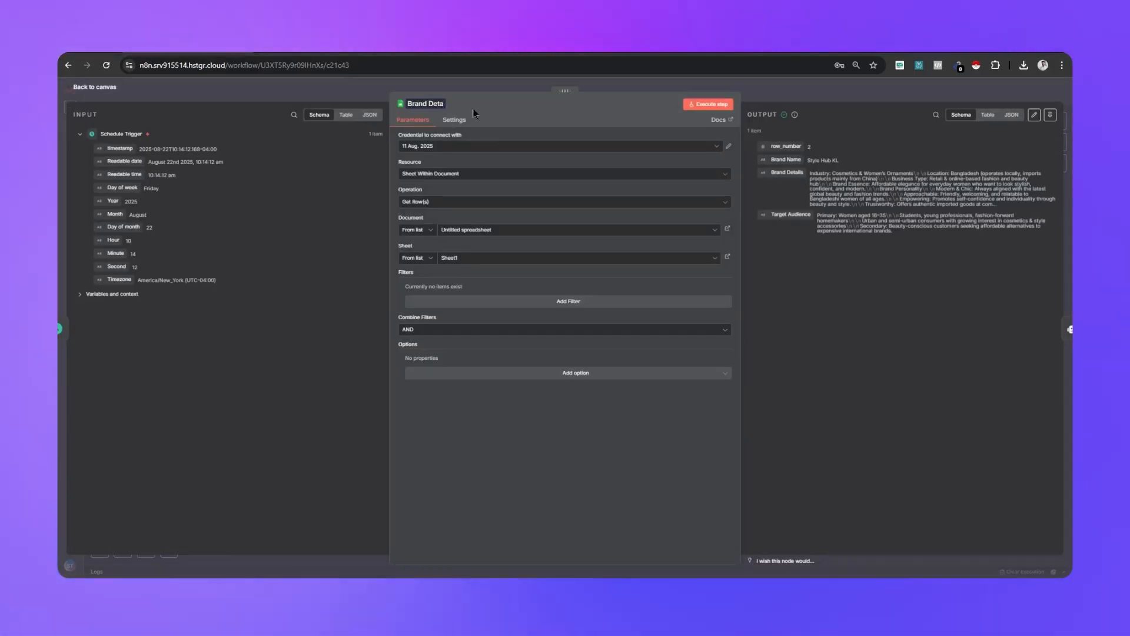
pyautogui.write('tails')
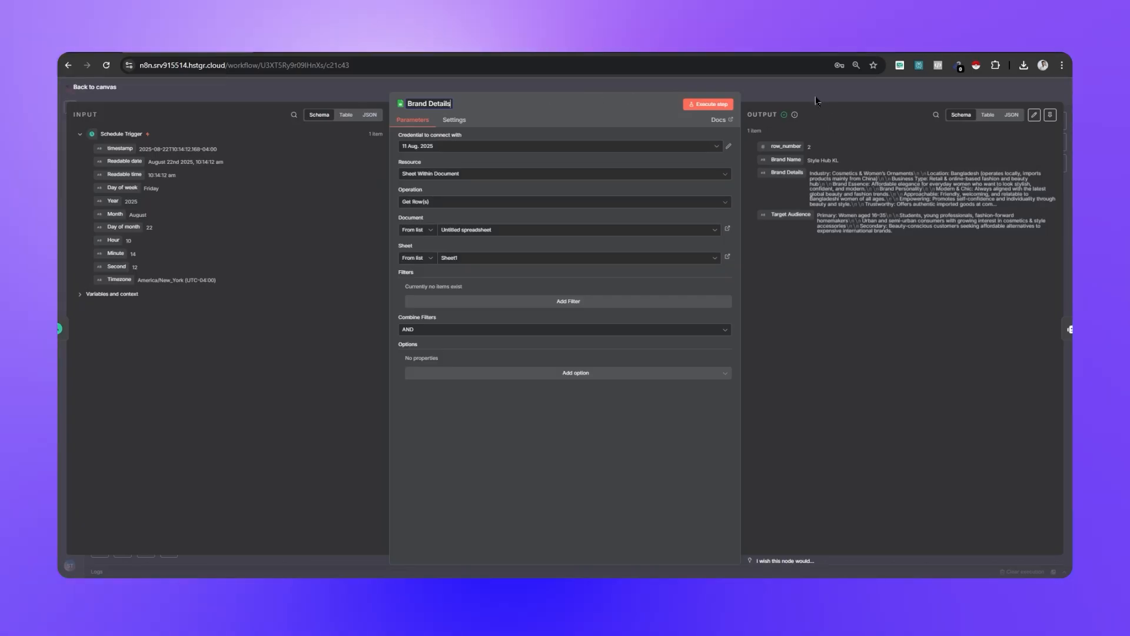
pyautogui.click(815, 101)
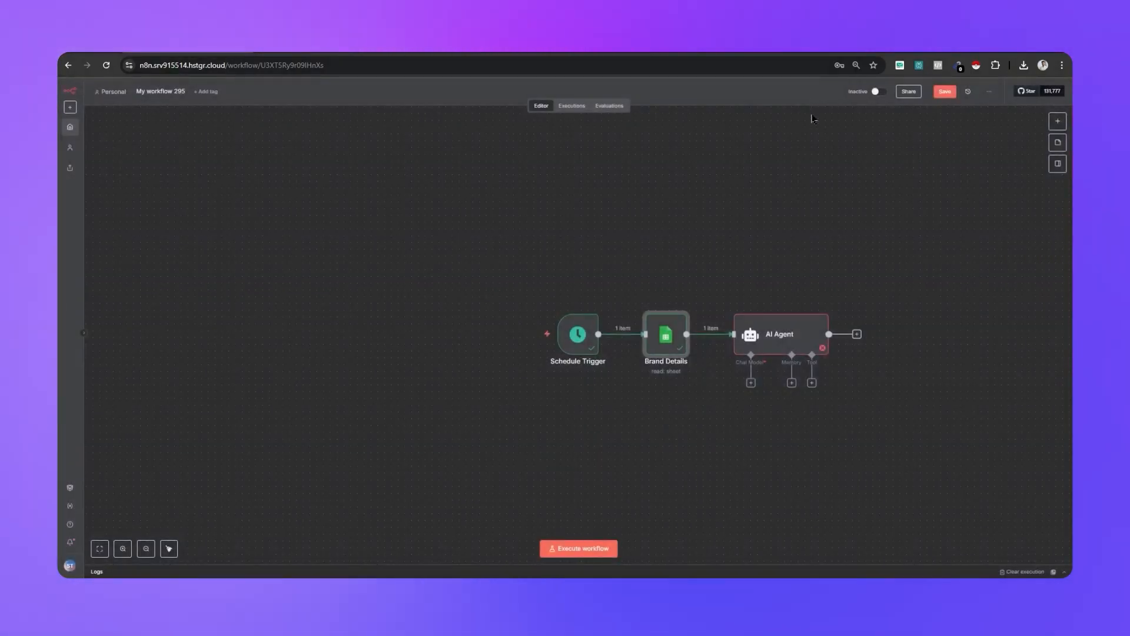
# Open the AI Agent node's parameters
pyautogui.click(942, 370)
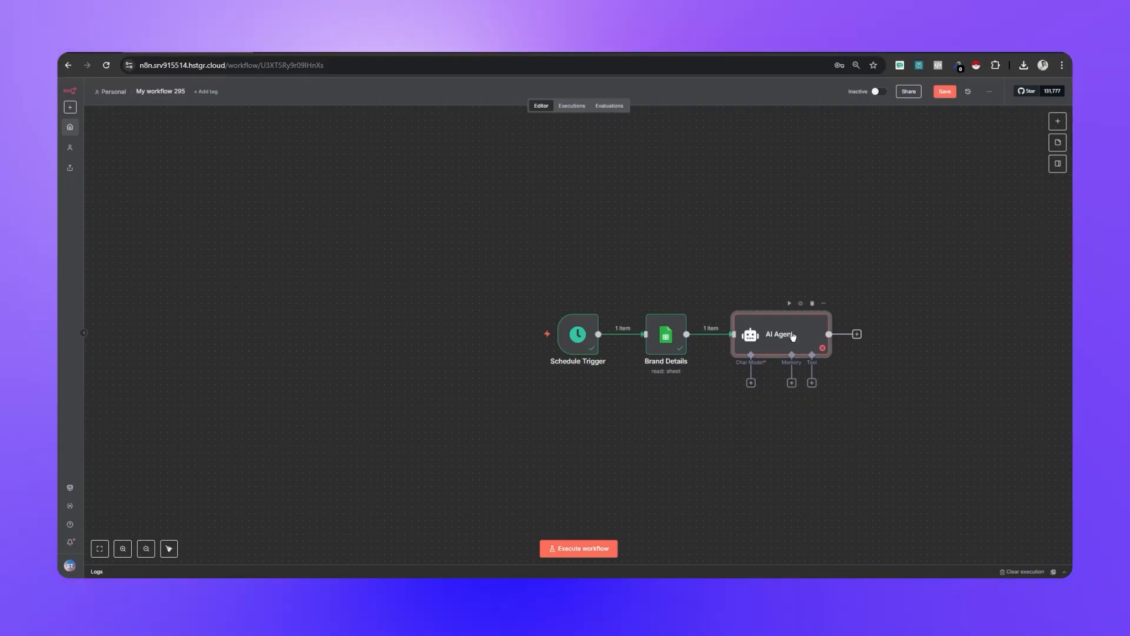
pyautogui.doubleClick(792, 337)
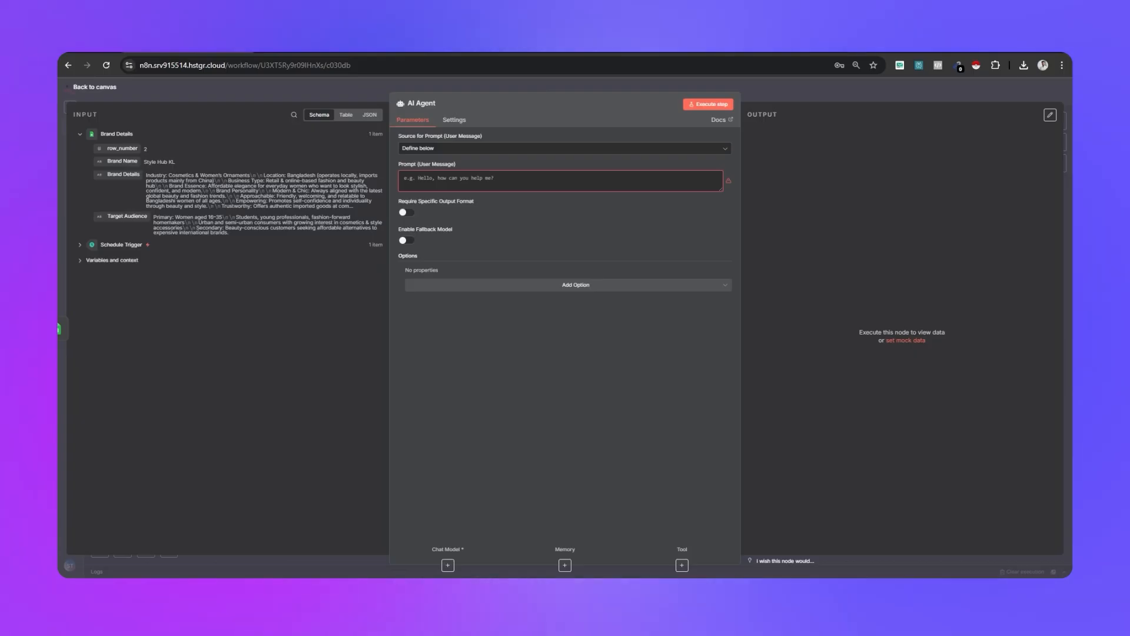
# Search the web for "social media post" in a new browser tab
pyautogui.hotkey('ctrl', 't')
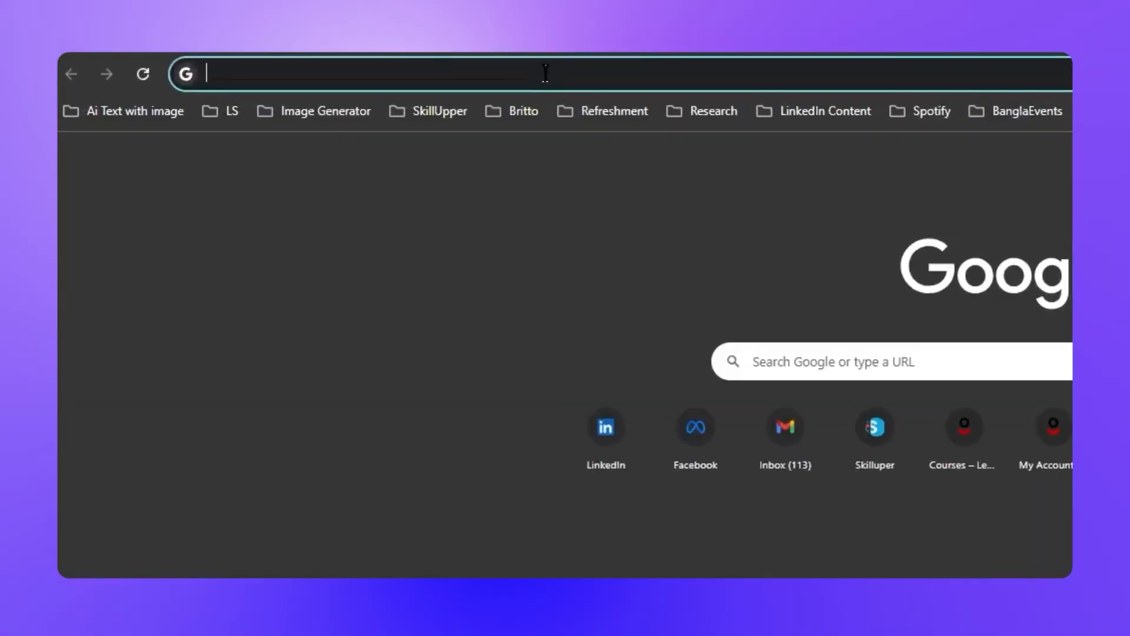
pyautogui.write('social media')
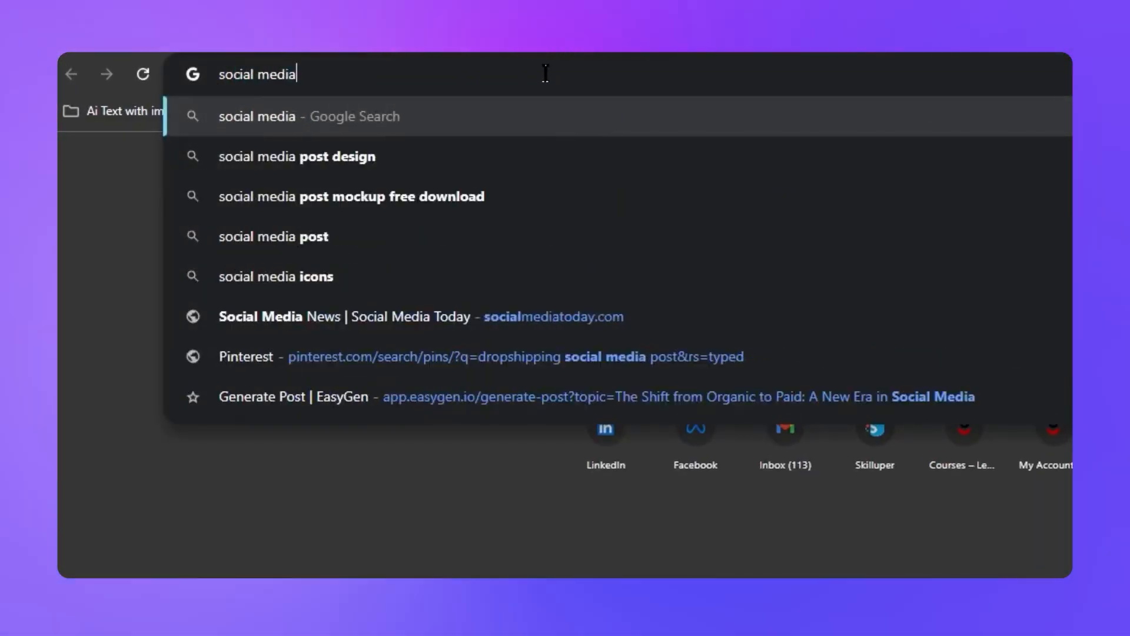
pyautogui.write(' post')
pyautogui.press('Return')
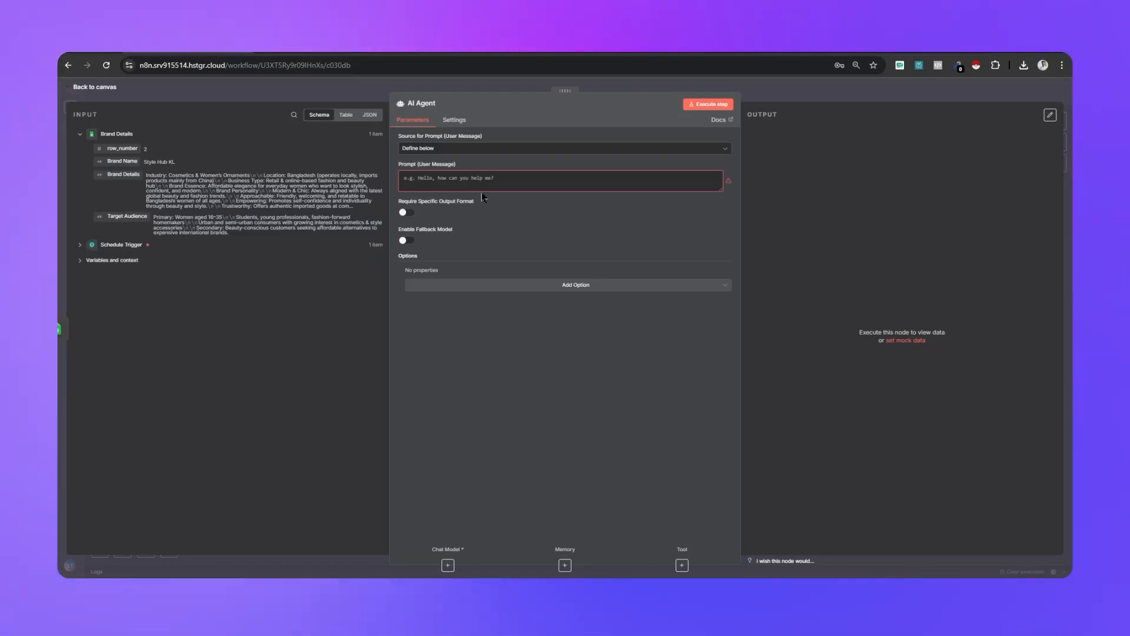
# Switch the AI Agent's user message prompt to an expression and enter the heading "This is my brand details:" in the expanded editor
pyautogui.click(437, 179)
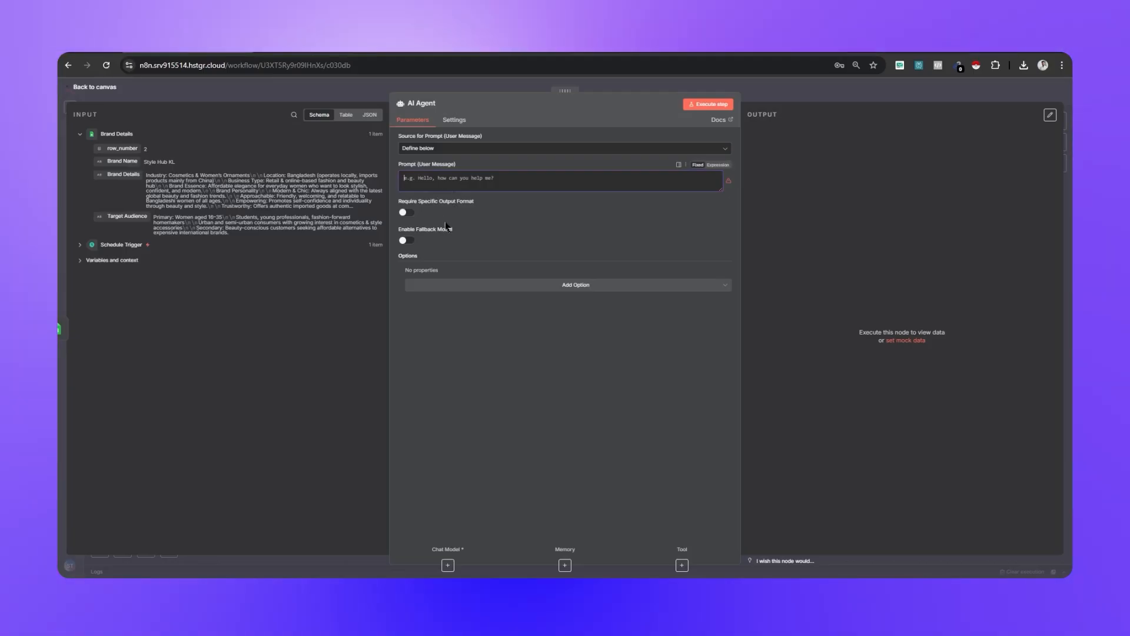
pyautogui.write('This')
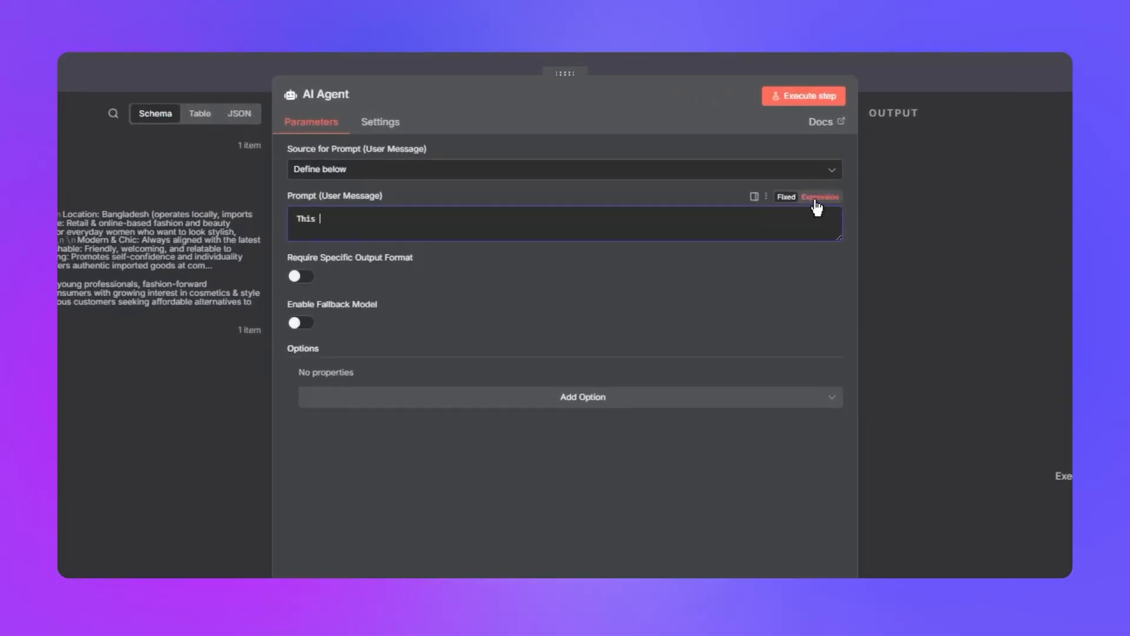
pyautogui.click(817, 198)
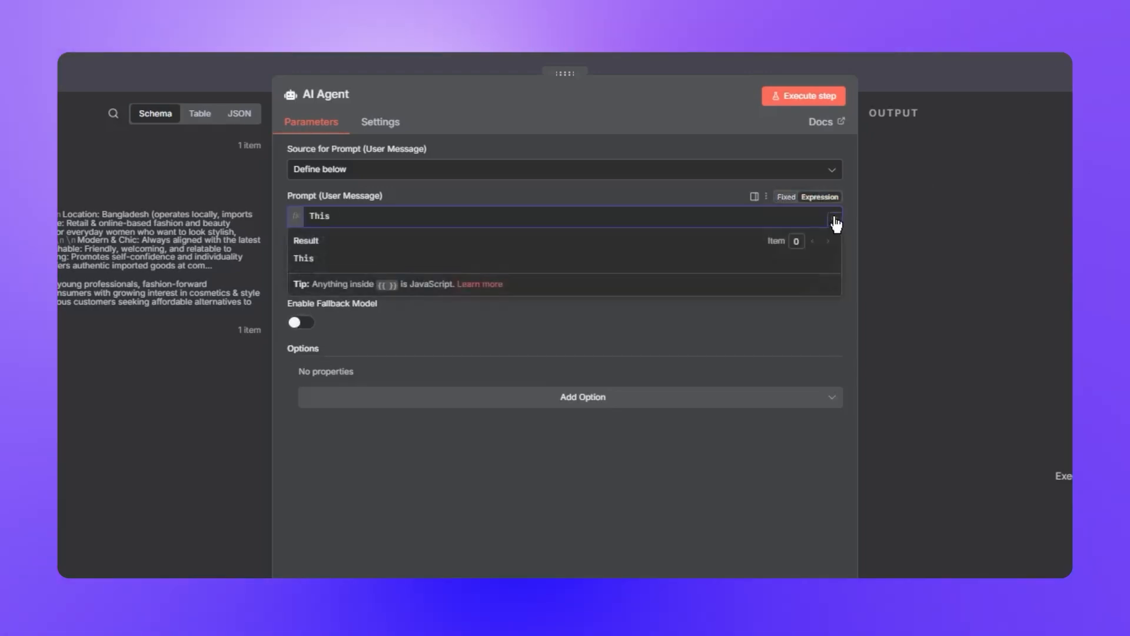
pyautogui.click(834, 221)
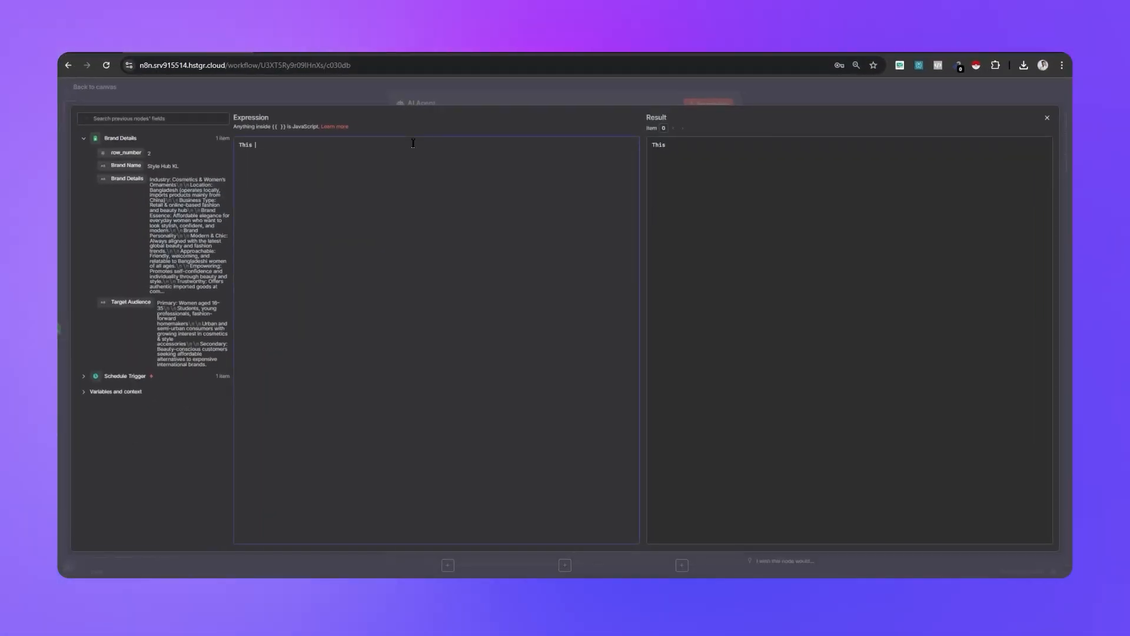
pyautogui.write('This is my brand details')
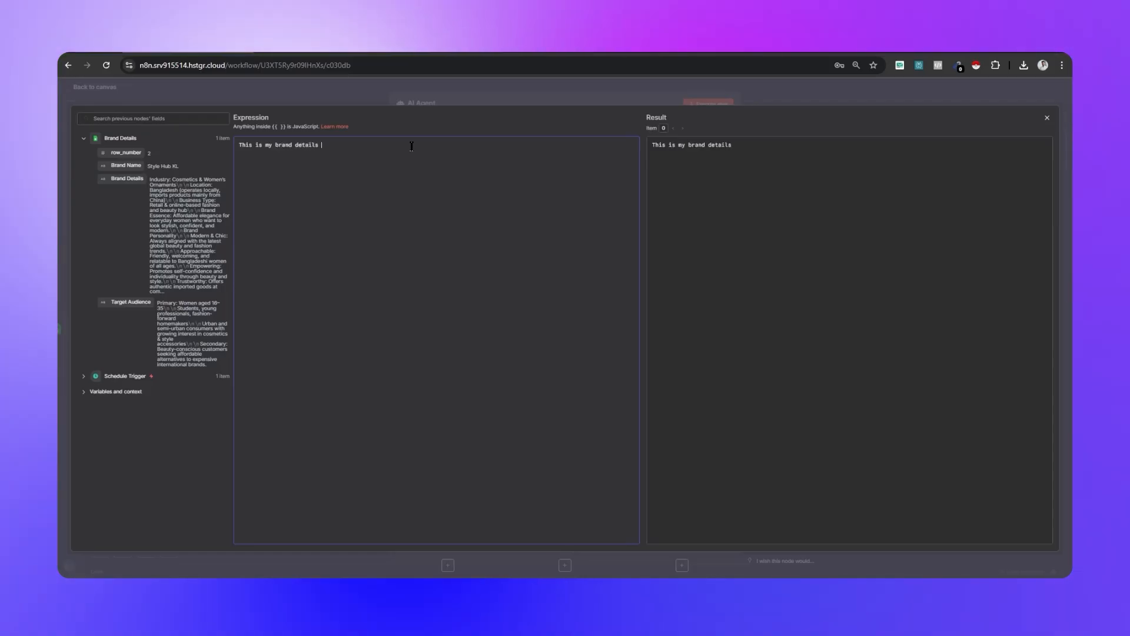
pyautogui.press('BackSpace')
pyautogui.write(':')
pyautogui.press('Return')
pyautogui.press('Return')
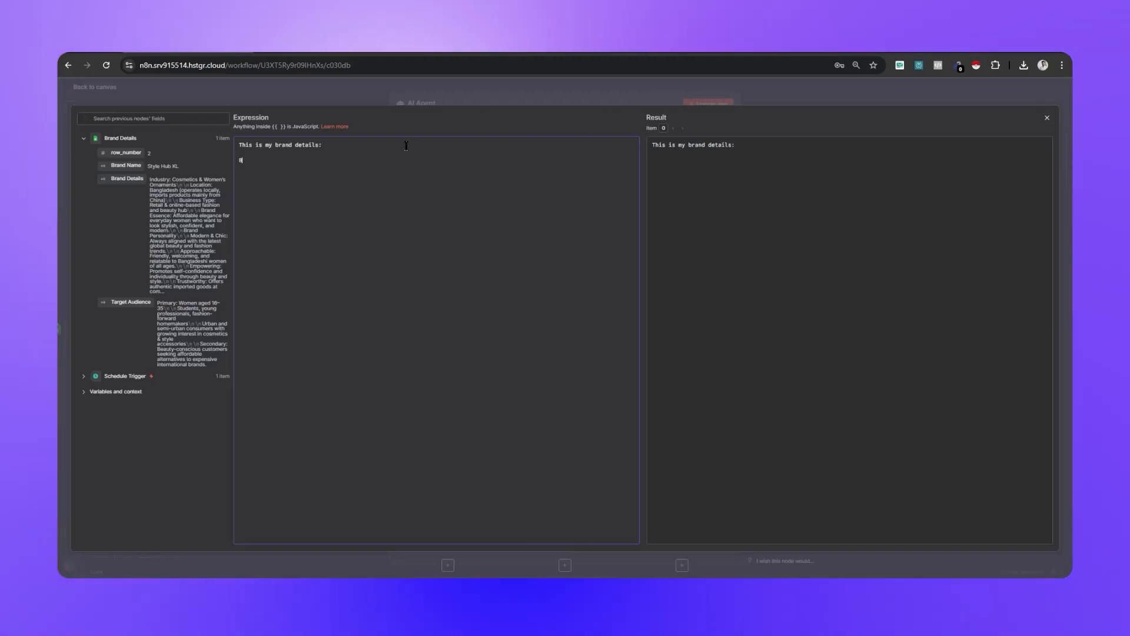
# Add the labels "Brand Name:", "Brand Details:" and "Target Audience:" on separate lines below the prompt's heading
pyautogui.write('Brand Name:')
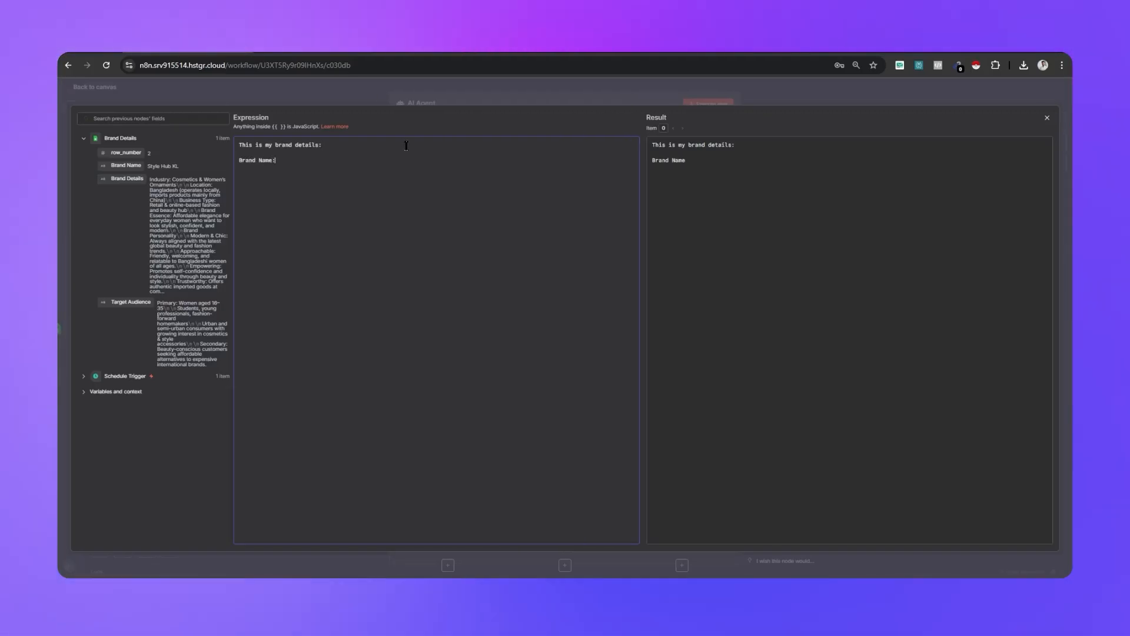
pyautogui.press('Return')
pyautogui.write('Brand ')
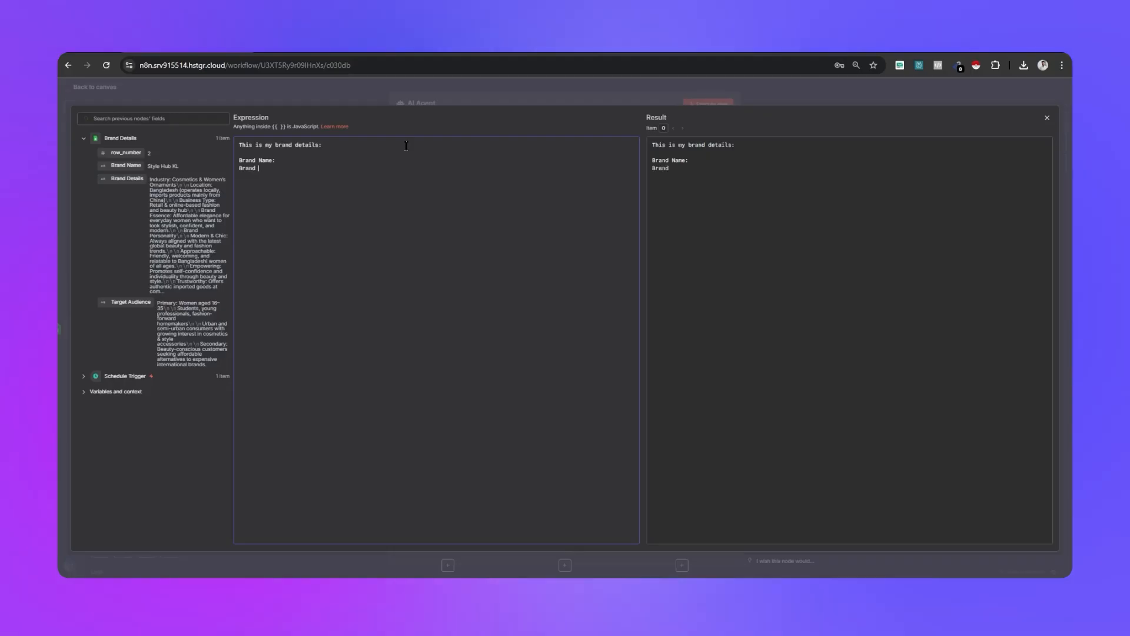
pyautogui.write('Details:')
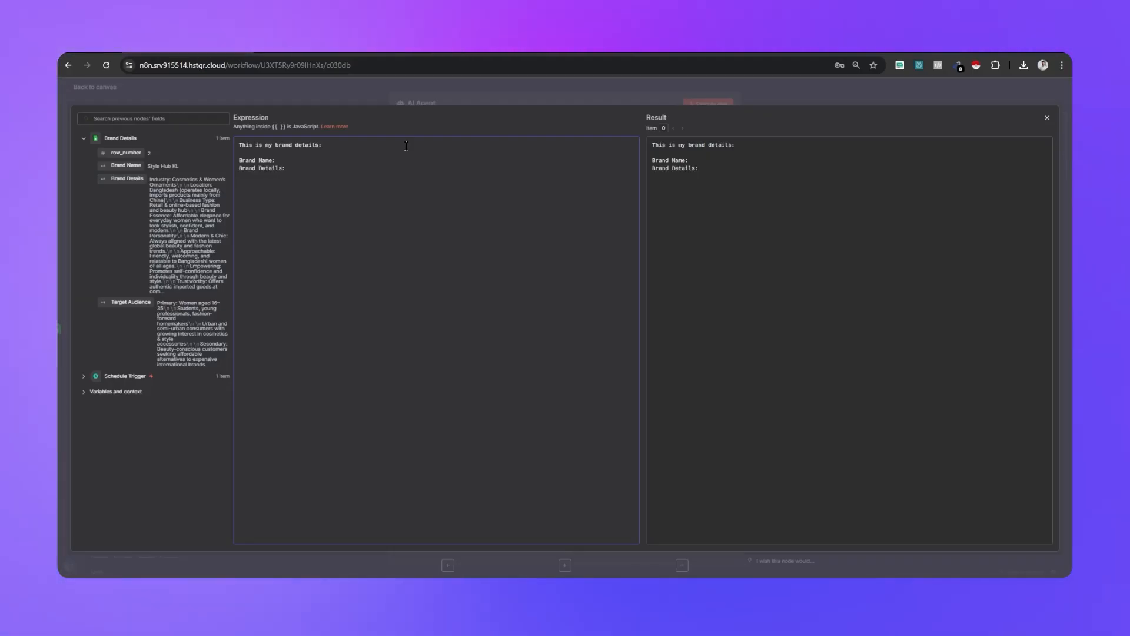
pyautogui.press('Return')
pyautogui.write('Target ')
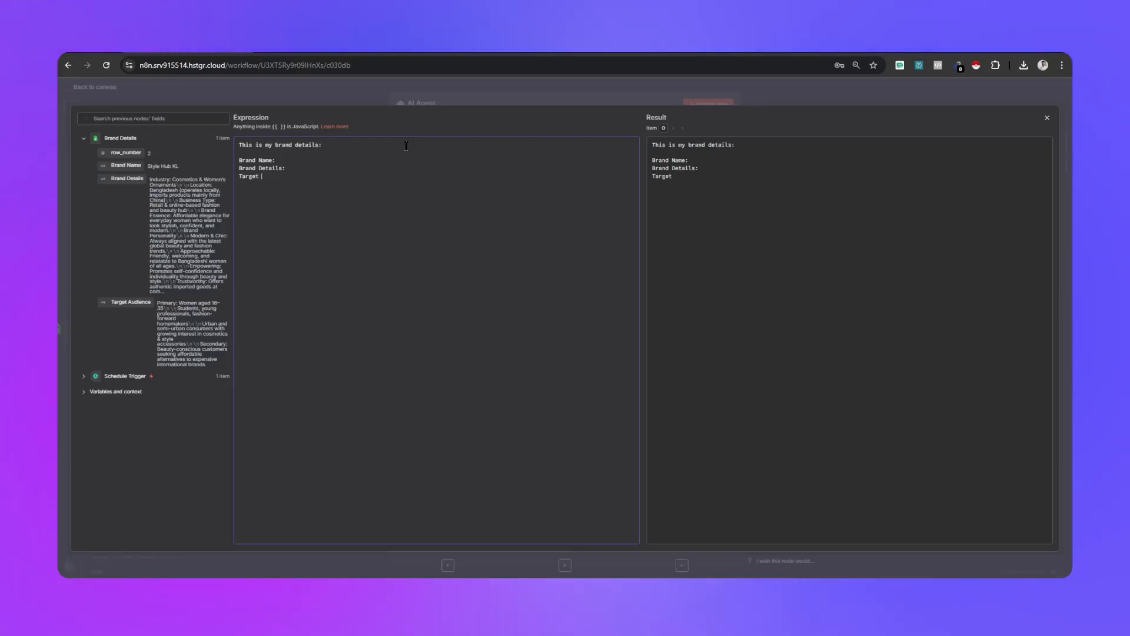
pyautogui.write('Aud')
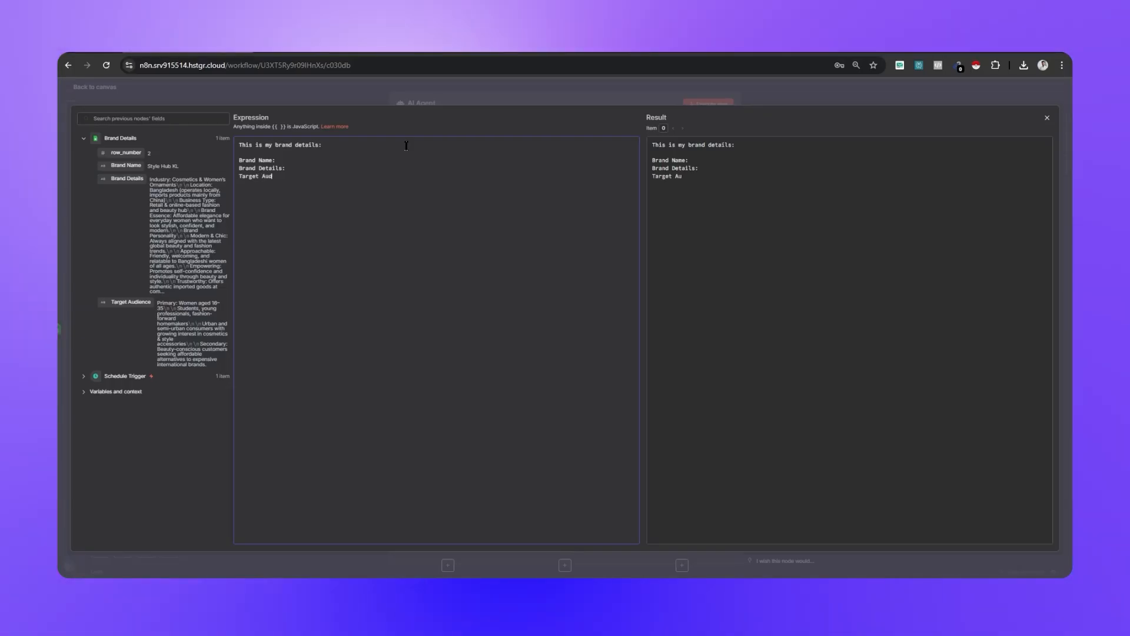
pyautogui.write('ience:')
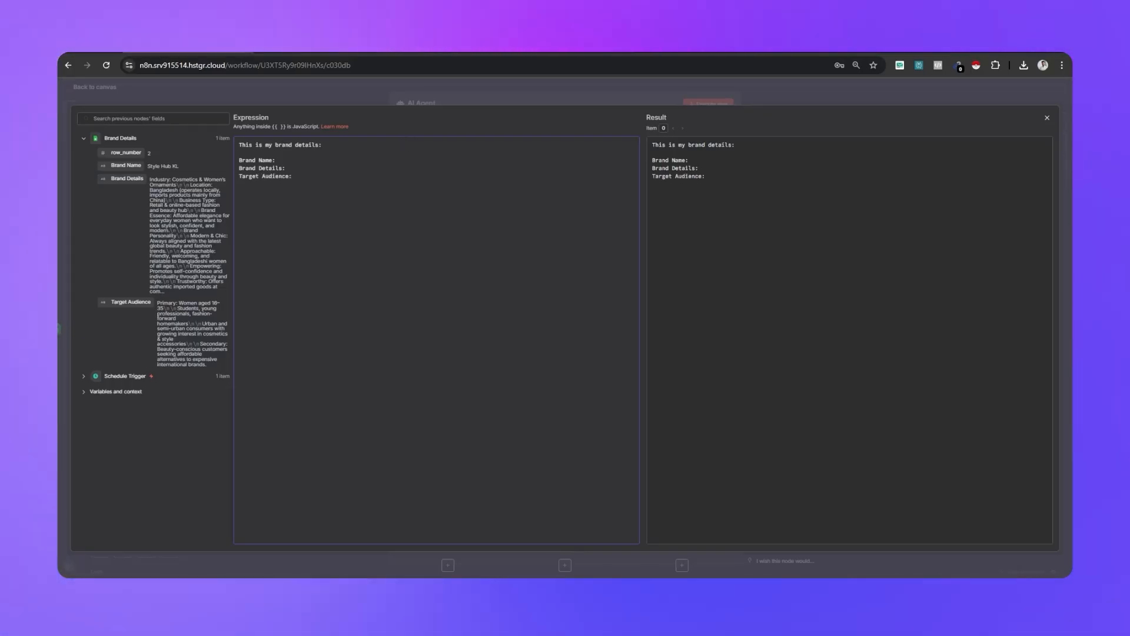
# Insert the Brand Name, Brand Details and Target Audience input fields after their matching labels, separated by a space
pyautogui.moveTo(119, 167); pyautogui.dragTo(319, 161)
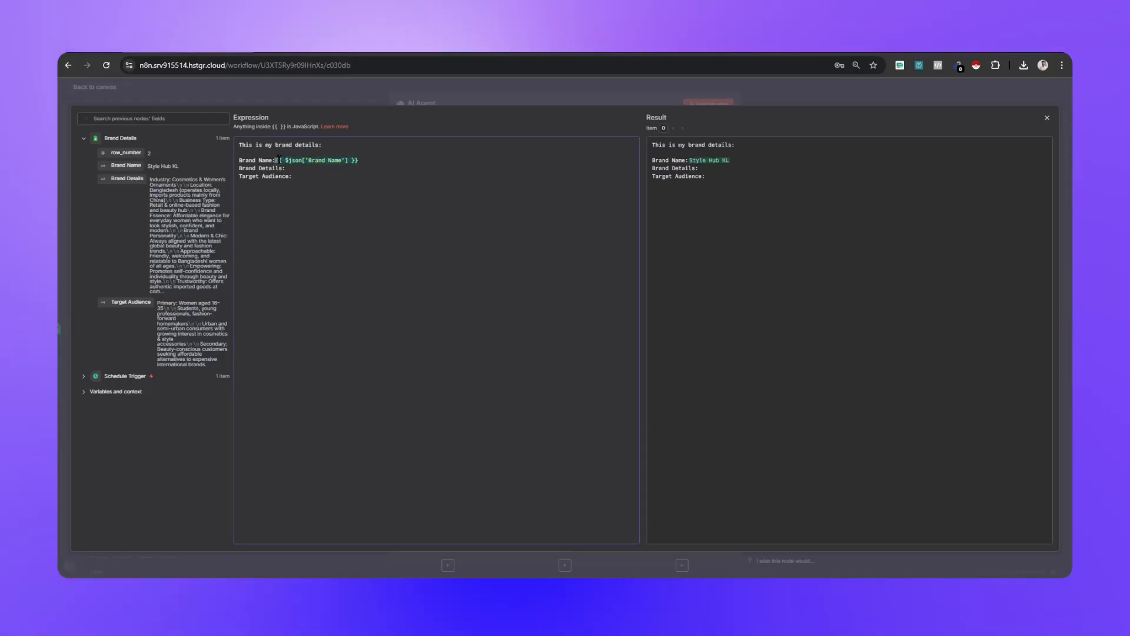
pyautogui.click(277, 160)
pyautogui.click(302, 174)
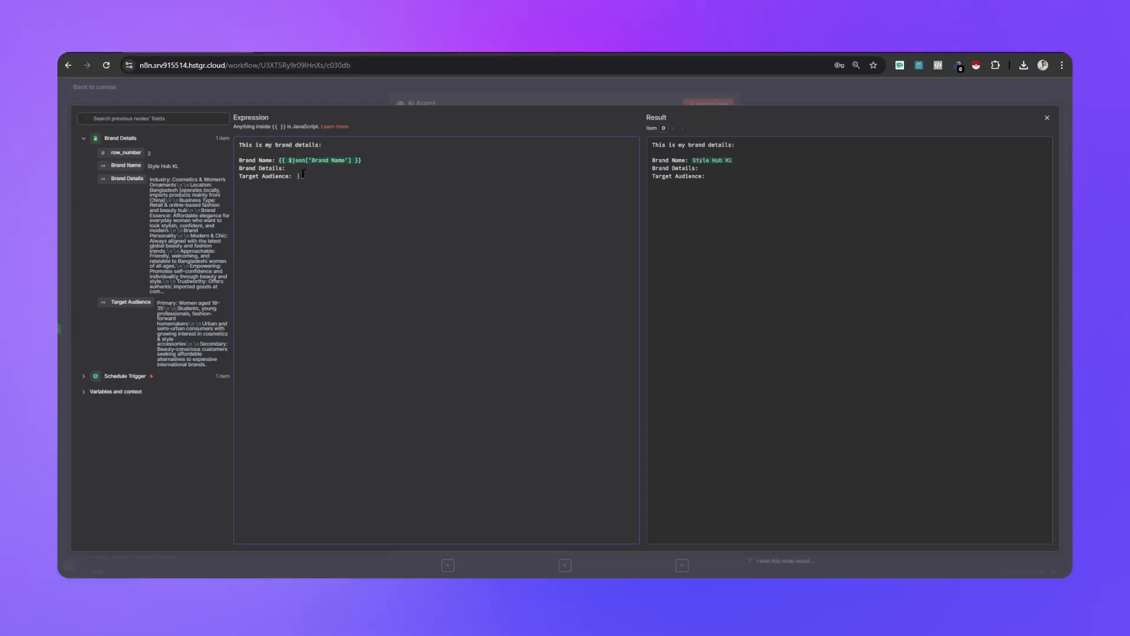
pyautogui.moveTo(126, 179); pyautogui.dragTo(301, 178)
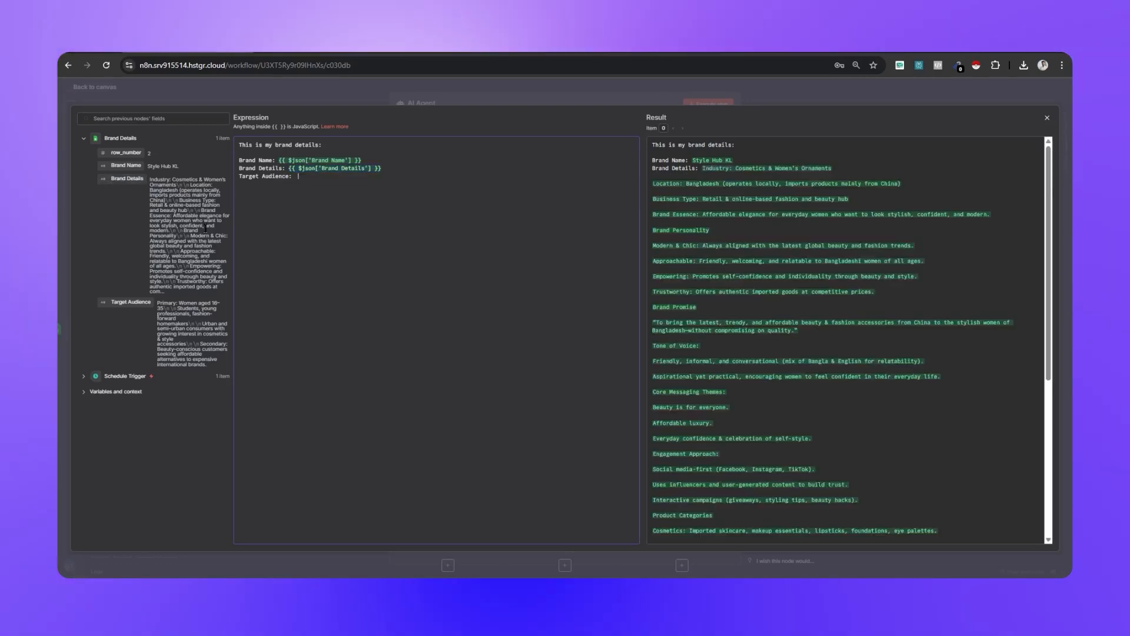
pyautogui.moveTo(125, 302); pyautogui.dragTo(330, 178)
# Below the brand fields, write the instruction "You have to write a copy and a caption for my facebook posts"
pyautogui.click(425, 180)
pyautogui.write('You hav')
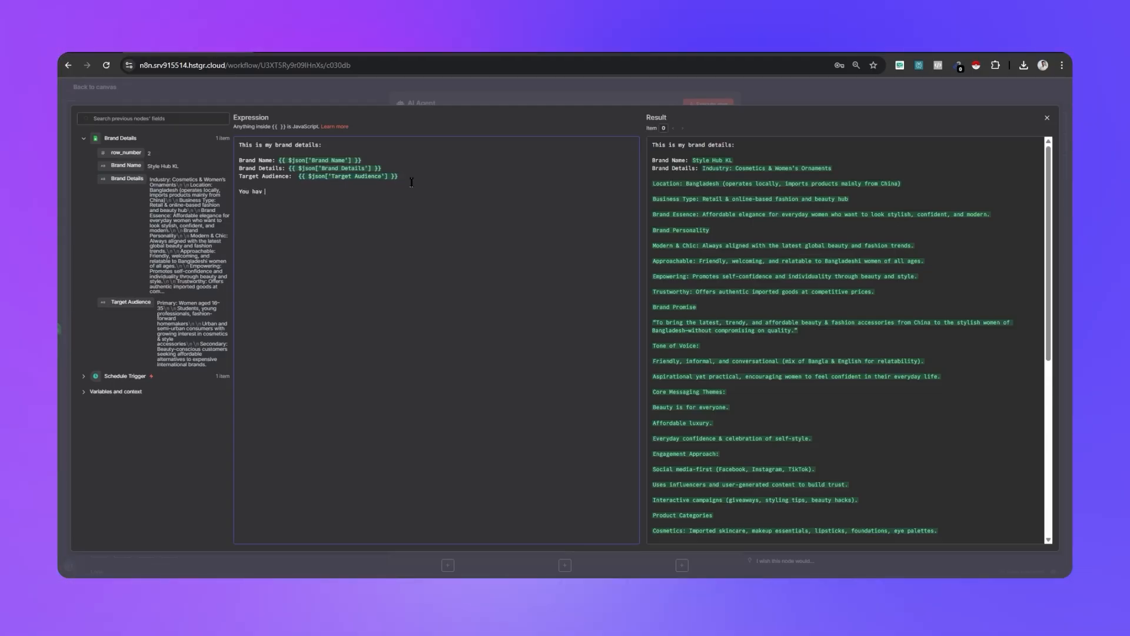
pyautogui.press('BackSpace')
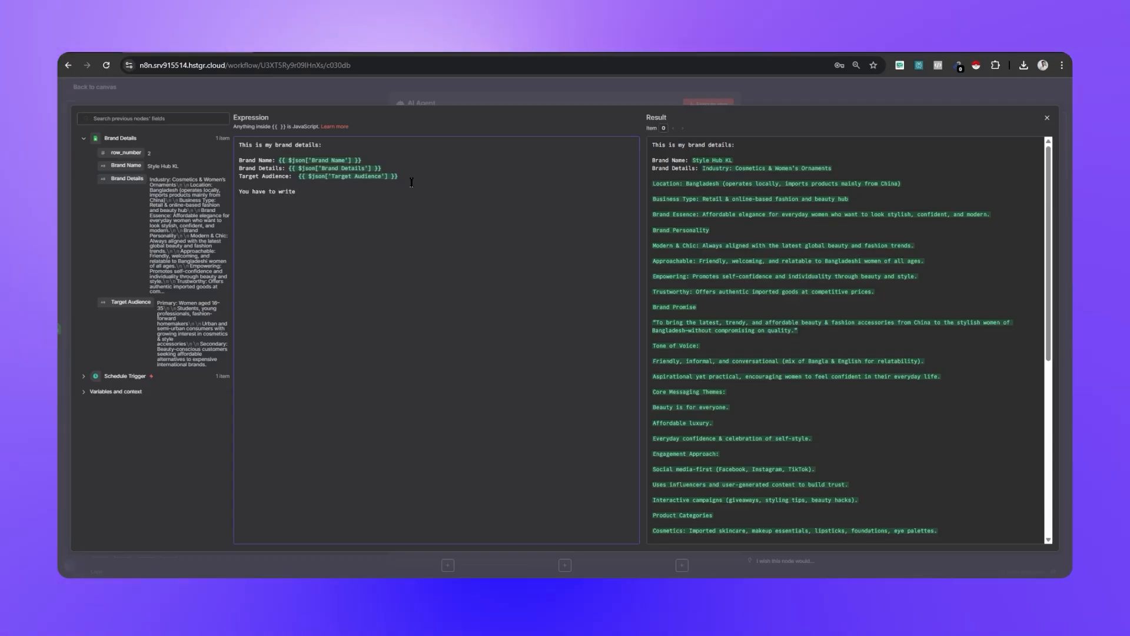
pyautogui.write('e to write a copy an')
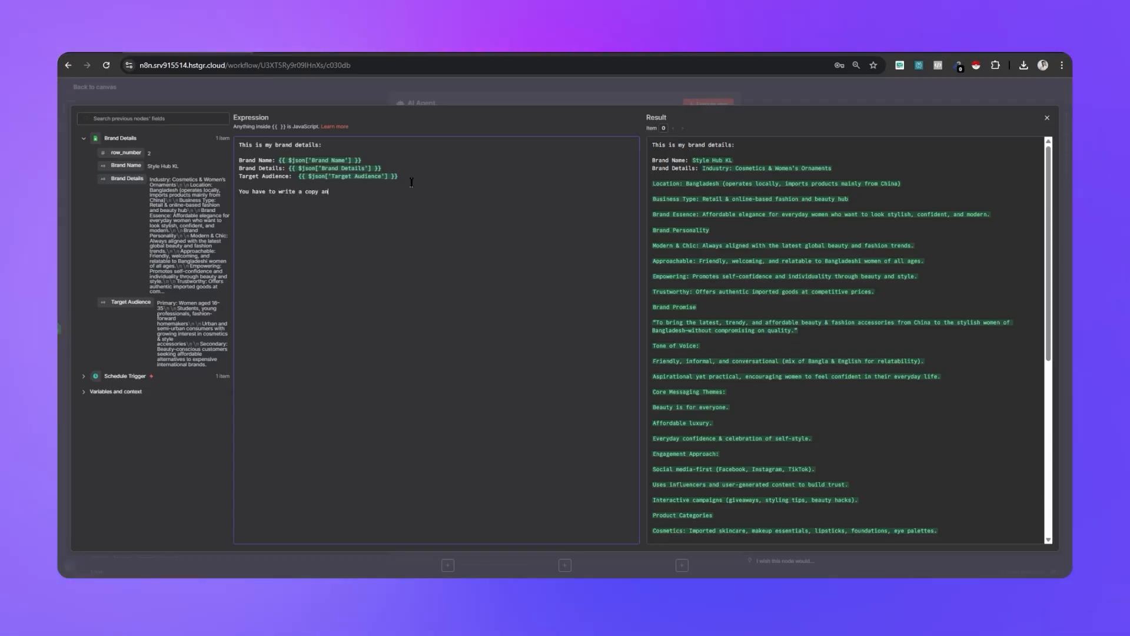
pyautogui.write('d a caption')
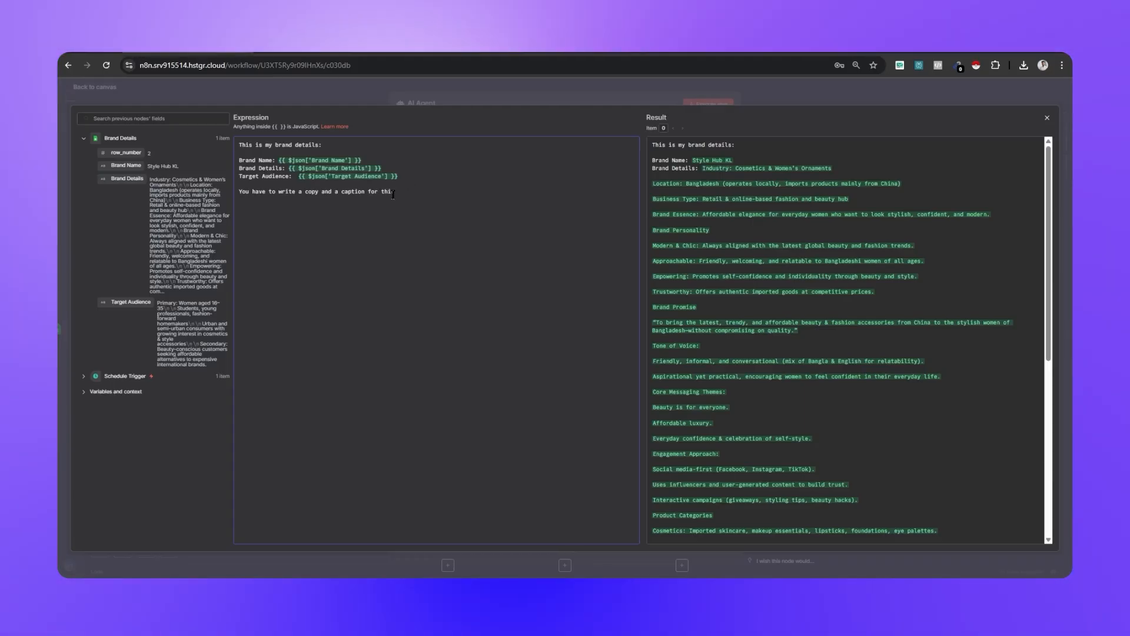
pyautogui.write('for this')
pyautogui.press('BackSpace')
pyautogui.press('BackSpace')
pyautogui.press('BackSpace')
pyautogui.press('BackSpace')
pyautogui.press('BackSpace')
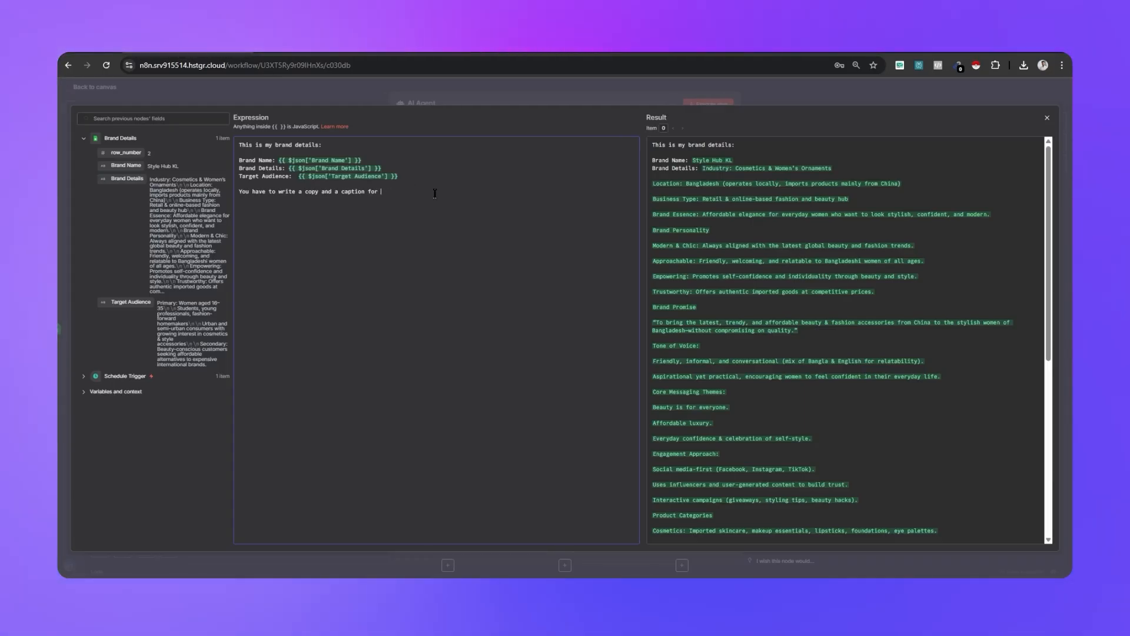
pyautogui.write('my facebook post')
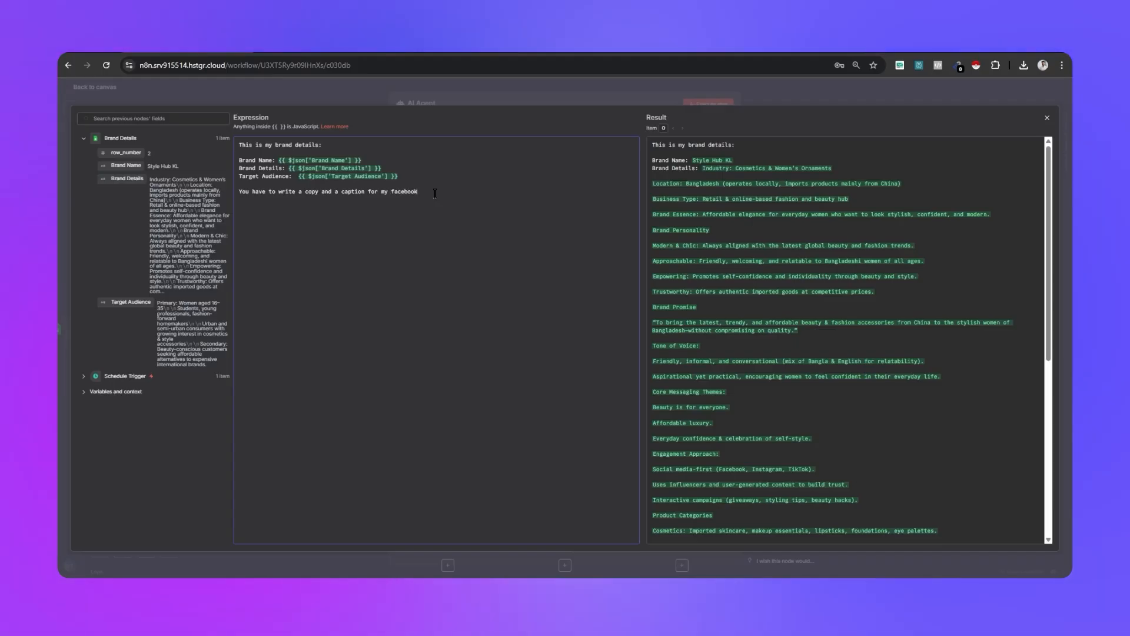
pyautogui.write('s')
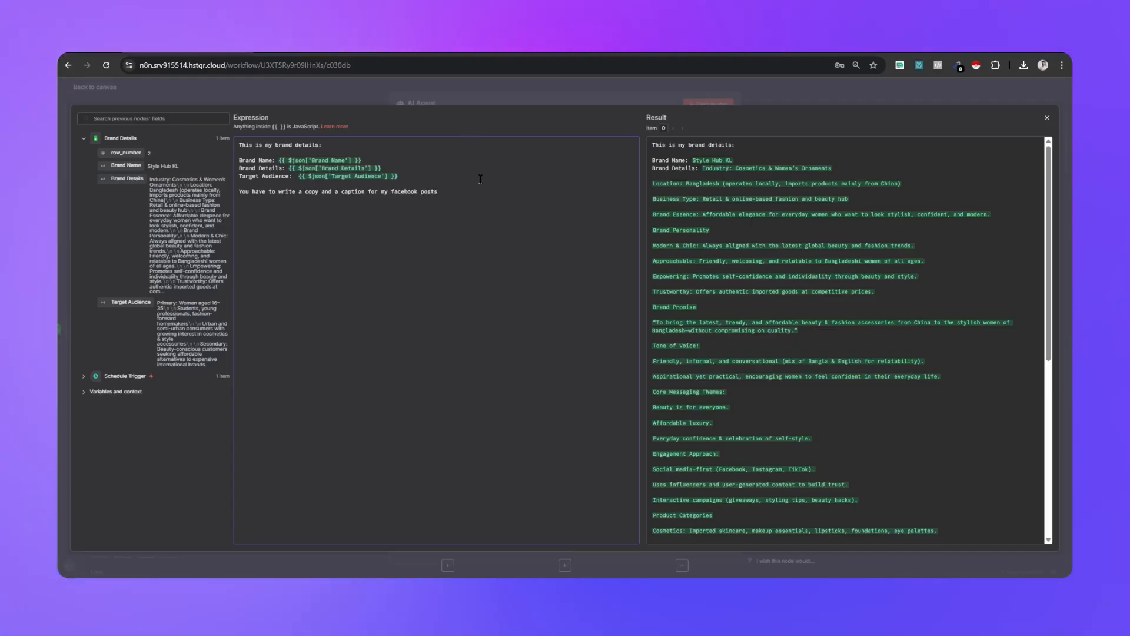
# Continue the instruction with ". Every time you have to write one copy and one caption."
pyautogui.write('. Every time you')
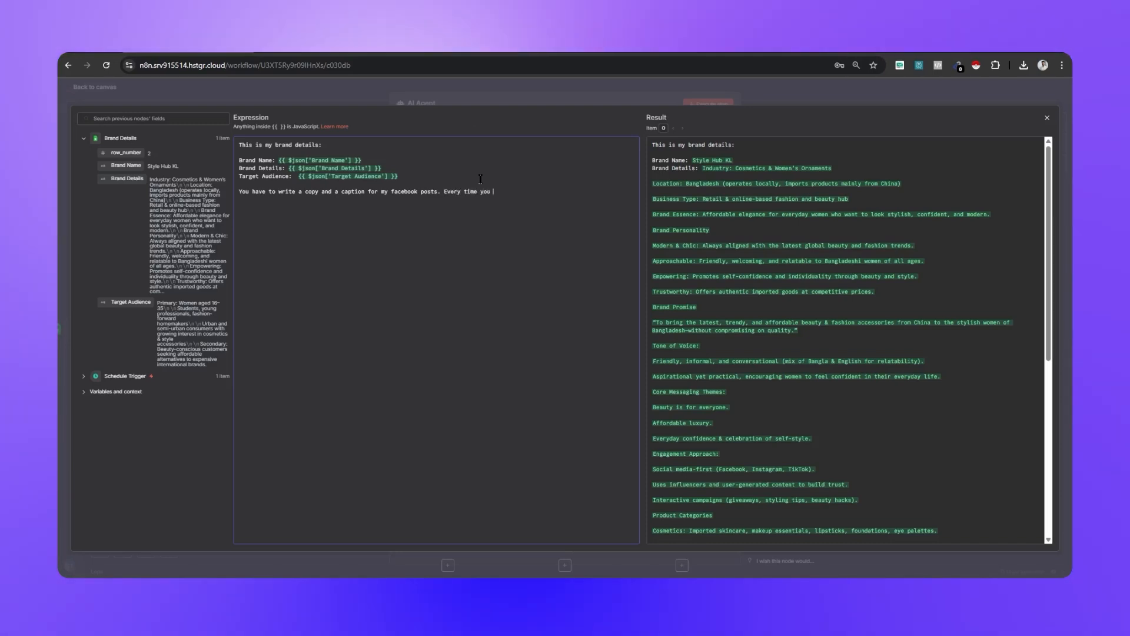
pyautogui.write(' have to write ')
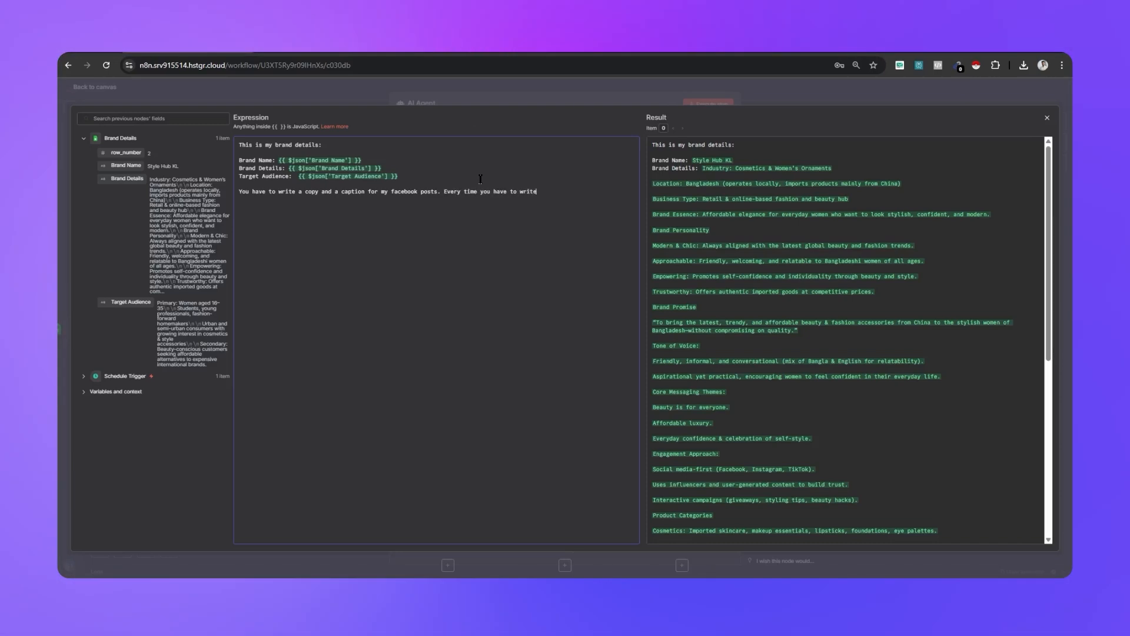
pyautogui.write('one cop')
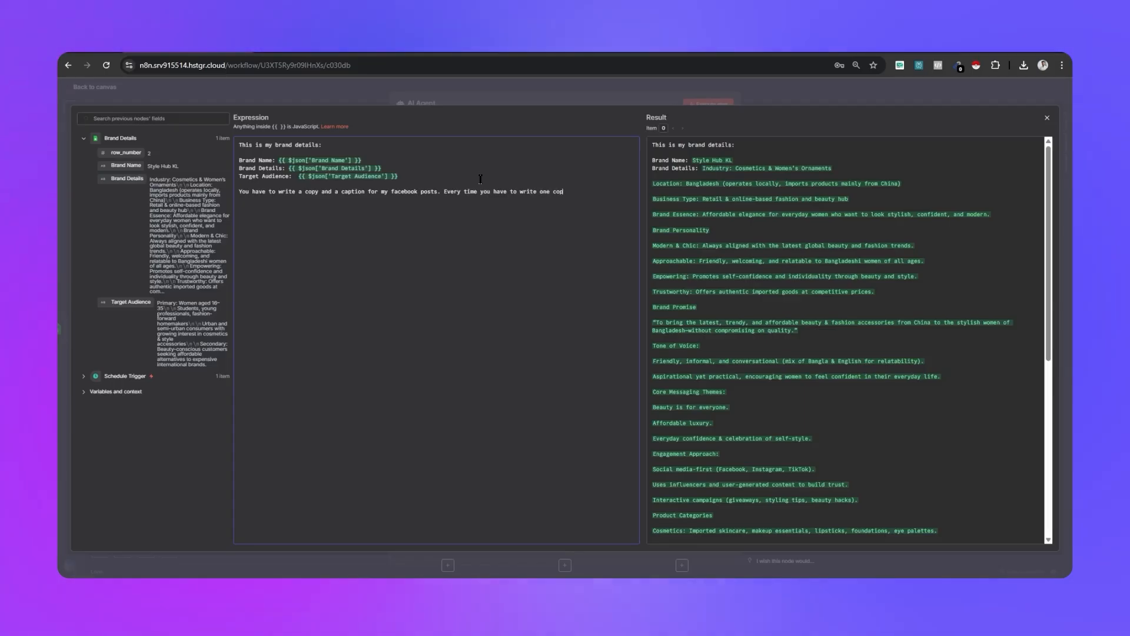
pyautogui.write('y and on')
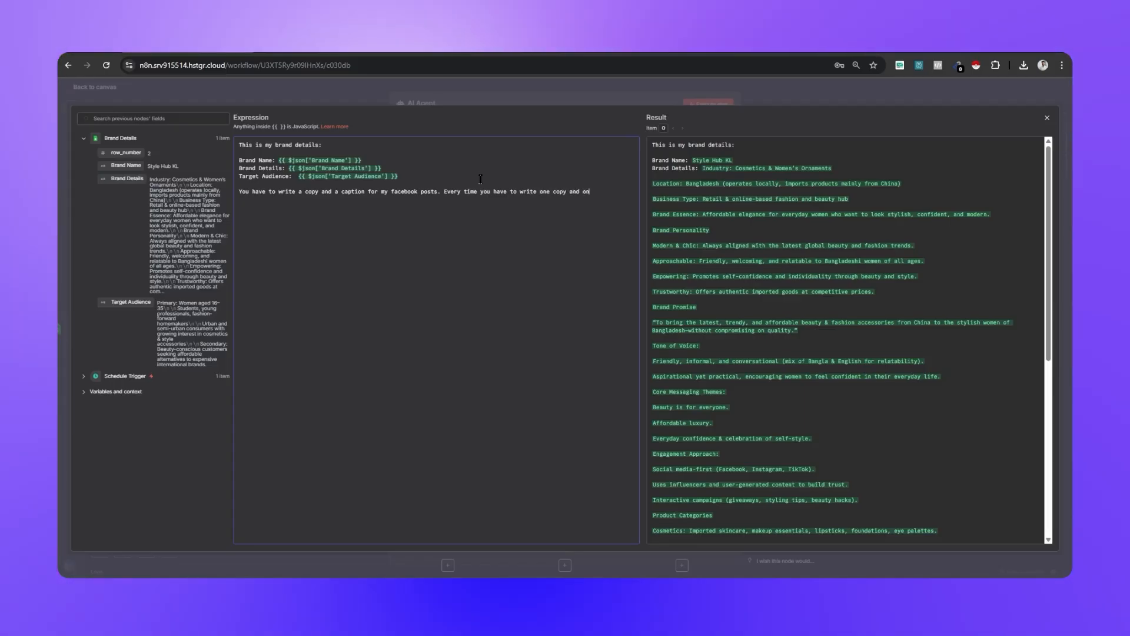
pyautogui.write('e caption')
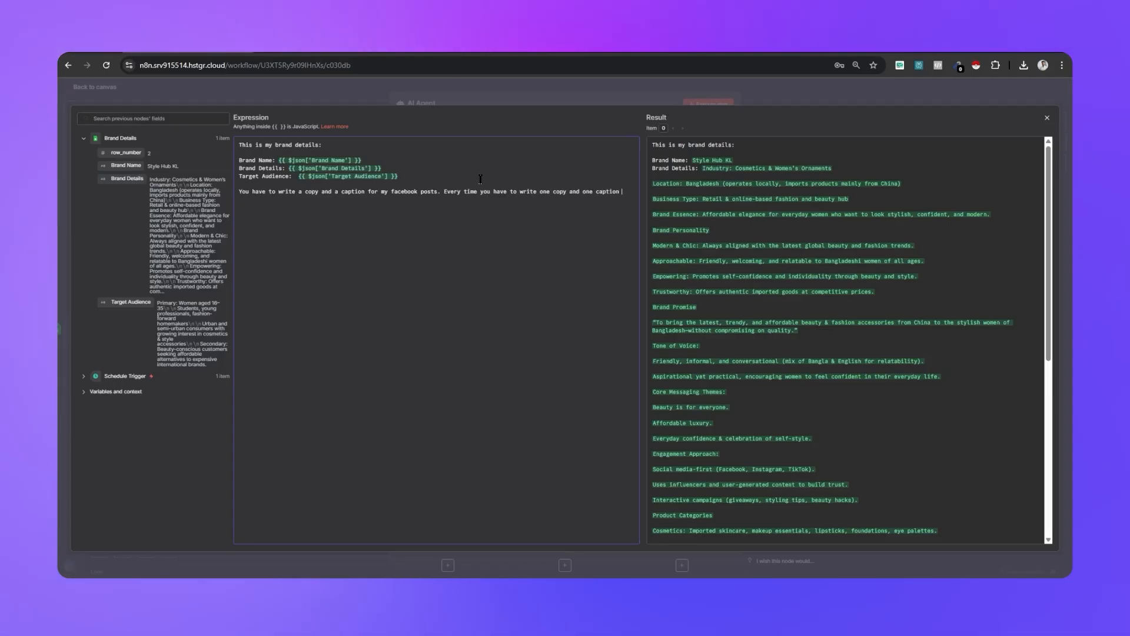
pyautogui.hotkey('shift', 'Up')
pyautogui.click(547, 308)
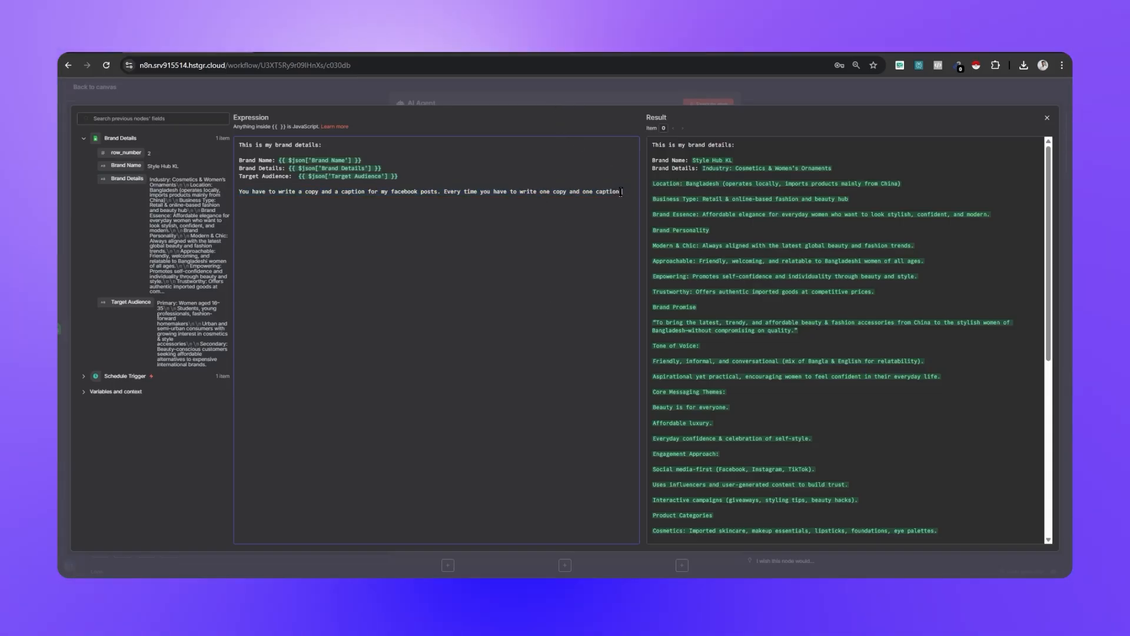
pyautogui.write('.')
# Add a new paragraph to the prompt, "The caption and the copy needs to be in same theme/ topic/ angle", and close the expression editor
pyautogui.press('Return')
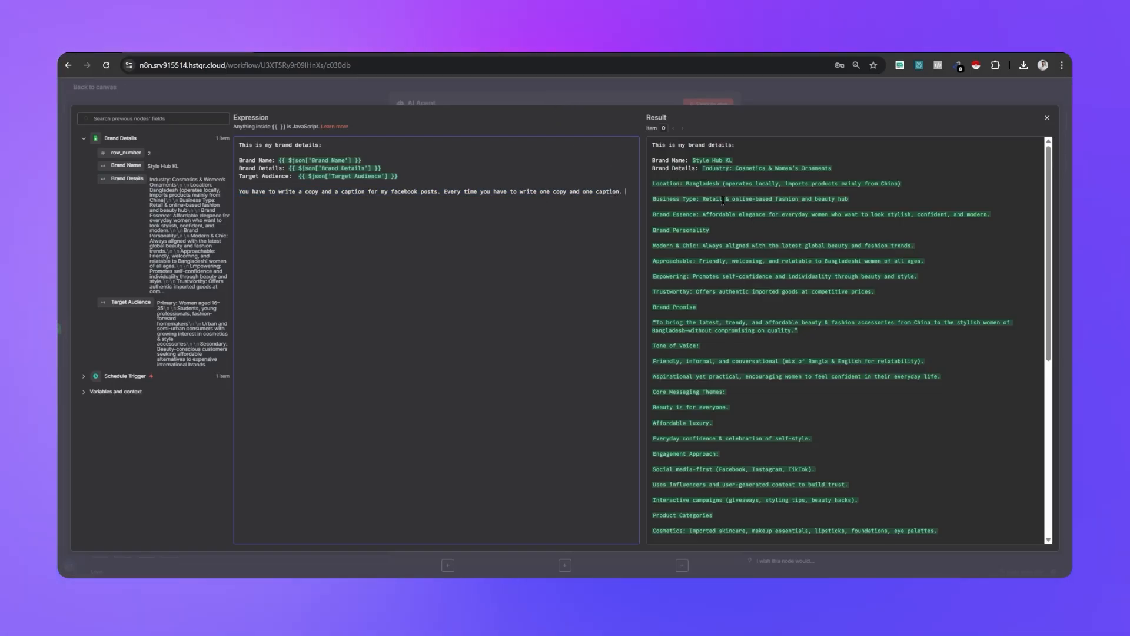
pyautogui.press('Return')
pyautogui.write('The caption and t')
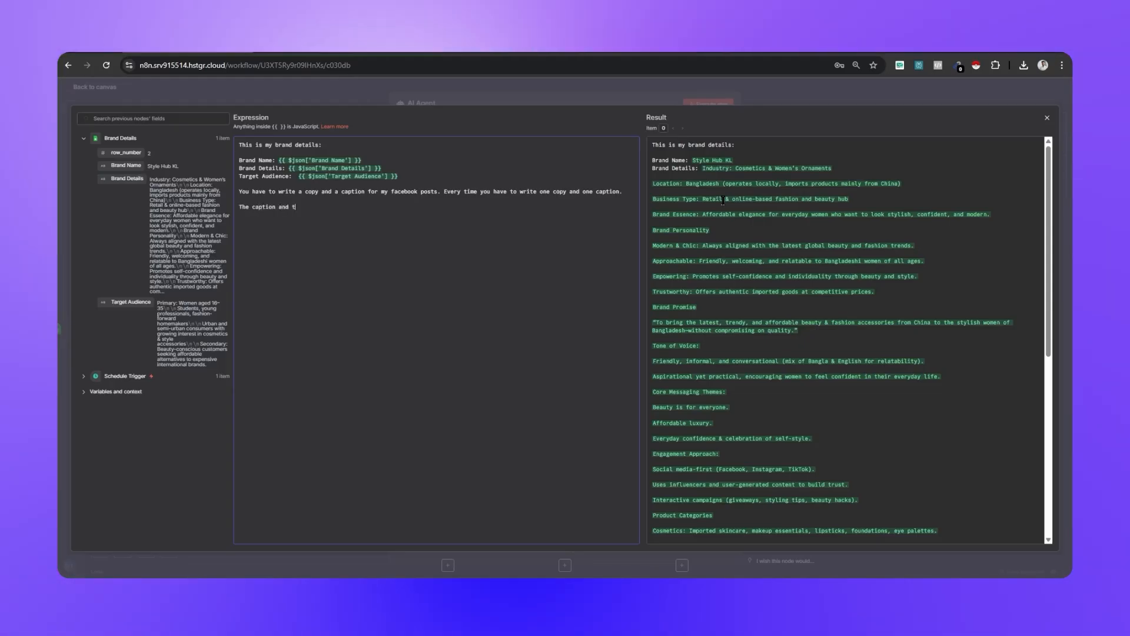
pyautogui.write('he copy needs')
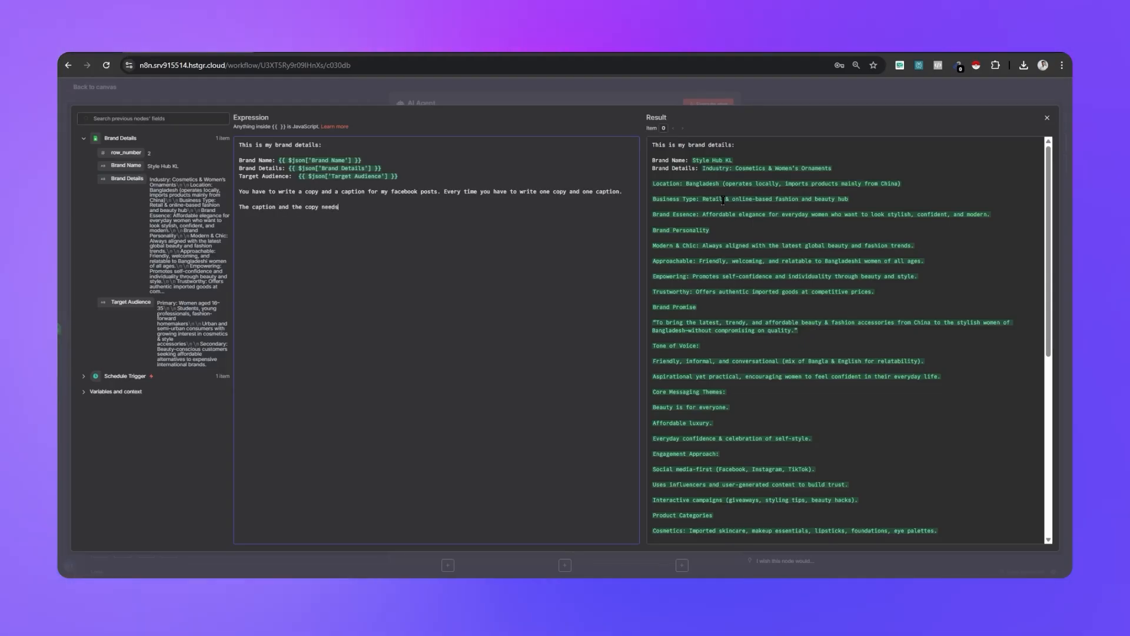
pyautogui.write(' to be in')
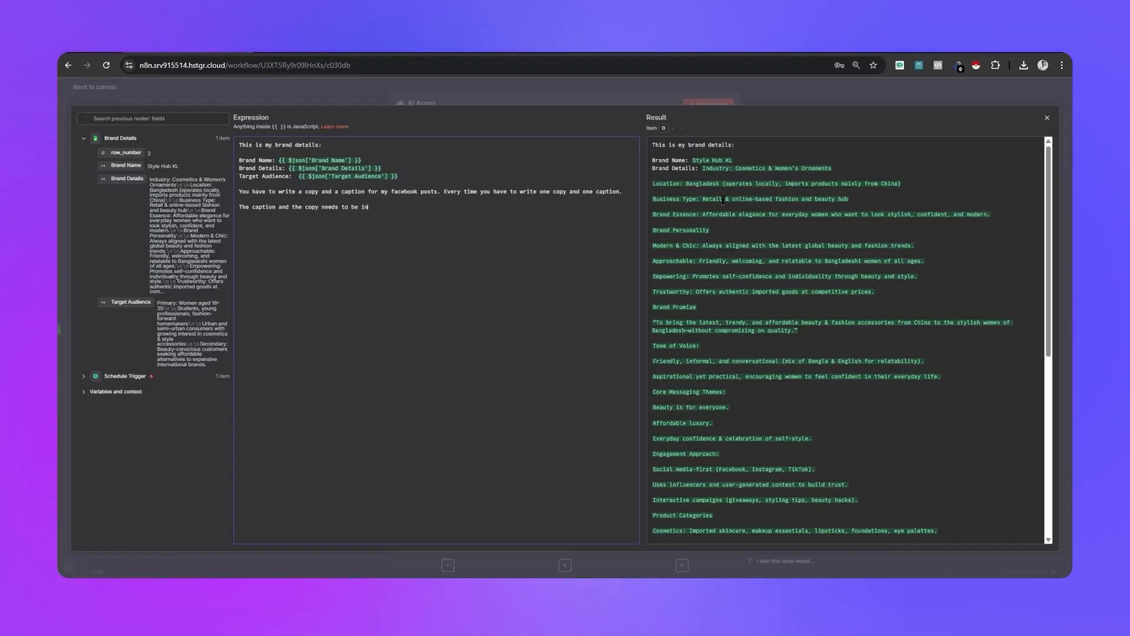
pyautogui.write(' same the')
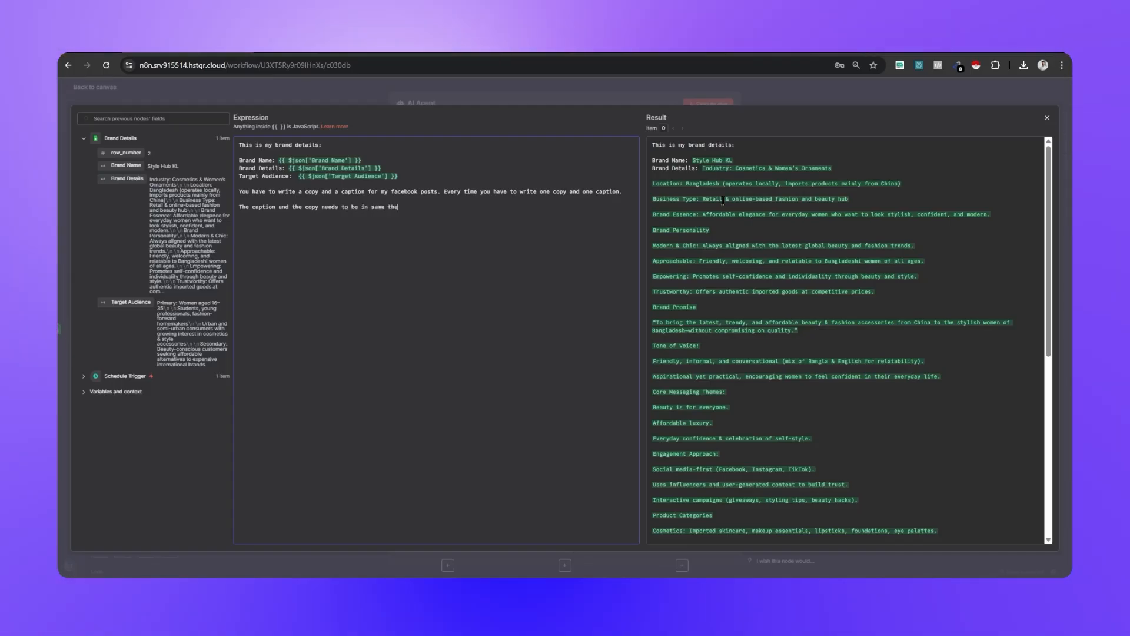
pyautogui.write('me/ to')
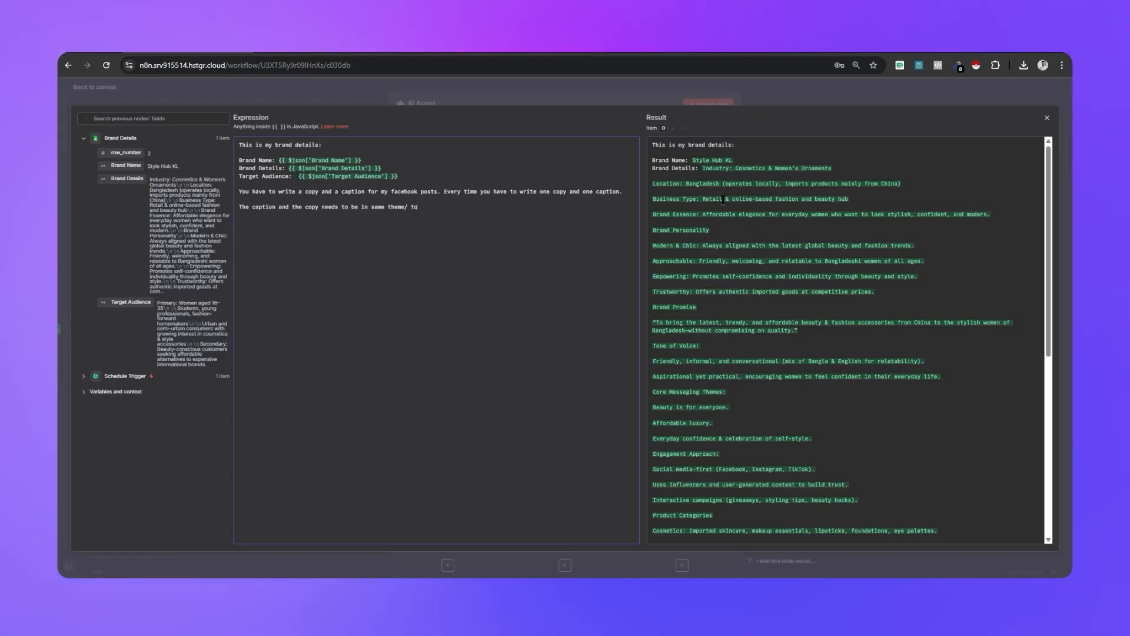
pyautogui.write('pic/')
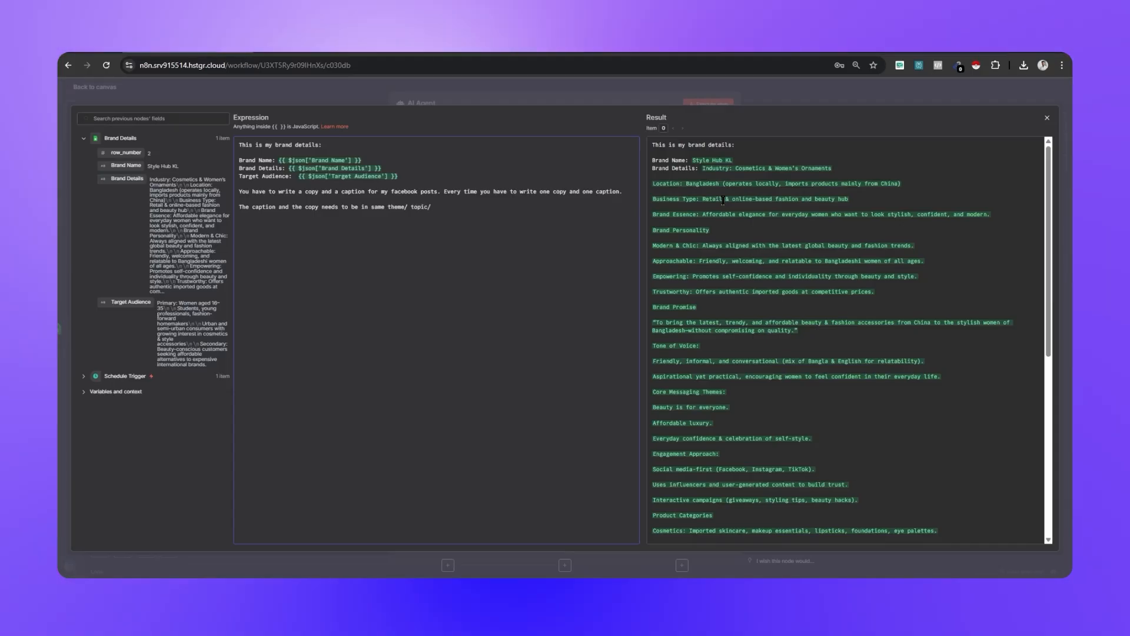
pyautogui.write(' angle')
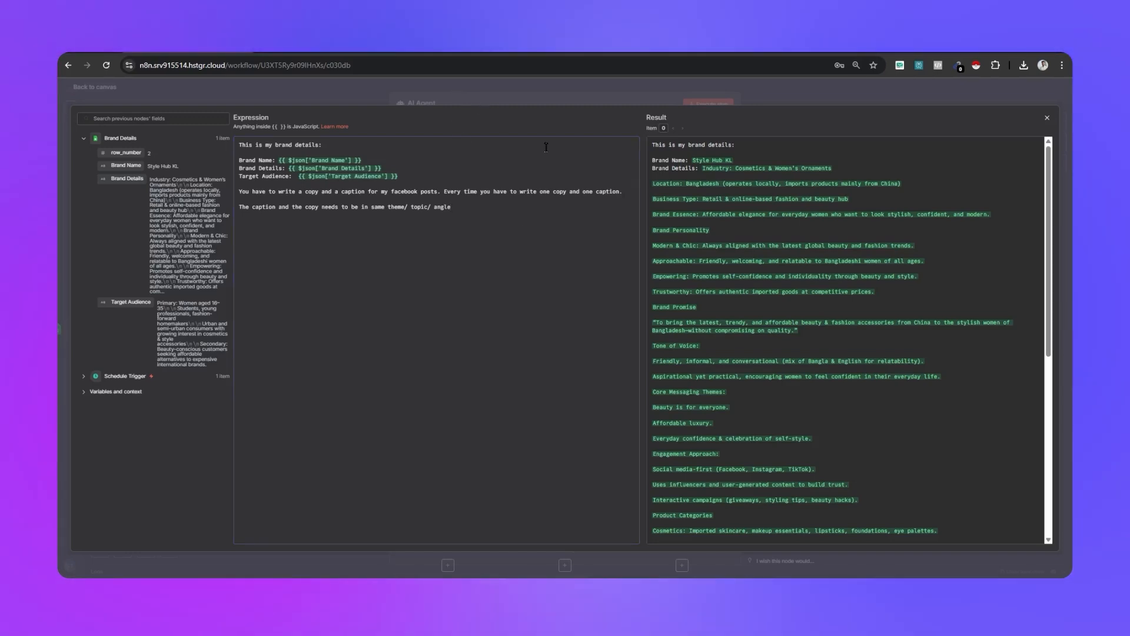
pyautogui.click(499, 103)
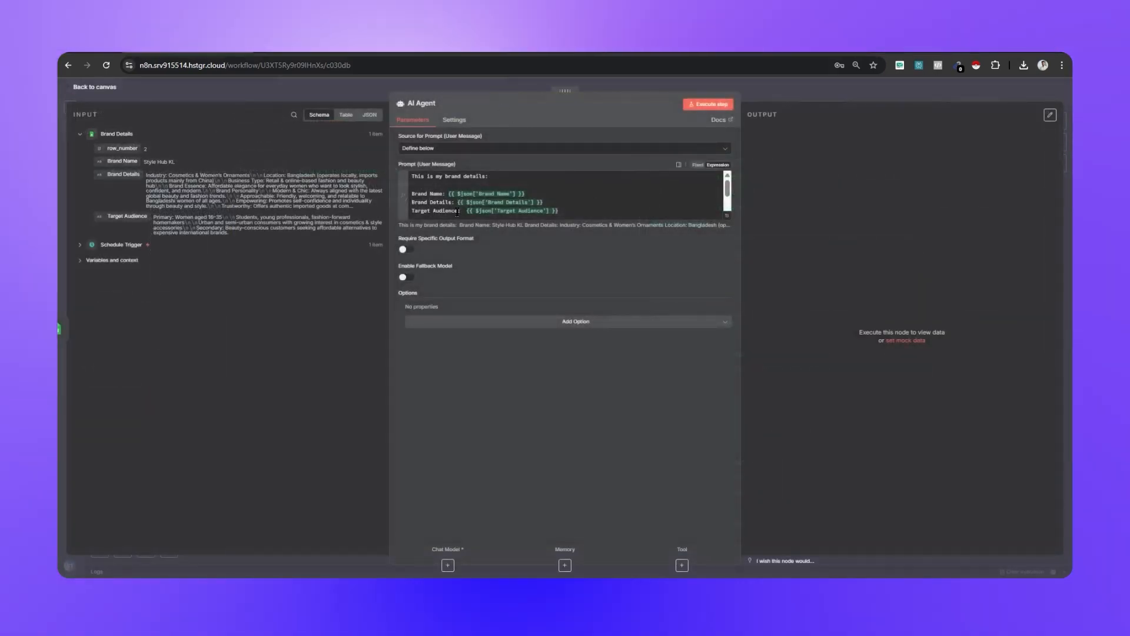
# Add the System Message option to the AI Agent, clear its default text and switch it to an expression
pyautogui.scroll(-3, 457, 212)
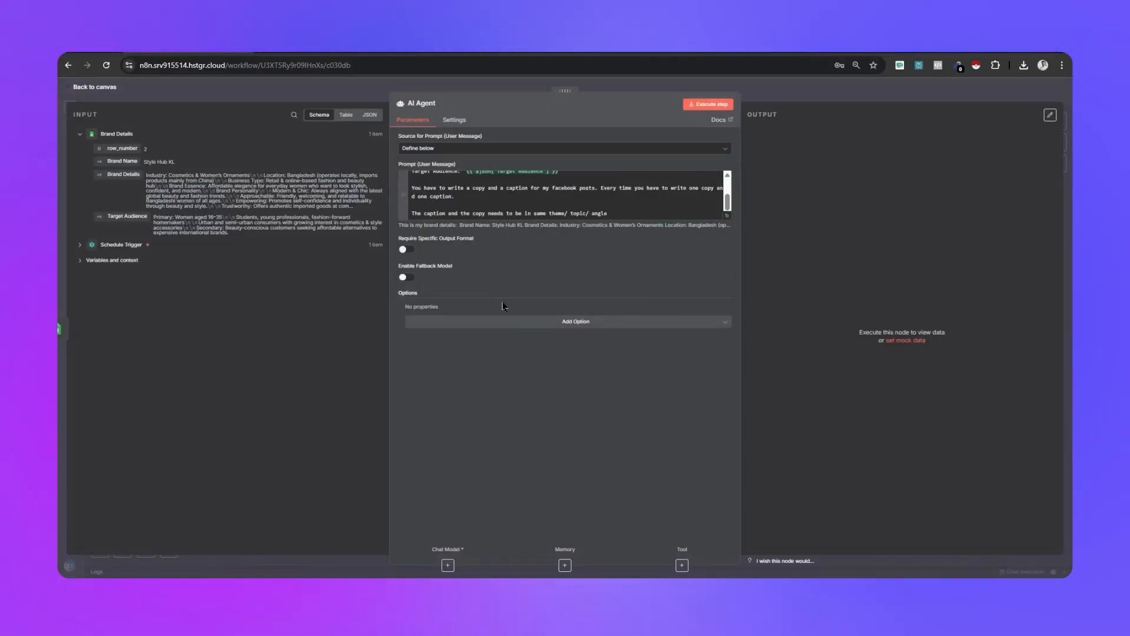
pyautogui.click(518, 324)
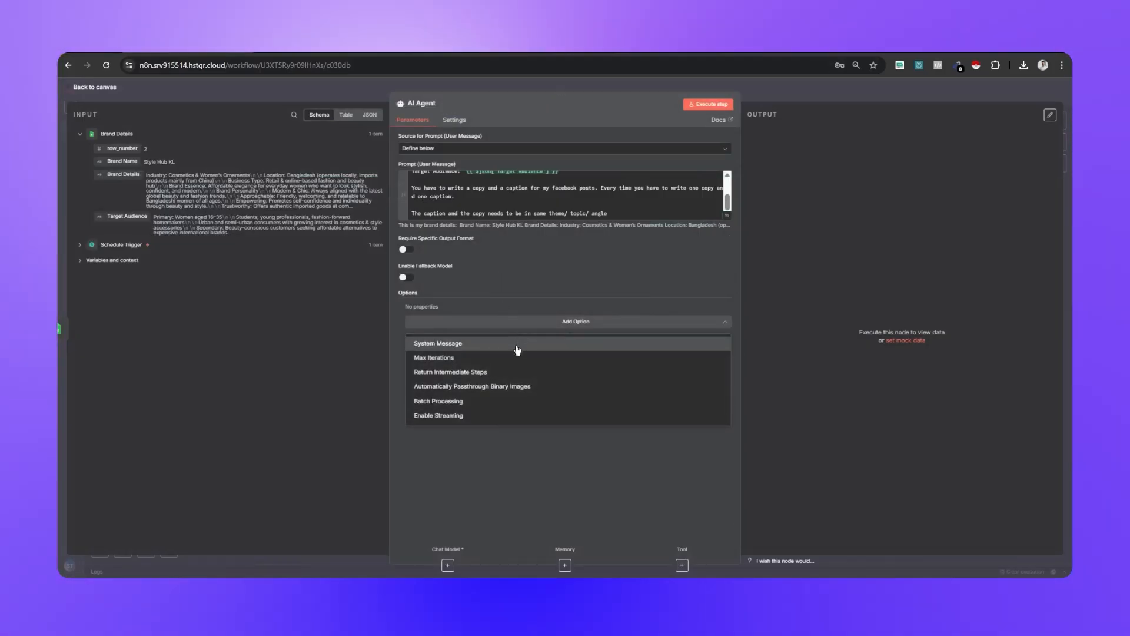
pyautogui.click(517, 344)
pyautogui.moveTo(494, 321); pyautogui.dragTo(406, 326)
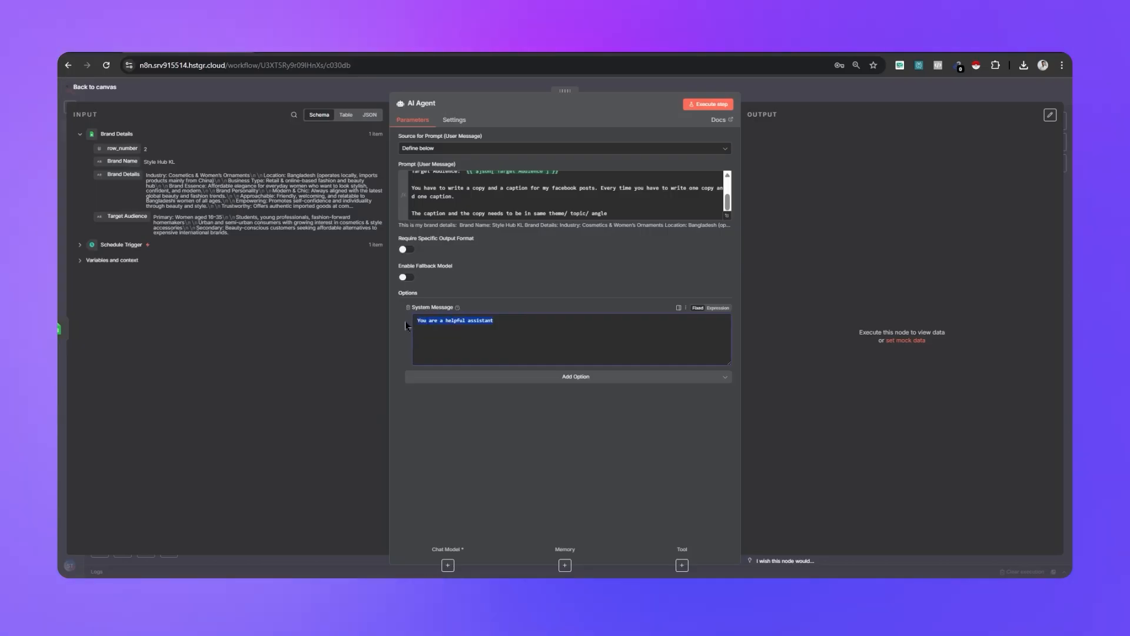
pyautogui.press('BackSpace')
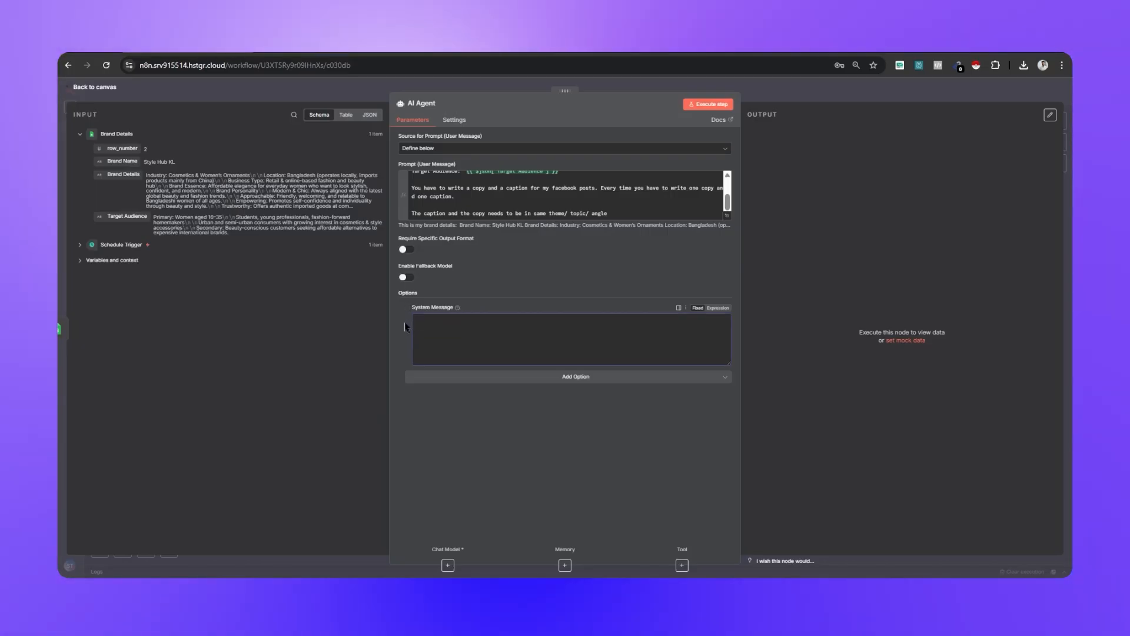
pyautogui.click(718, 307)
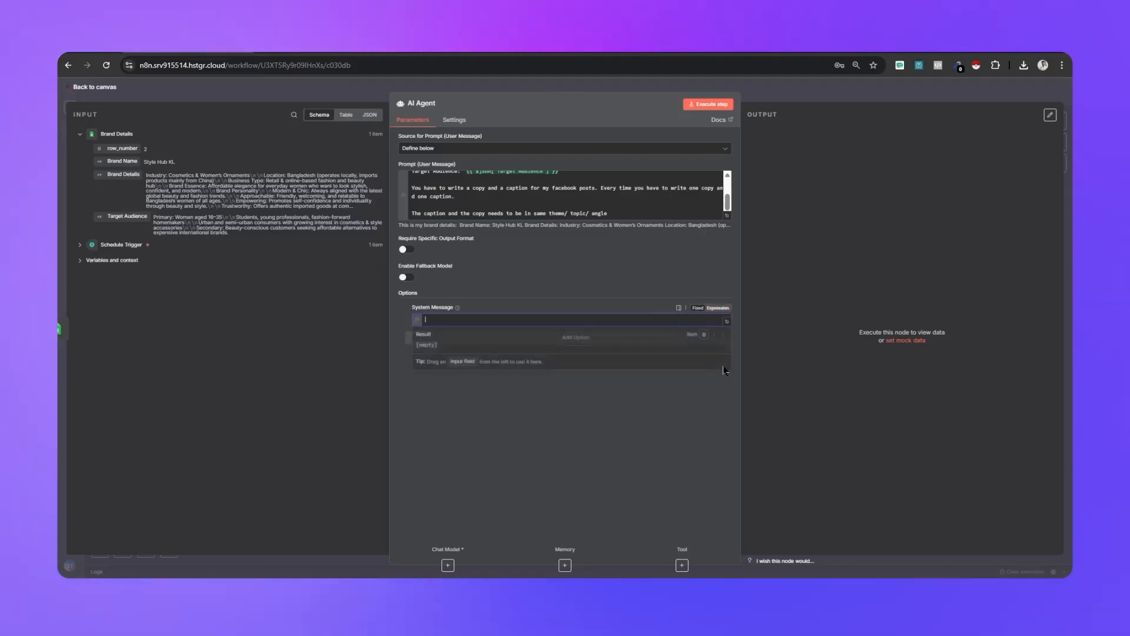
# In the system message's expanded editor, write "The copy can not be more than 7 words long."
pyautogui.click(726, 321)
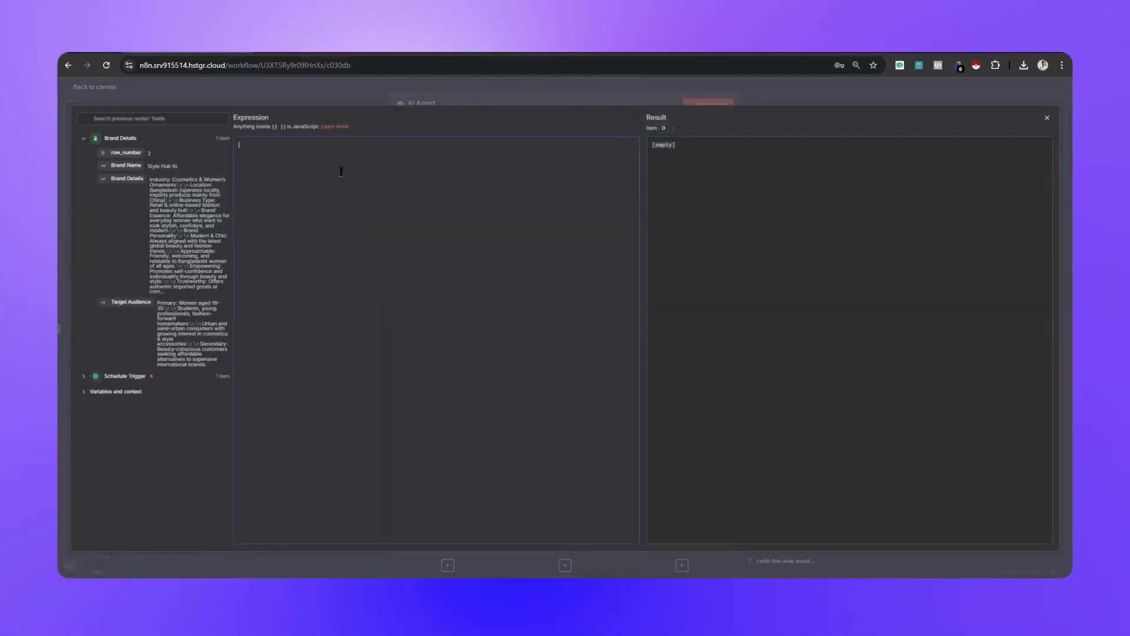
pyautogui.write('The copy ')
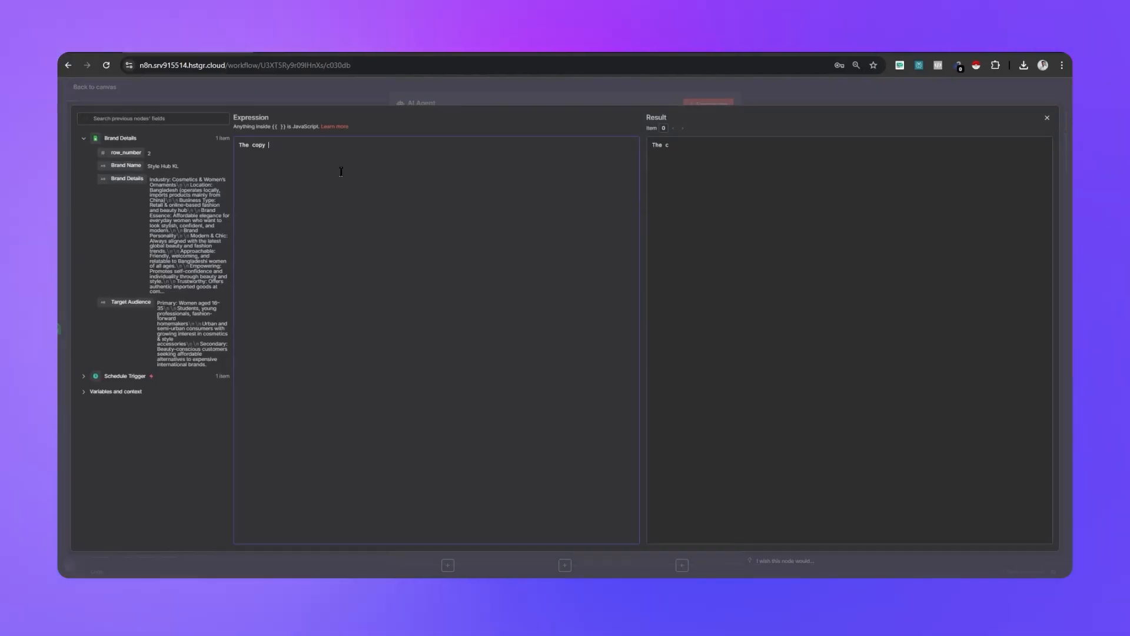
pyautogui.write('can not be more t')
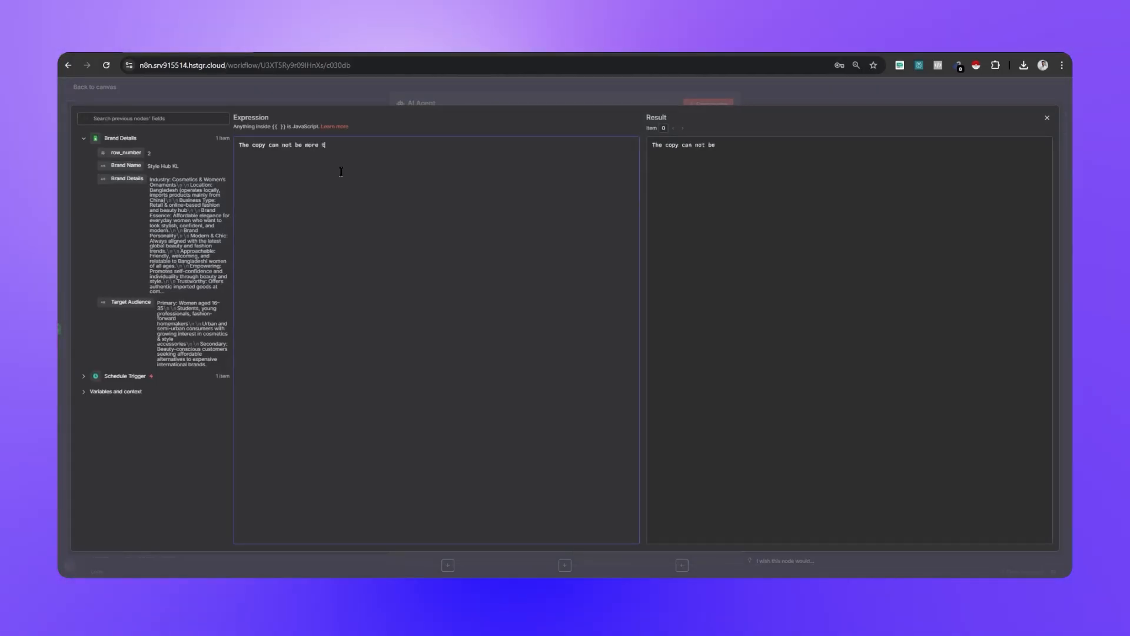
pyautogui.write('han 7 wo')
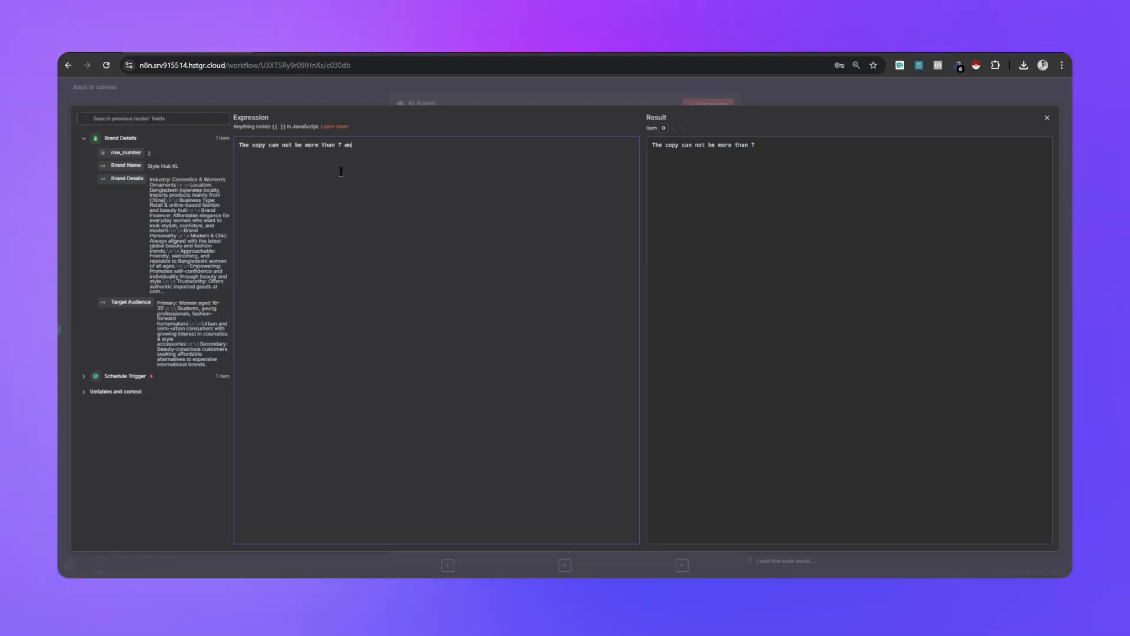
pyautogui.write('rds long. C')
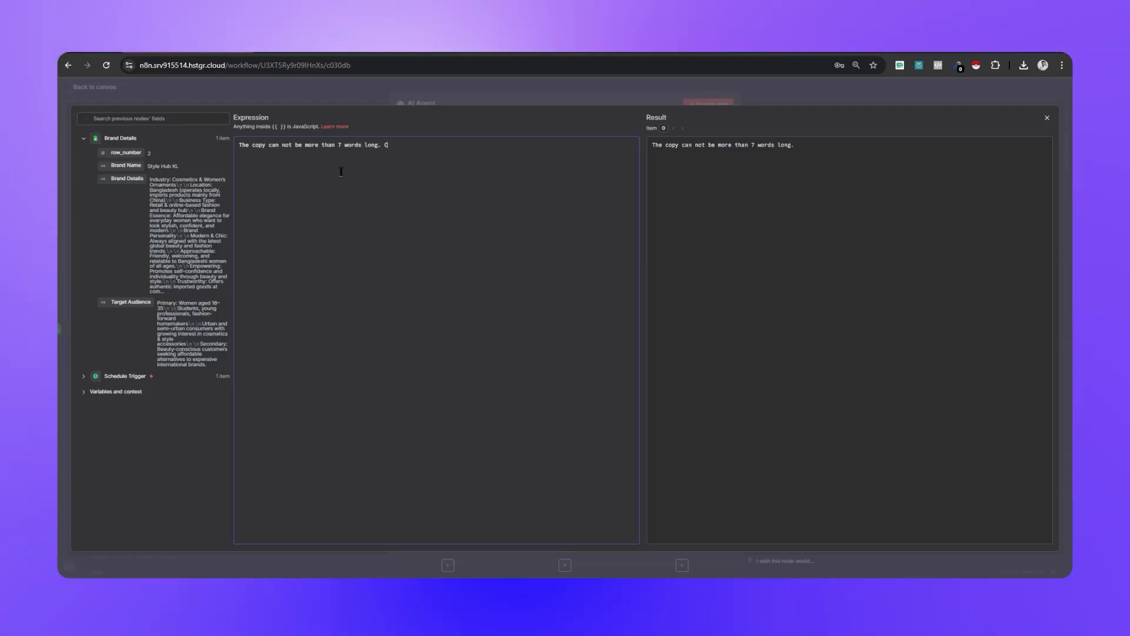
# Continue the system message with "Copy needs to be witty and should create an instant impression to my Target Audience."
pyautogui.write('opy needs to ')
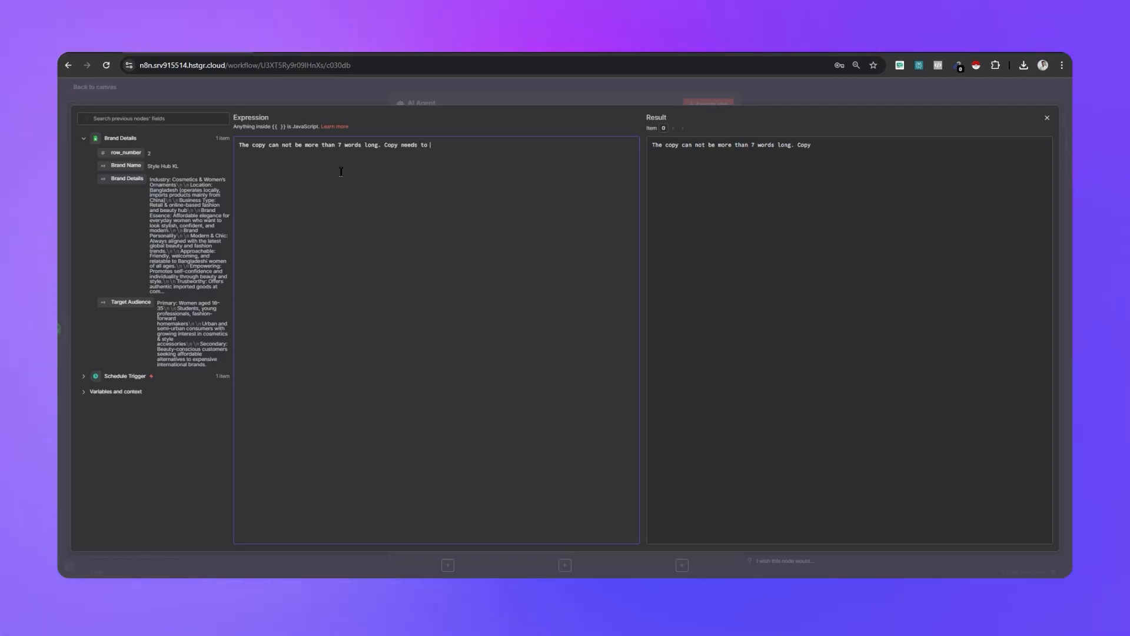
pyautogui.write('be witty and ')
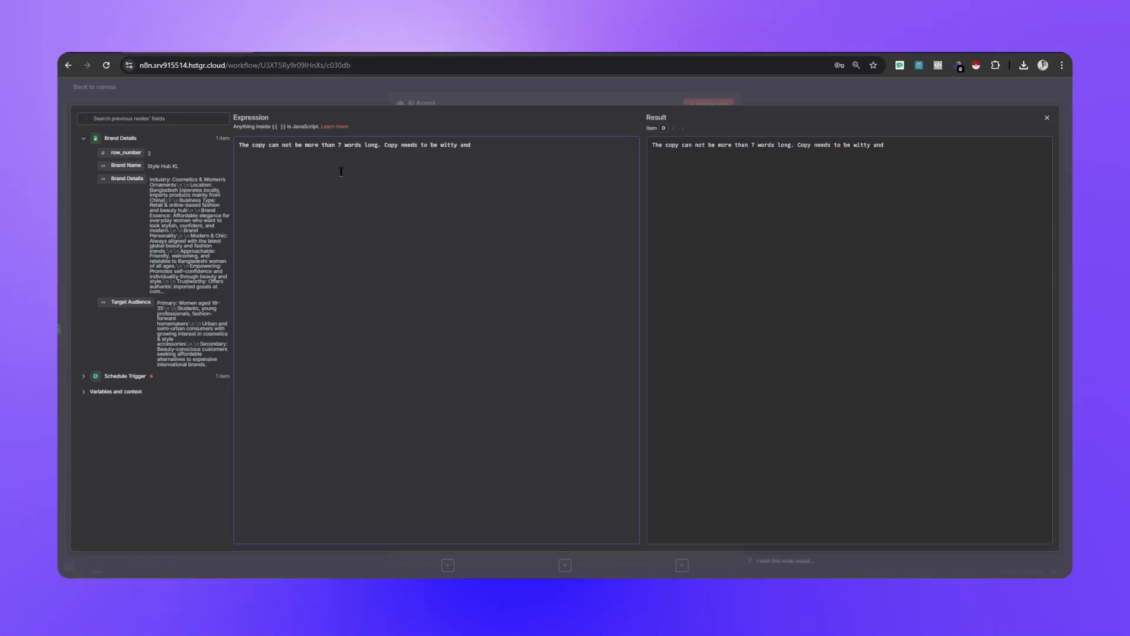
pyautogui.write('sh')
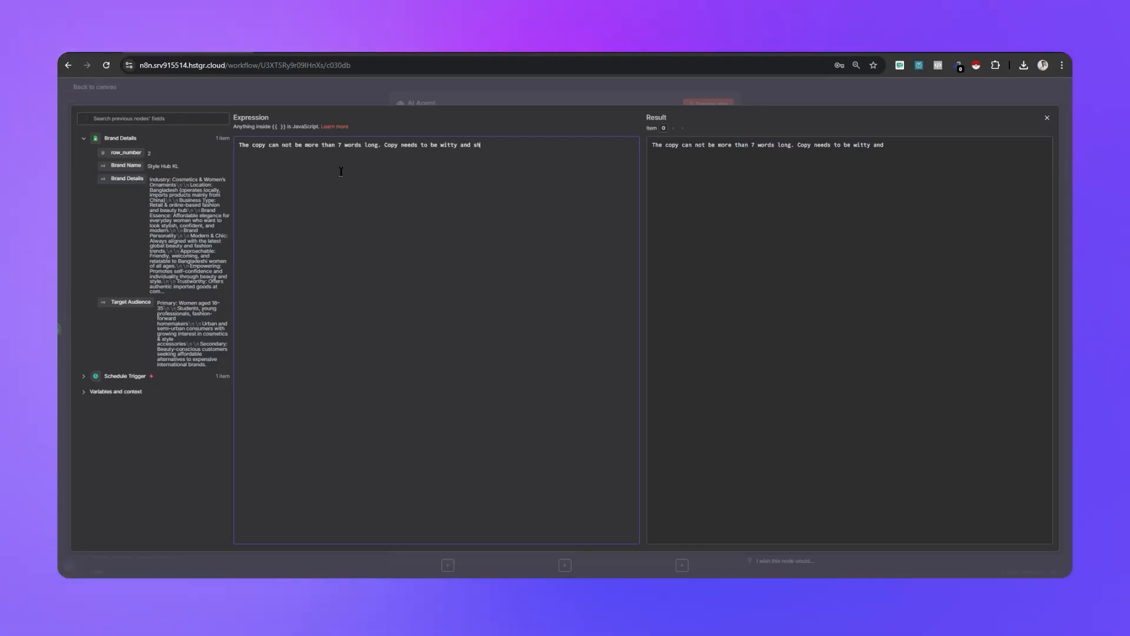
pyautogui.write('ould crea')
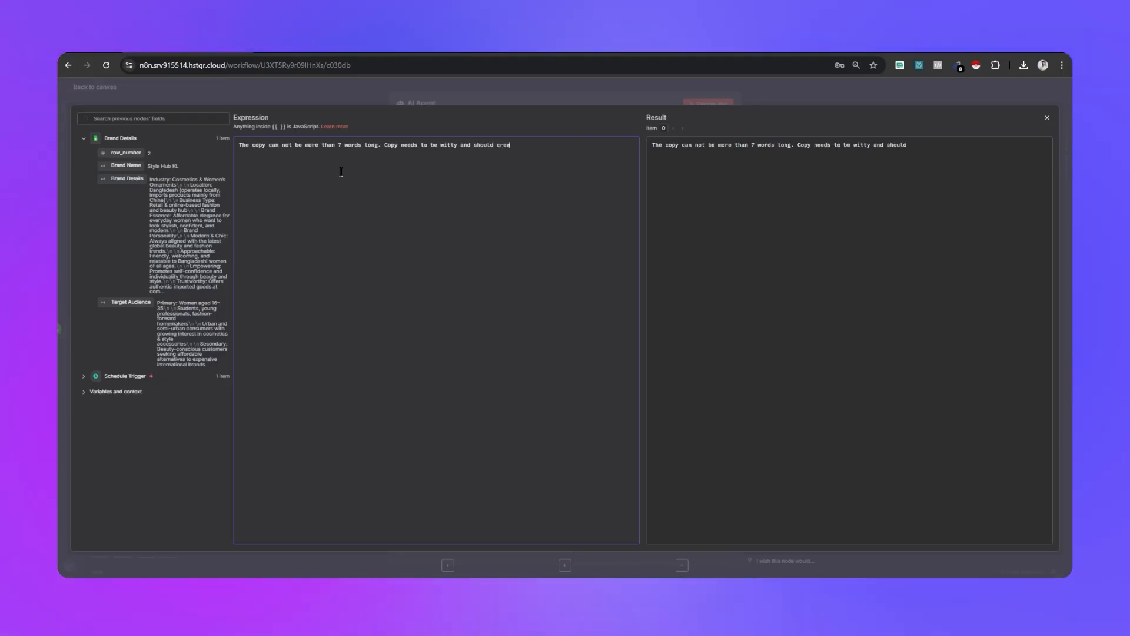
pyautogui.write('te an')
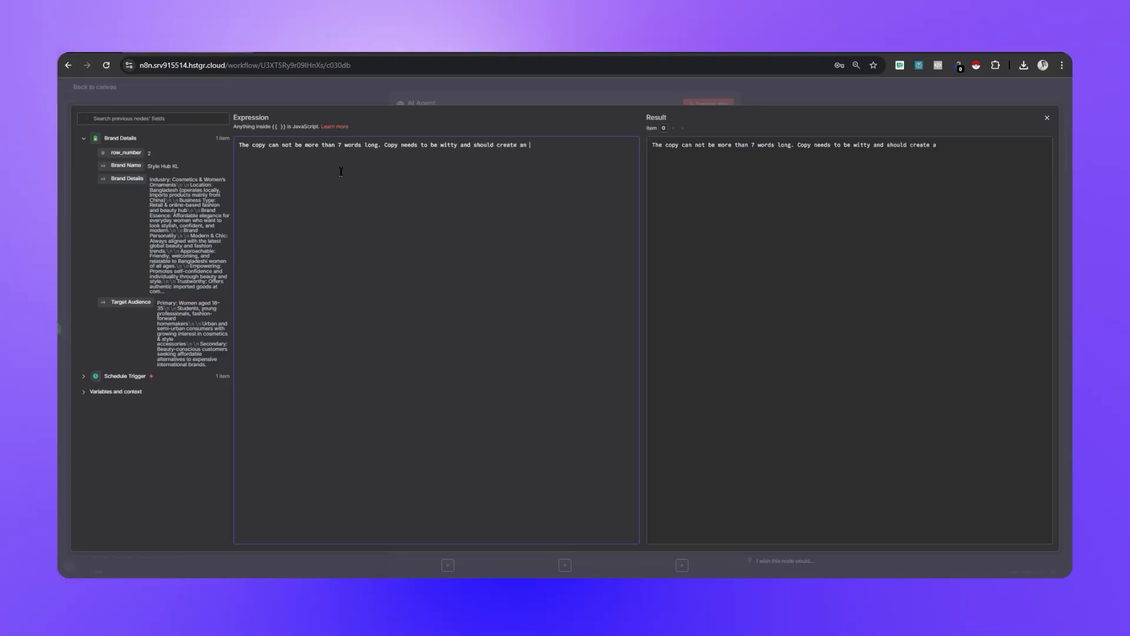
pyautogui.write(' i')
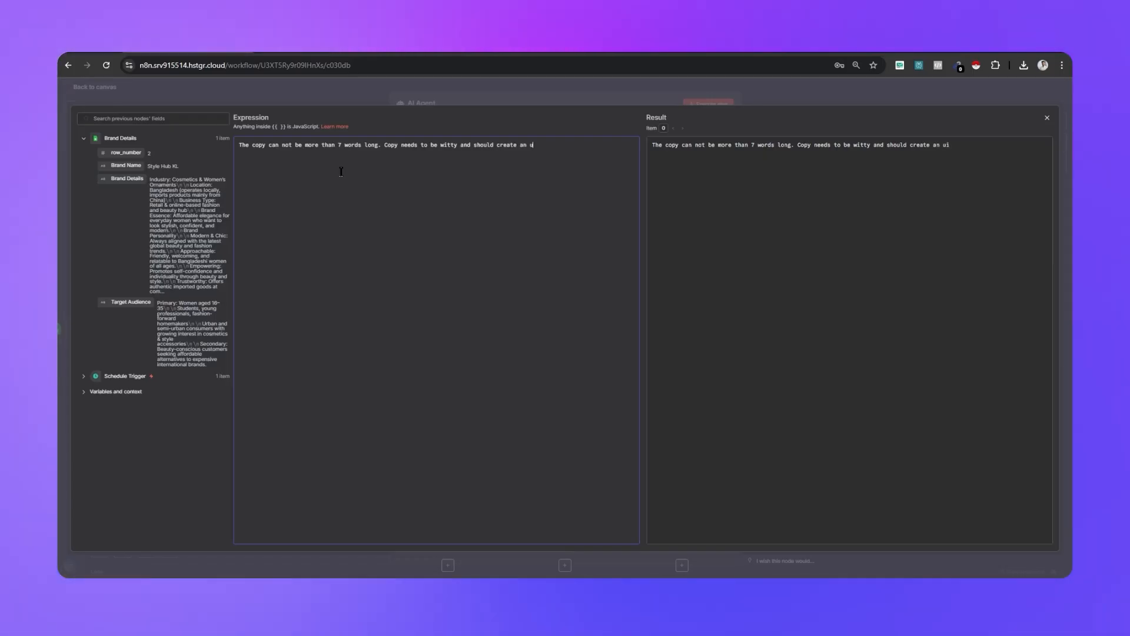
pyautogui.write('nstant')
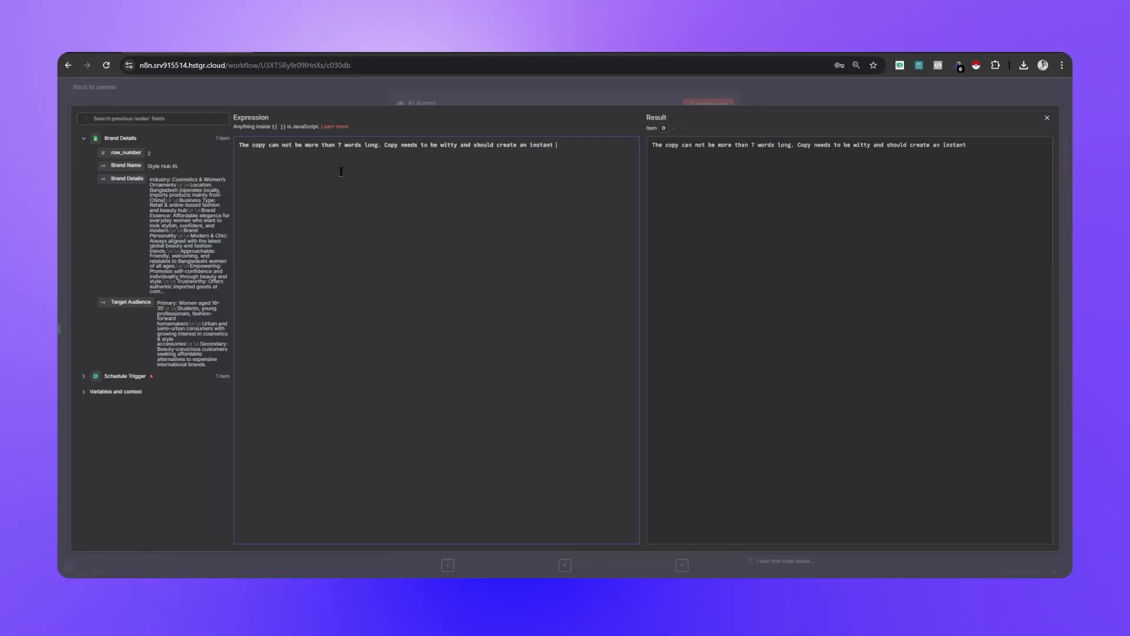
pyautogui.write(' impre')
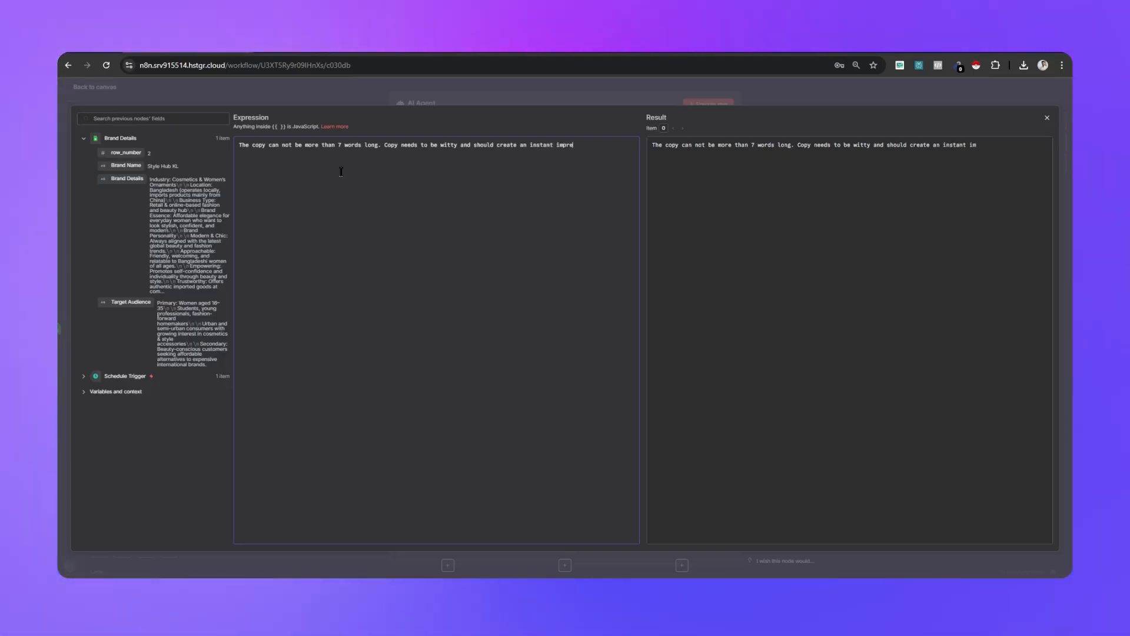
pyautogui.write('ssion to my ')
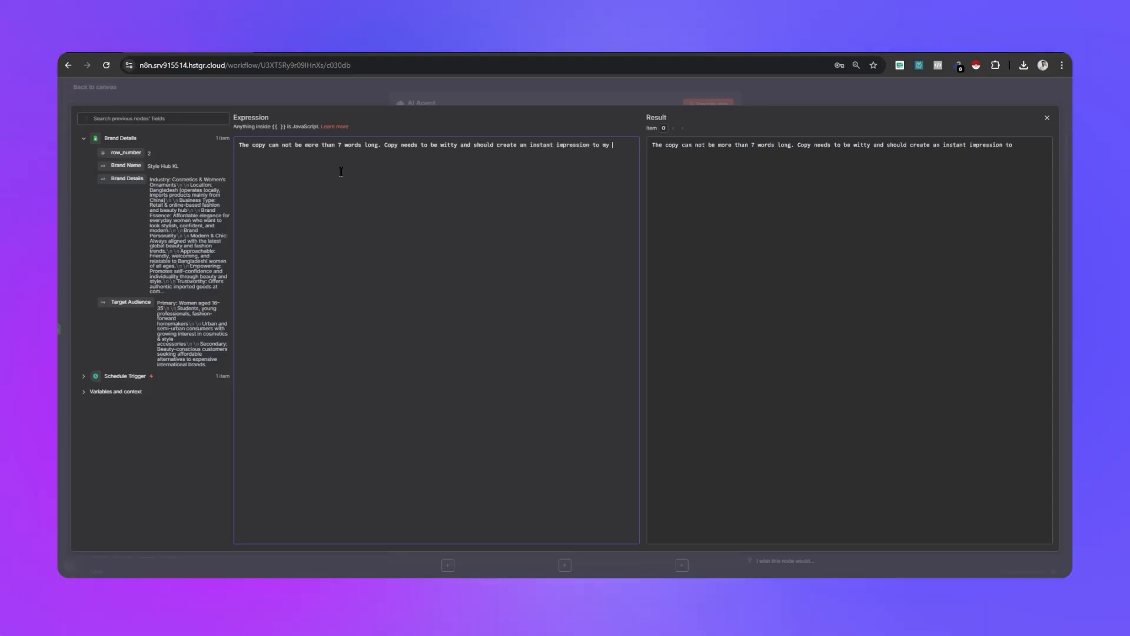
pyautogui.write('Target Au')
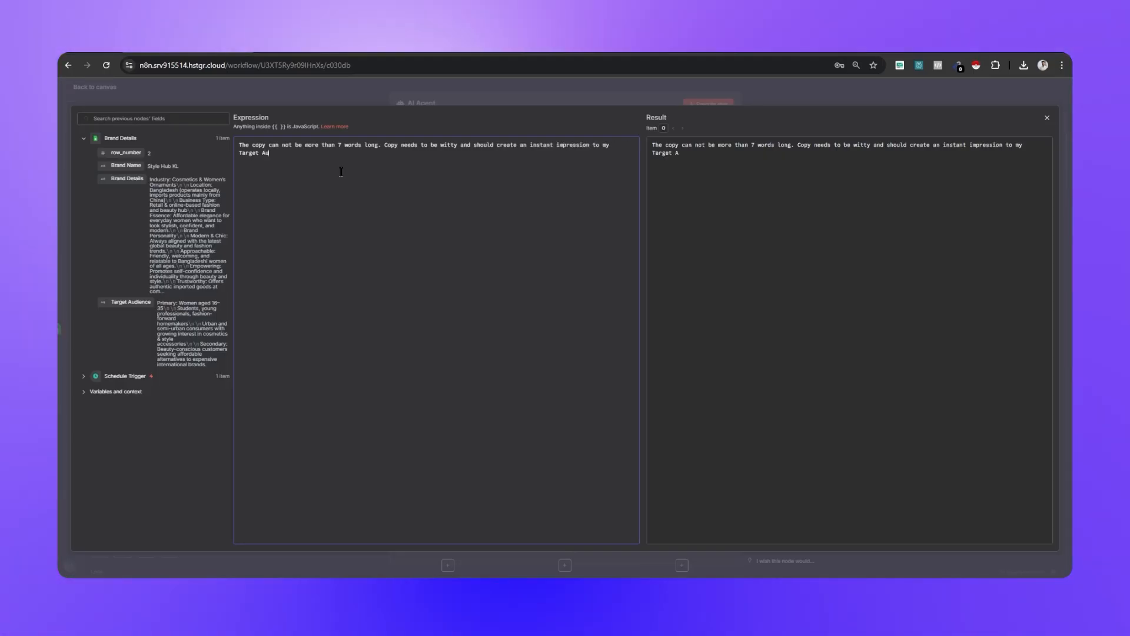
pyautogui.write('diec')
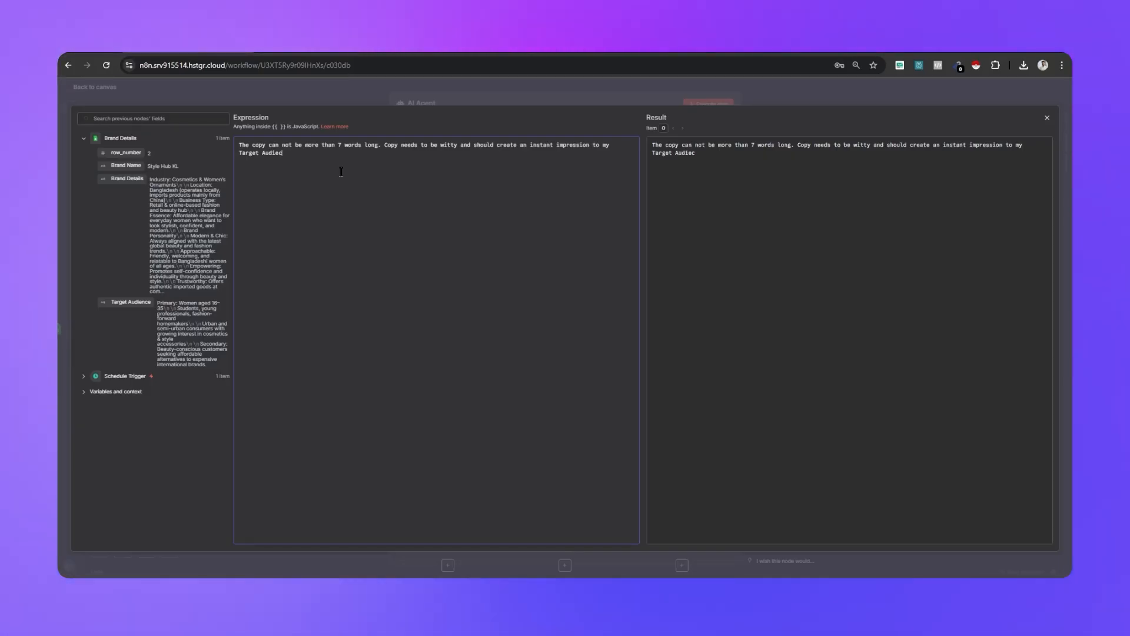
pyautogui.press('BackSpace')
pyautogui.write('nce.')
# Start a new paragraph in the system message with "Caption needs to be not more than 6 senteces,"
pyautogui.press('Return')
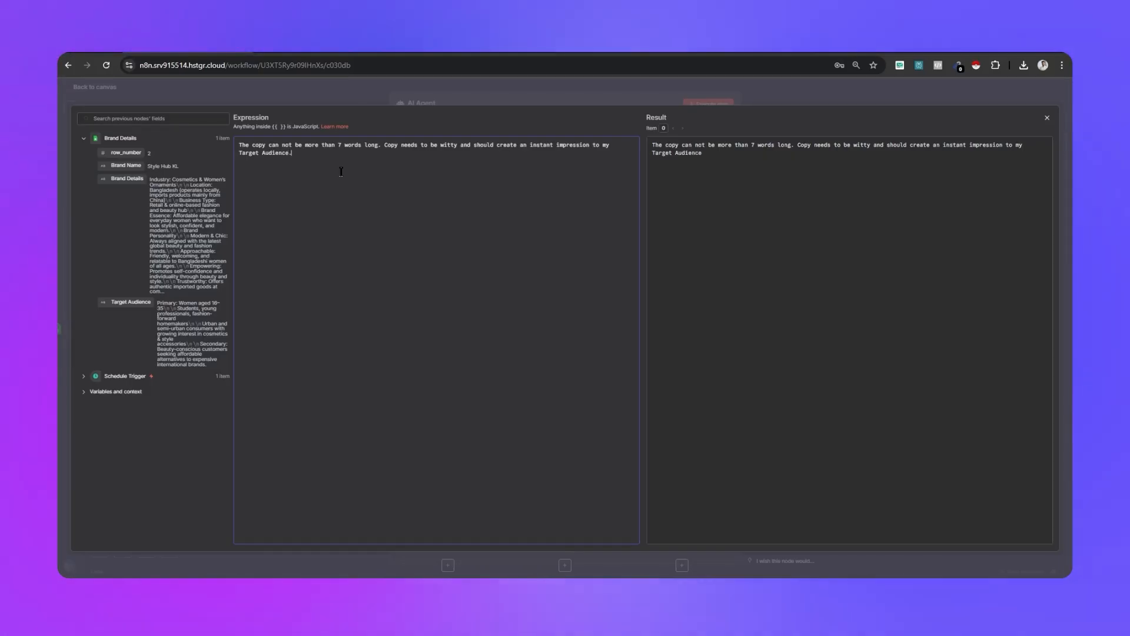
pyautogui.press('Return')
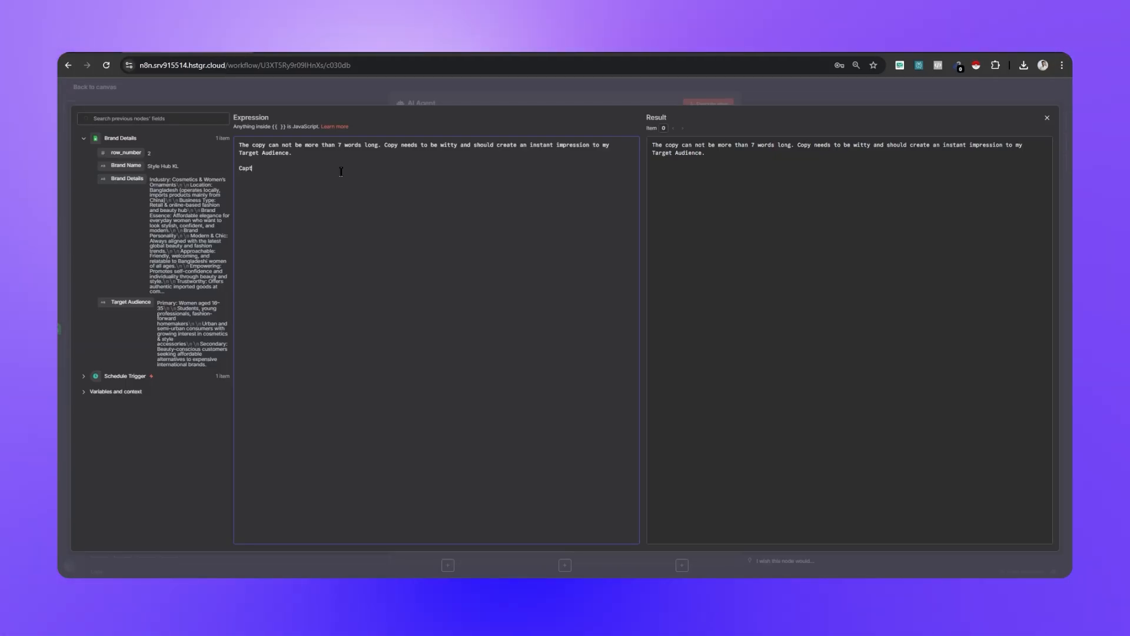
pyautogui.write('n')
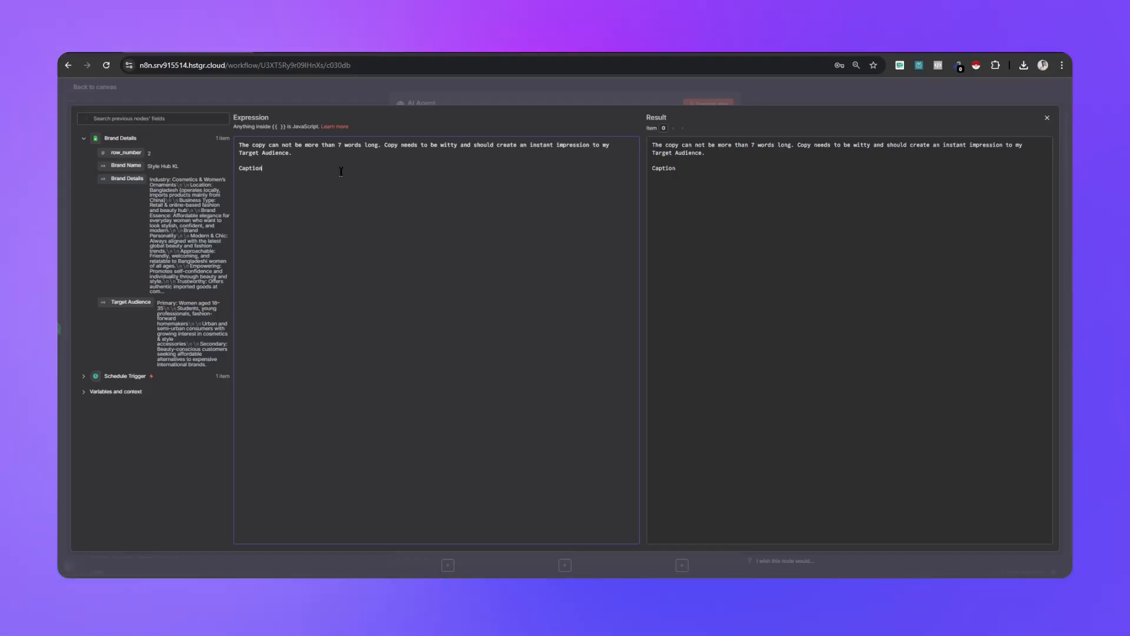
pyautogui.write(' needs to be')
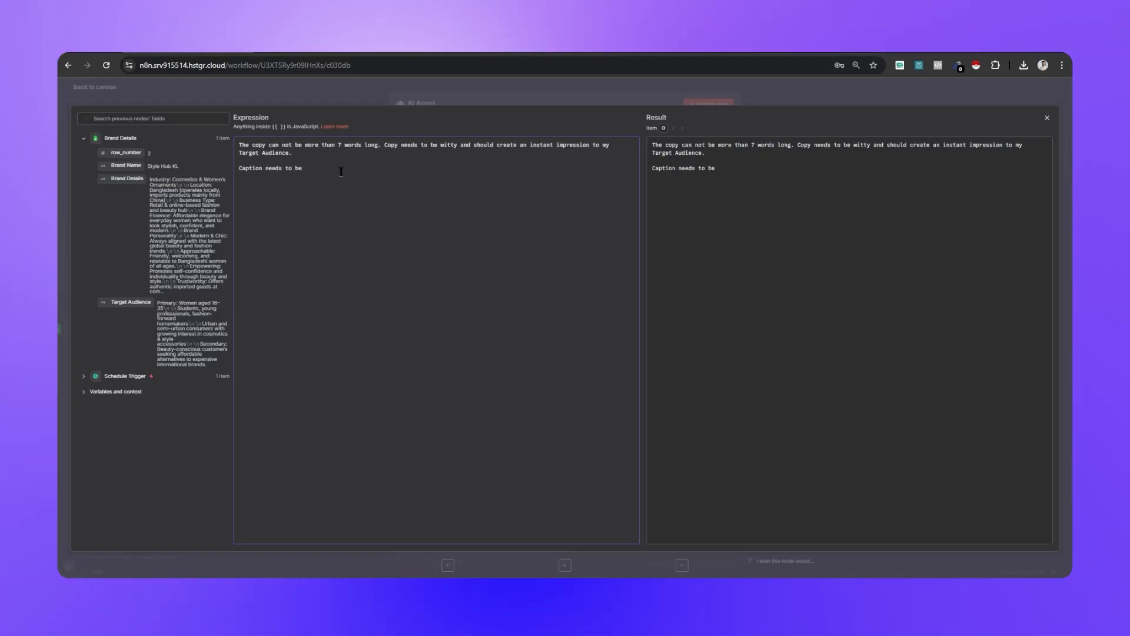
pyautogui.write(' not more than')
pyautogui.write('6 ')
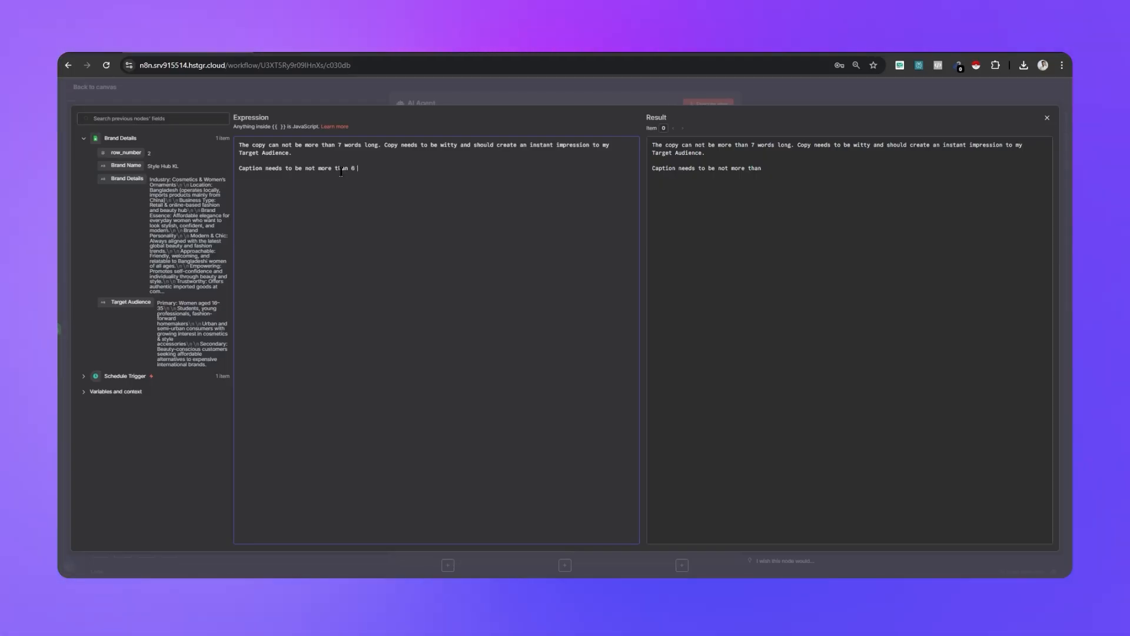
pyautogui.write('sente')
# Finish the caption rule with "Captions needs to have a very powerful CTA." and close the expanded expression editor
pyautogui.write('Captio')
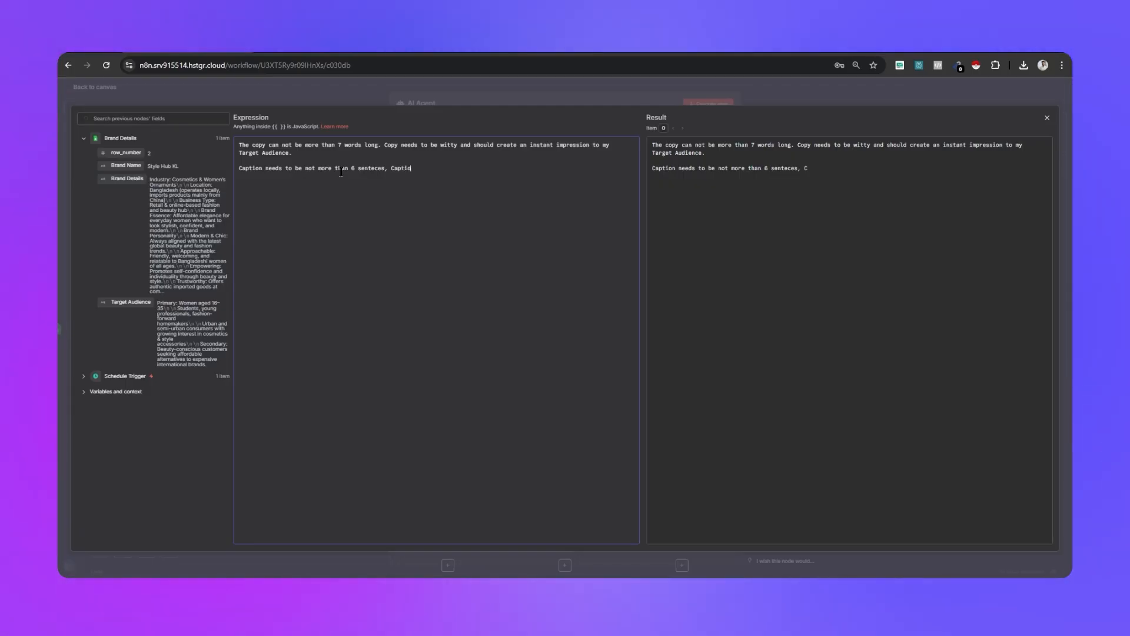
pyautogui.write('ns needs to ')
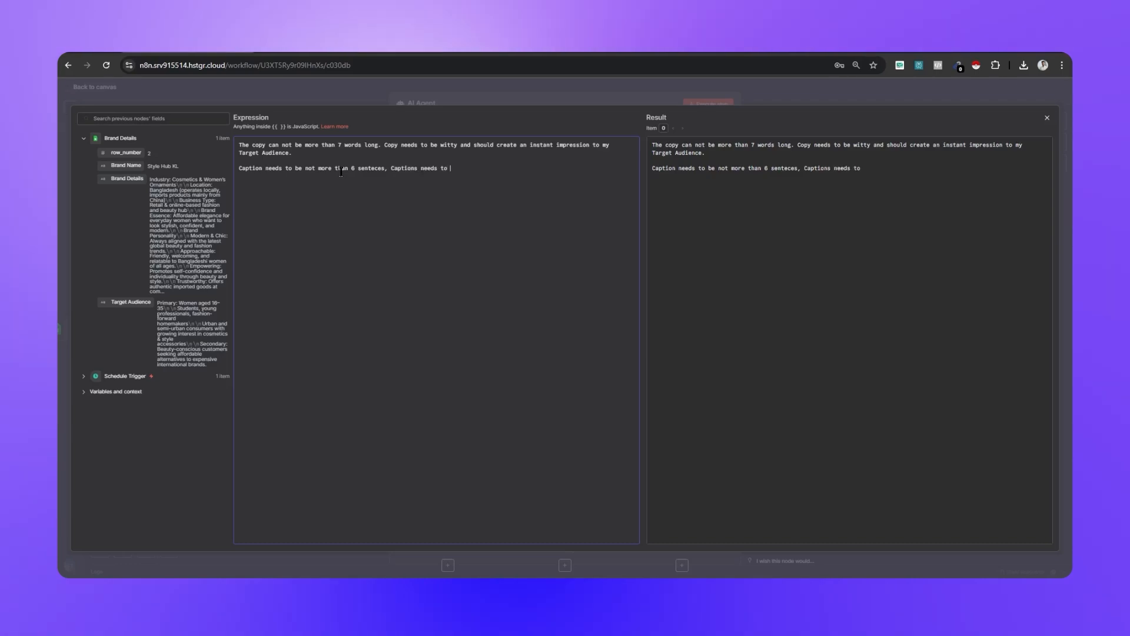
pyautogui.write('va')
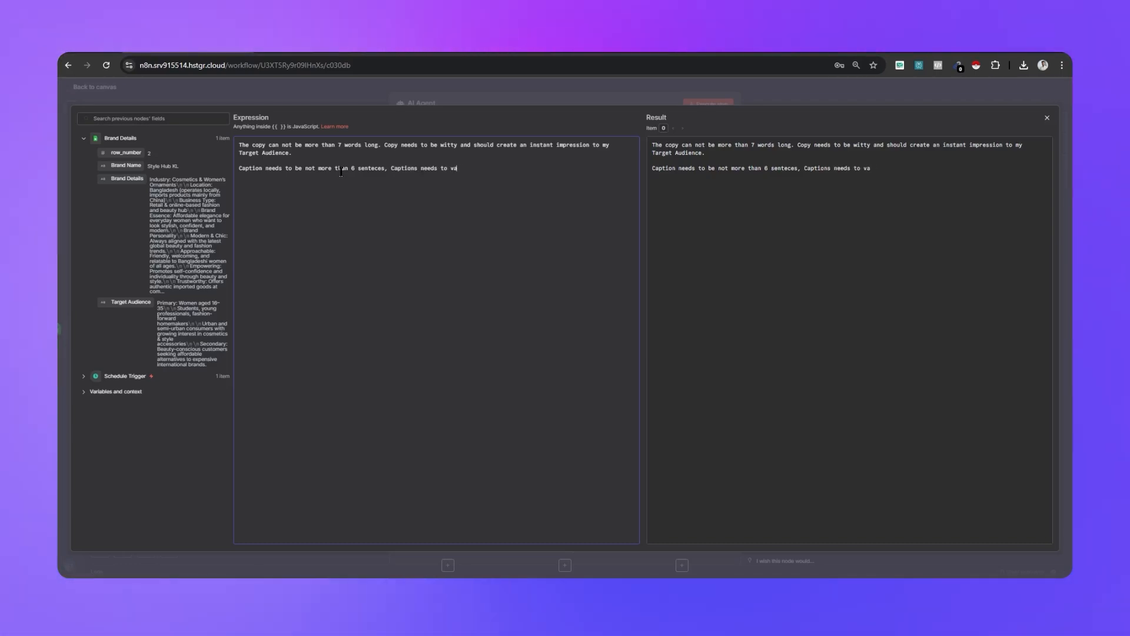
pyautogui.press('BackSpace')
pyautogui.press('BackSpace')
pyautogui.write('have a ve')
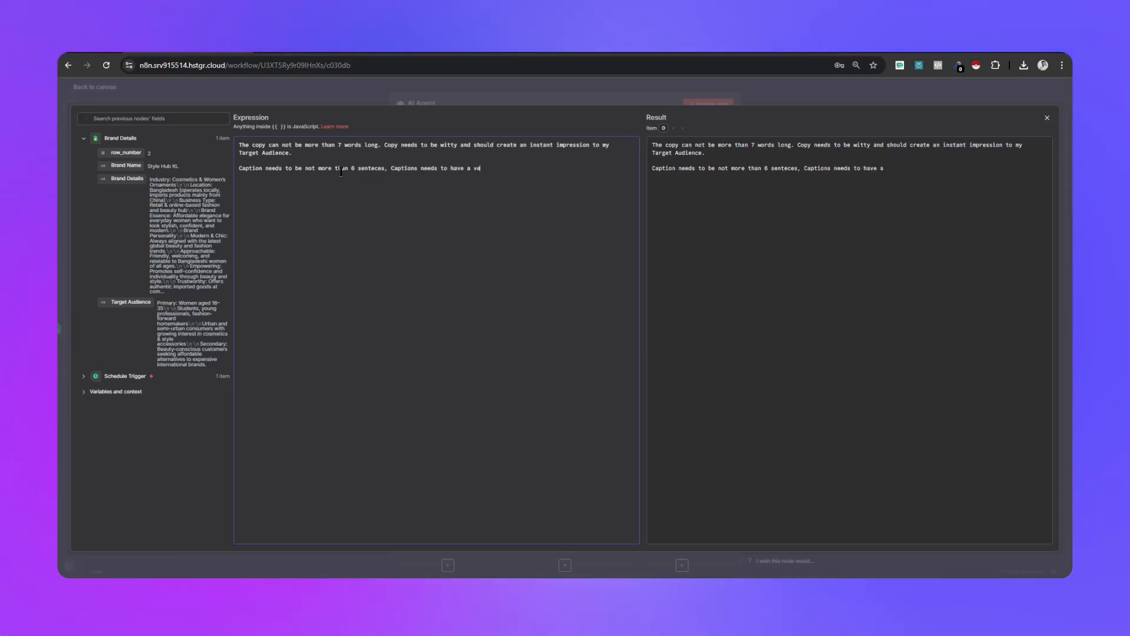
pyautogui.write('ry power')
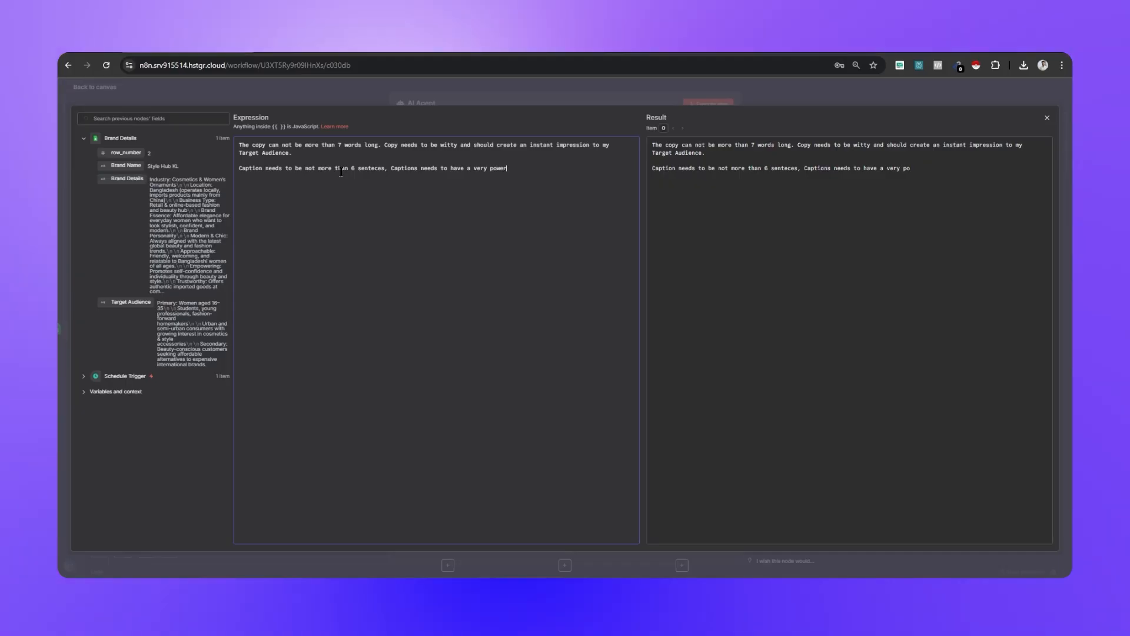
pyautogui.write('ful C')
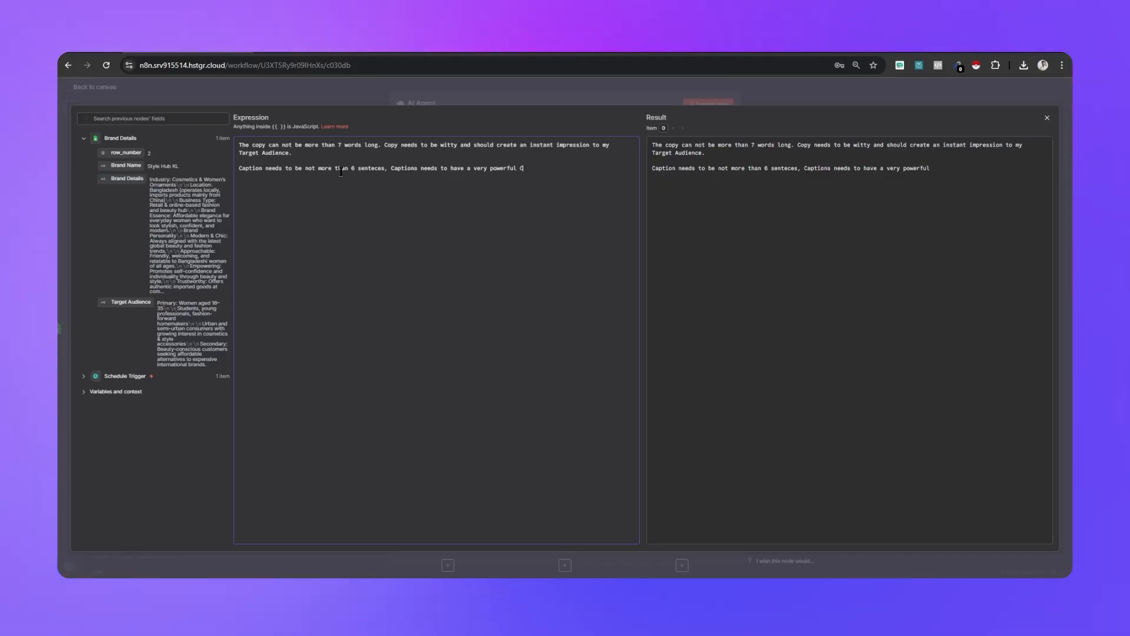
pyautogui.write('TA.')
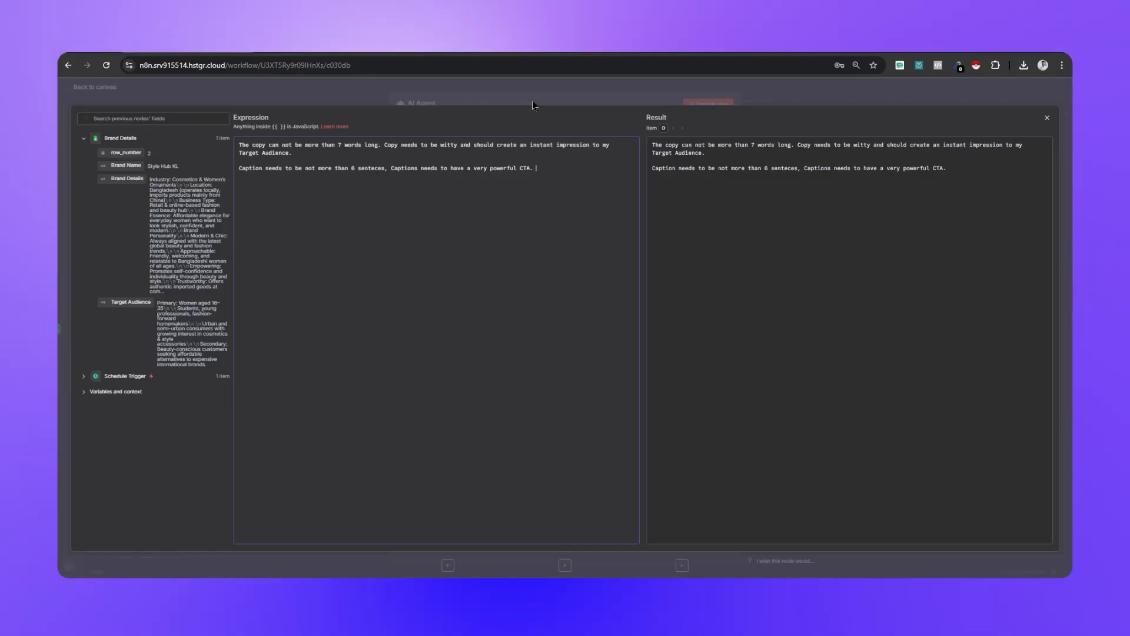
pyautogui.click(533, 105)
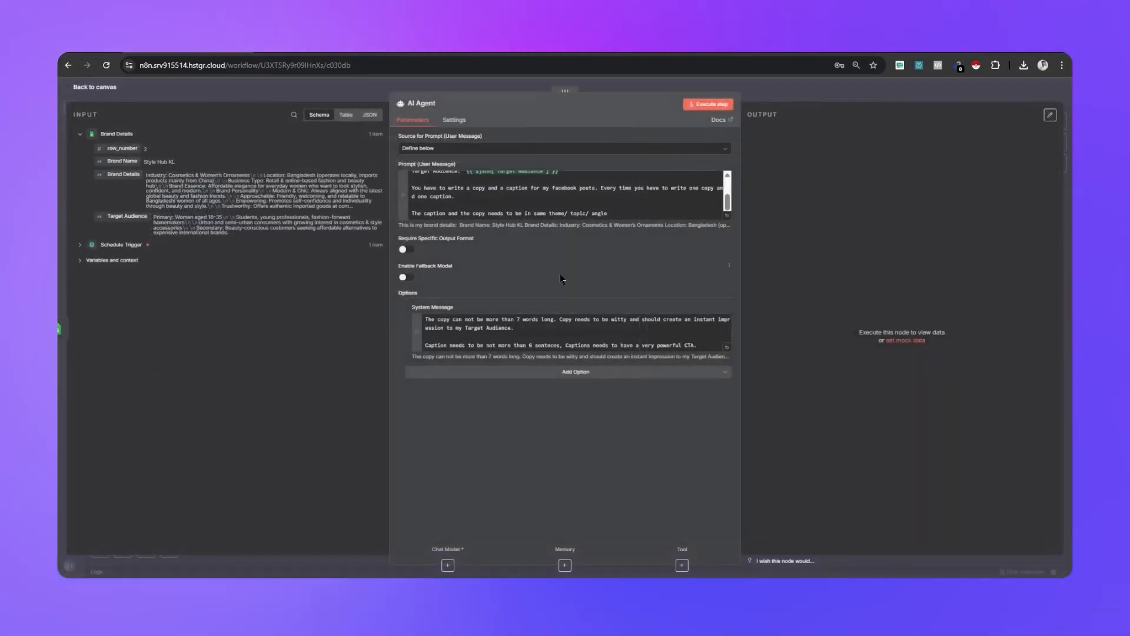
# Try to execute the AI Agent step and return to the workflow canvas
pyautogui.scroll(3, 634, 193)
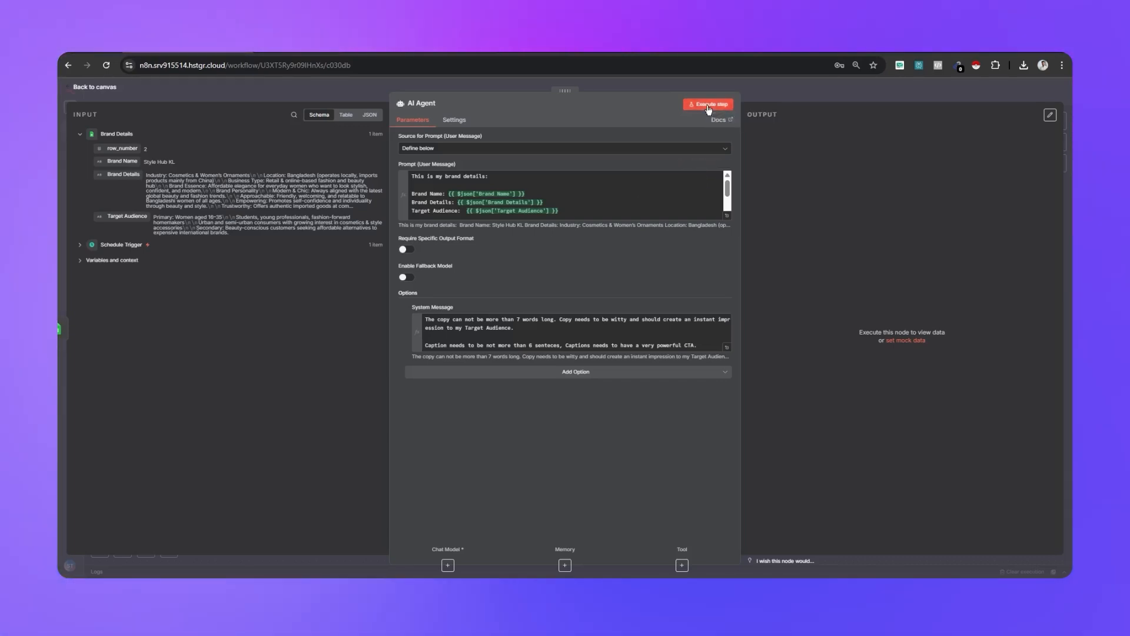
pyautogui.click(711, 105)
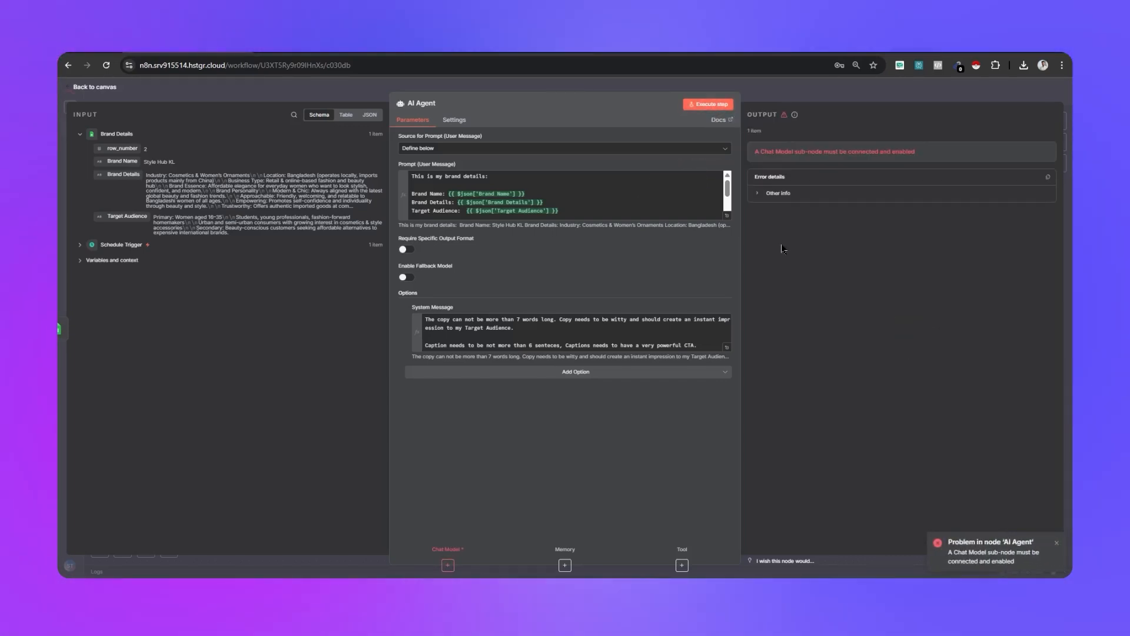
pyautogui.press('Escape')
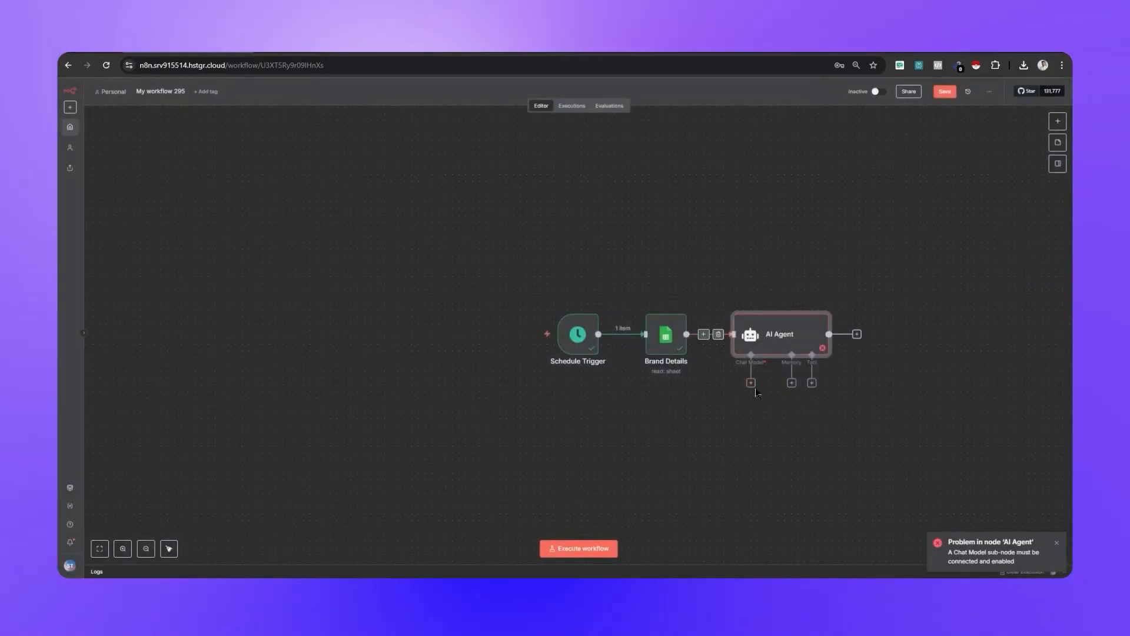
# Attach an OpenAI Chat Model to the AI Agent's chat model connection, keeping its default settings, and return to the canvas
pyautogui.click(751, 383)
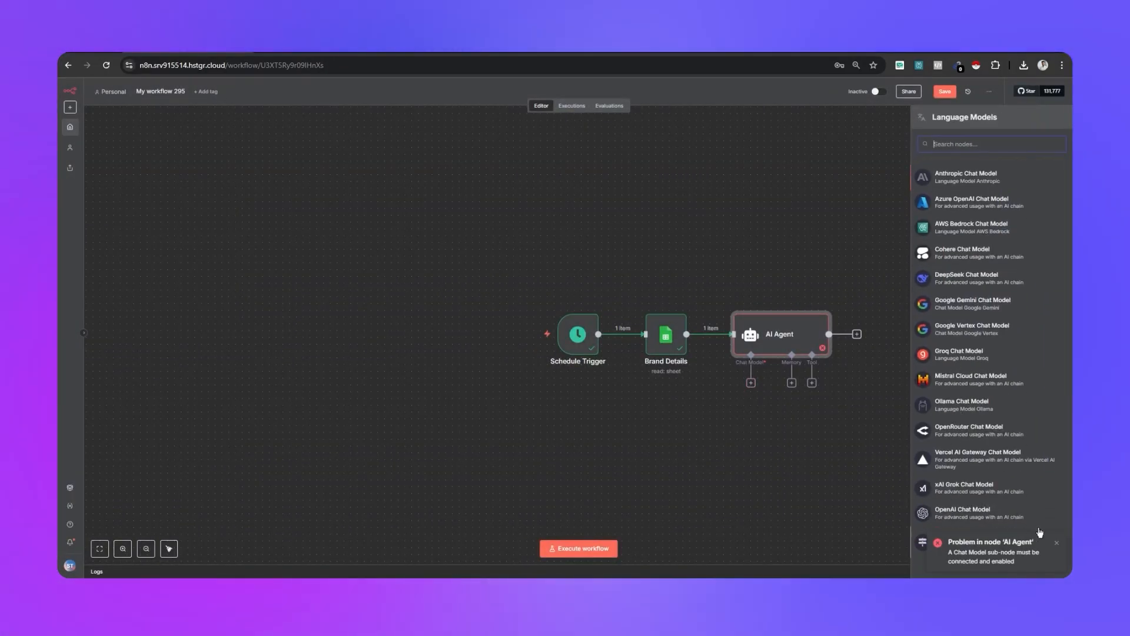
pyautogui.click(1058, 543)
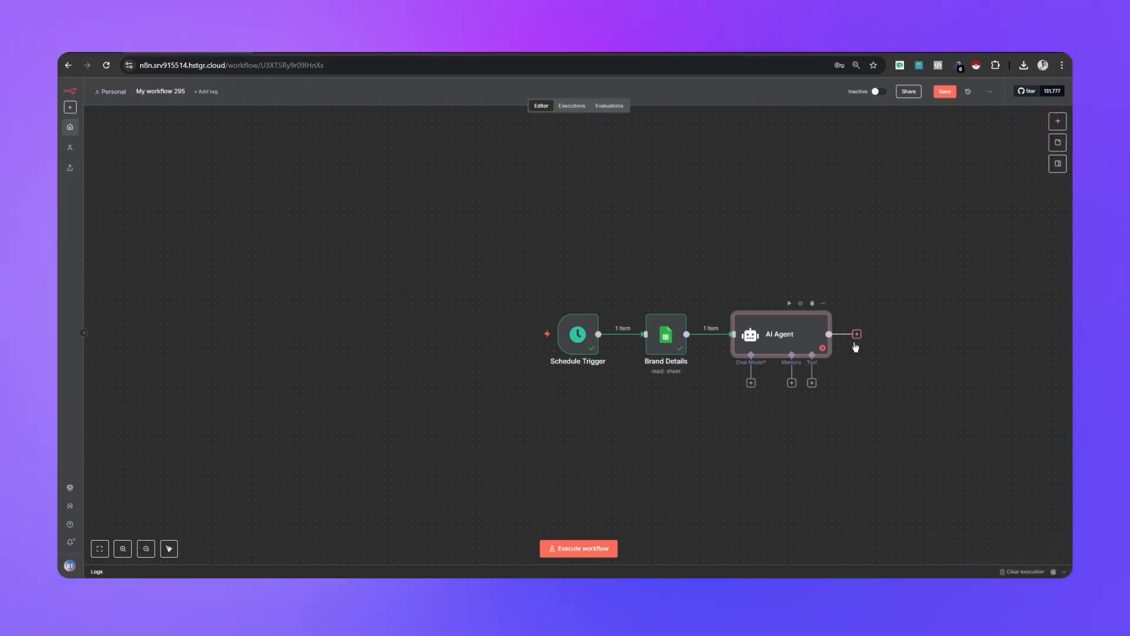
pyautogui.click(751, 384)
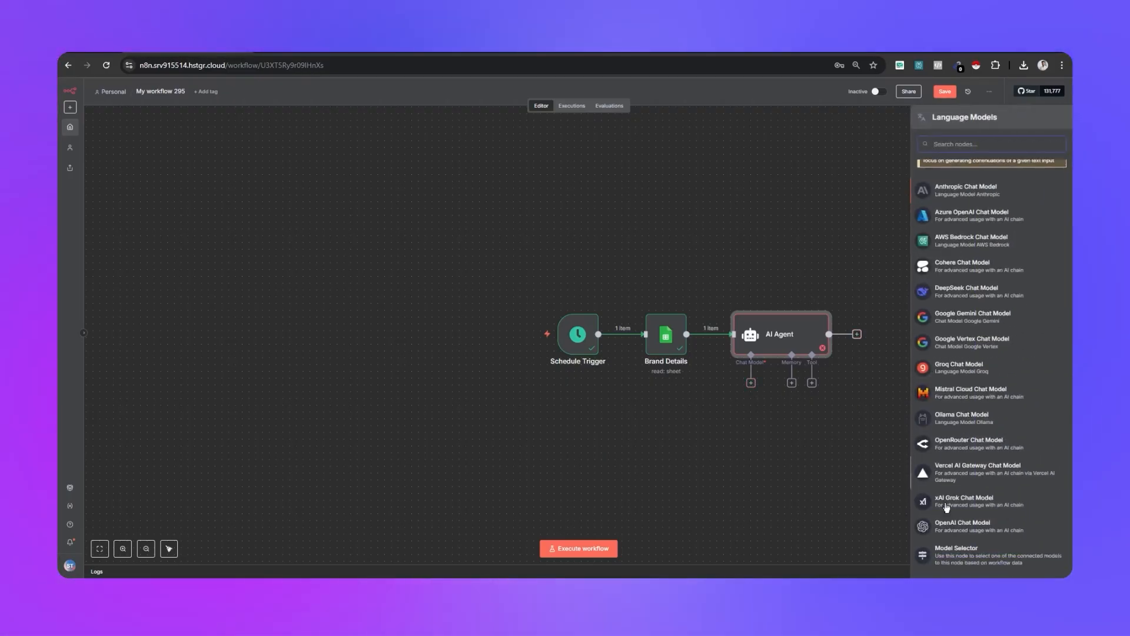
pyautogui.click(946, 511)
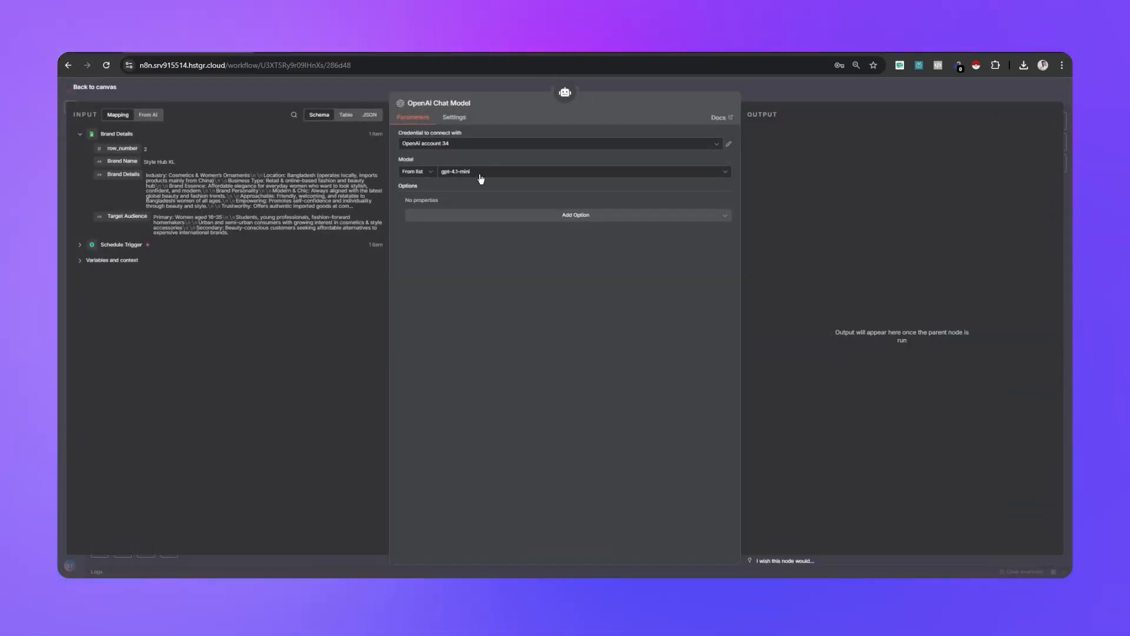
pyautogui.press('Escape')
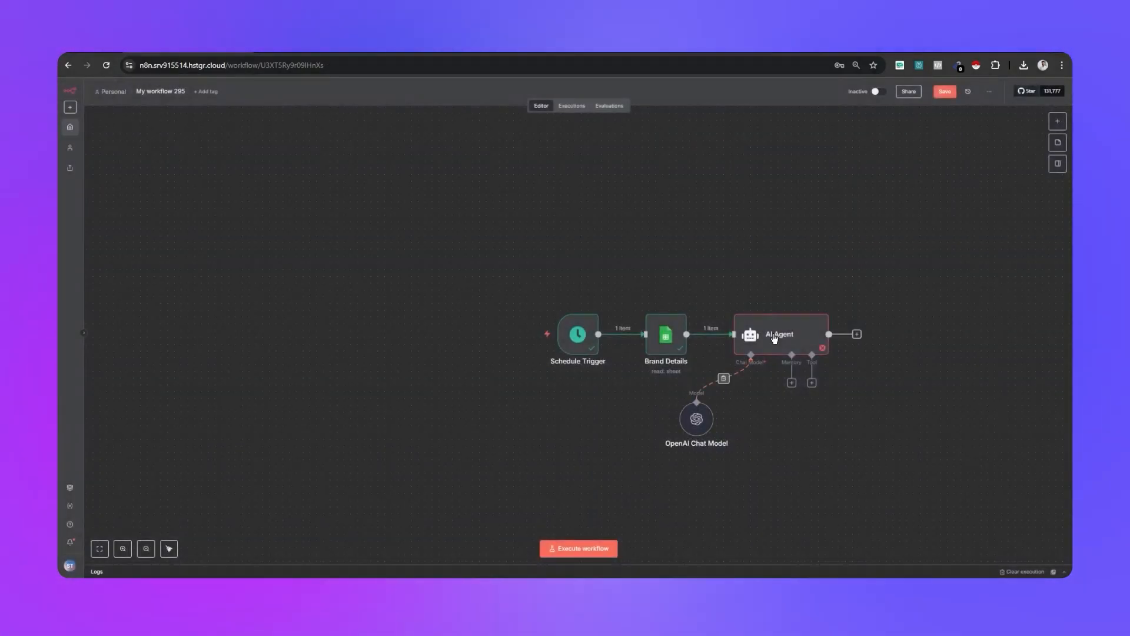
# Open the AI Agent node, execute it with the connected chat model, and switch from its logs to its output
pyautogui.click(776, 342)
pyautogui.press('Return')
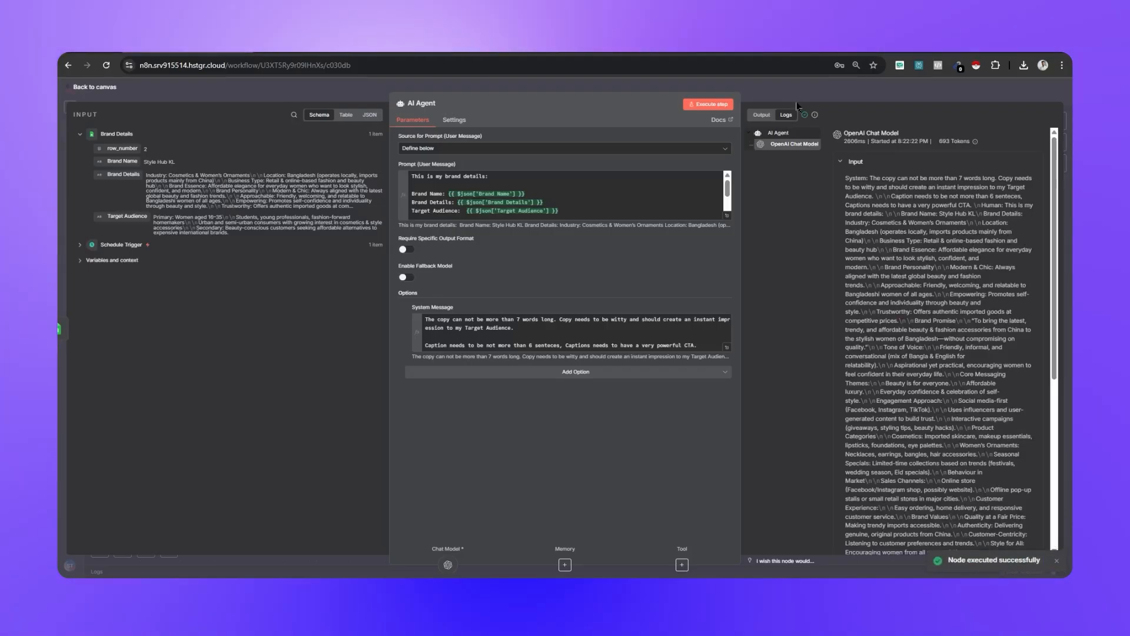
pyautogui.scroll(-5, 895, 305)
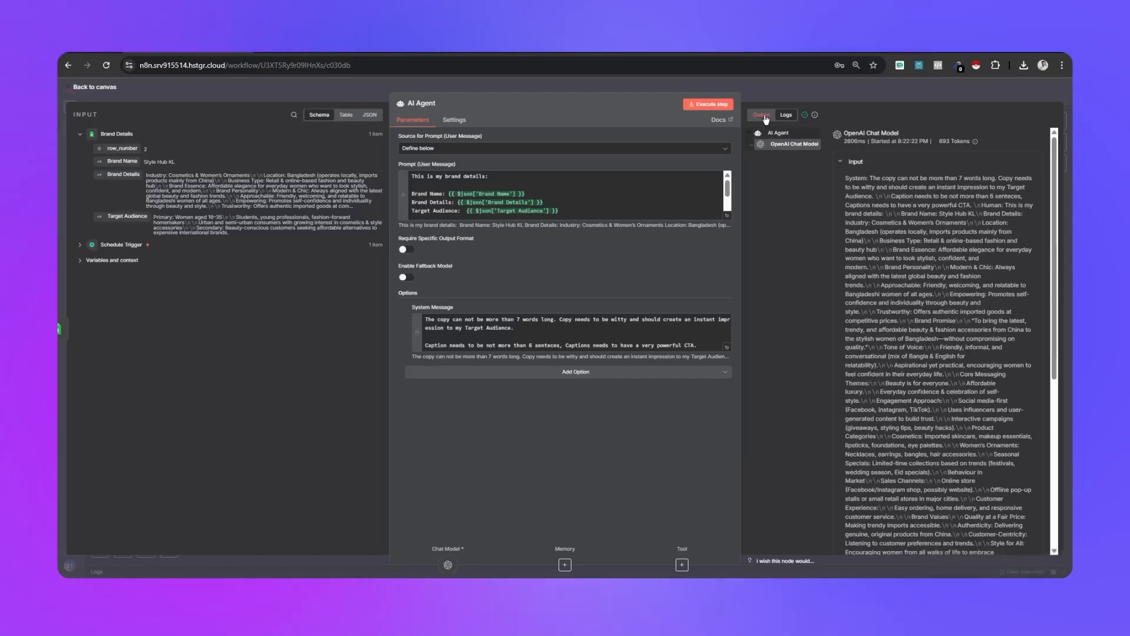
pyautogui.click(762, 115)
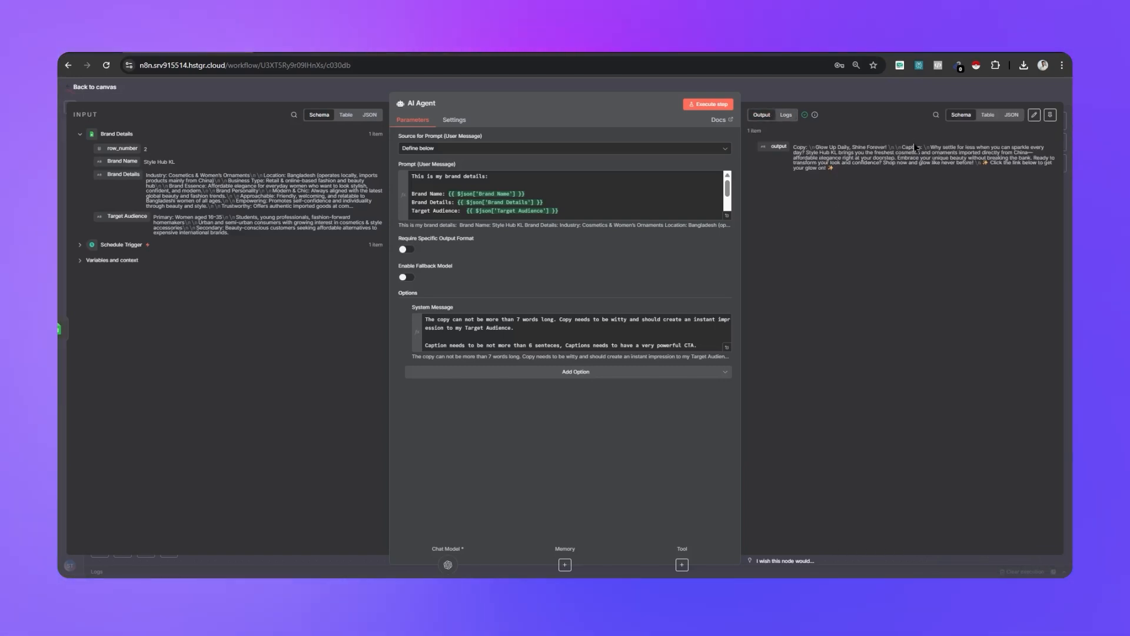
# Examine the generated copy and caption in the AI Agent's output, and close the node
pyautogui.moveTo(837, 147); pyautogui.dragTo(840, 153)
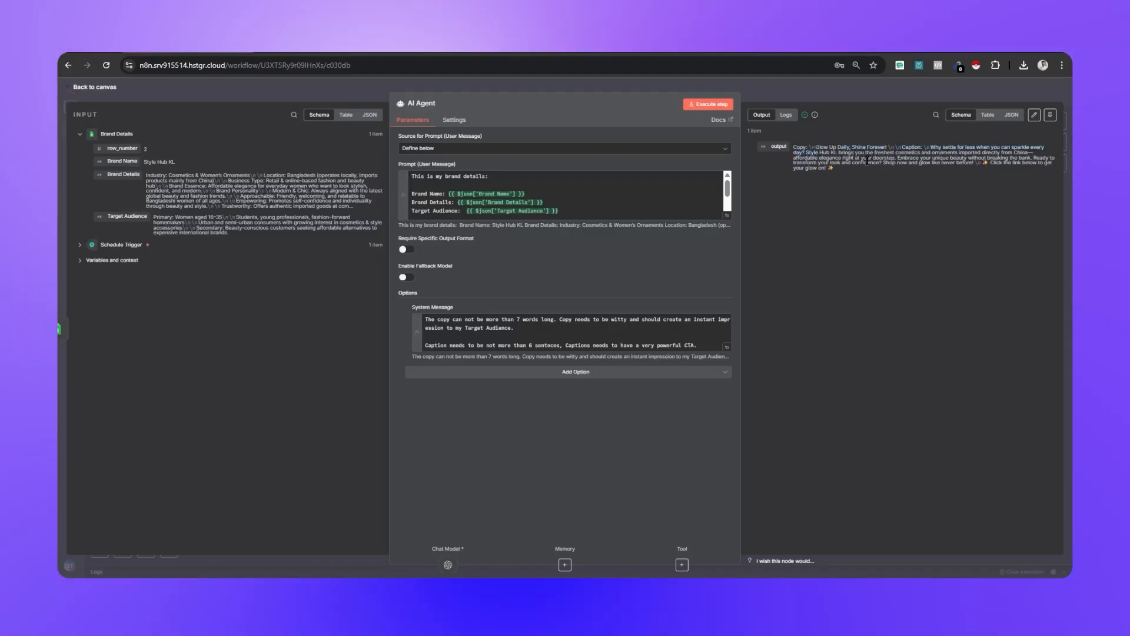
pyautogui.moveTo(887, 148); pyautogui.dragTo(816, 147)
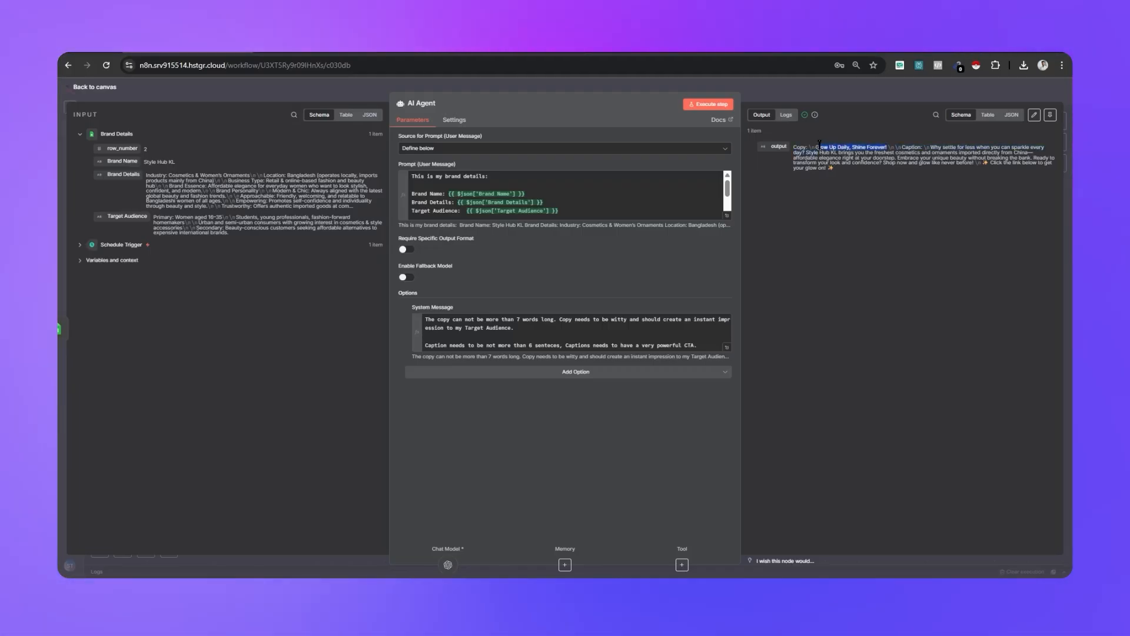
pyautogui.click(858, 175)
pyautogui.moveTo(930, 148); pyautogui.dragTo(946, 174)
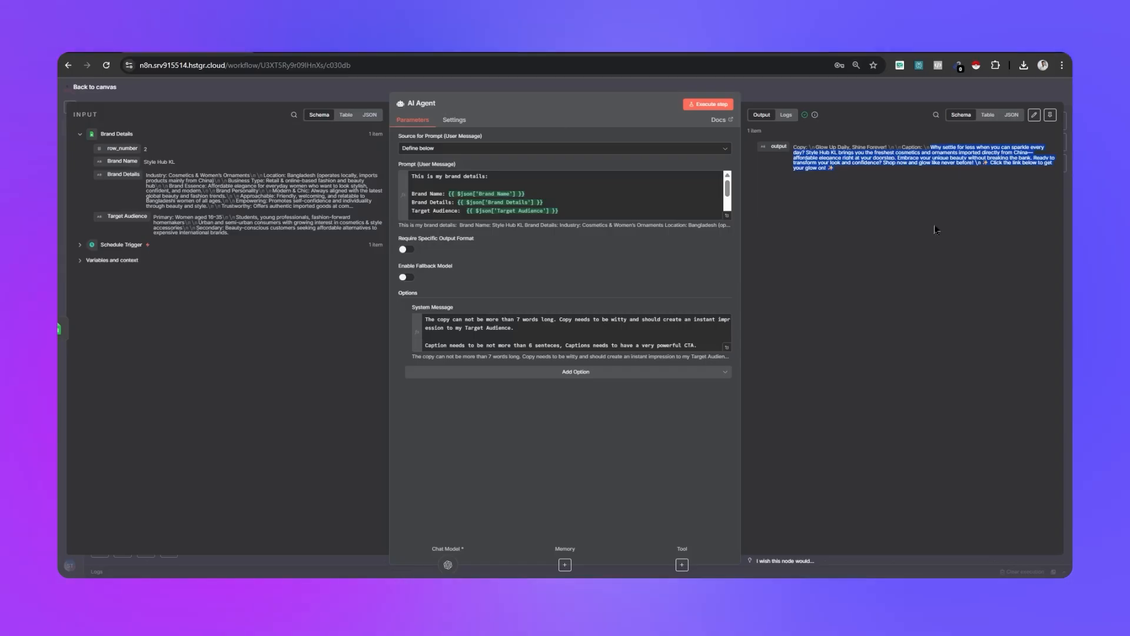
pyautogui.click(940, 231)
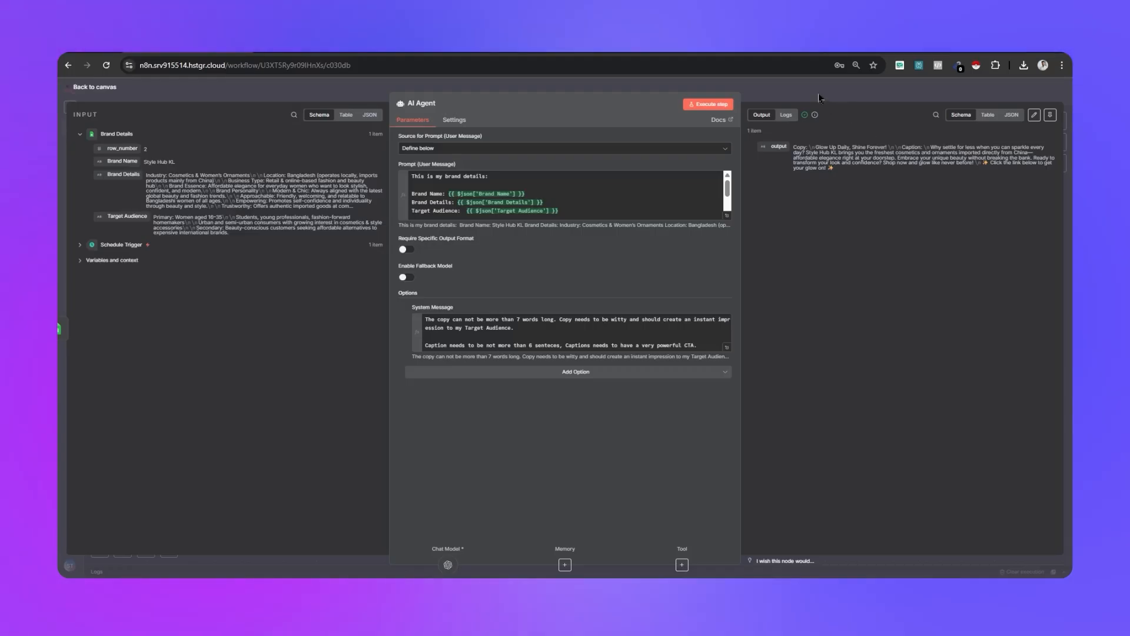
pyautogui.click(820, 95)
# Try an Edit Fields (Set) node after the AI Agent with the agent's output as a string value, and delete the node
pyautogui.click(871, 335)
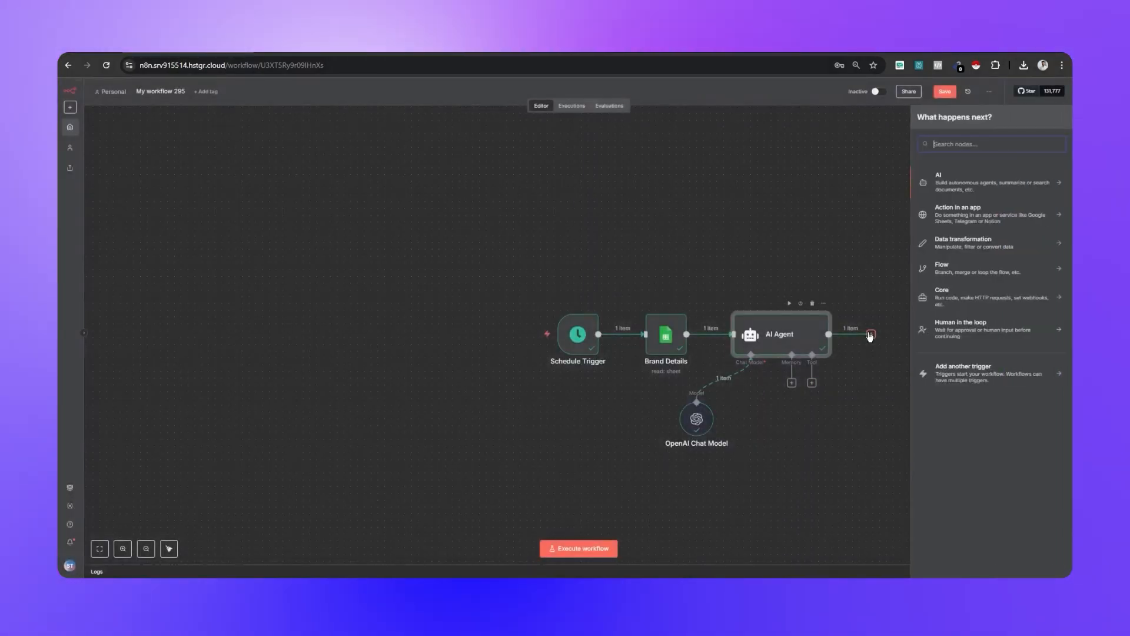
pyautogui.write('edit')
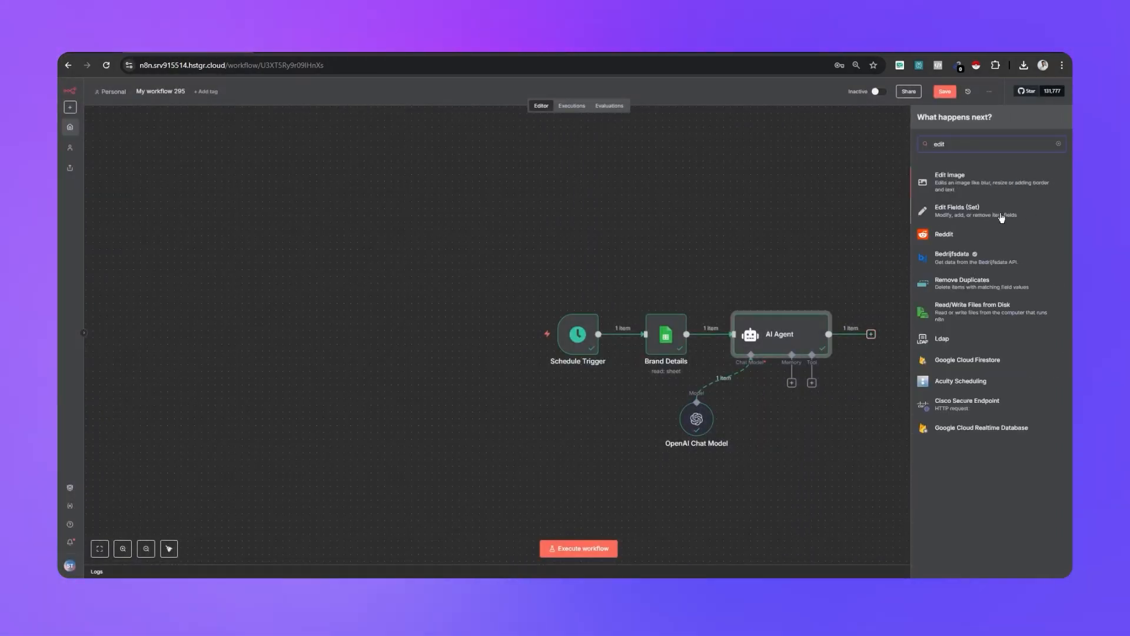
pyautogui.click(1000, 218)
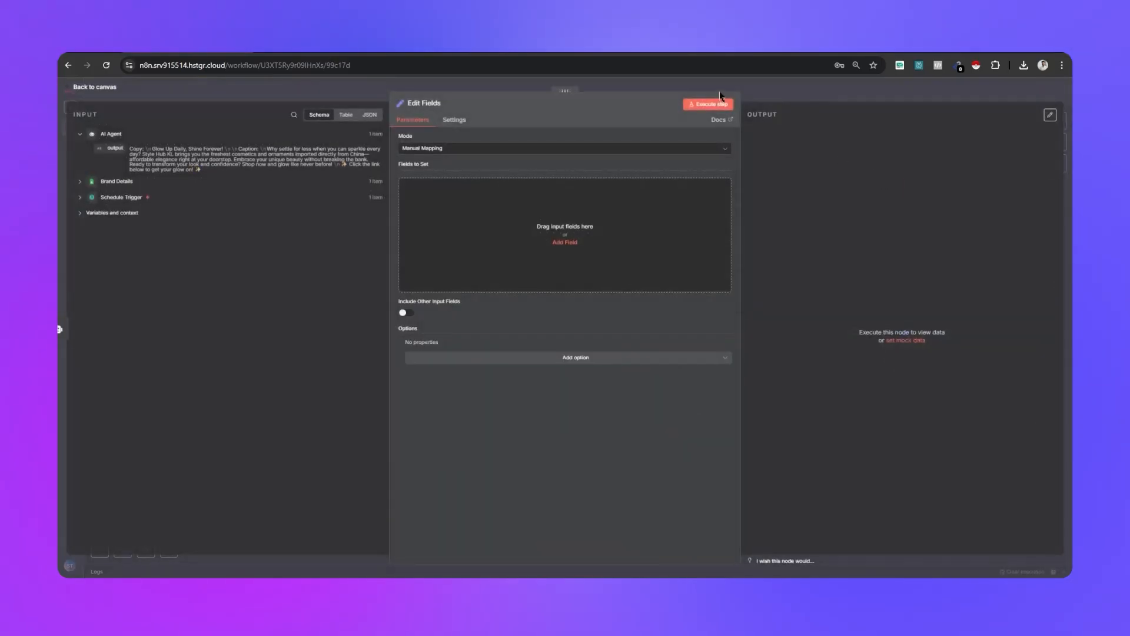
pyautogui.click(566, 242)
pyautogui.moveTo(102, 145); pyautogui.dragTo(611, 188)
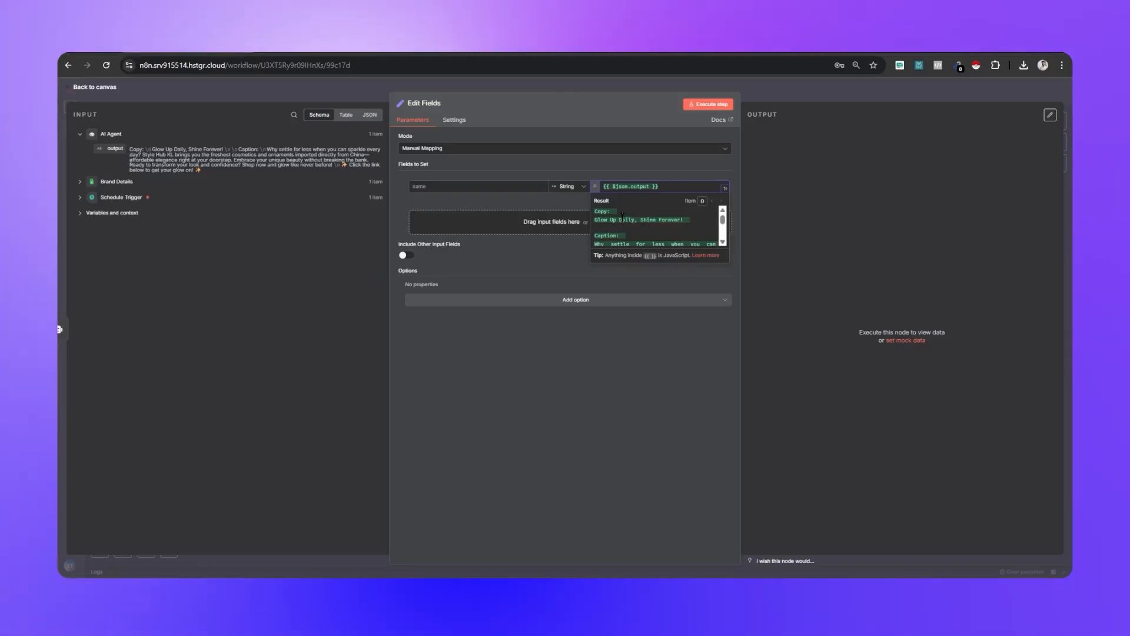
pyautogui.moveTo(687, 220)
pyautogui.mouseDown()
pyautogui.moveTo(594, 213)
pyautogui.moveTo(602, 233)
pyautogui.moveTo(701, 253)
pyautogui.moveTo(697, 234)
pyautogui.mouseUp()
pyautogui.click(759, 98)
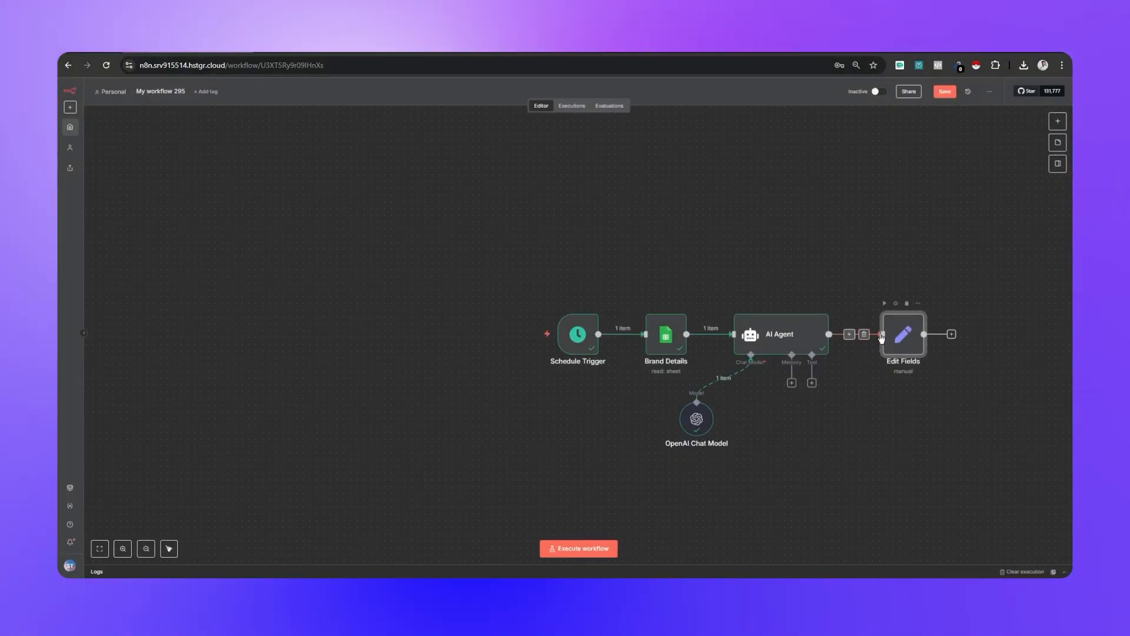
pyautogui.click(907, 303)
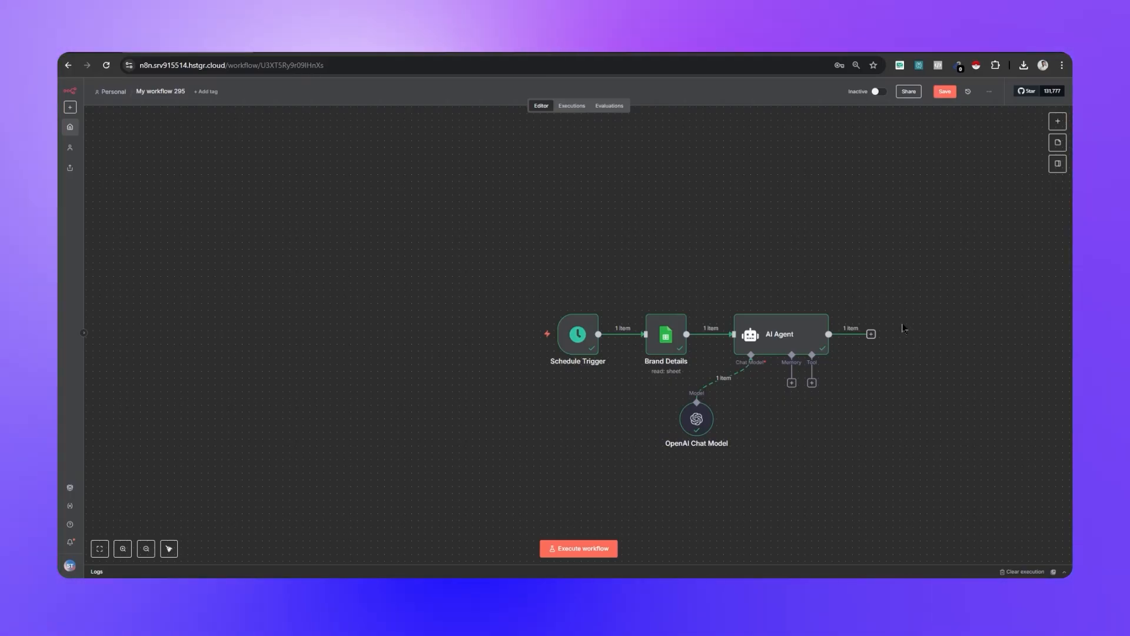
# Review the AI Agent's combined copy and caption output, close the node, and fit the whole workflow in view
pyautogui.doubleClick(816, 334)
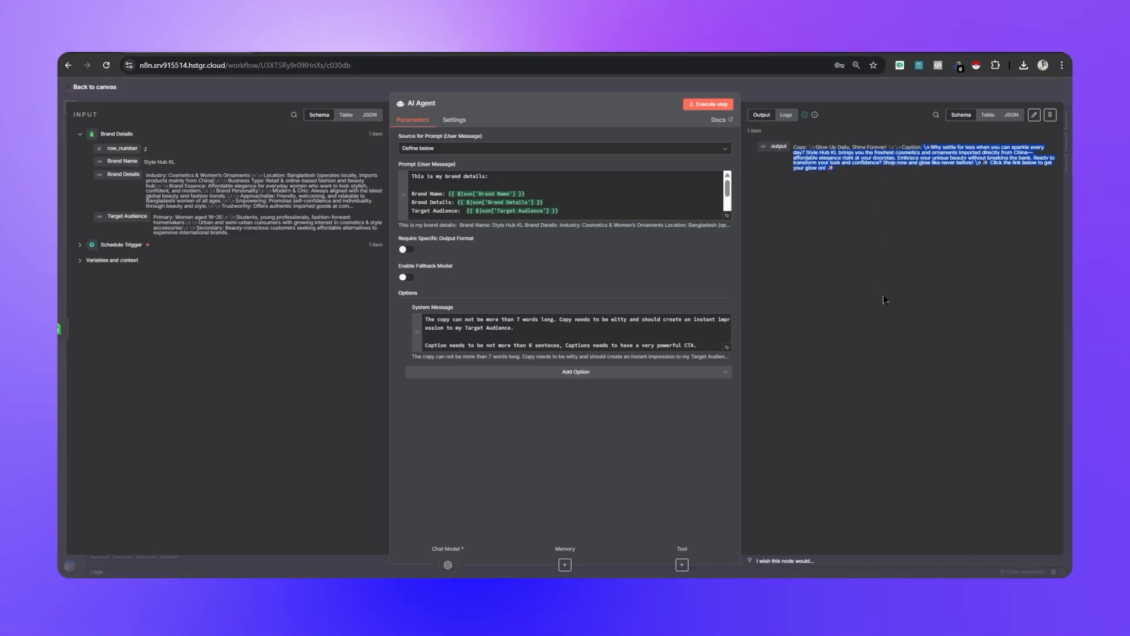
pyautogui.moveTo(748, 130); pyautogui.dragTo(760, 130)
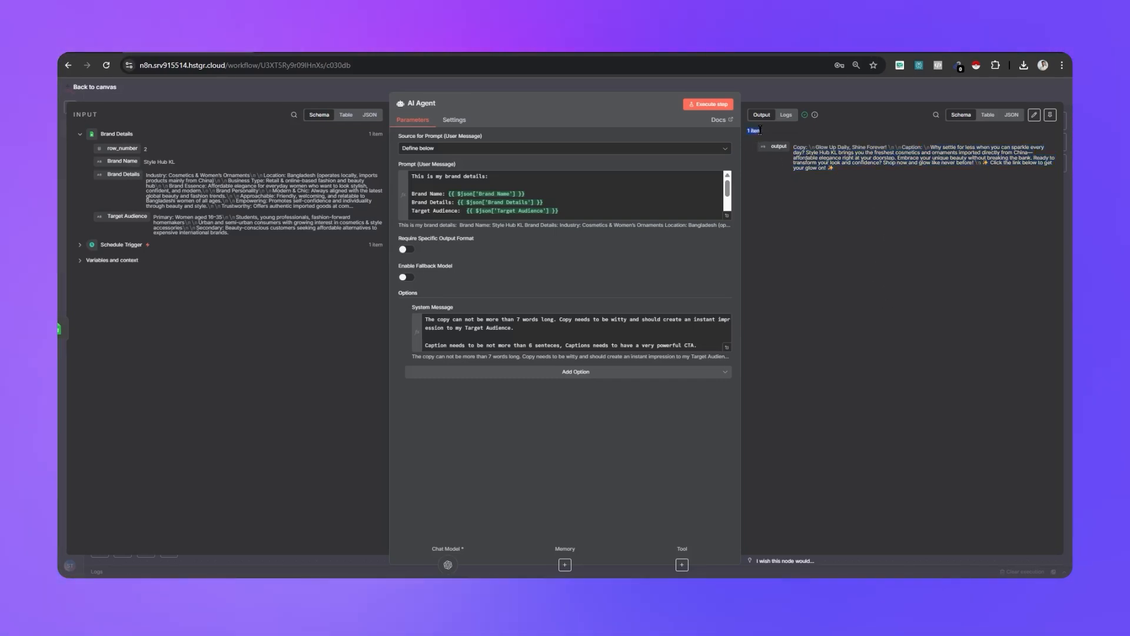
pyautogui.click(760, 130)
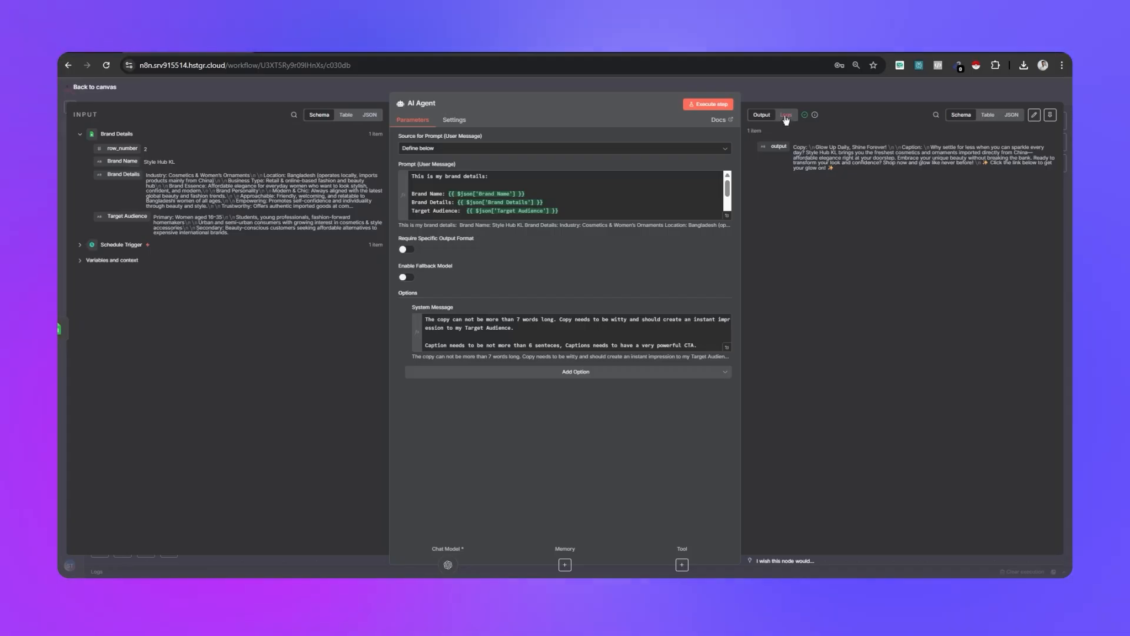
pyautogui.press('Escape')
pyautogui.press('1')
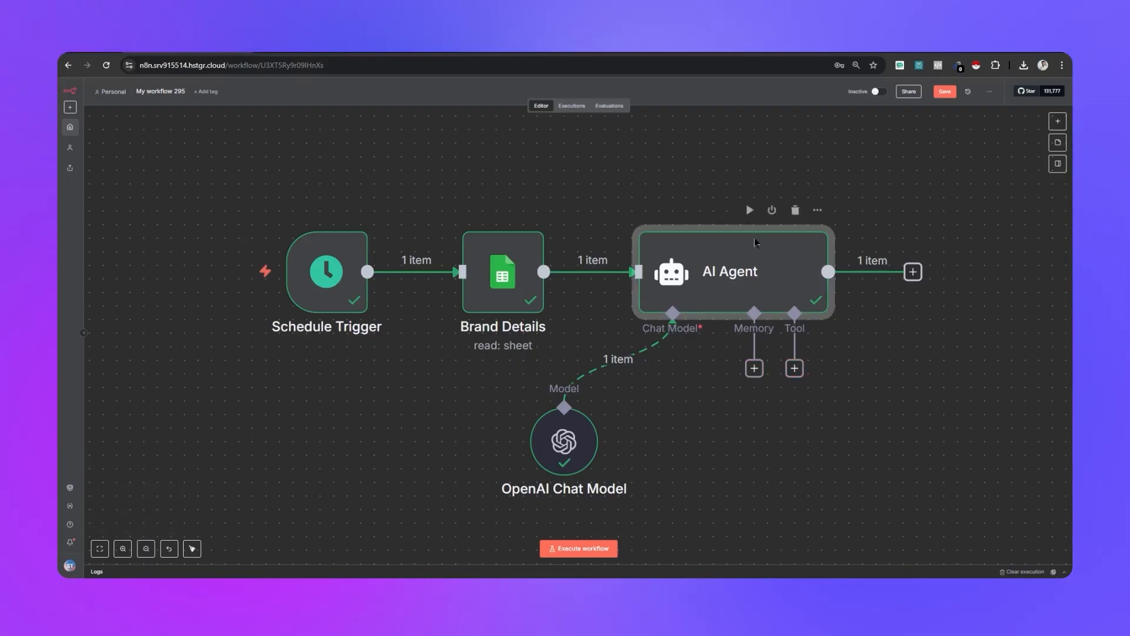
# Require a specific output format in the AI Agent node and attach a Structured Output Parser to its output parser connection
pyautogui.doubleClick(772, 275)
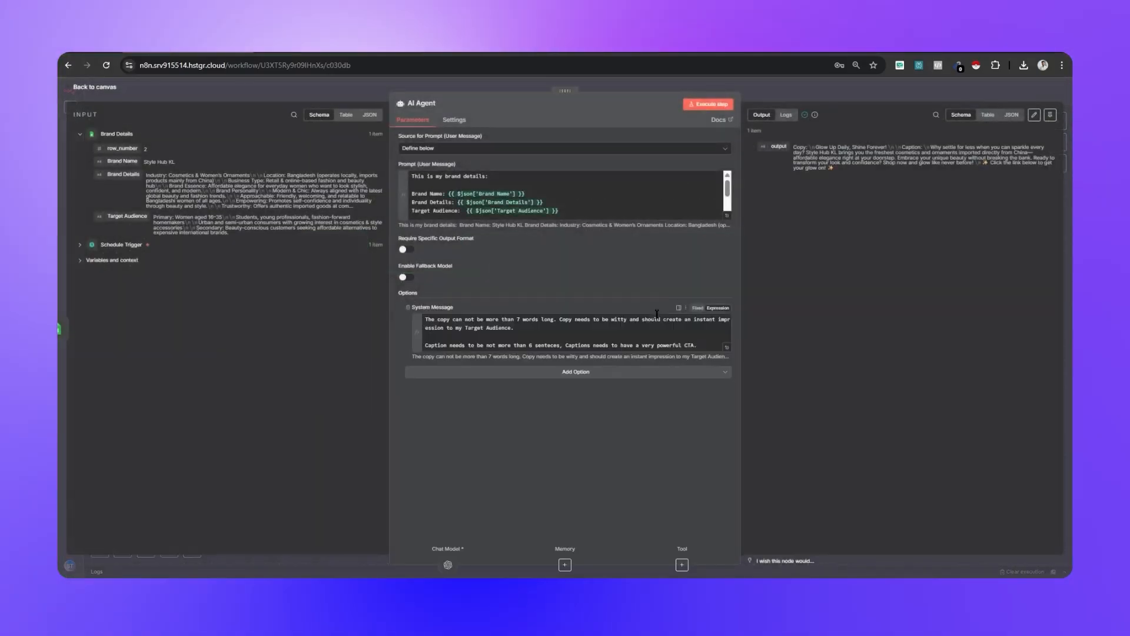
pyautogui.click(405, 249)
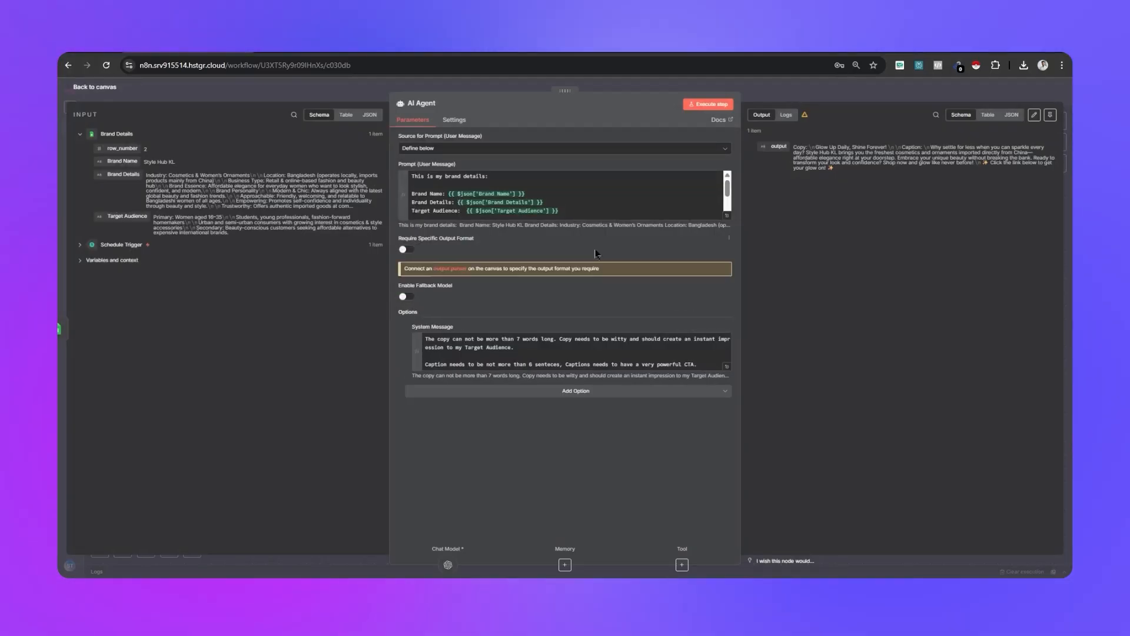
pyautogui.press('Escape')
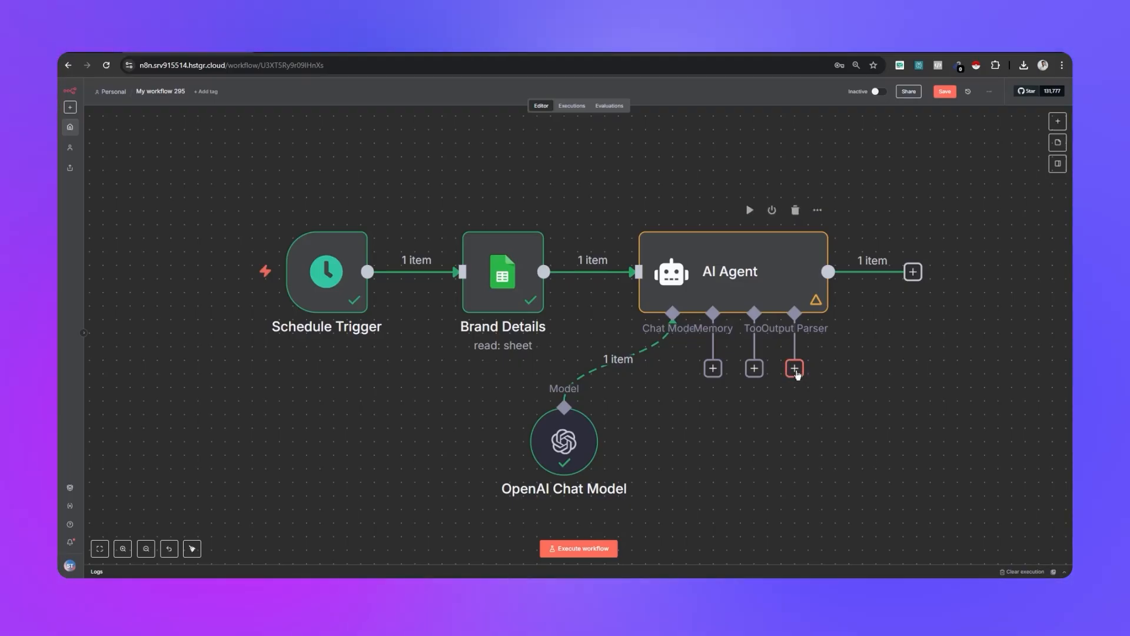
pyautogui.click(795, 369)
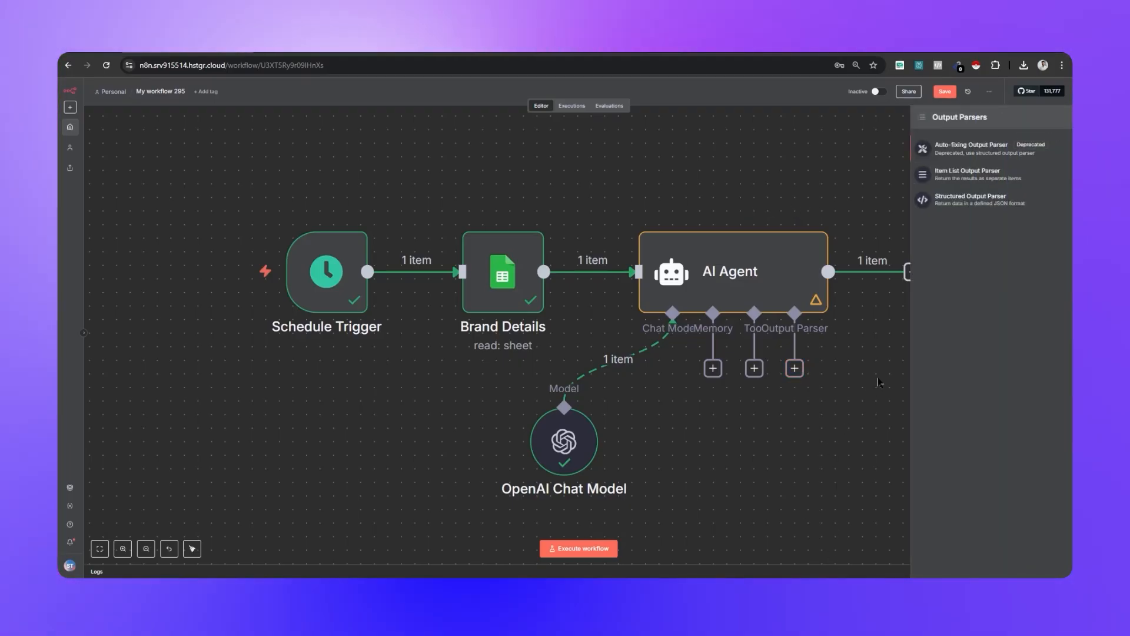
pyautogui.click(996, 203)
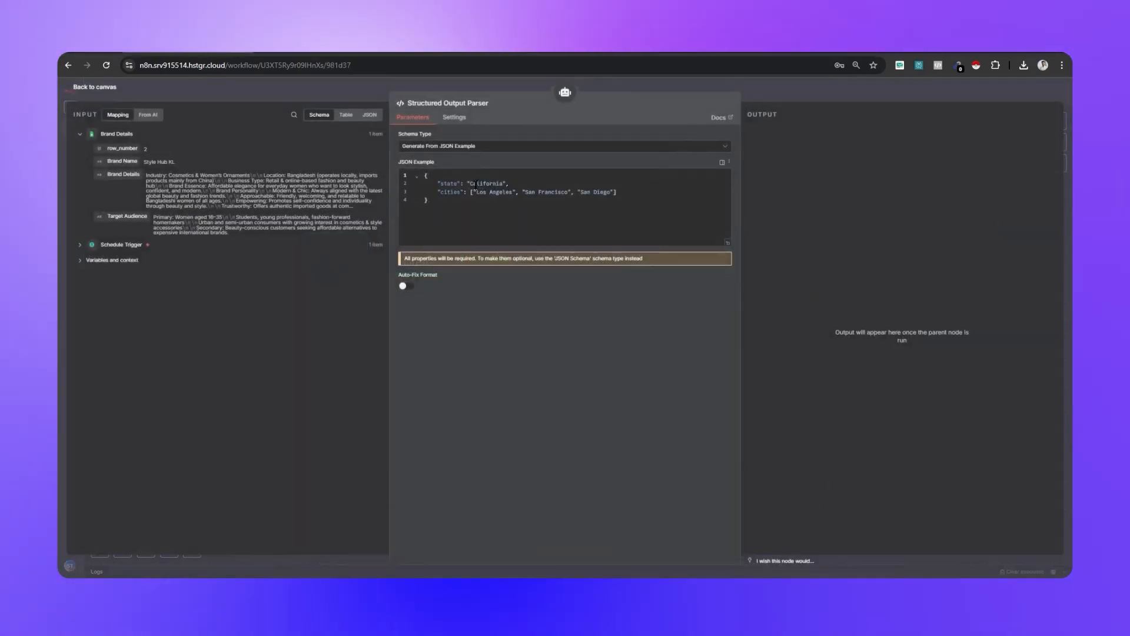
# Rename the two keys in the Structured Output Parser's JSON example to "copy" and "captions"
pyautogui.doubleClick(448, 183)
pyautogui.write('c')
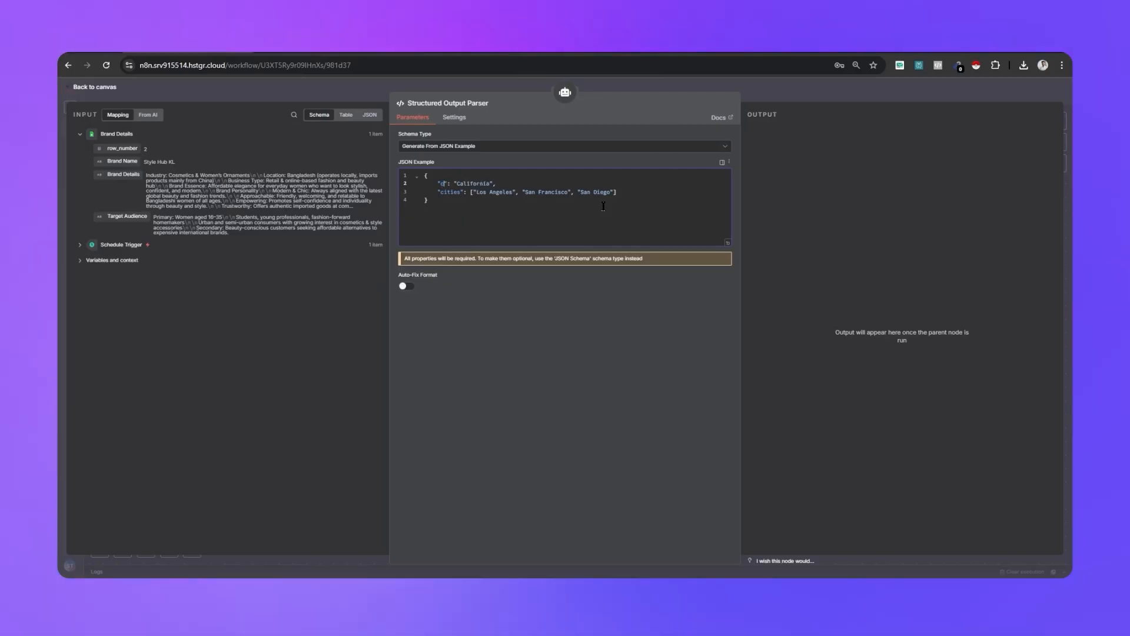
pyautogui.write('oun')
pyautogui.doubleClick(449, 191)
pyautogui.write('captio')
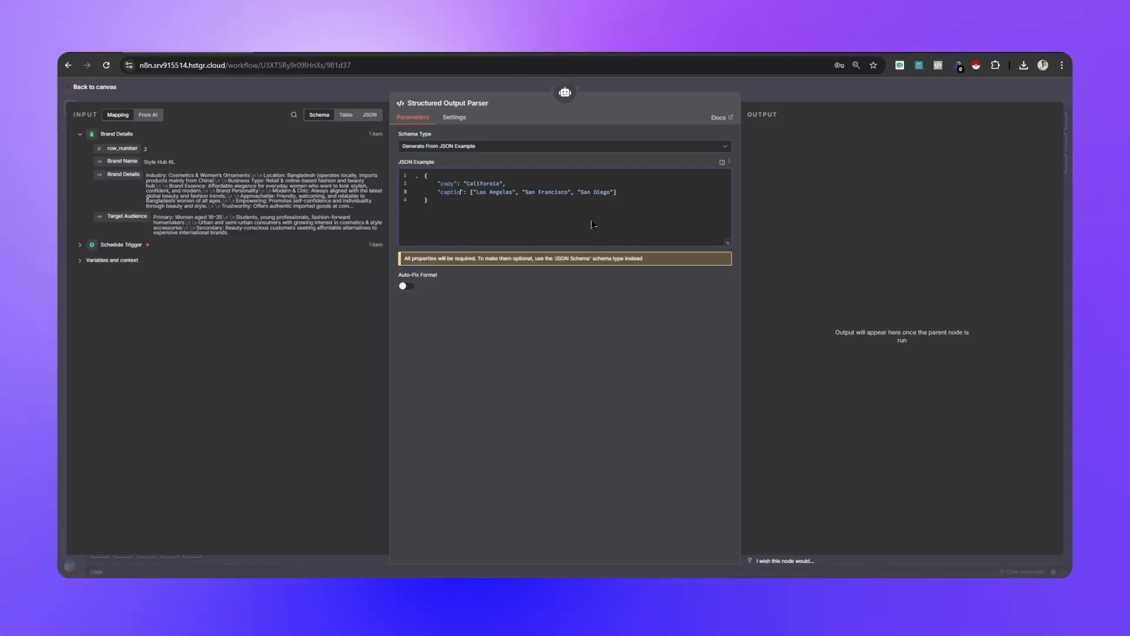
pyautogui.write('ns')
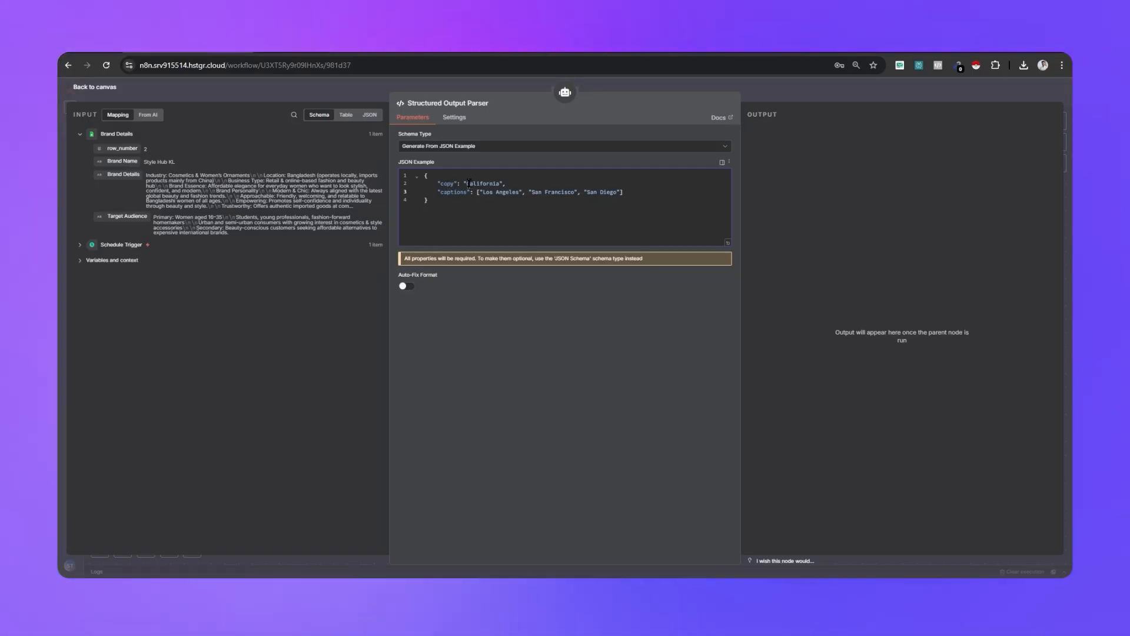
# Replace the JSON example's sample values with empty strings for both keys, removing the square brackets around the captions value
pyautogui.doubleClick(499, 184)
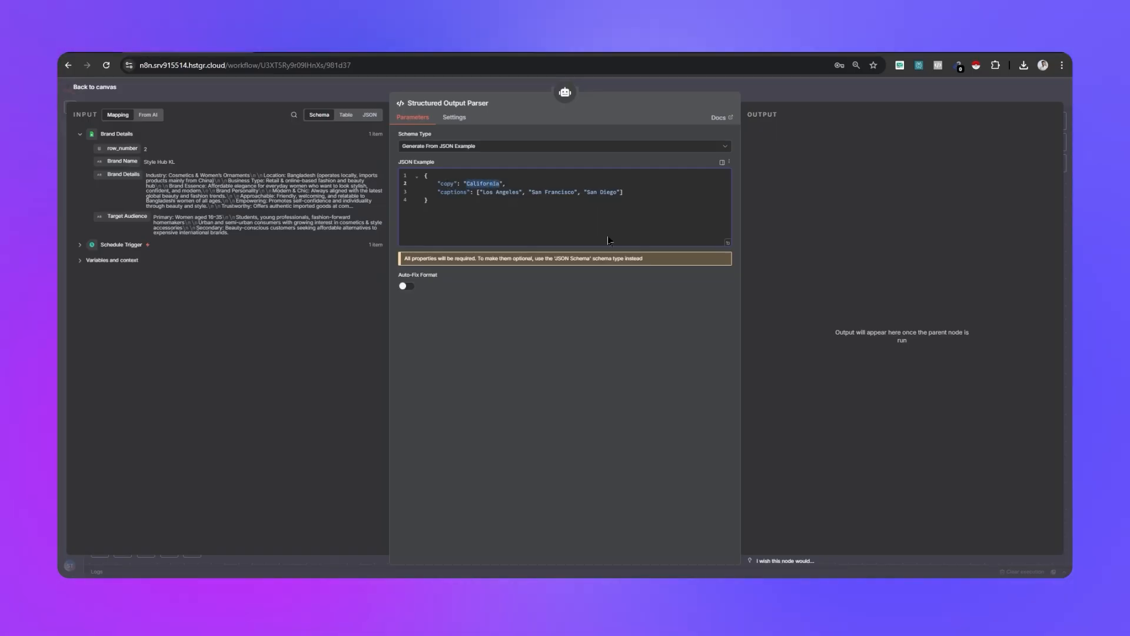
pyautogui.click(480, 192)
pyautogui.press('BackSpace')
pyautogui.moveTo(480, 192); pyautogui.dragTo(616, 192)
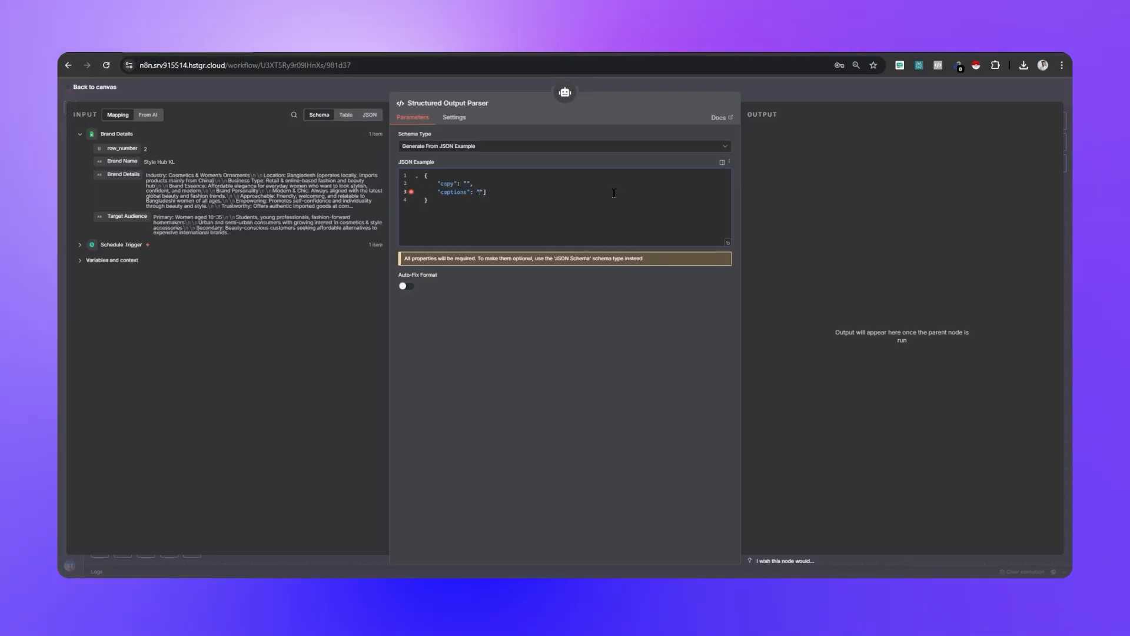
pyautogui.click(511, 194)
pyautogui.press('BackSpace')
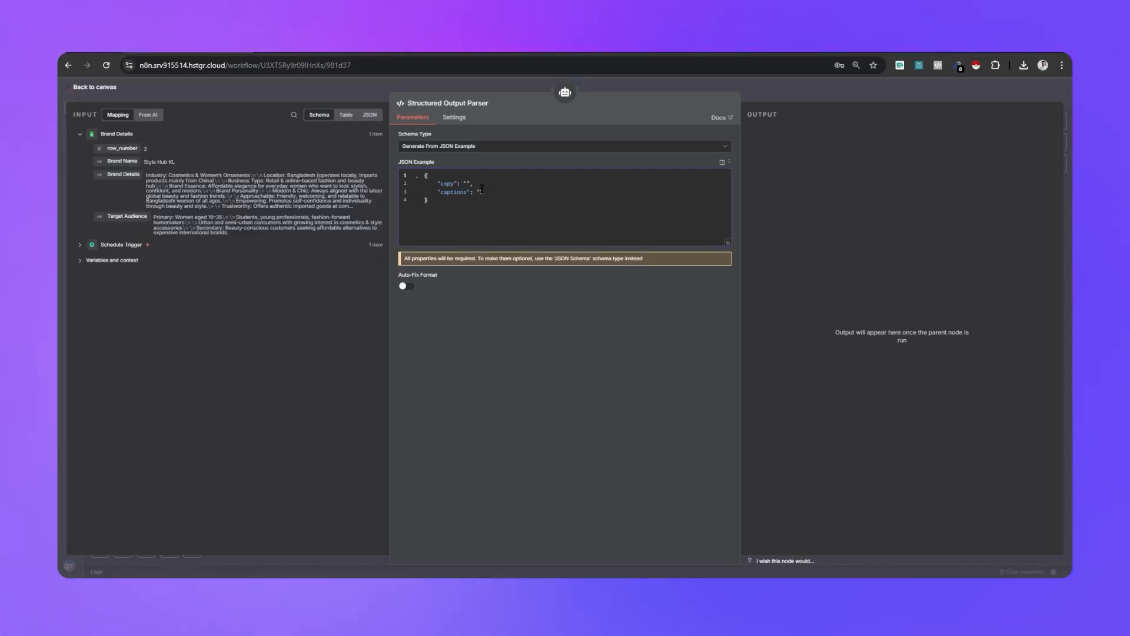
# Review the JSON example's braces, keys and values, and remove and restore the comma after the copy entry
pyautogui.click(481, 190)
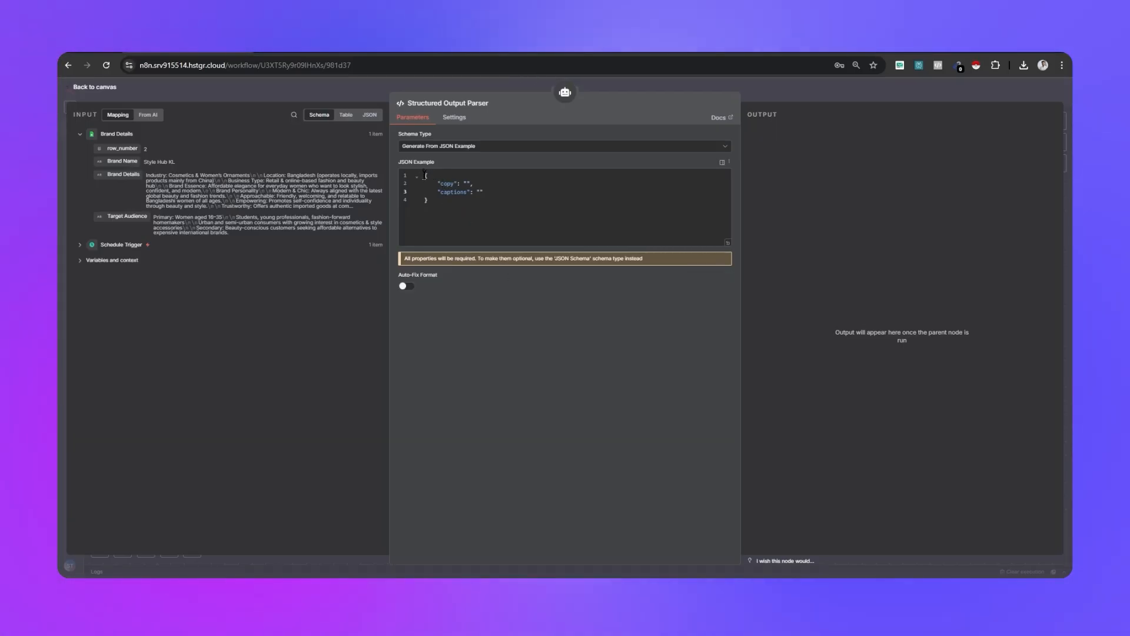
pyautogui.click(464, 184)
pyautogui.moveTo(447, 183); pyautogui.dragTo(447, 199)
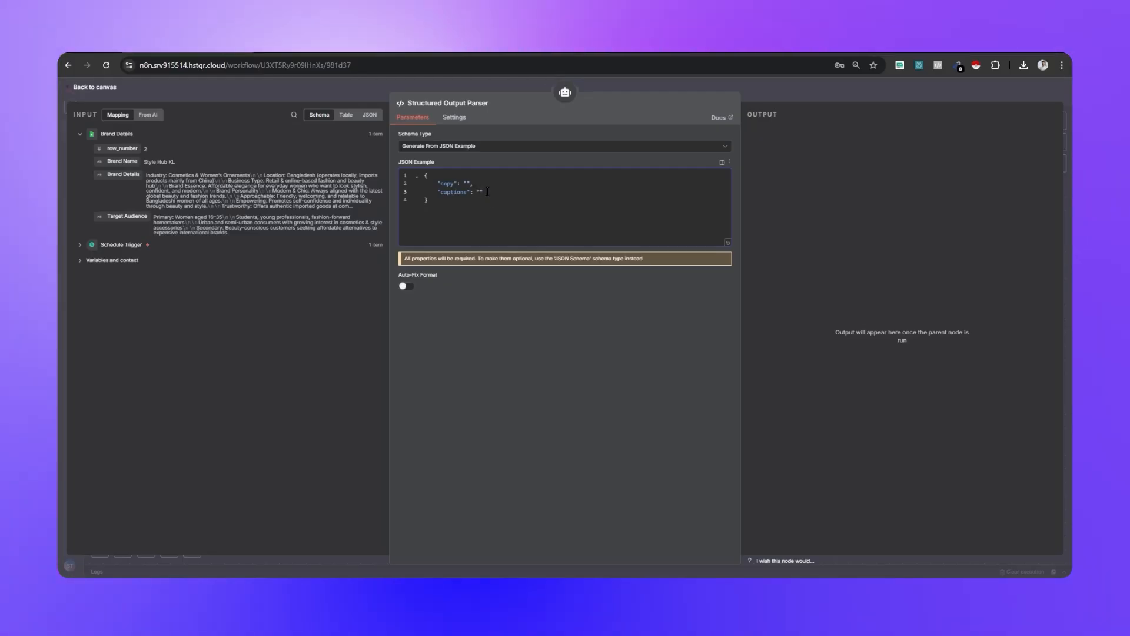
pyautogui.moveTo(487, 191); pyautogui.dragTo(424, 176)
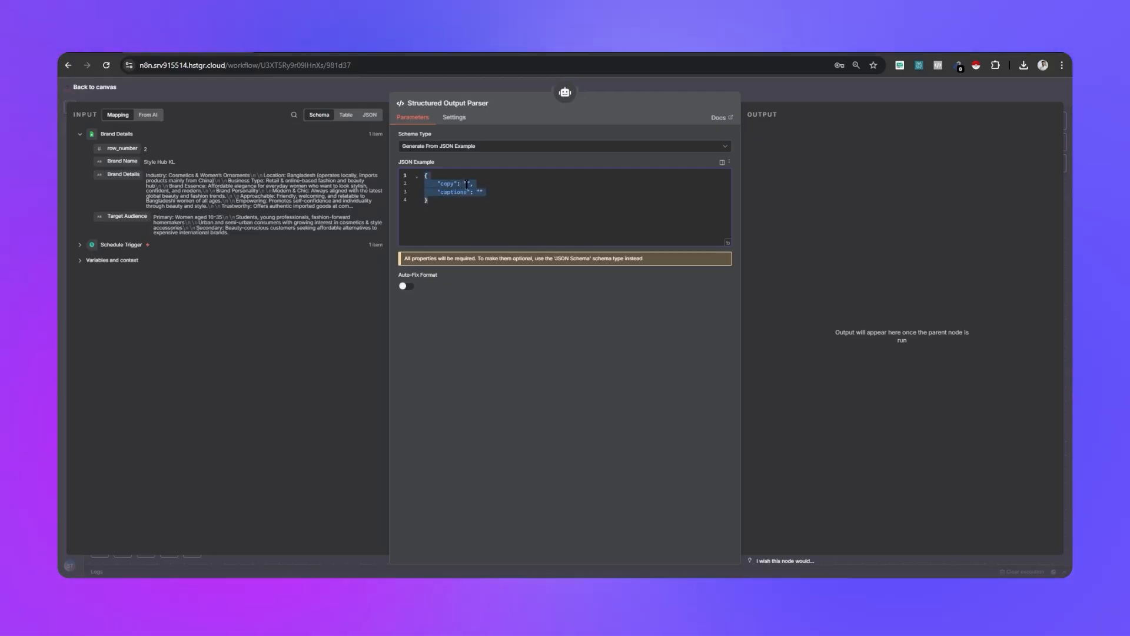
pyautogui.click(466, 184)
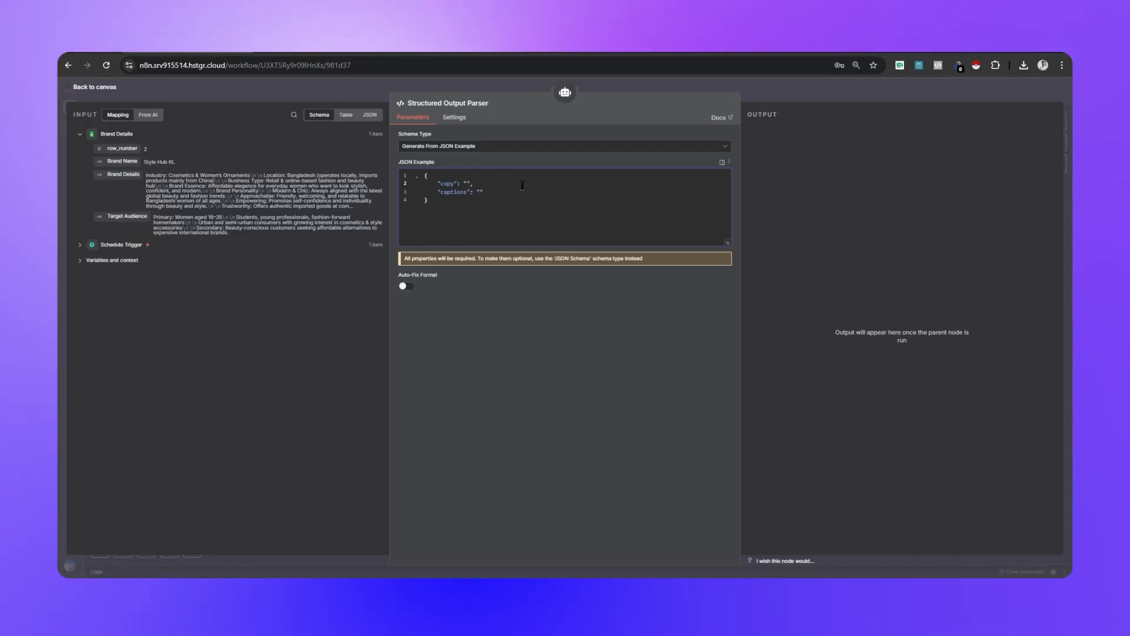
pyautogui.press('BackSpace')
pyautogui.write('/')
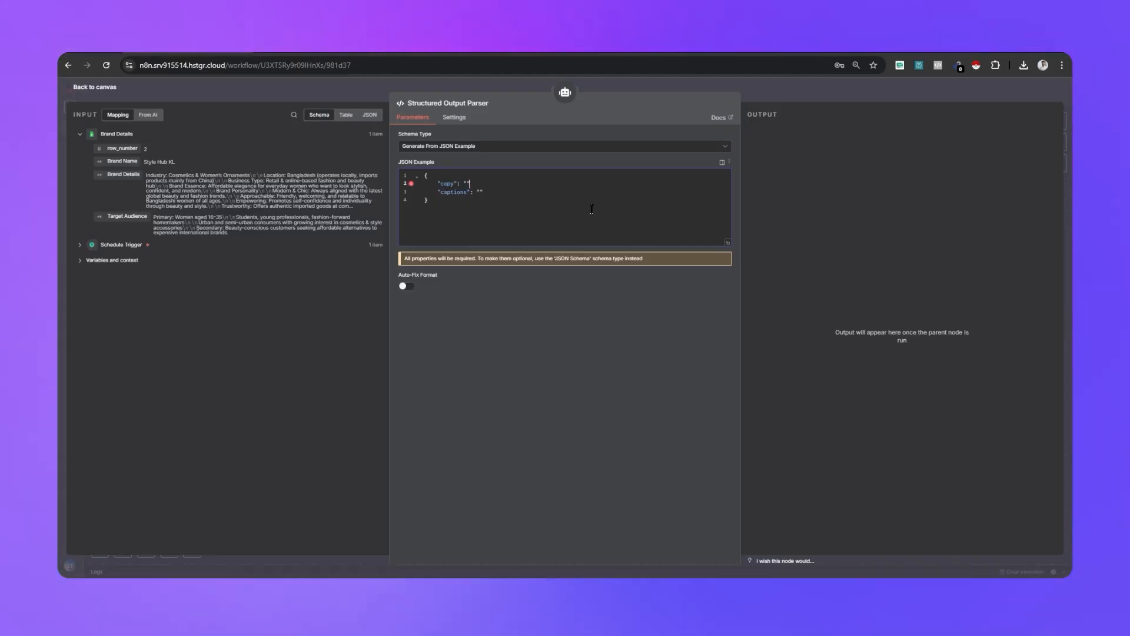
pyautogui.press('BackSpace')
pyautogui.write(',')
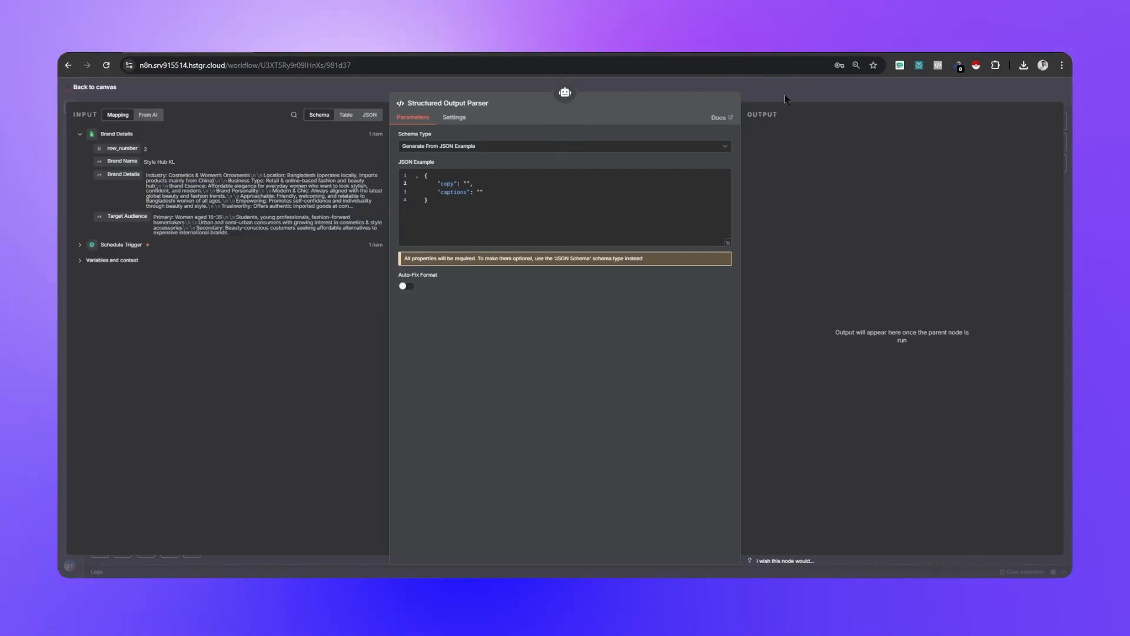
# Execute the AI Agent with the Structured Output Parser attached, and open the AI Agent node
pyautogui.click(786, 99)
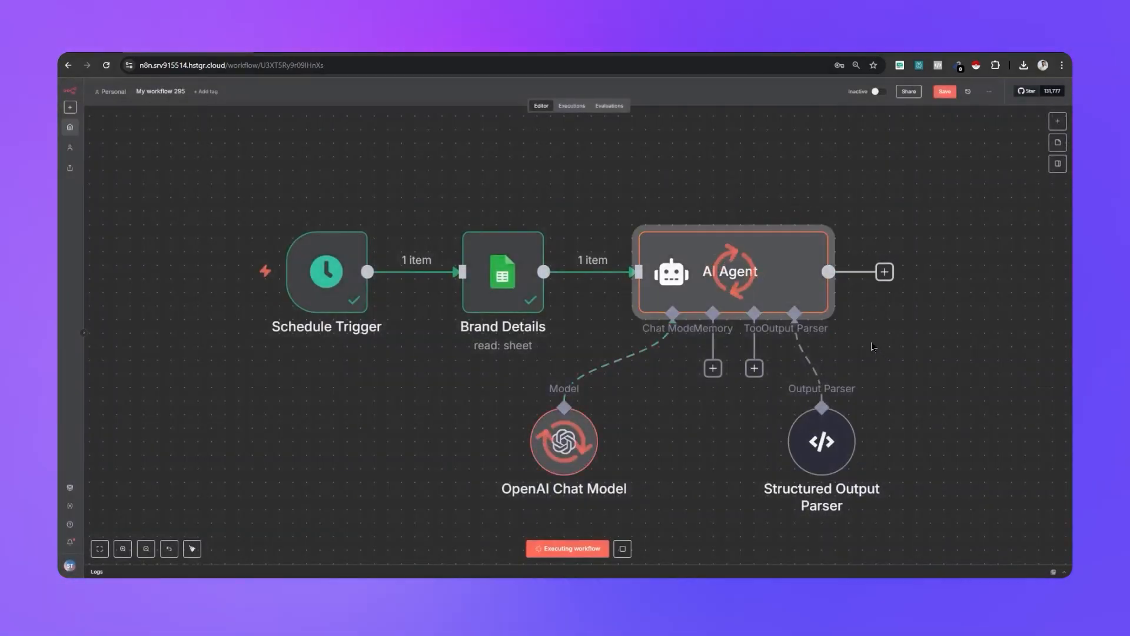
pyautogui.scroll(-2, 877, 377)
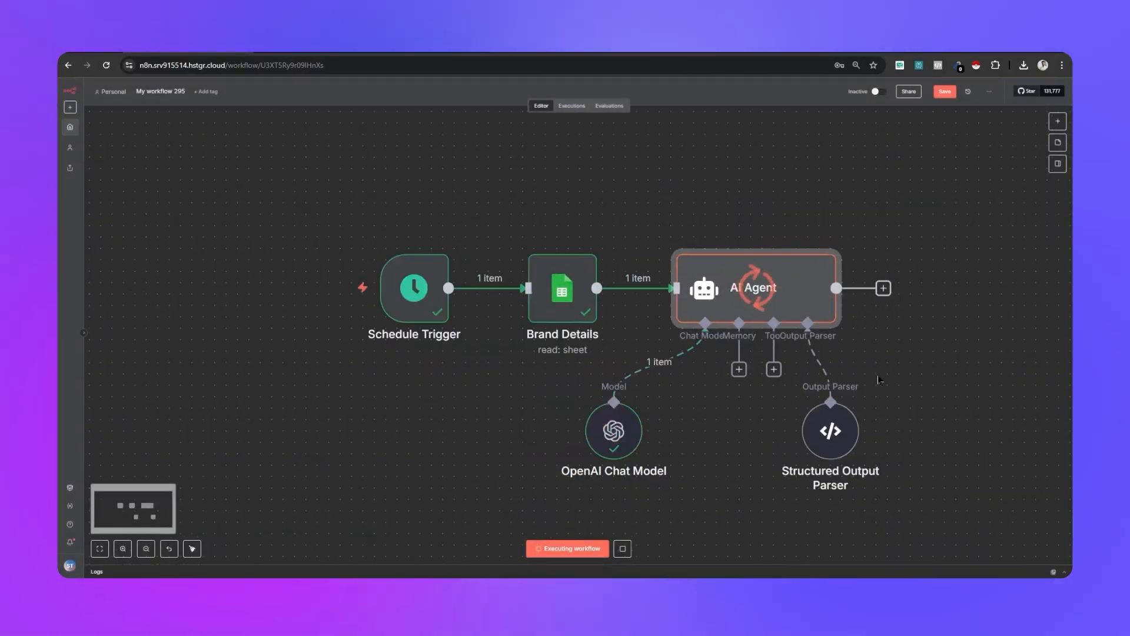
pyautogui.scroll(-2, 878, 380)
pyautogui.hscroll(5, 841, 418)
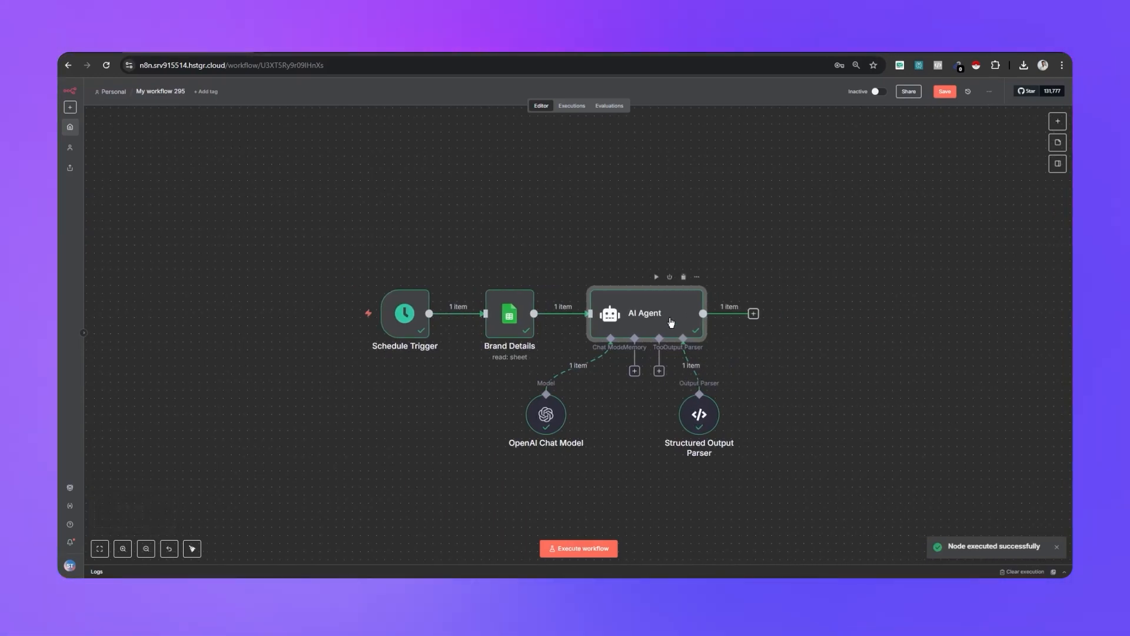
pyautogui.doubleClick(672, 322)
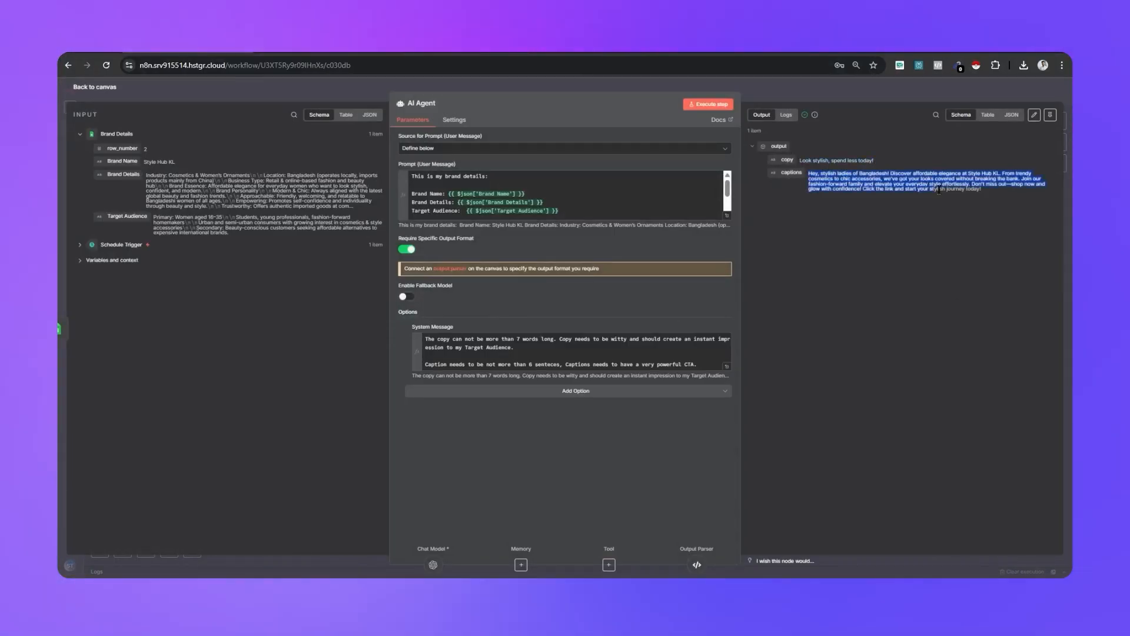
# Examine the separate copy and captions fields in the AI Agent's output, and close the node
pyautogui.moveTo(939, 189); pyautogui.dragTo(982, 190)
pyautogui.click(891, 200)
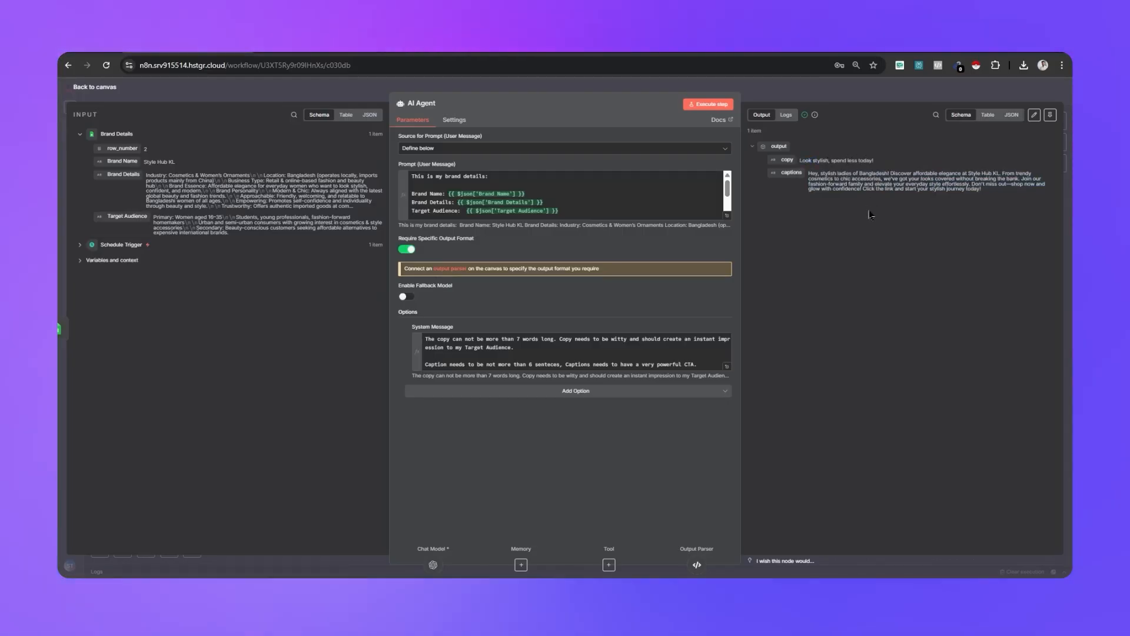
pyautogui.moveTo(808, 178); pyautogui.dragTo(989, 195)
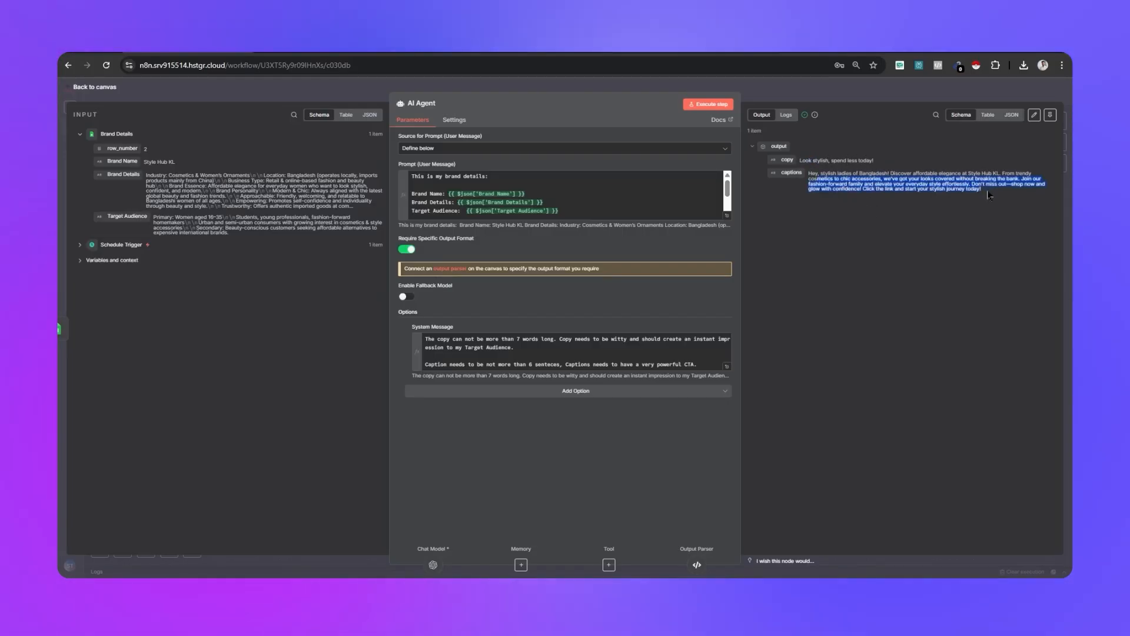
pyautogui.click(810, 103)
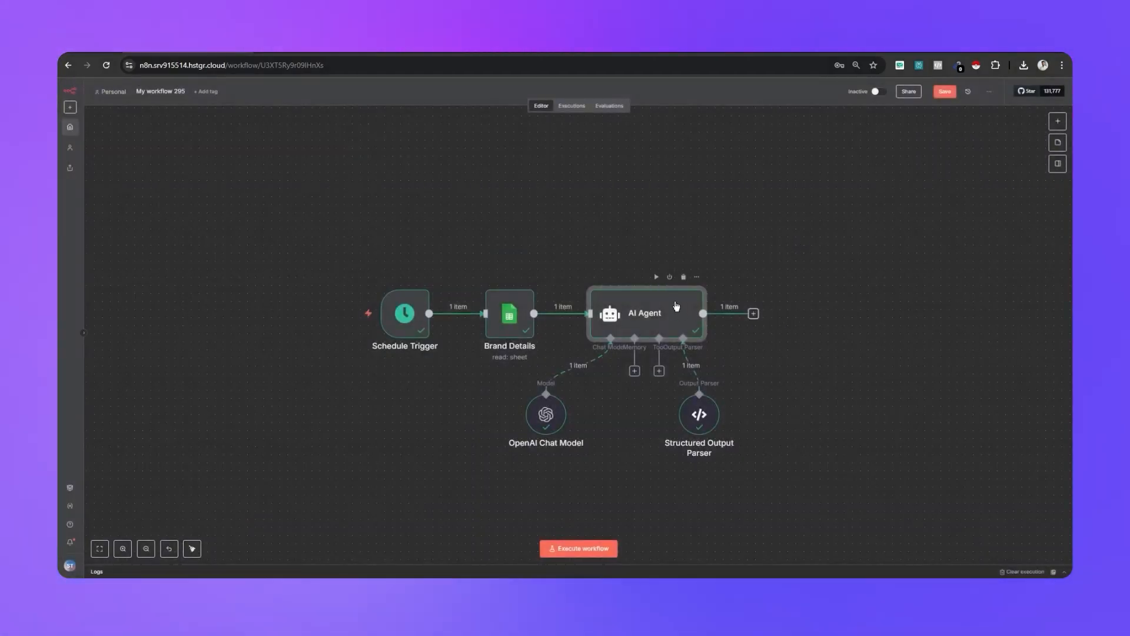
# Rename the AI Agent node "Copy & Caption Generator" and return to the canvas
pyautogui.doubleClick(677, 308)
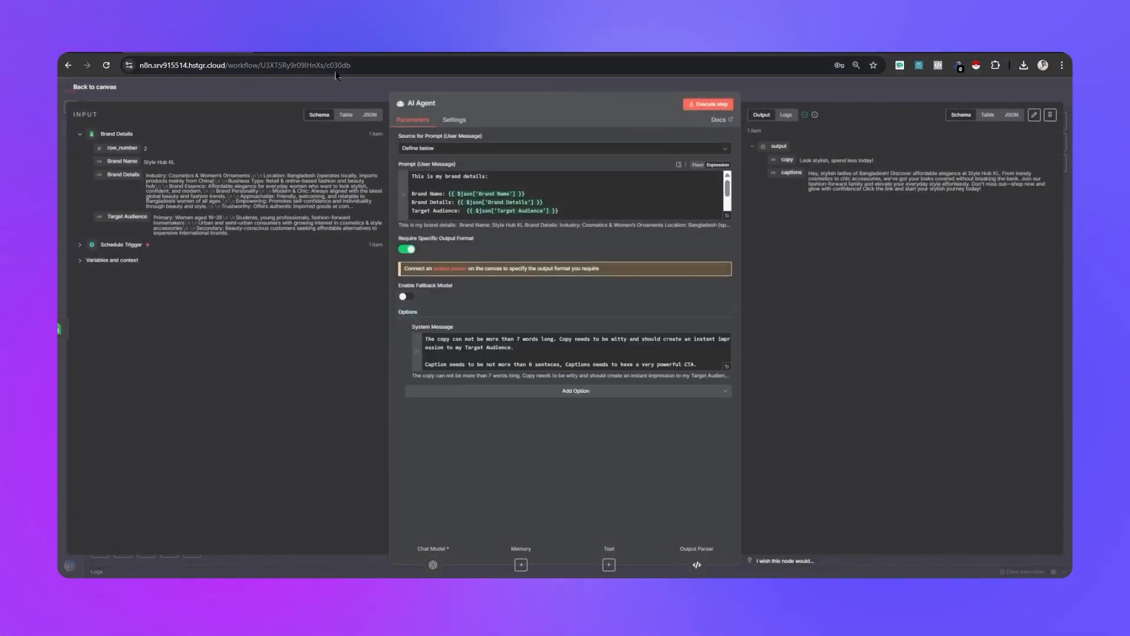
pyautogui.write('C')
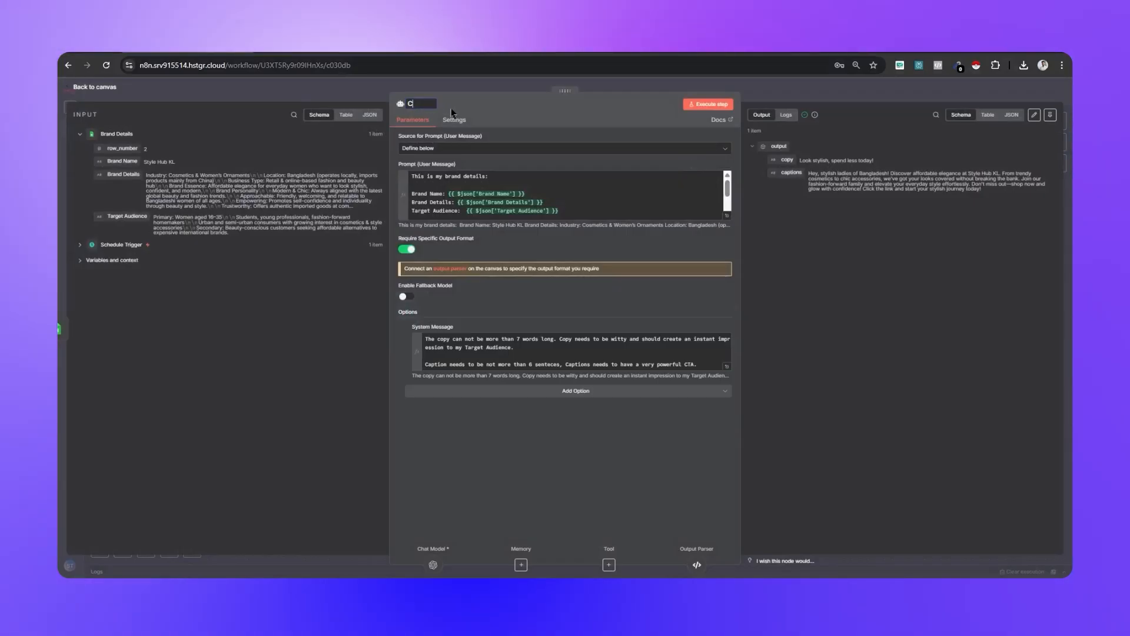
pyautogui.write('opy & Ca')
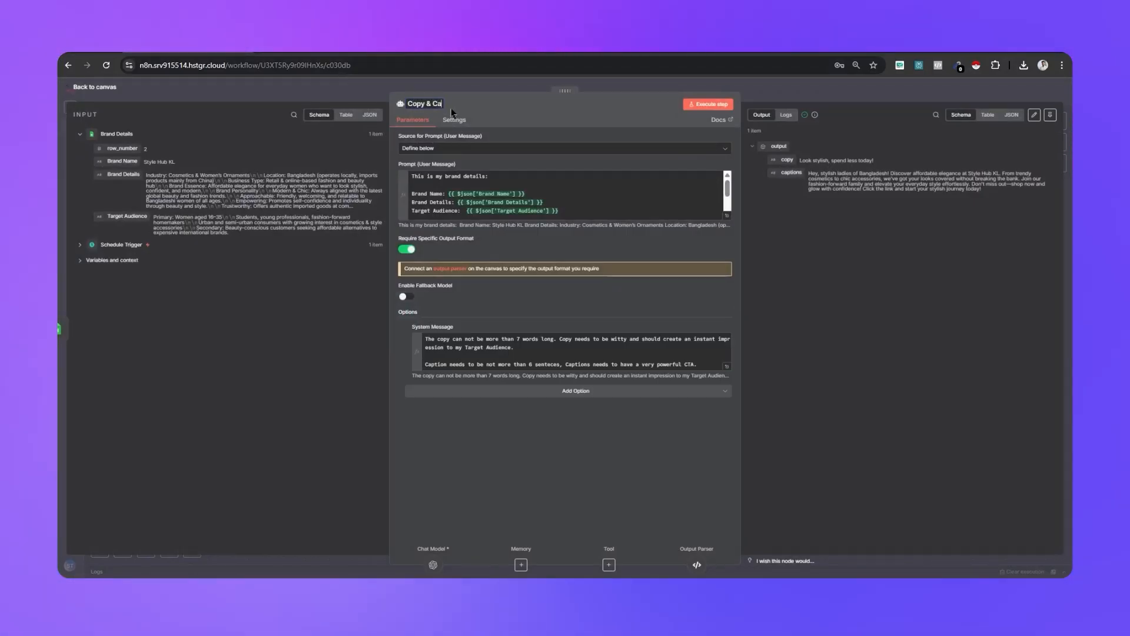
pyautogui.write('ption Generator')
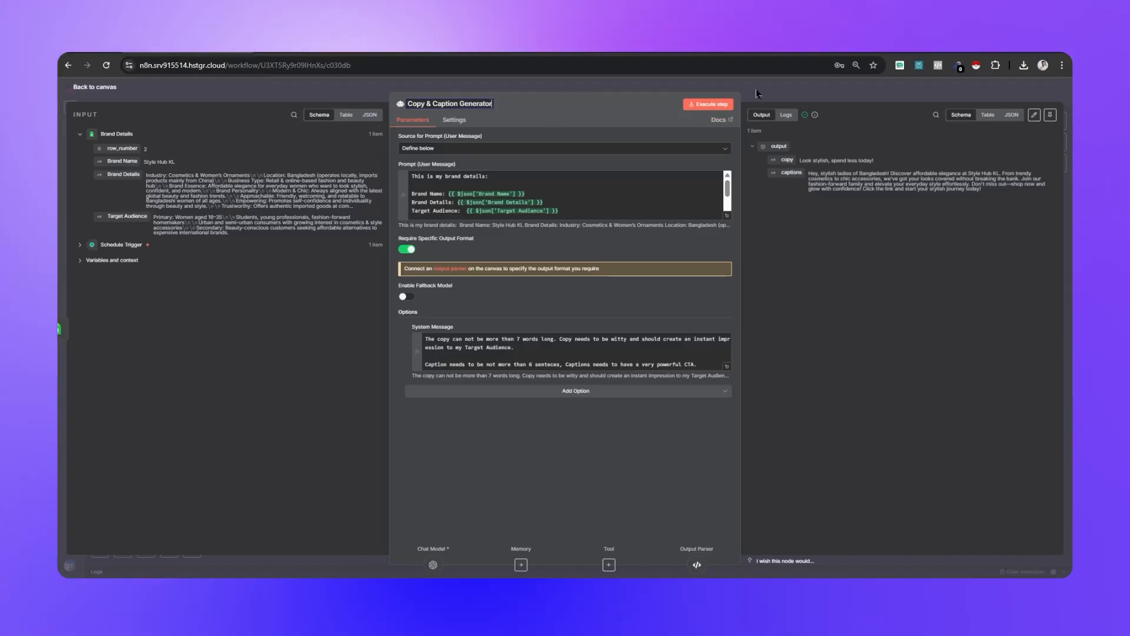
pyautogui.click(758, 94)
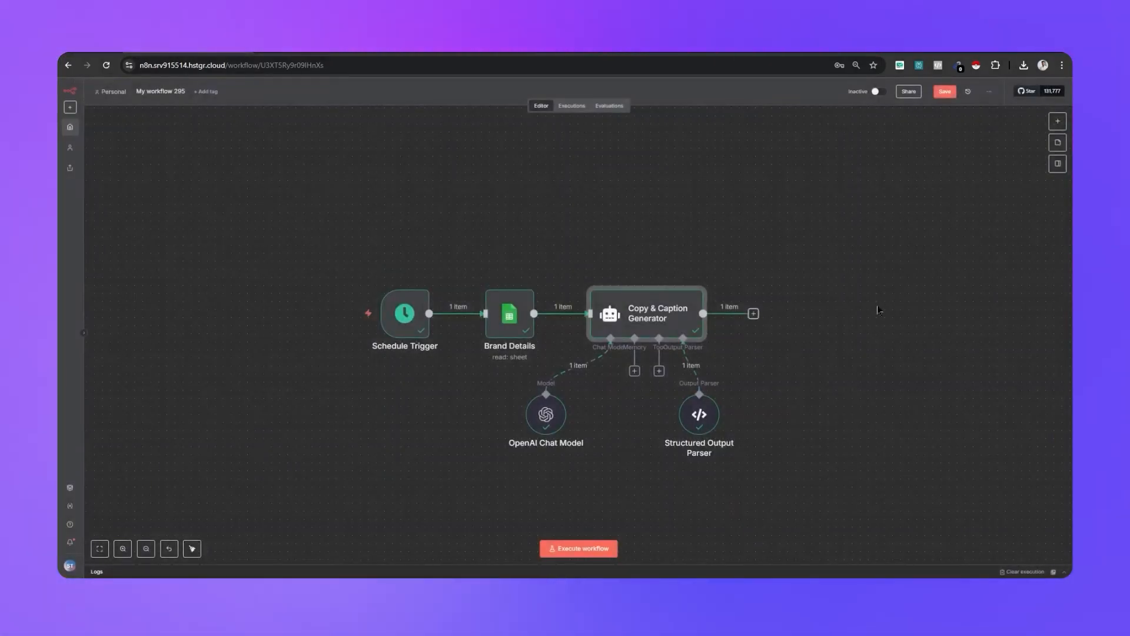
# Move the Structured Output Parser node closer to the OpenAI Chat Model node on the canvas
pyautogui.moveTo(696, 417)
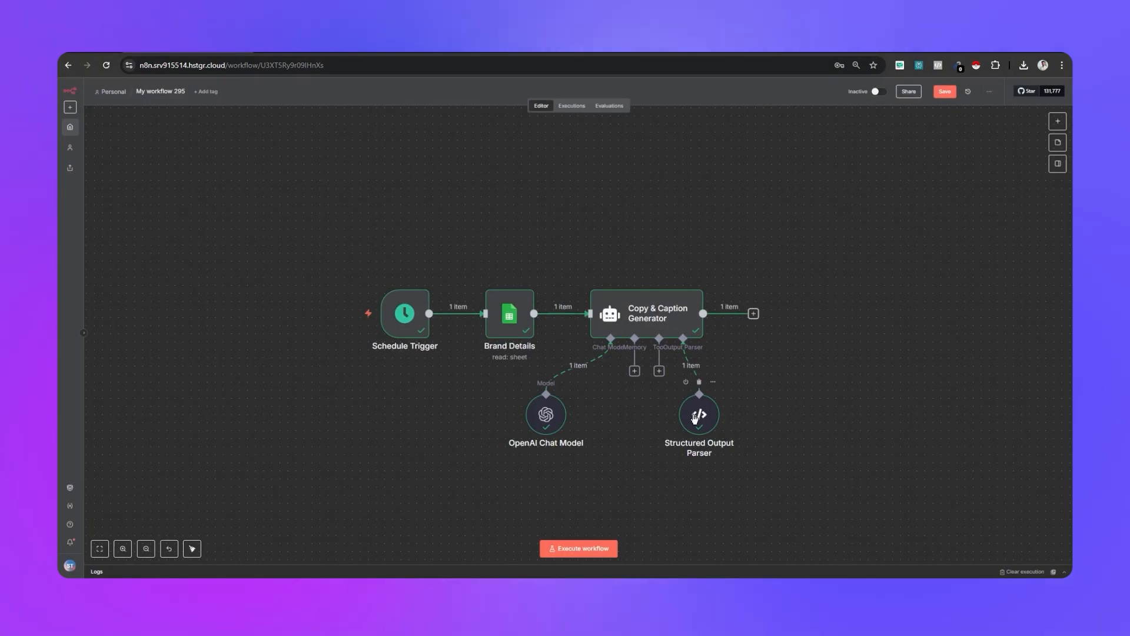
pyautogui.moveTo(695, 417); pyautogui.dragTo(662, 414)
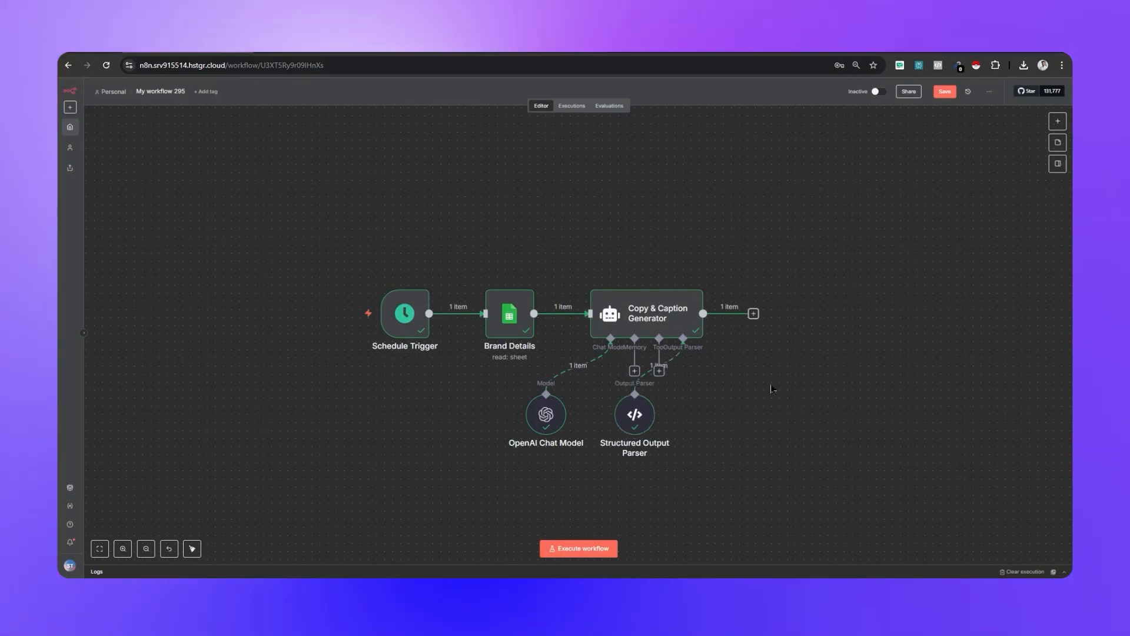
# Add an AI Agent node after the Copy & Caption Generator and return to the canvas
pyautogui.click(753, 314)
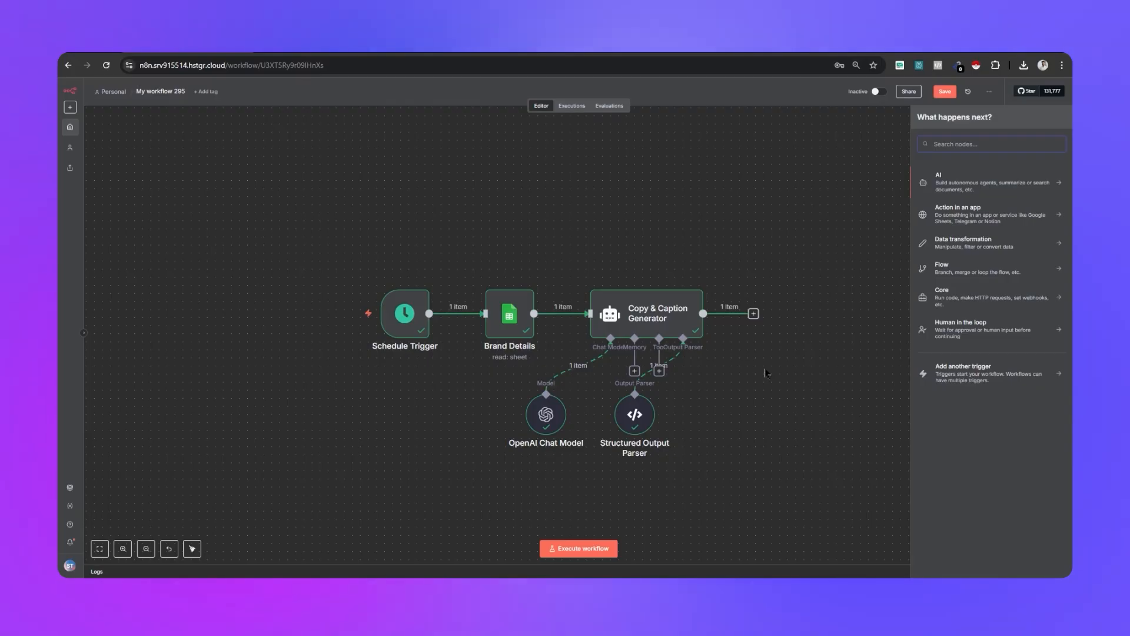
pyautogui.click(954, 189)
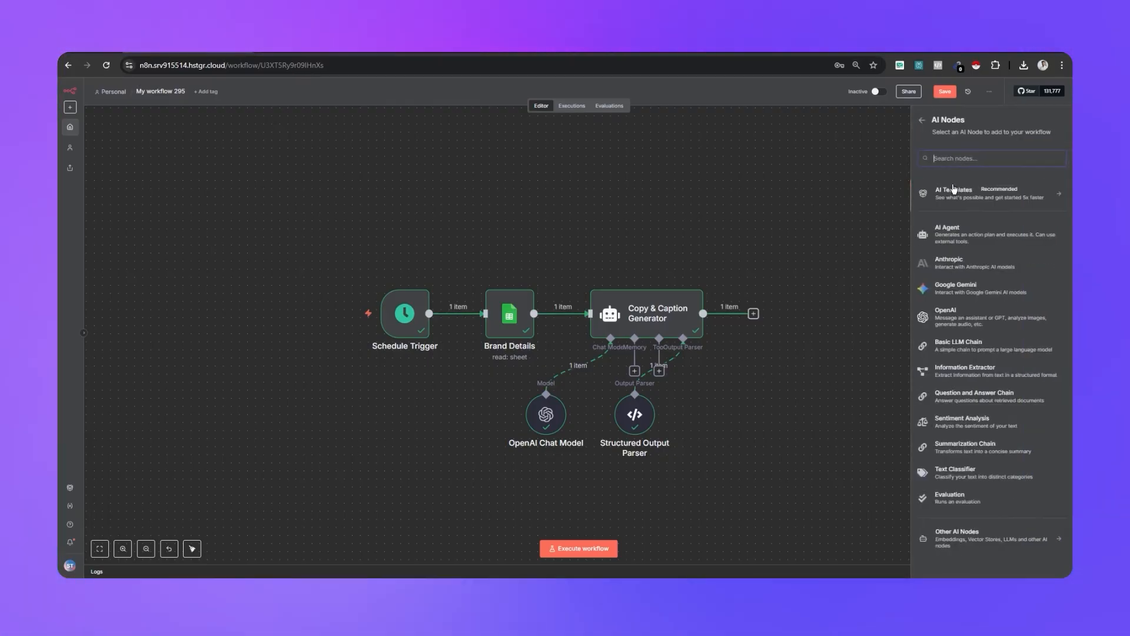
pyautogui.click(942, 231)
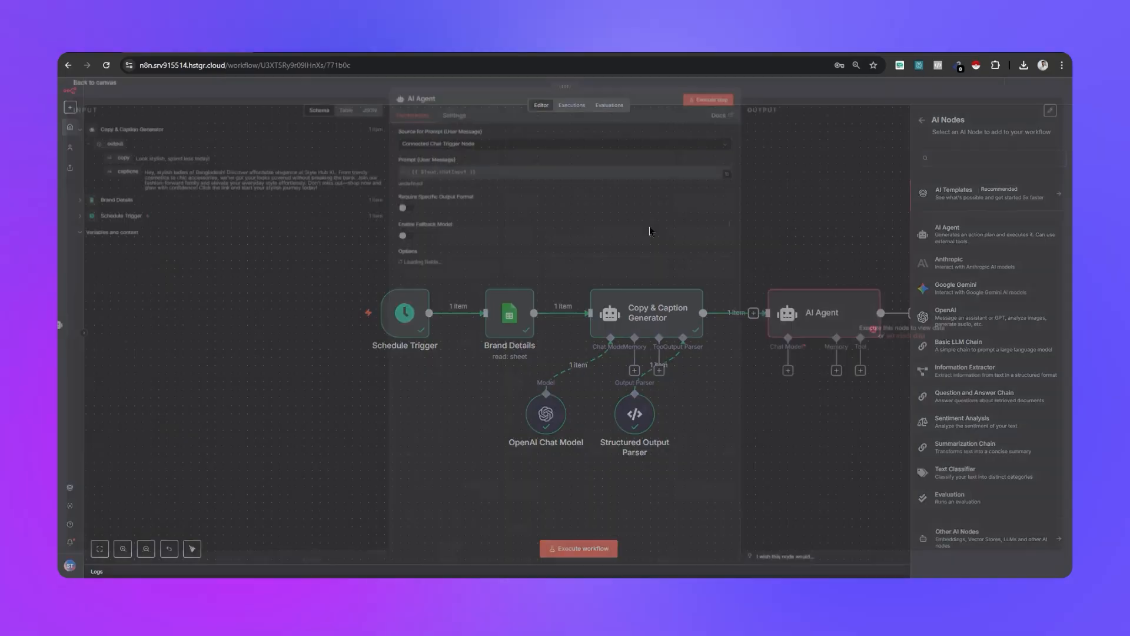
pyautogui.click(800, 100)
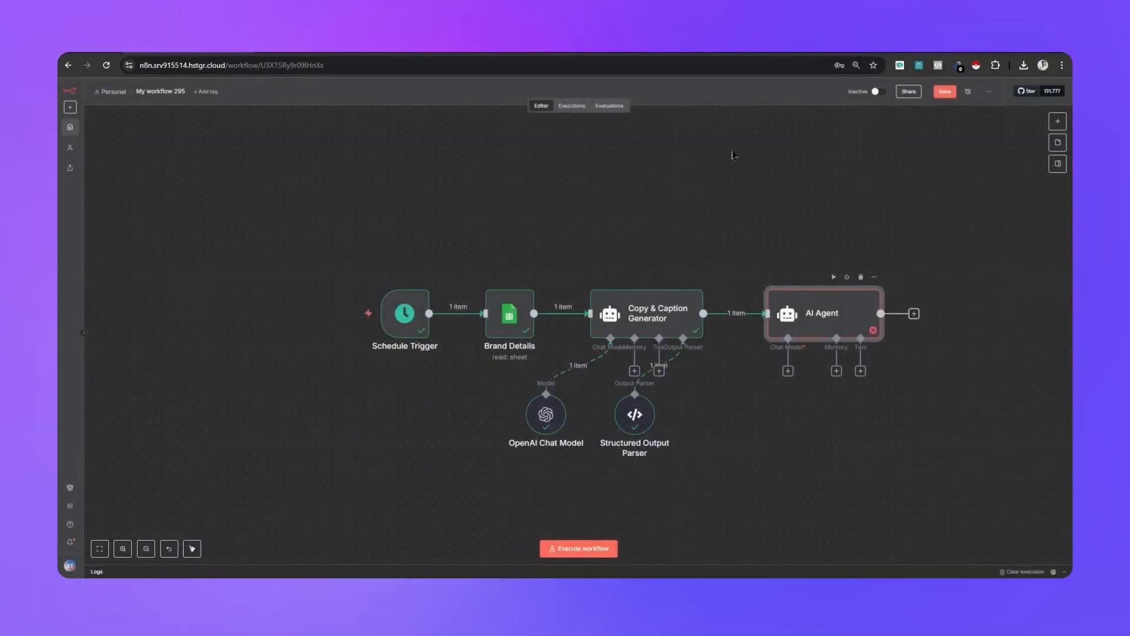
pyautogui.press('Return')
pyautogui.click(780, 83)
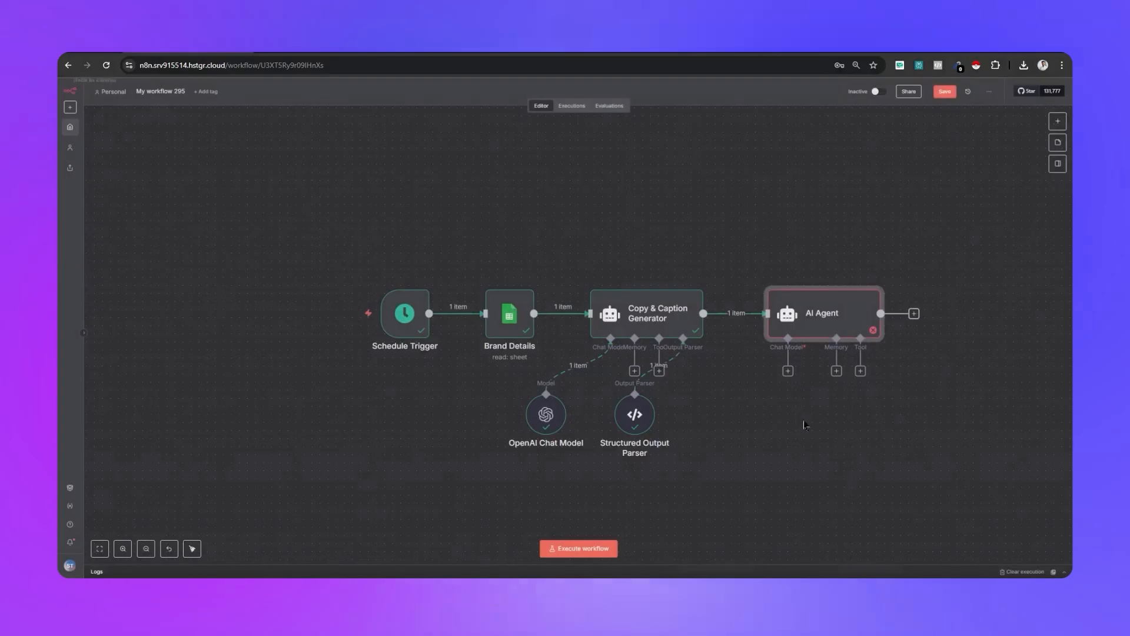
# Attach a separate OpenAI Chat Model to the new AI Agent and return to the canvas
pyautogui.click(788, 372)
pyautogui.scroll(-1, 918, 447)
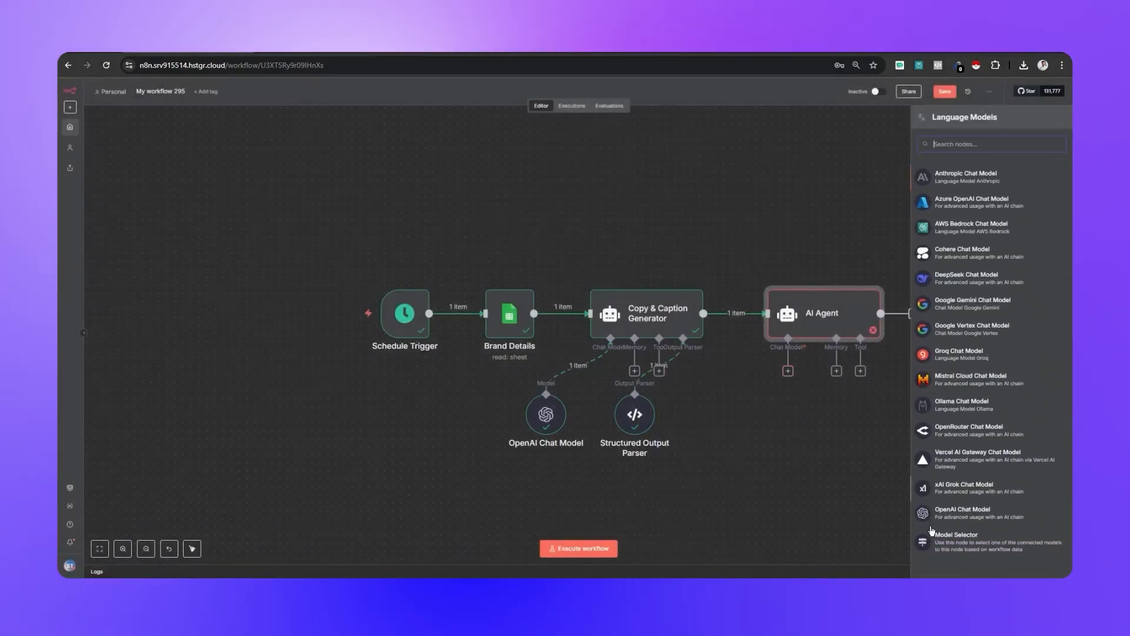
pyautogui.click(947, 513)
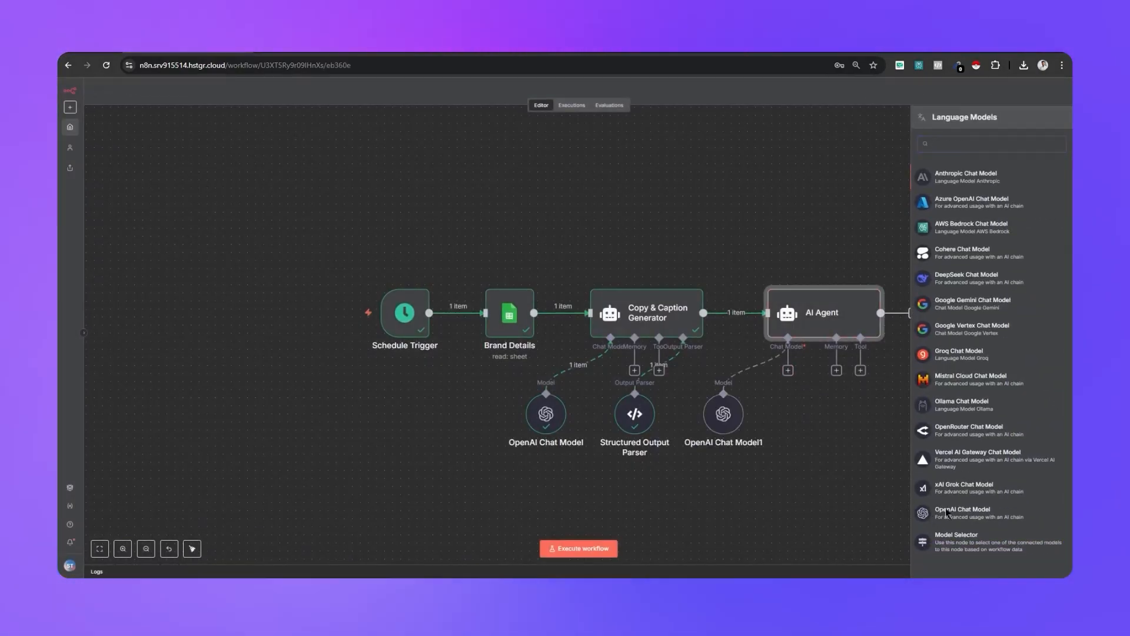
pyautogui.click(769, 94)
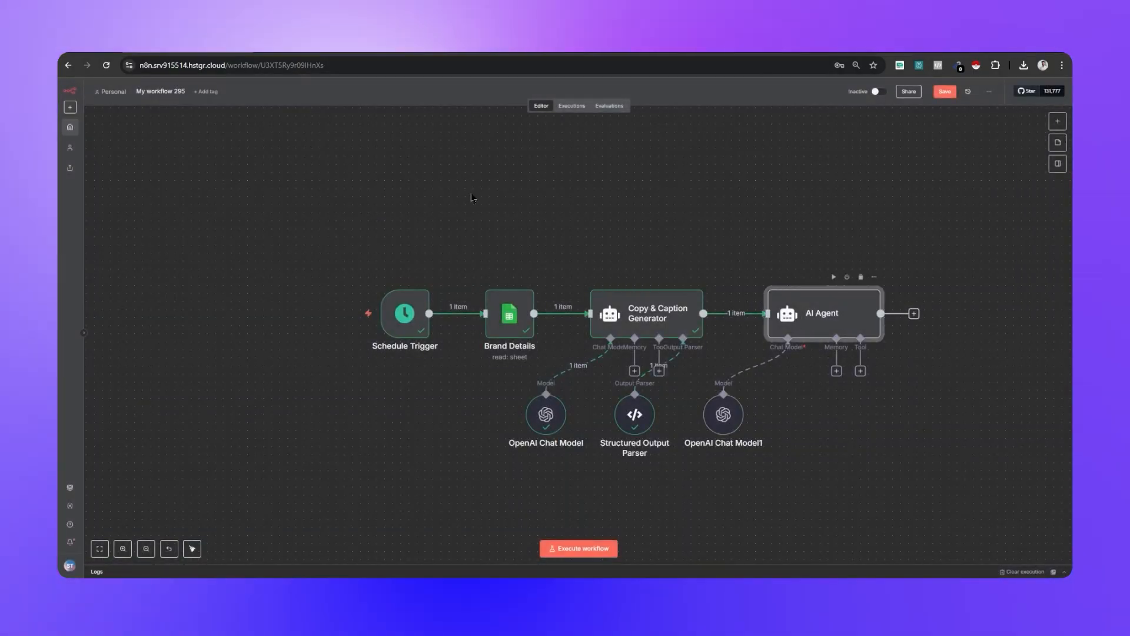
# Rename the new AI Agent node "Prompt Writer" and return to the canvas
pyautogui.press('Return')
pyautogui.click(421, 104)
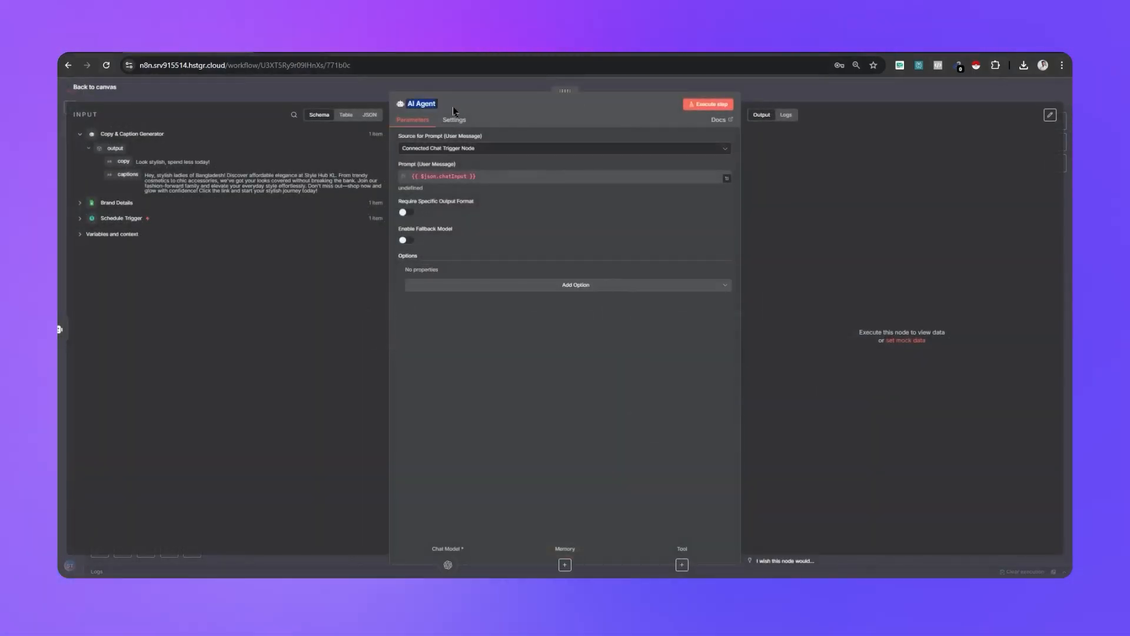
pyautogui.write('Prompt Erite')
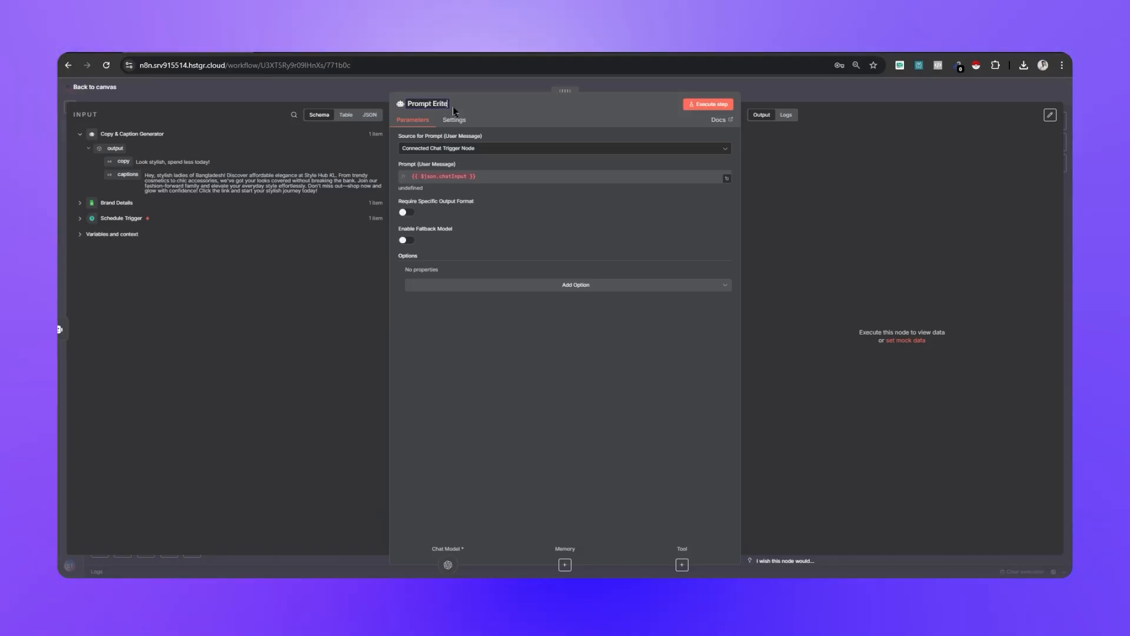
pyautogui.press('BackSpace')
pyautogui.press('BackSpace')
pyautogui.press('BackSpace')
pyautogui.press('BackSpace')
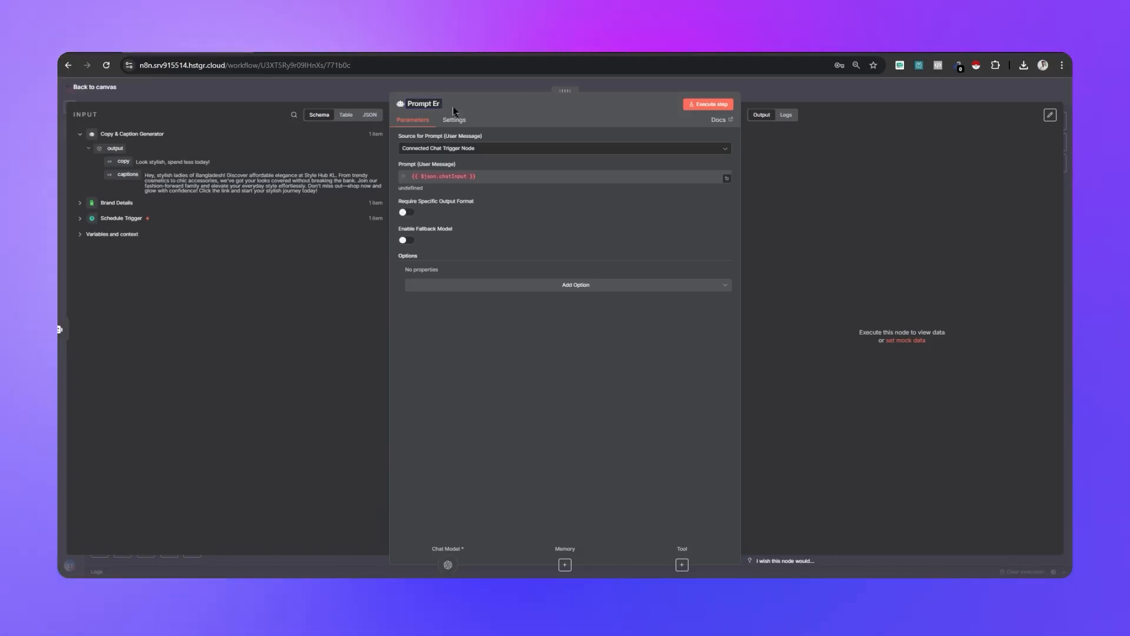
pyautogui.press('BackSpace')
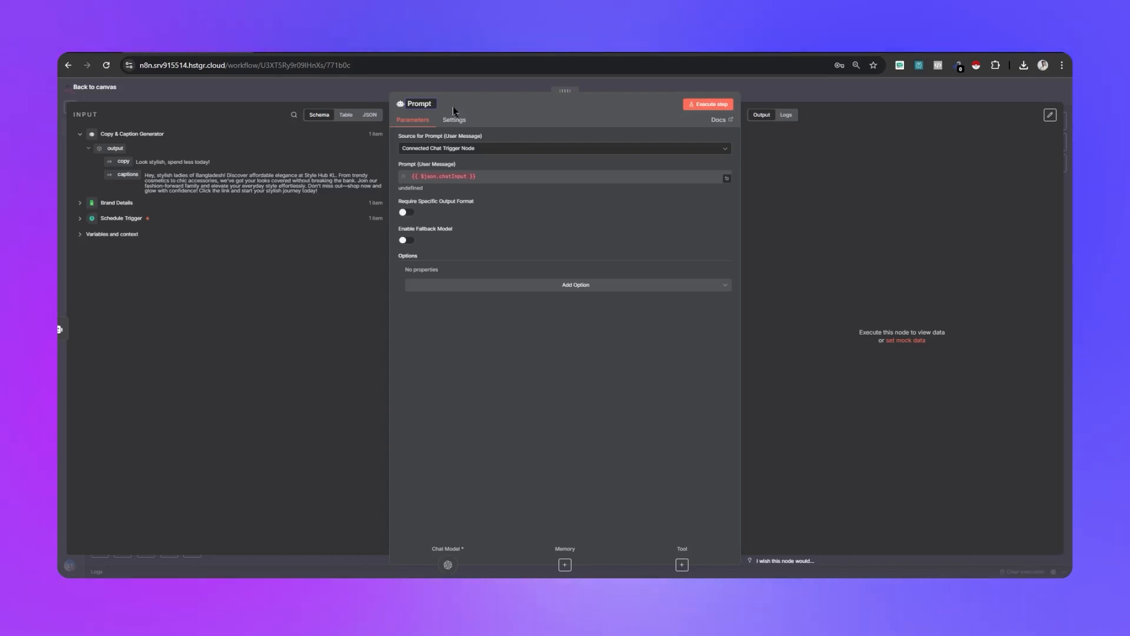
pyautogui.write('Writer')
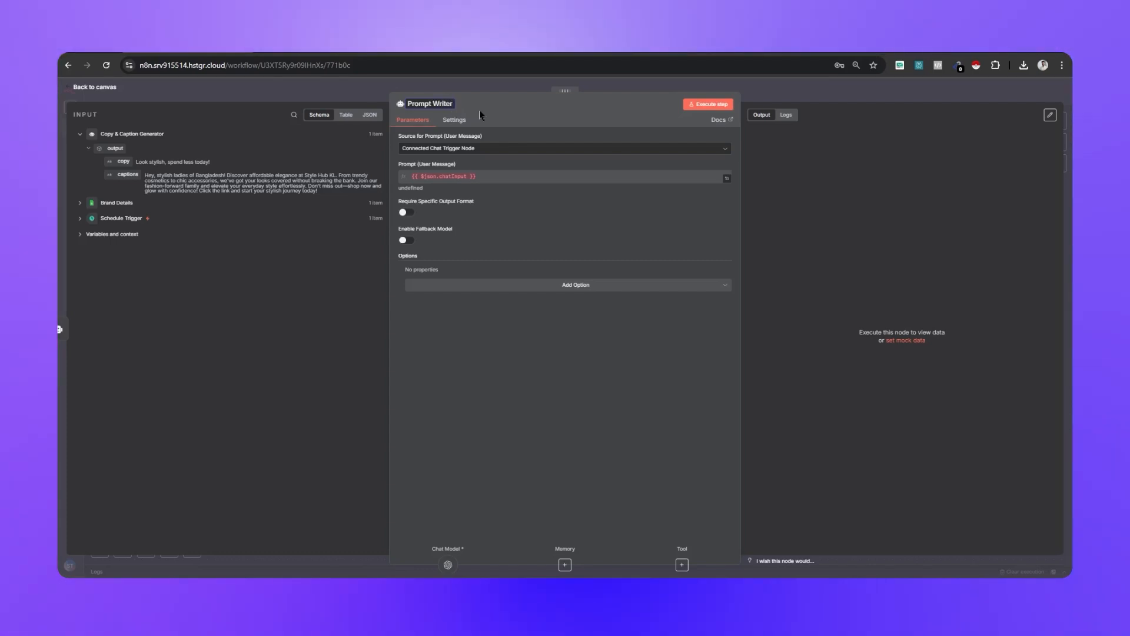
pyautogui.click(801, 93)
# Delete the Prompt Writer's separate chat model and connect its Chat Model input to the OpenAI Chat Model shared with the Copy & Caption Generator
pyautogui.click(794, 445)
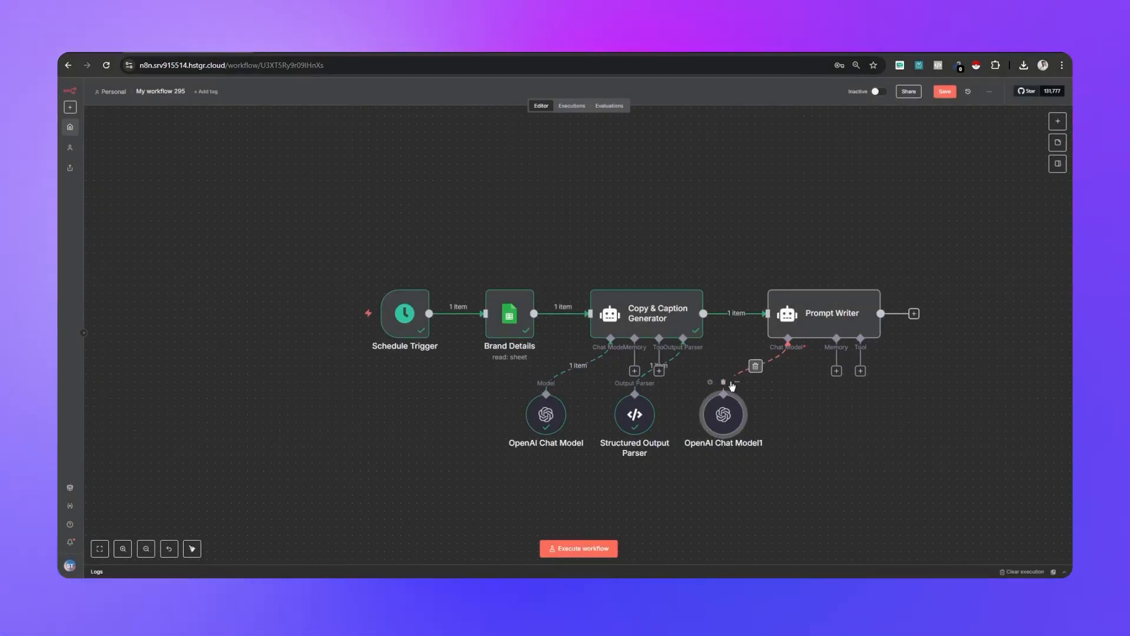
pyautogui.click(724, 381)
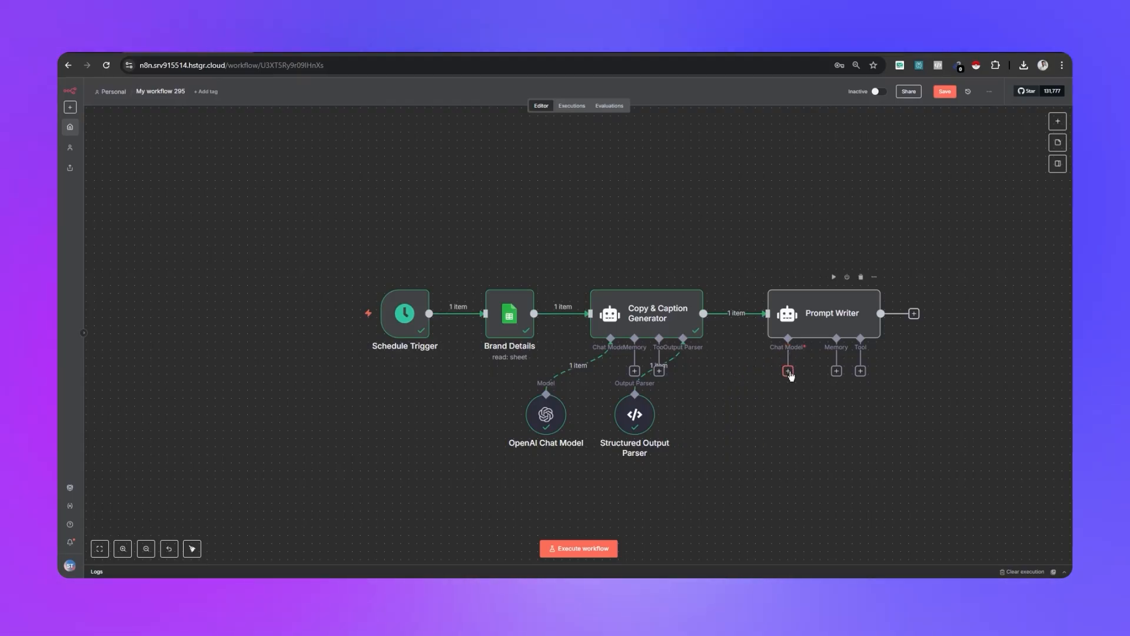
pyautogui.moveTo(788, 338); pyautogui.dragTo(562, 394)
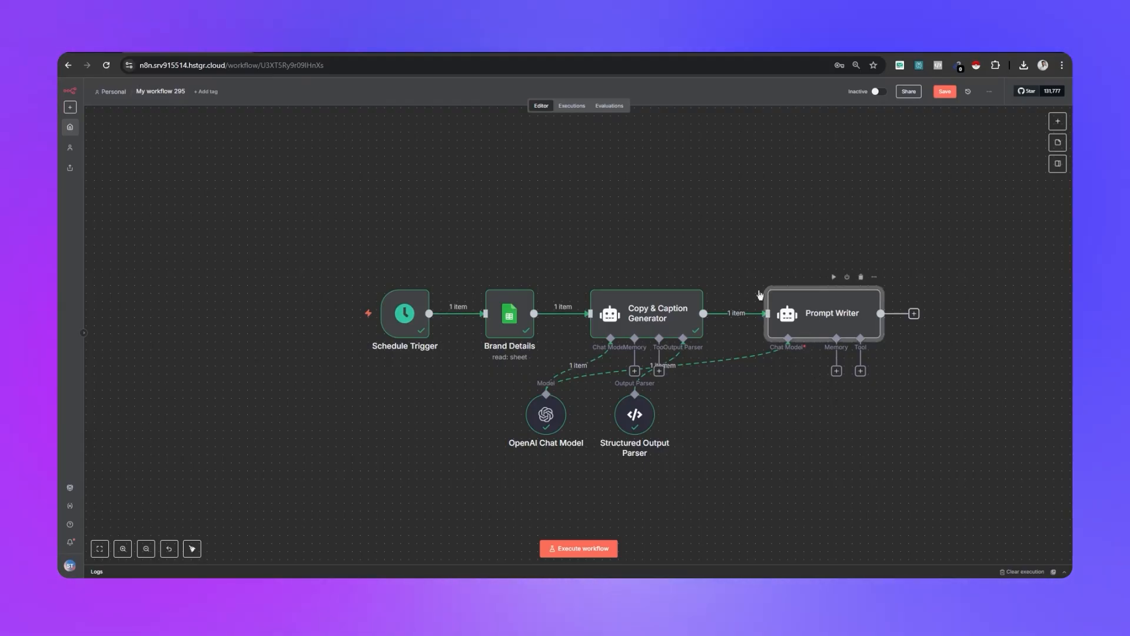
# Set the Prompt Writer's prompt source to "Define below" and open the user message in the full expression editor
pyautogui.doubleClick(817, 317)
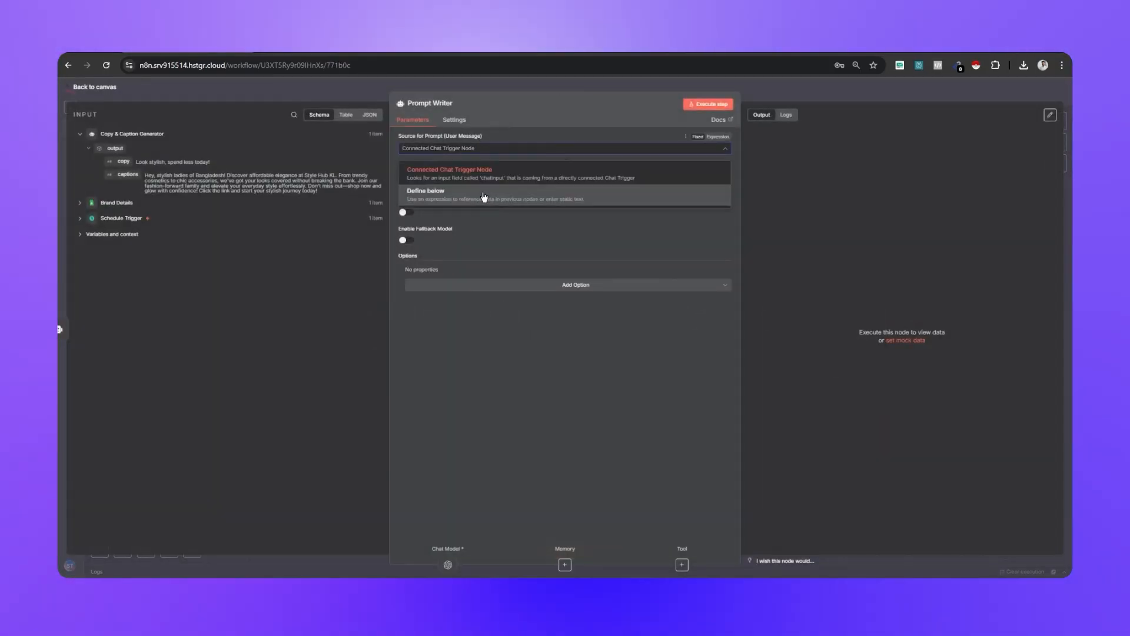
pyautogui.click(485, 205)
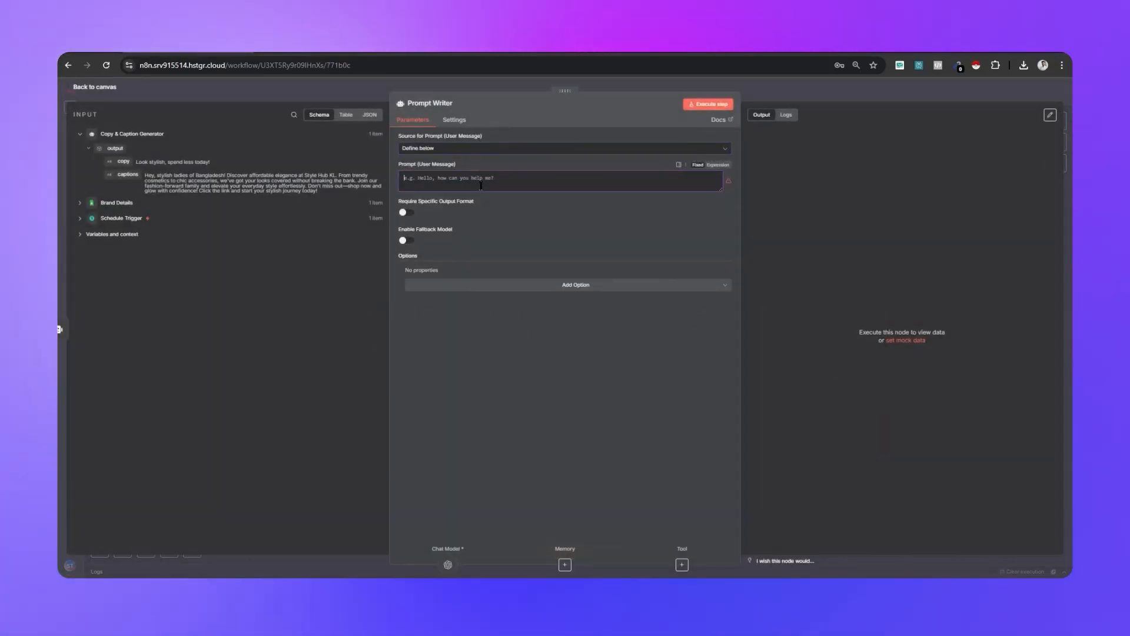
pyautogui.click(726, 184)
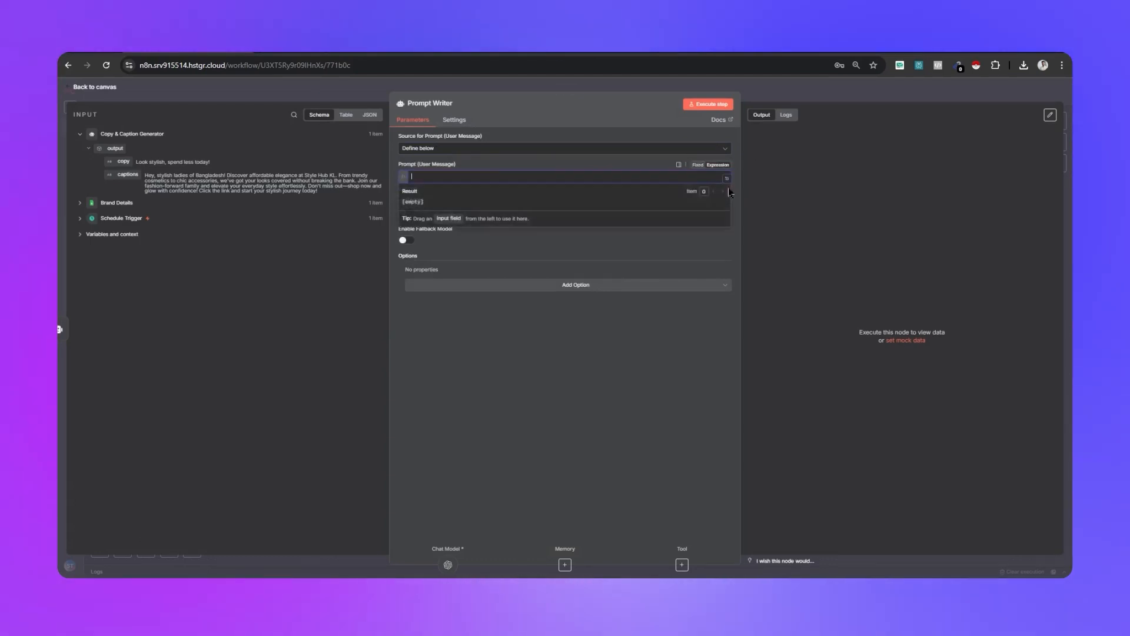
pyautogui.click(728, 180)
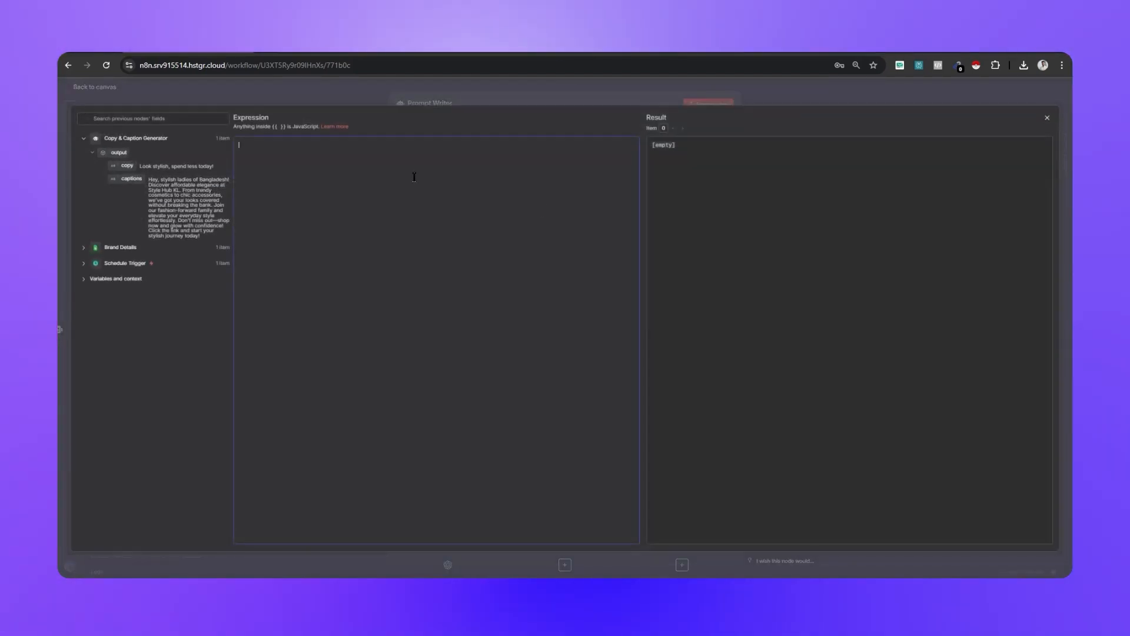
pyautogui.write('This ')
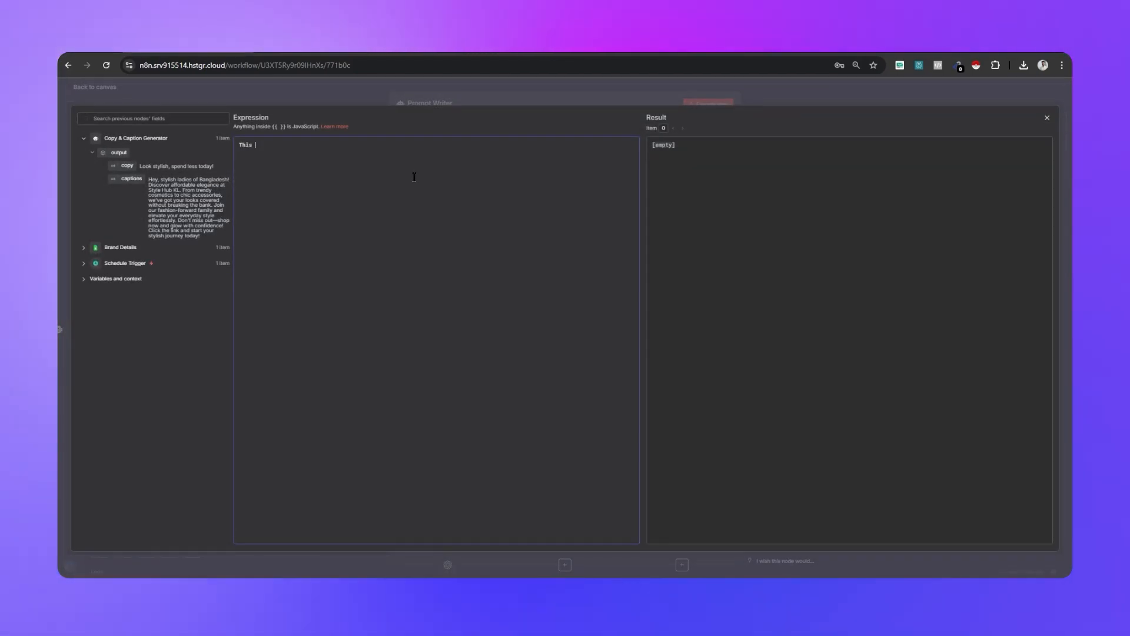
pyautogui.write('is my brand ')
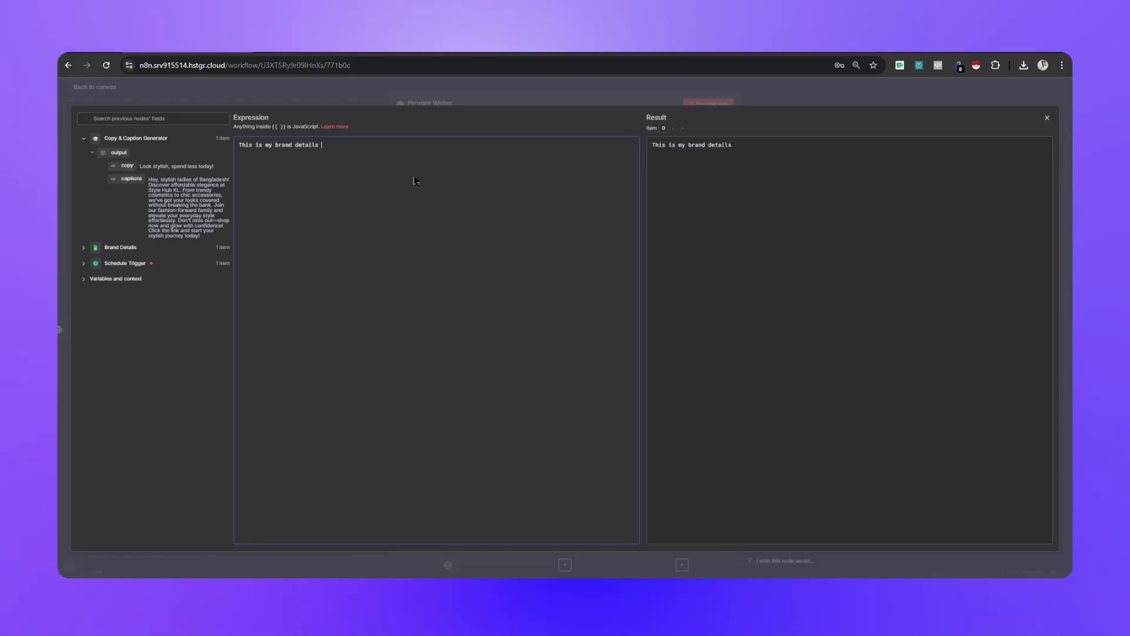
pyautogui.write('details')
pyautogui.press('BackSpace')
pyautogui.press('BackSpace')
pyautogui.press('BackSpace')
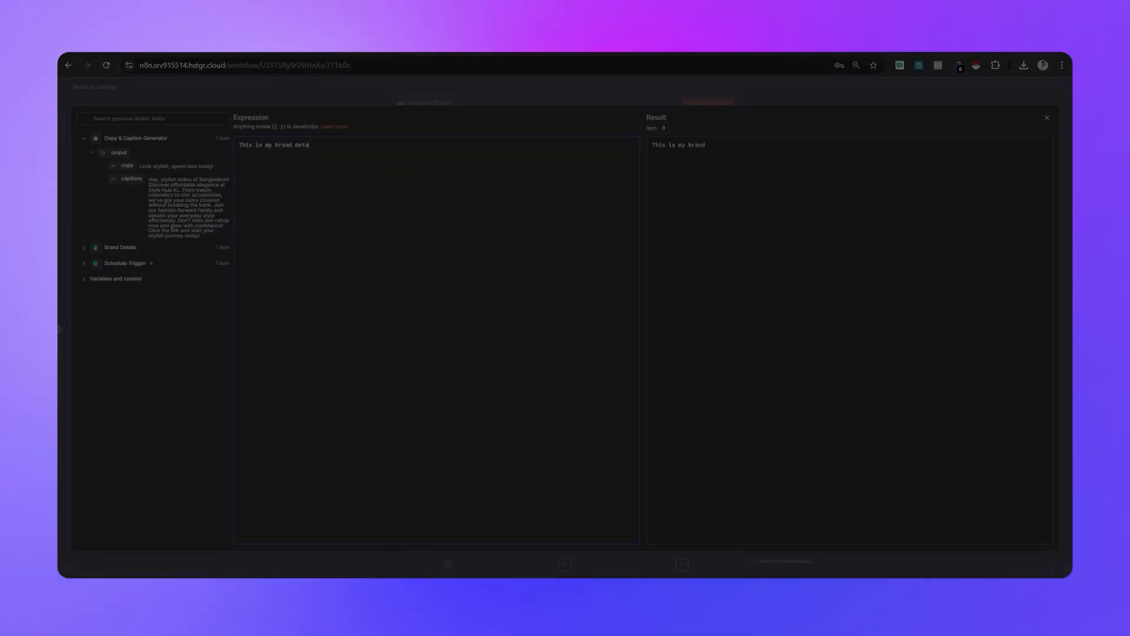
pyautogui.write('ils.')
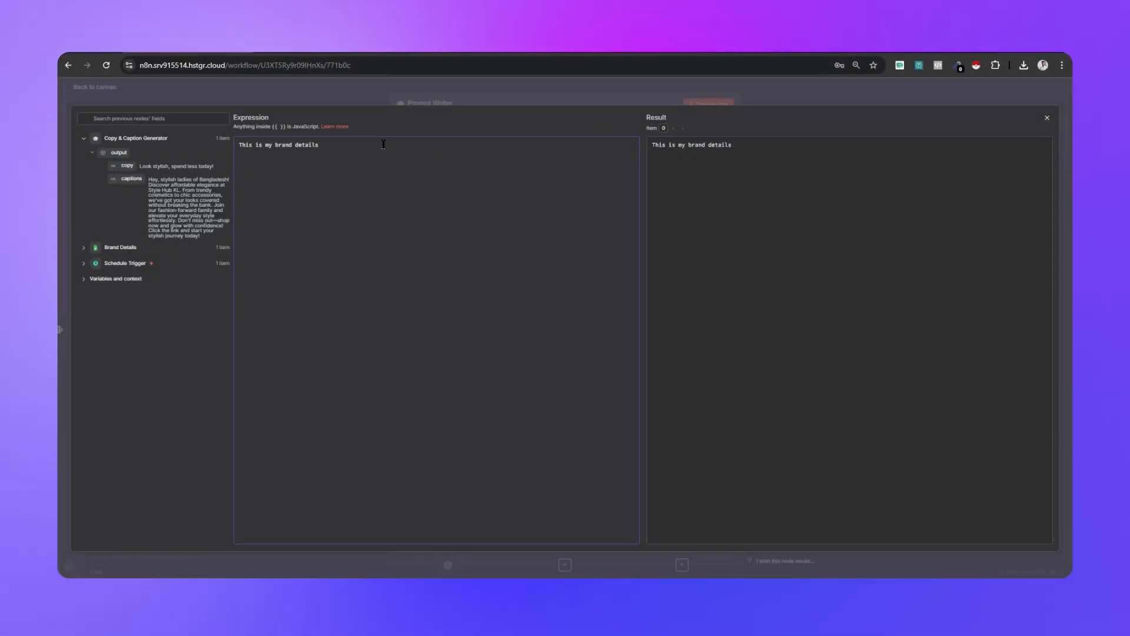
pyautogui.hotkey('ctrl', 'a')
pyautogui.press('BackSpace')
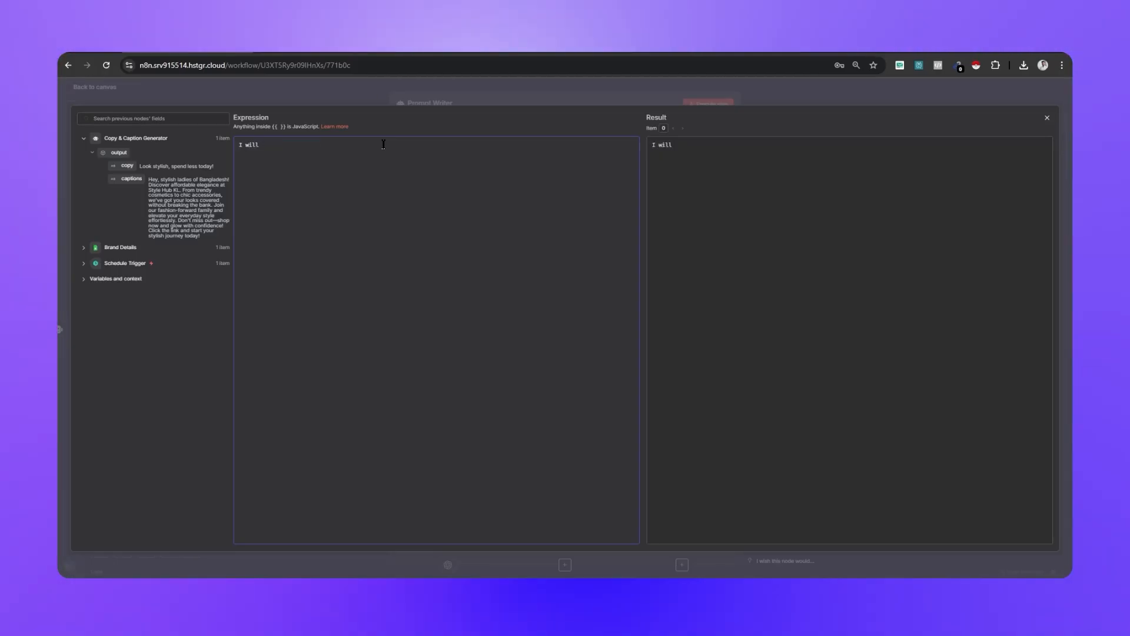
# Write the opening line "I will give you my brand details, mt social media post's copy & caption -" in the Prompt Writer's message
pyautogui.write('I will w')
pyautogui.press('BackSpace')
pyautogui.write('g')
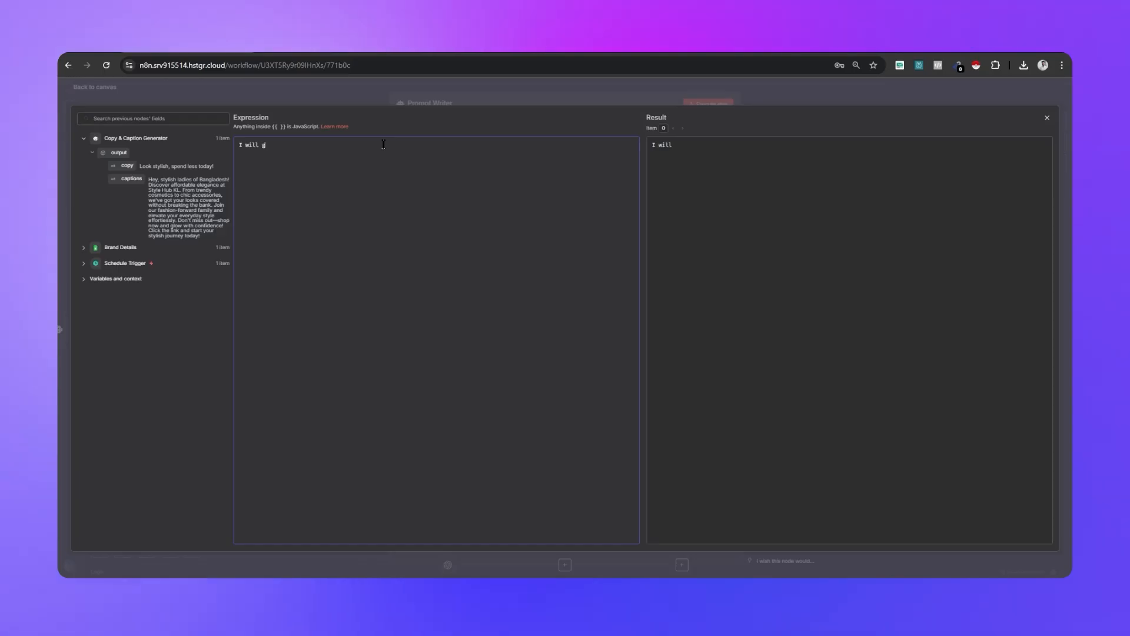
pyautogui.write('ive you ')
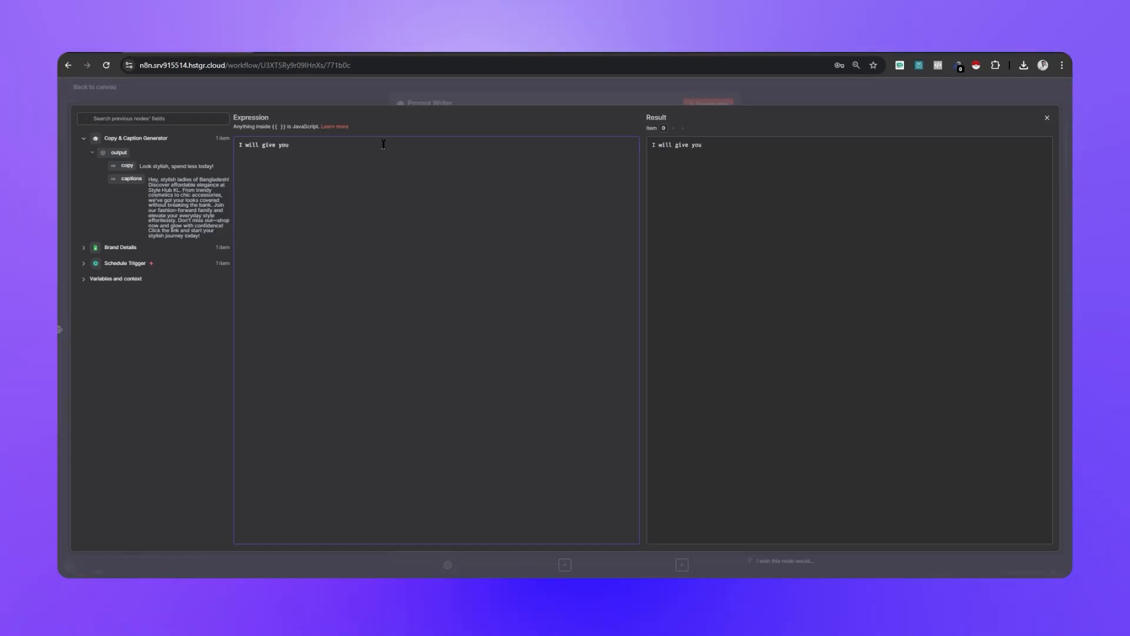
pyautogui.write('a')
pyautogui.press('BackSpace')
pyautogui.press('BackSpace')
pyautogui.write('my')
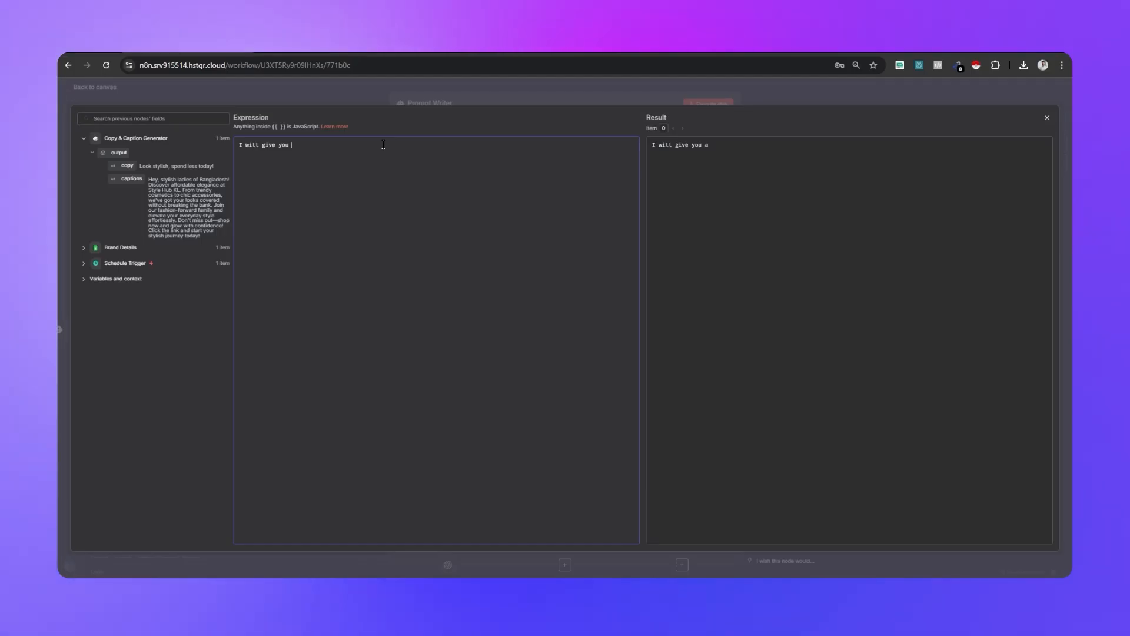
pyautogui.write(' brand details')
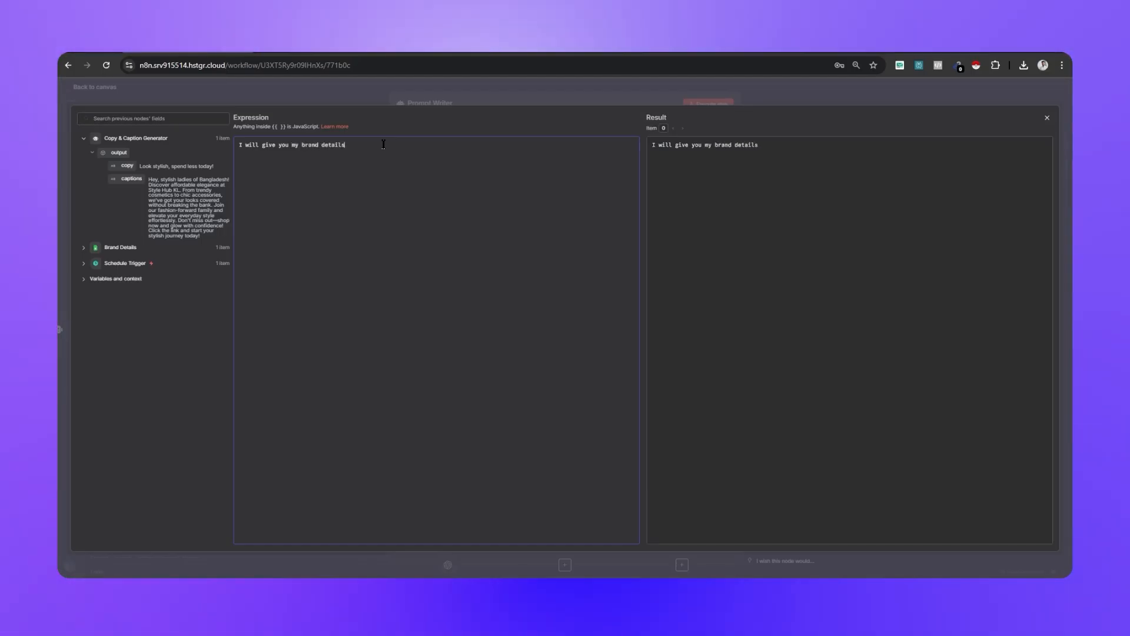
pyautogui.write('.')
pyautogui.press('BackSpace')
pyautogui.press('BackSpace')
pyautogui.write(', m')
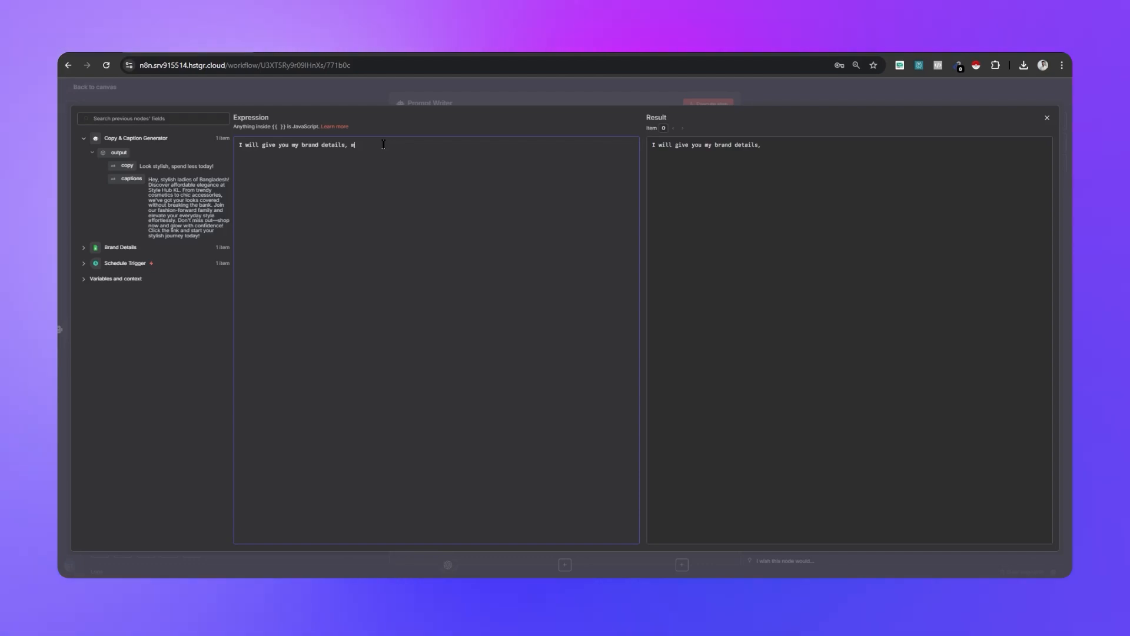
pyautogui.write('t co')
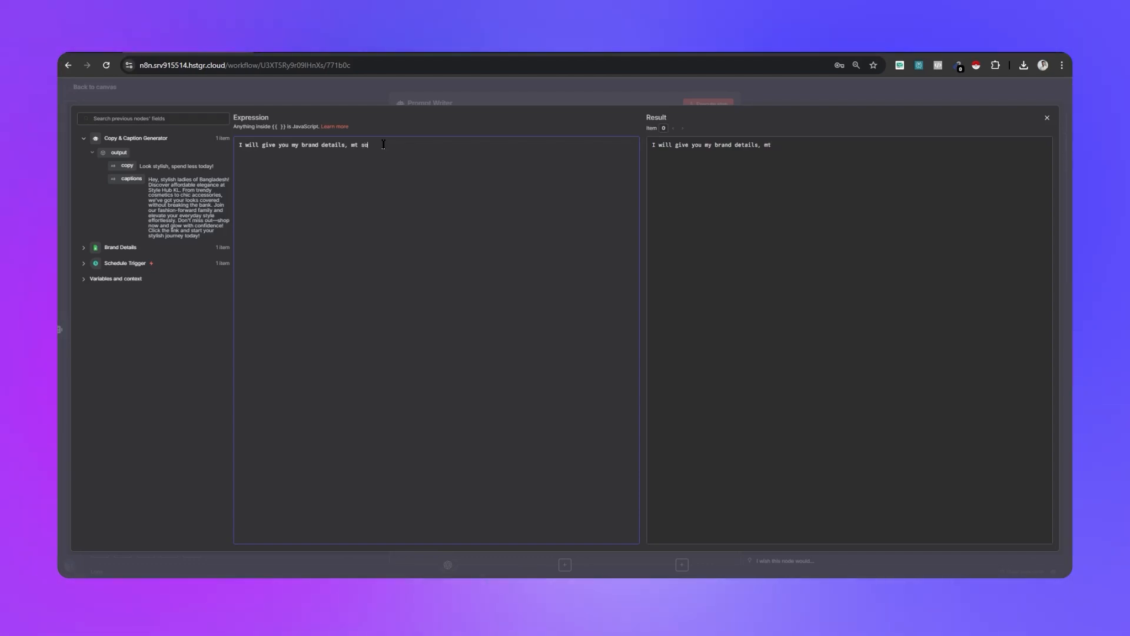
pyautogui.write('cial media')
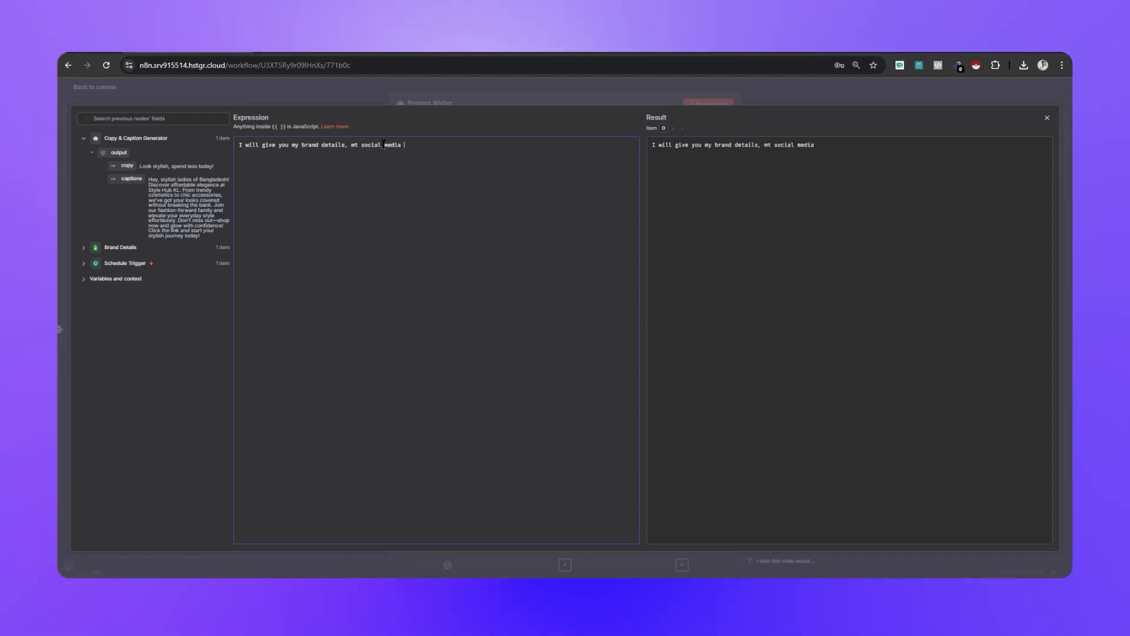
pyautogui.write(" post's")
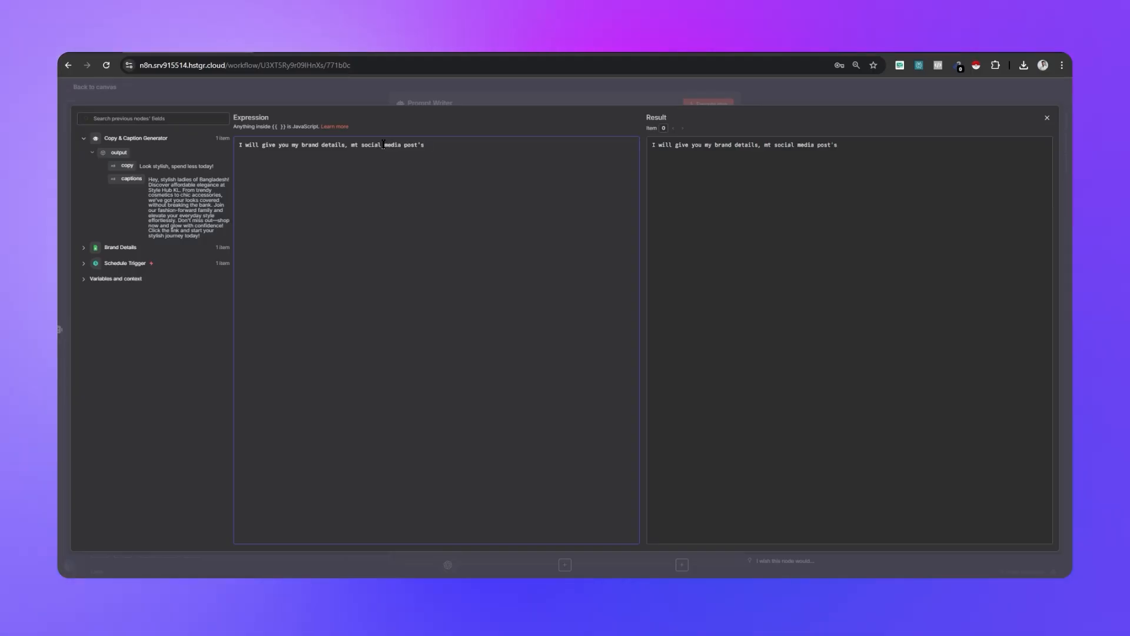
pyautogui.write(' copy, ca')
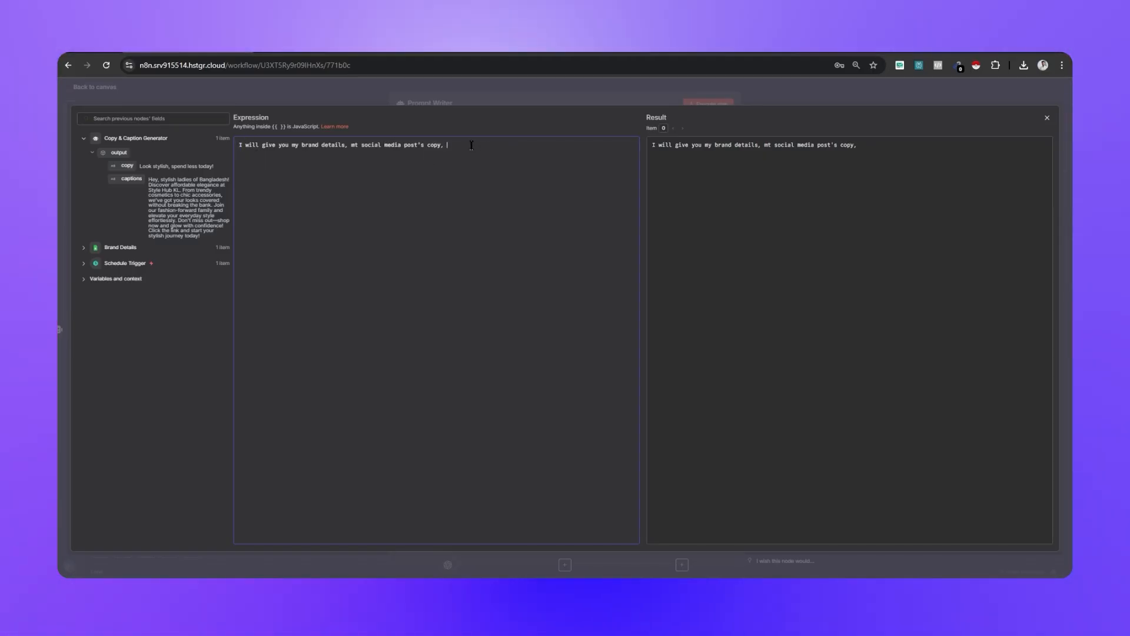
pyautogui.press('BackSpace')
pyautogui.write('& ')
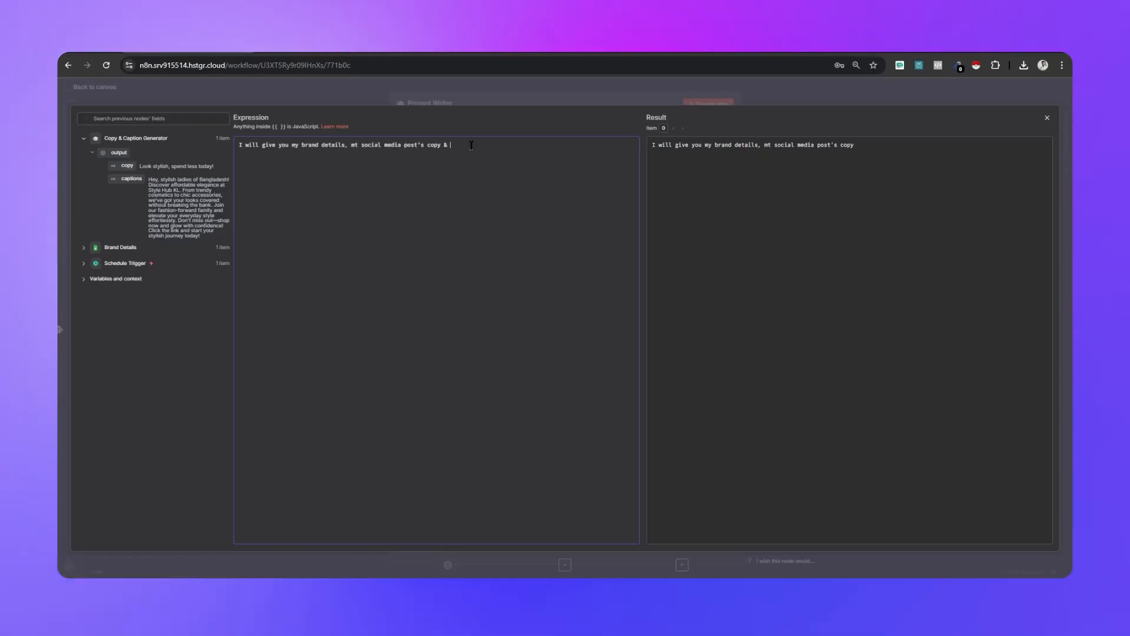
pyautogui.write('caption')
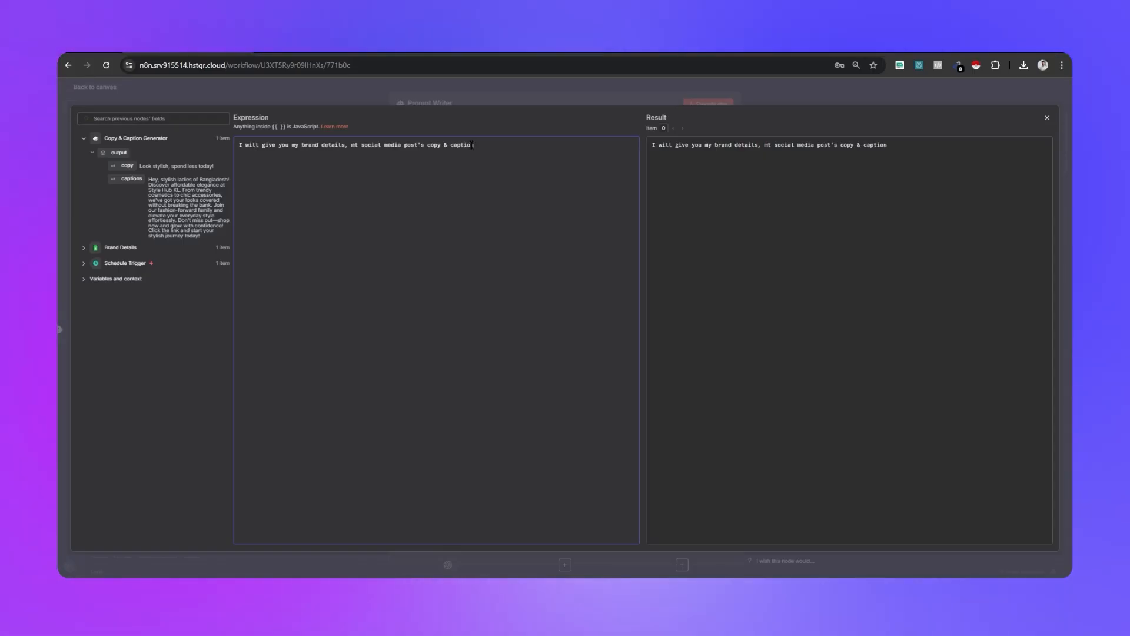
pyautogui.write(' -')
pyautogui.press('Return')
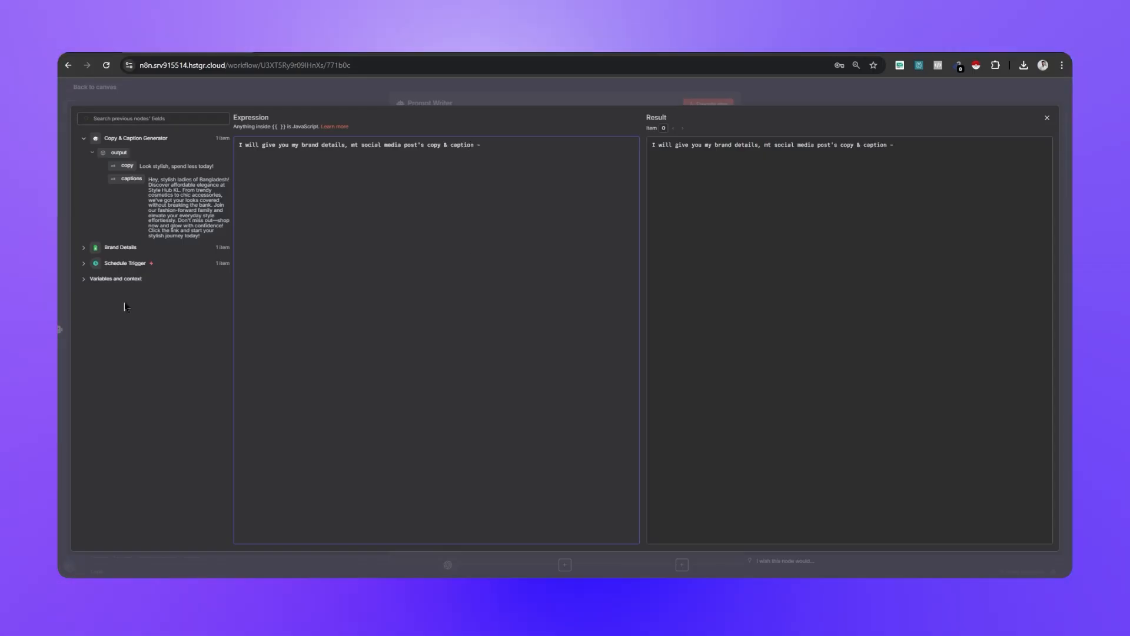
# Insert the Brand Details node's Brand Details field below the opening line and label it "Brand Details:"
pyautogui.click(114, 248)
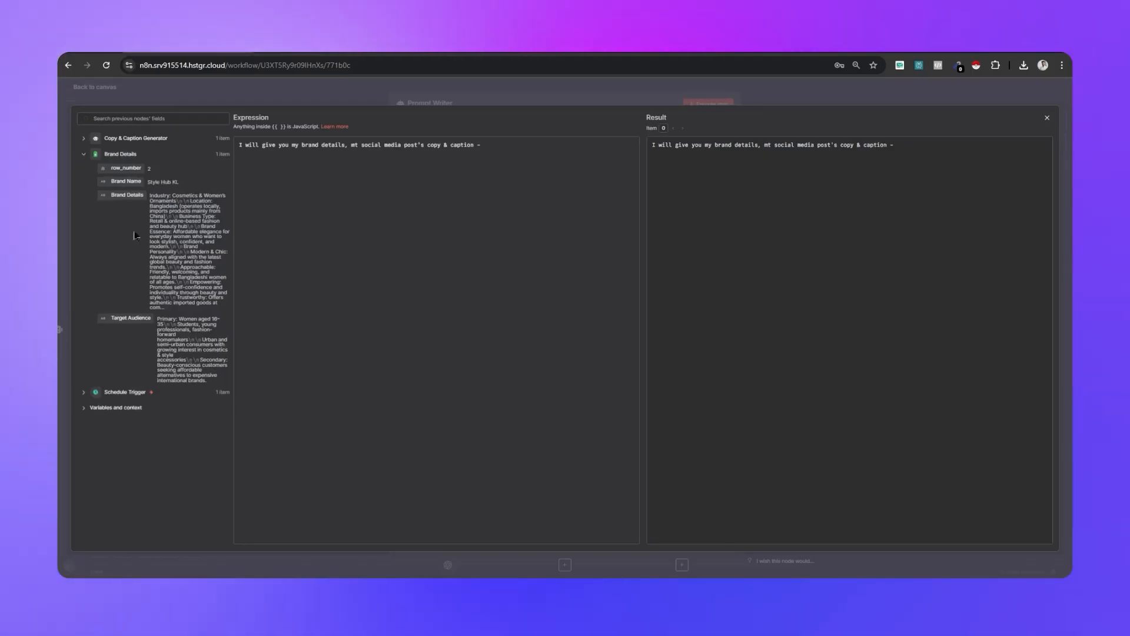
pyautogui.moveTo(119, 196); pyautogui.dragTo(278, 187)
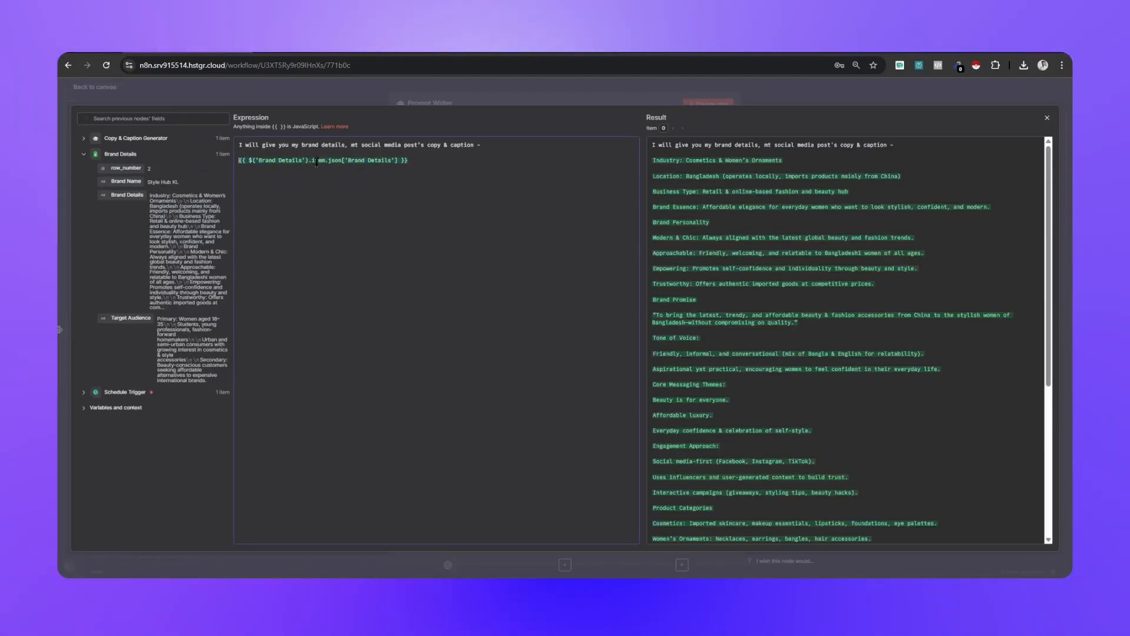
pyautogui.write('Brand ')
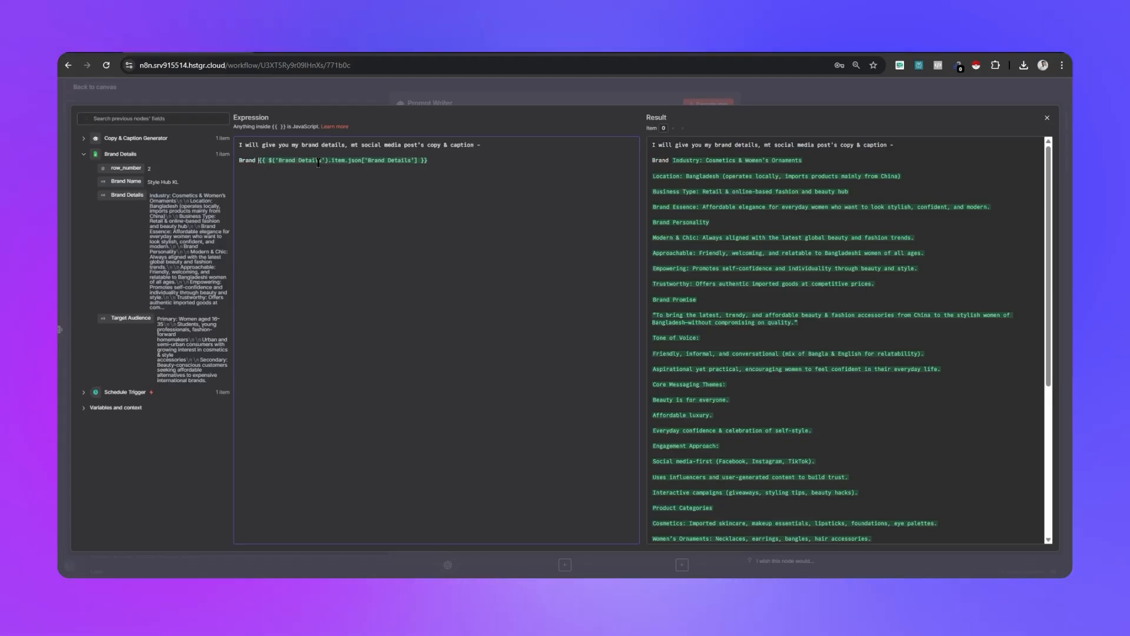
pyautogui.write('Det')
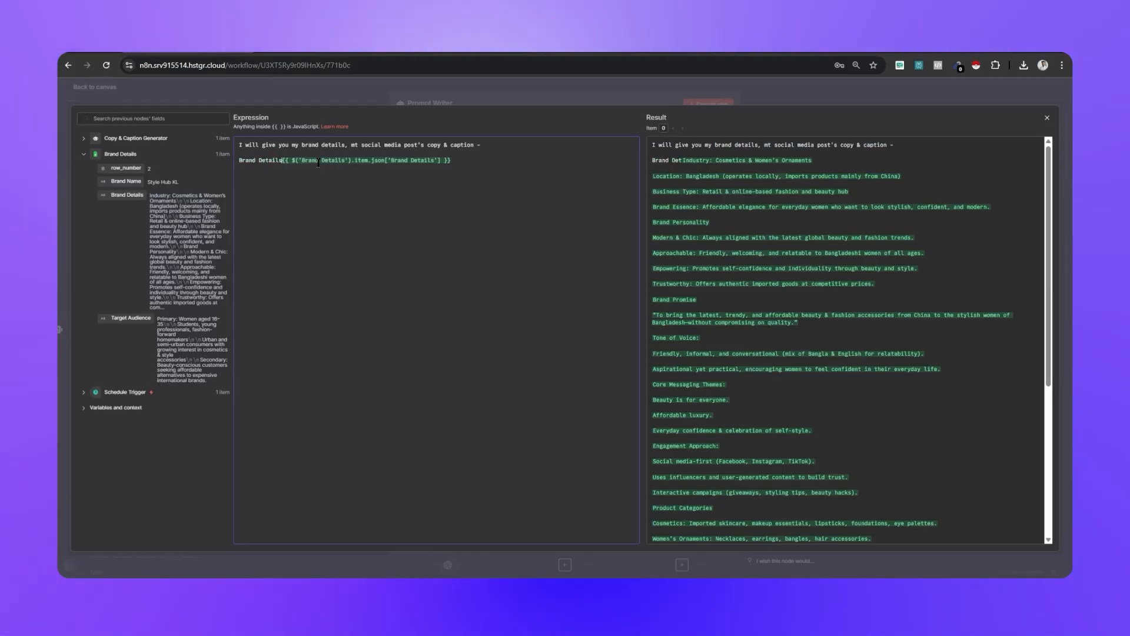
pyautogui.write('ails:')
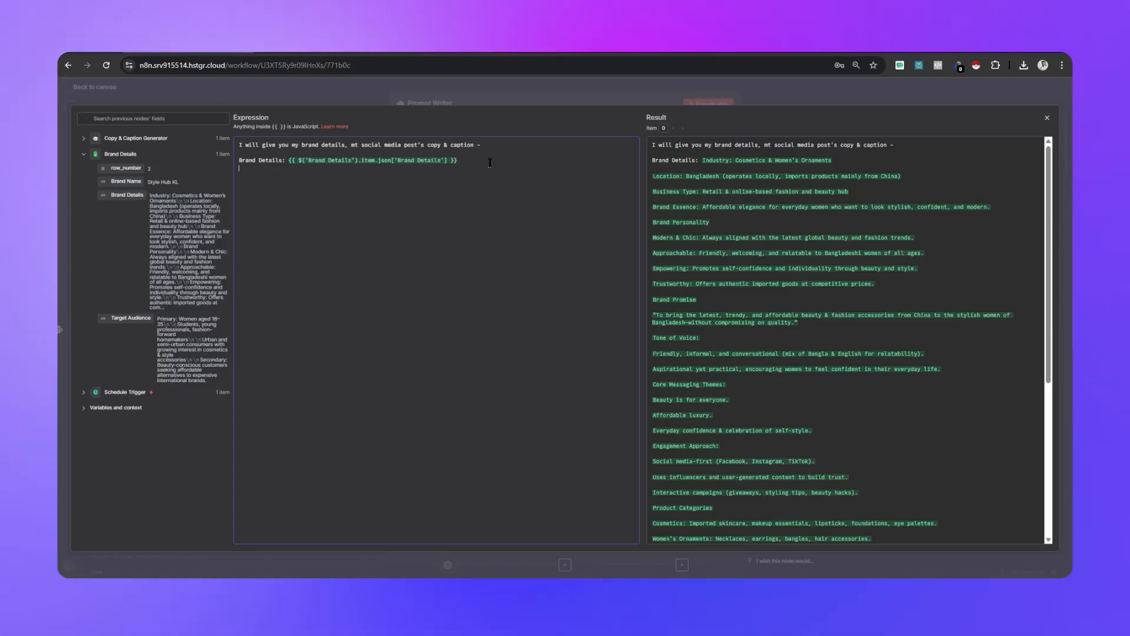
# Add the labels "Copy:" and "Caption:" on separate lines below the brand details
pyautogui.press('BackSpace')
pyautogui.write('Cop')
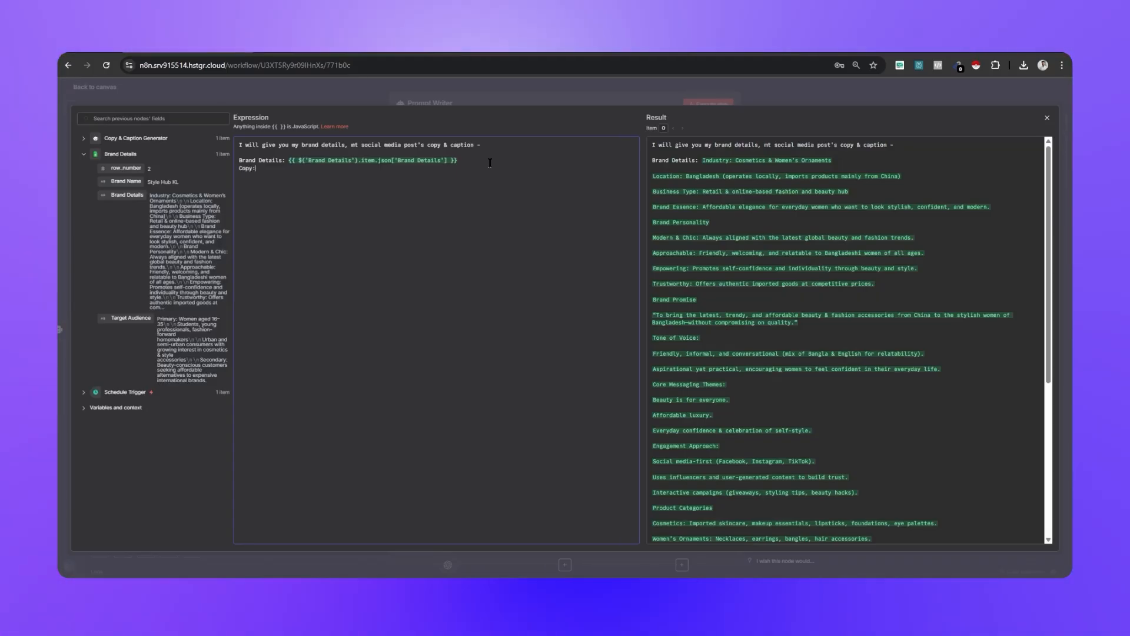
pyautogui.write('y:')
pyautogui.press('Return')
pyautogui.write('Capt')
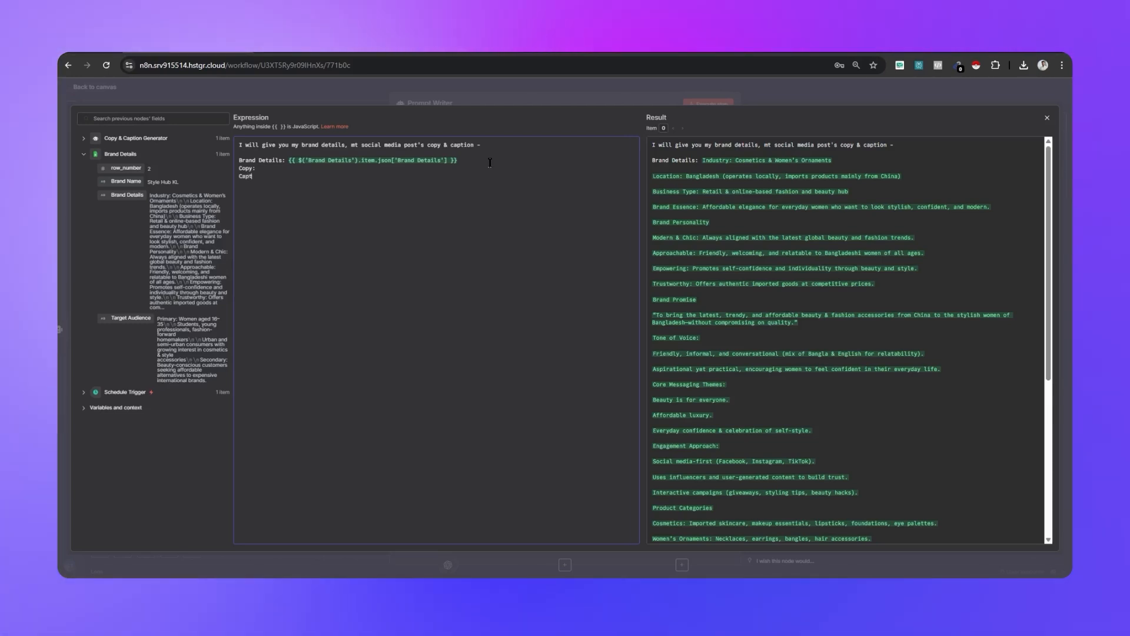
pyautogui.write('ion:')
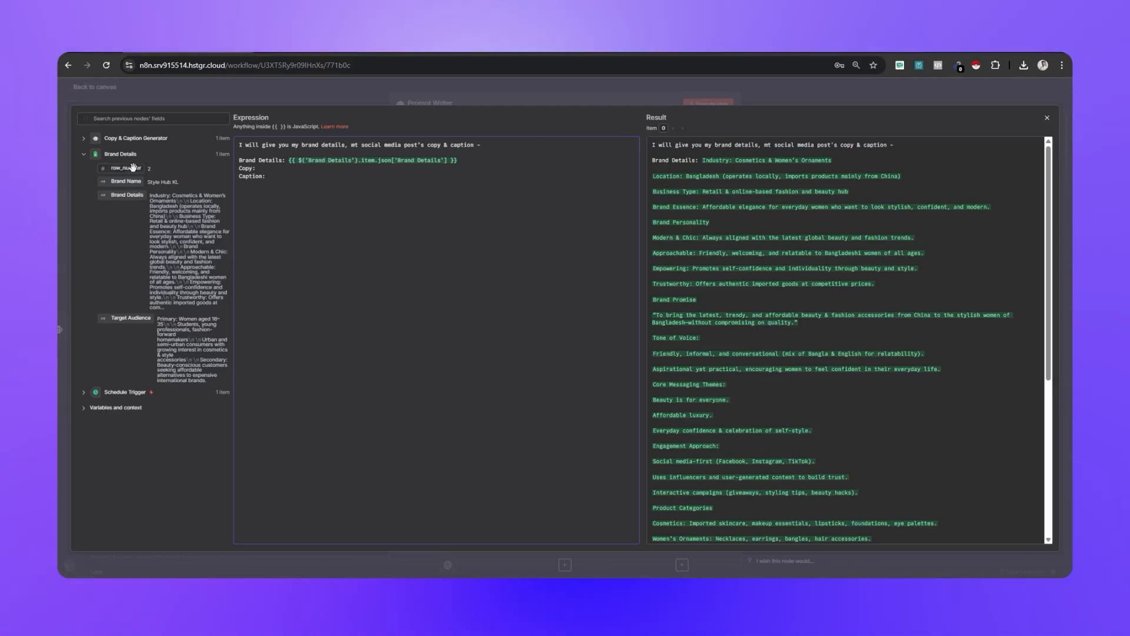
# Insert the Copy & Caption Generator's copy and captions output fields after the "Copy:" and "Caption:" labels
pyautogui.click(121, 155)
pyautogui.click(83, 154)
pyautogui.click(97, 146)
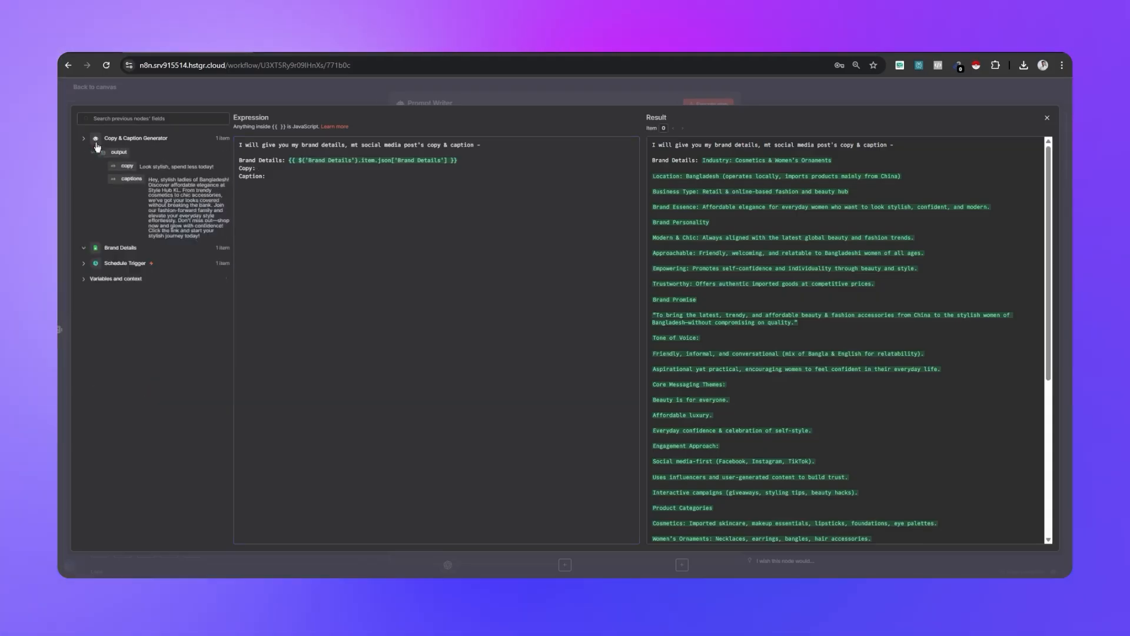
pyautogui.moveTo(126, 166); pyautogui.dragTo(286, 176)
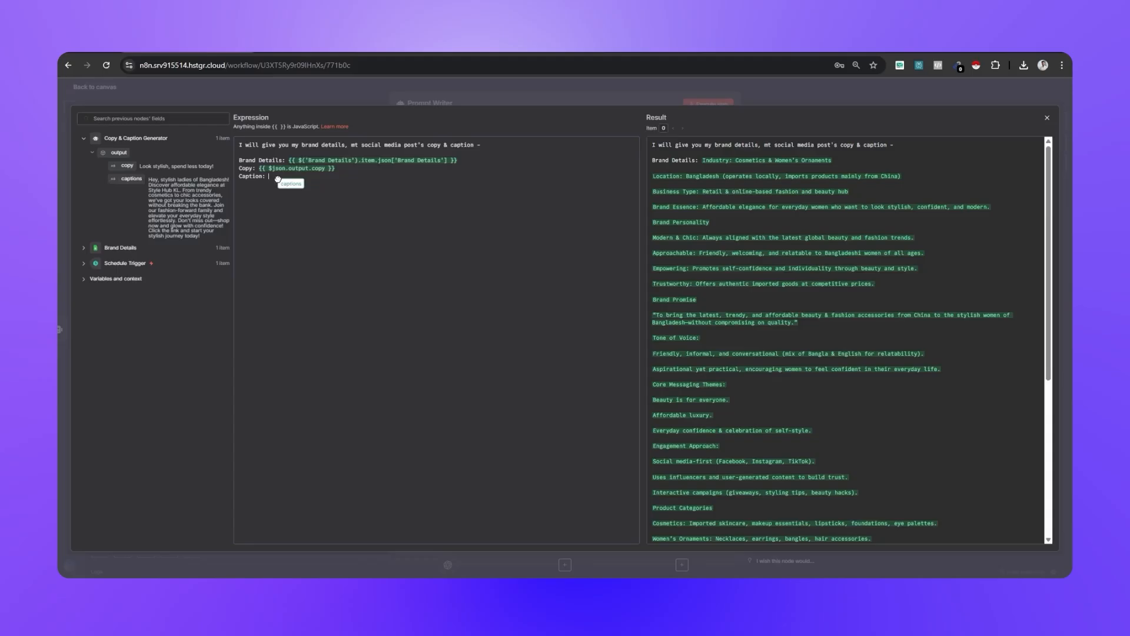
# Add an instruction below the caption line, separated by a blank line, beginning "The copy text should be in the prompt"
pyautogui.click(372, 176)
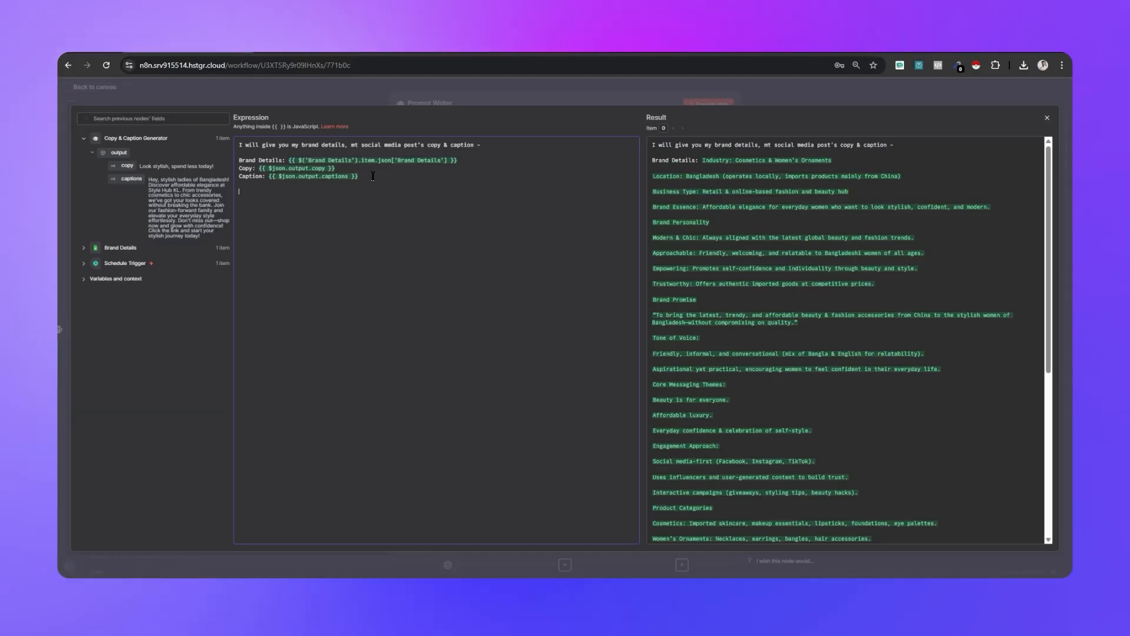
pyautogui.press('Return')
pyautogui.press('Return')
pyautogui.write('The copy')
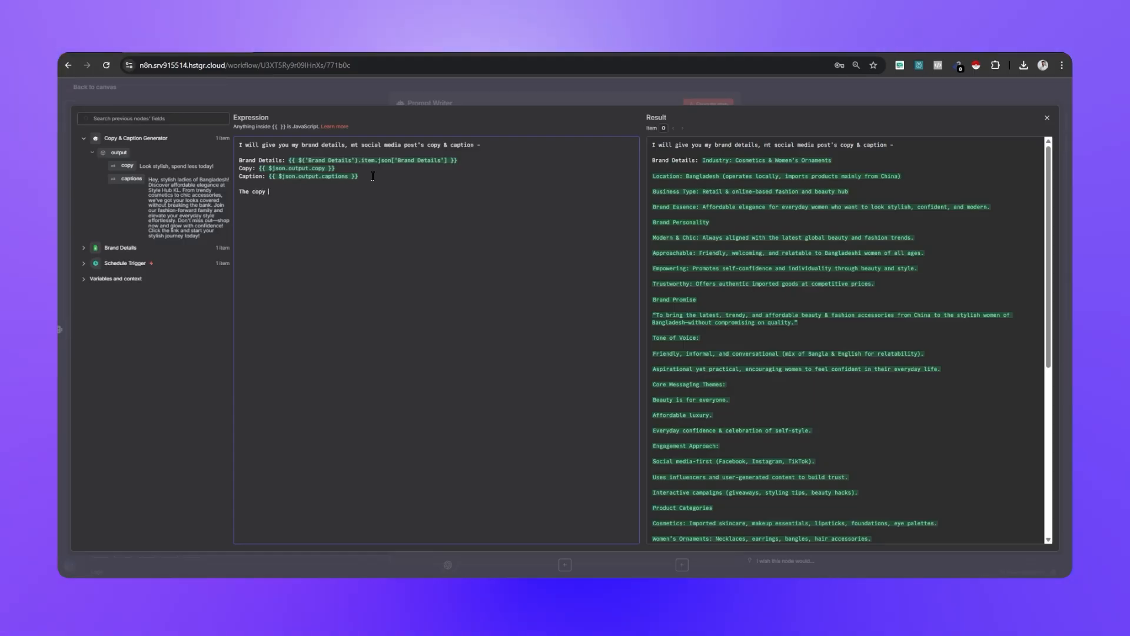
pyautogui.write(' te')
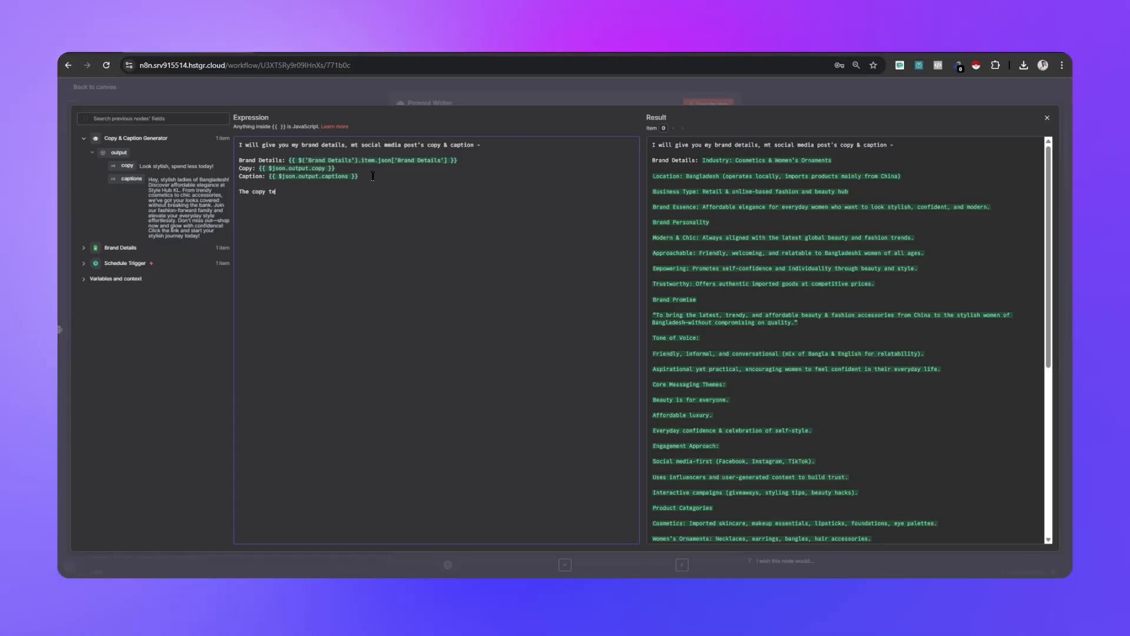
pyautogui.write('xt should')
pyautogui.write('p')
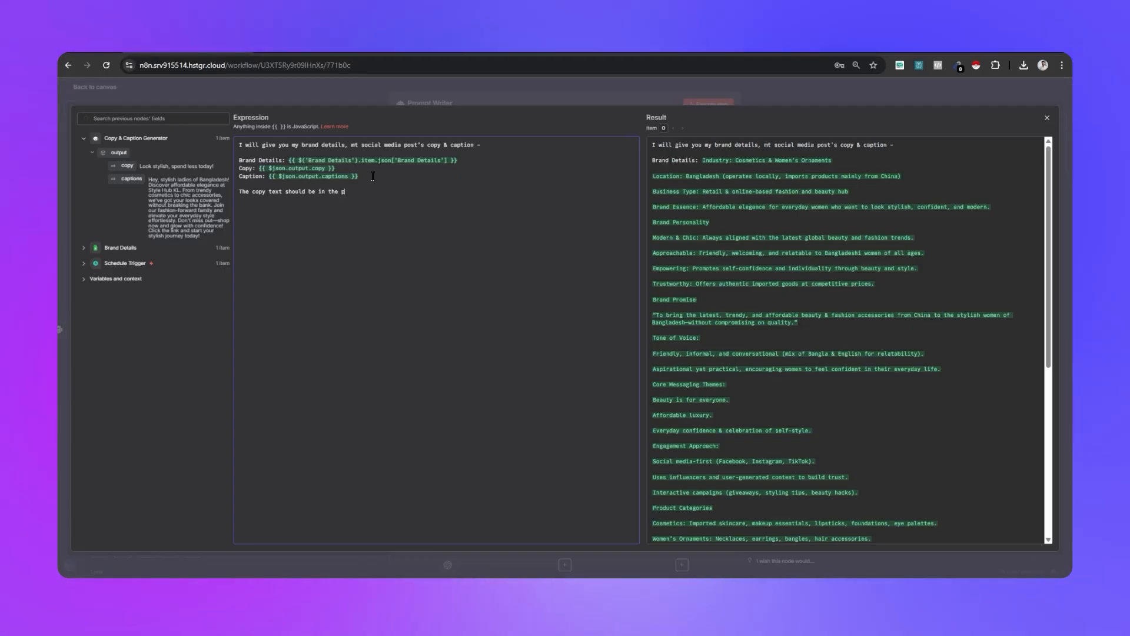
pyautogui.write('rompt w')
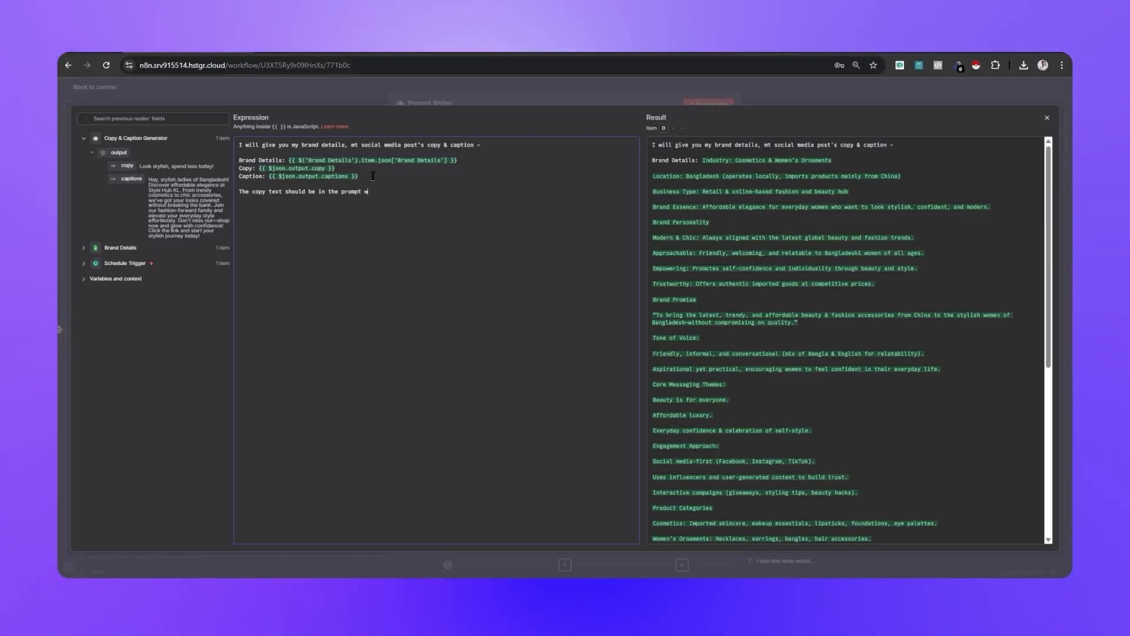
# Complete the prompt's copy instruction so it reads "The copy text should be in the prompt with no changes at all."
pyautogui.write('ith a')
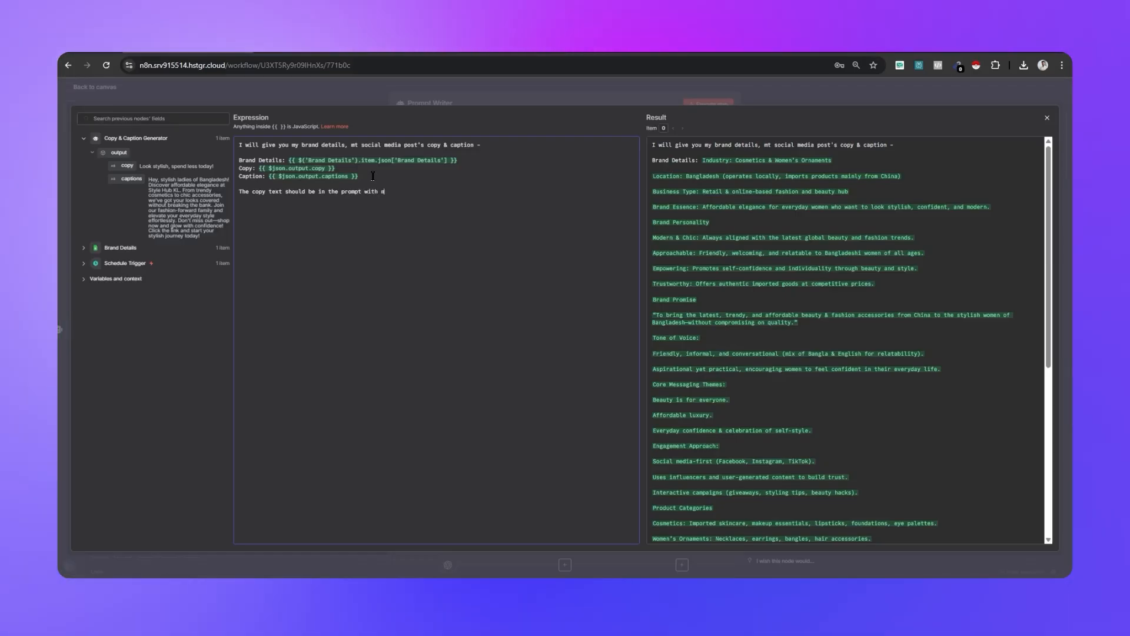
pyautogui.write('o changes at a')
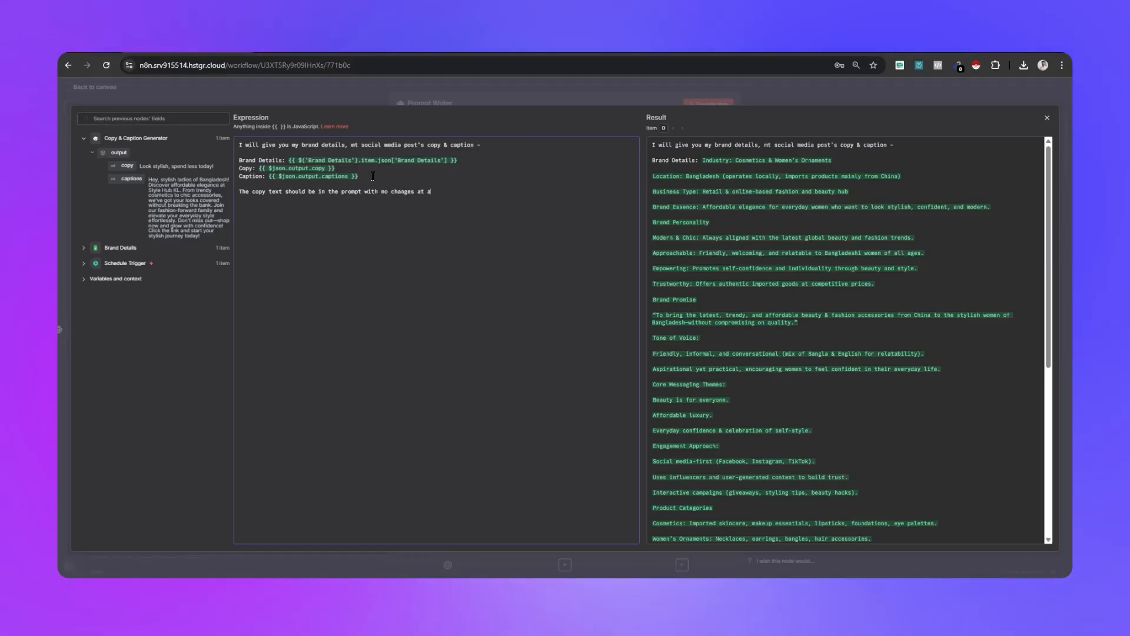
pyautogui.write('ll. The image')
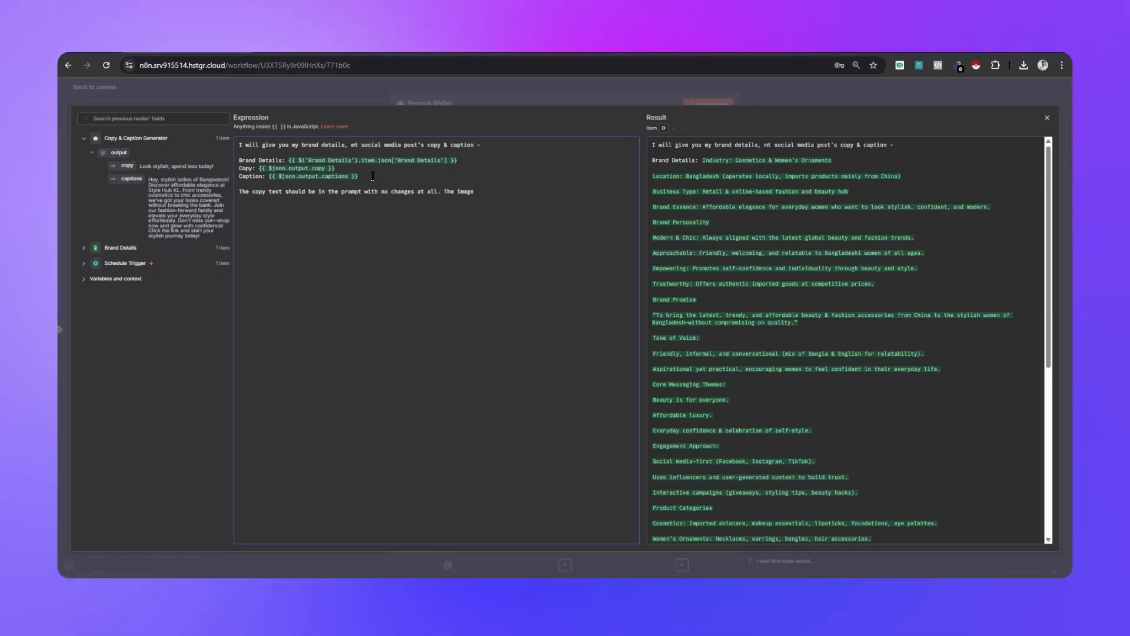
# Complete the image requirement in the prompt: "The image format needs to be 1080 x 1080, resolution needs to be HD."
pyautogui.write('format needs')
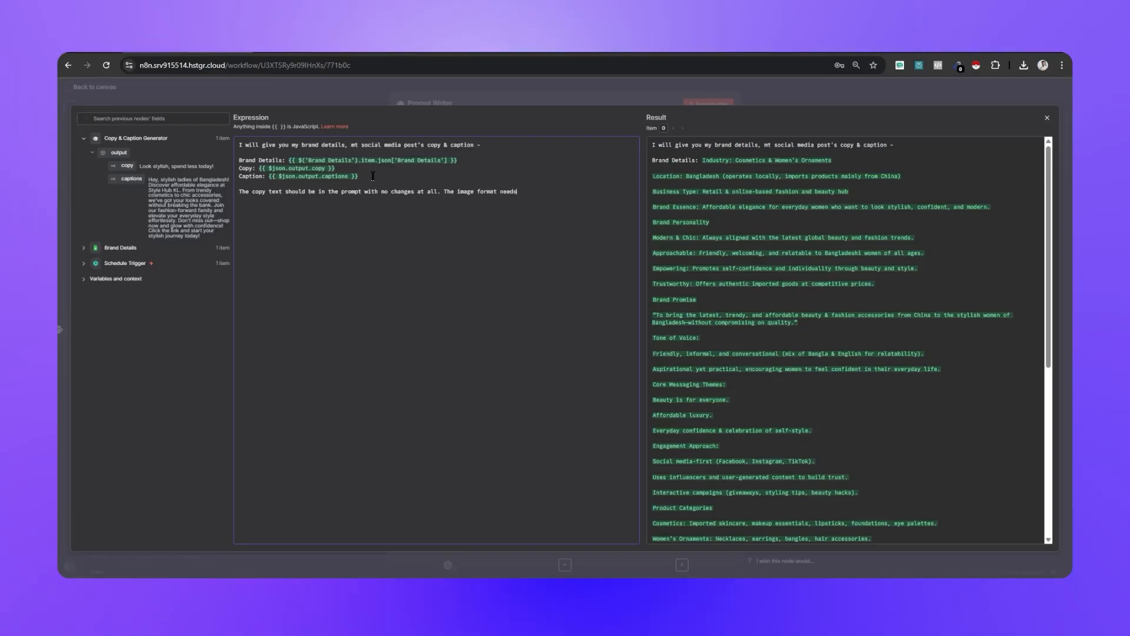
pyautogui.write(' to be 10')
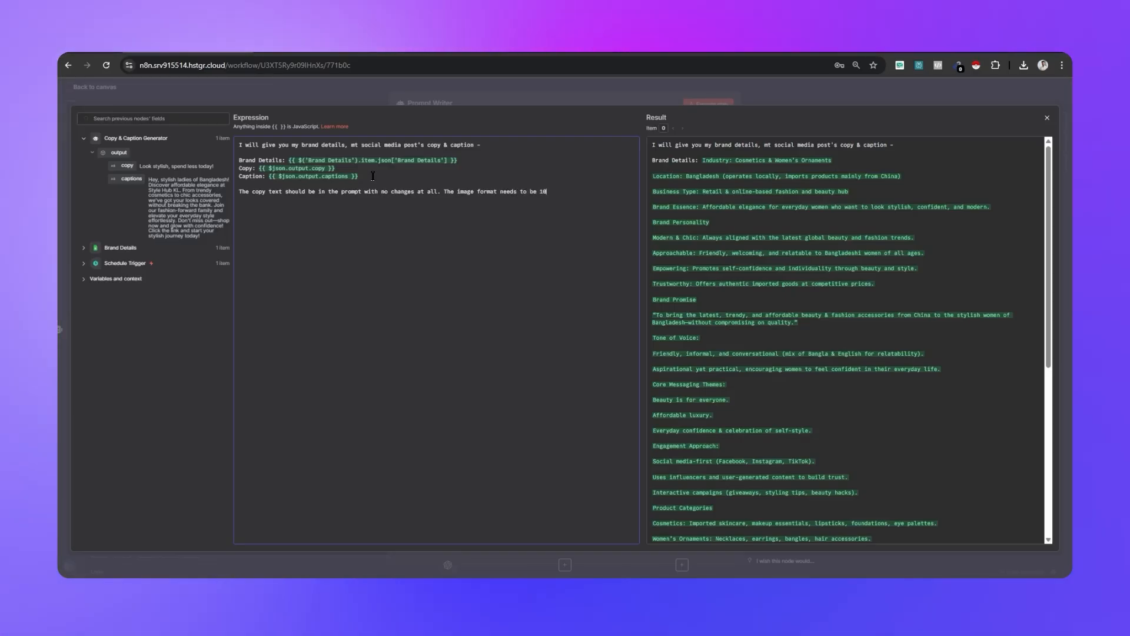
pyautogui.write('80 x 108')
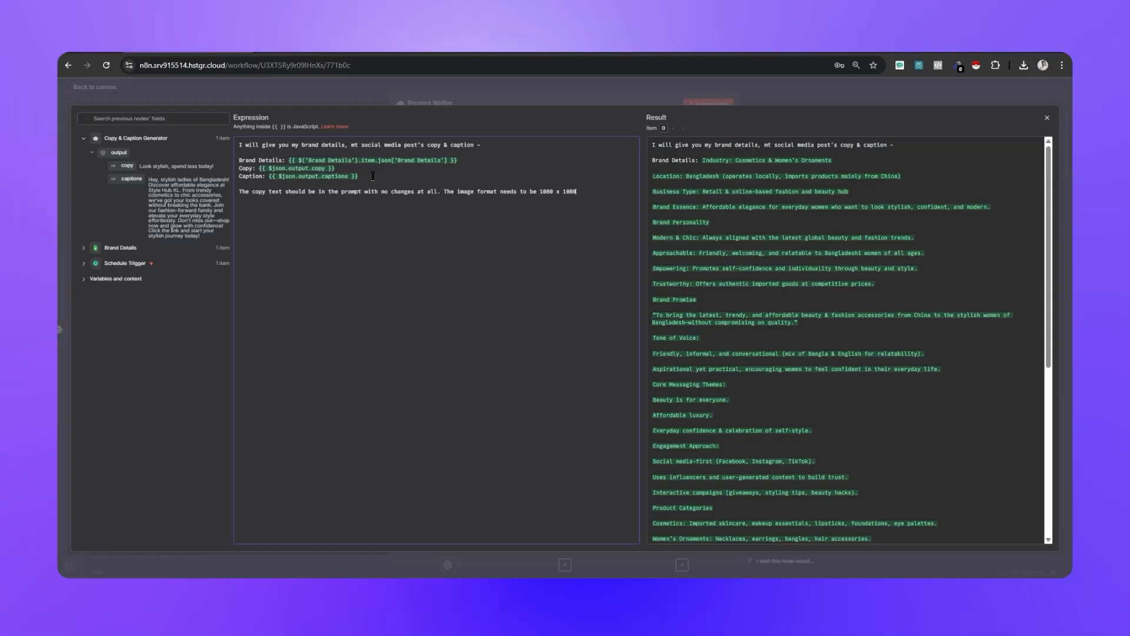
pyautogui.write('0')
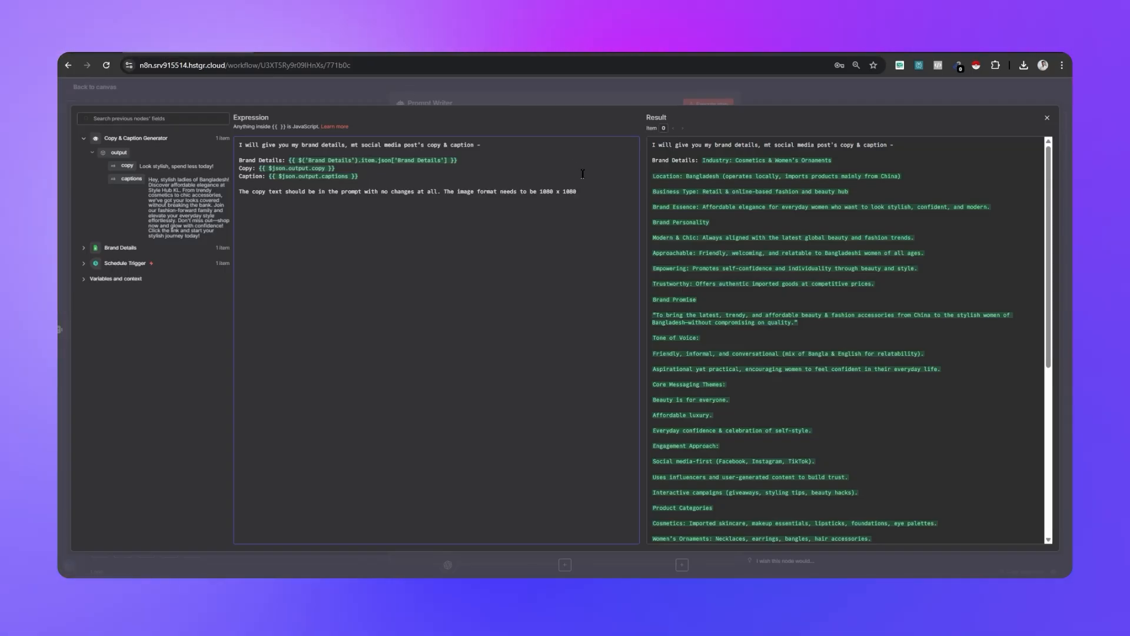
pyautogui.press('BackSpace')
pyautogui.write(', ')
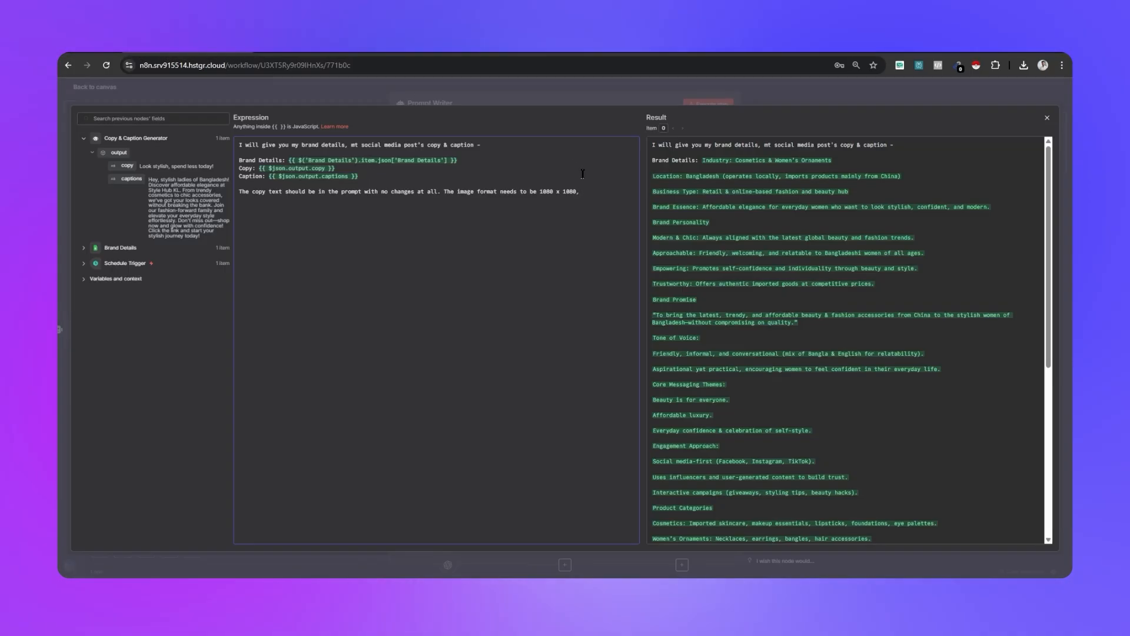
pyautogui.write('res')
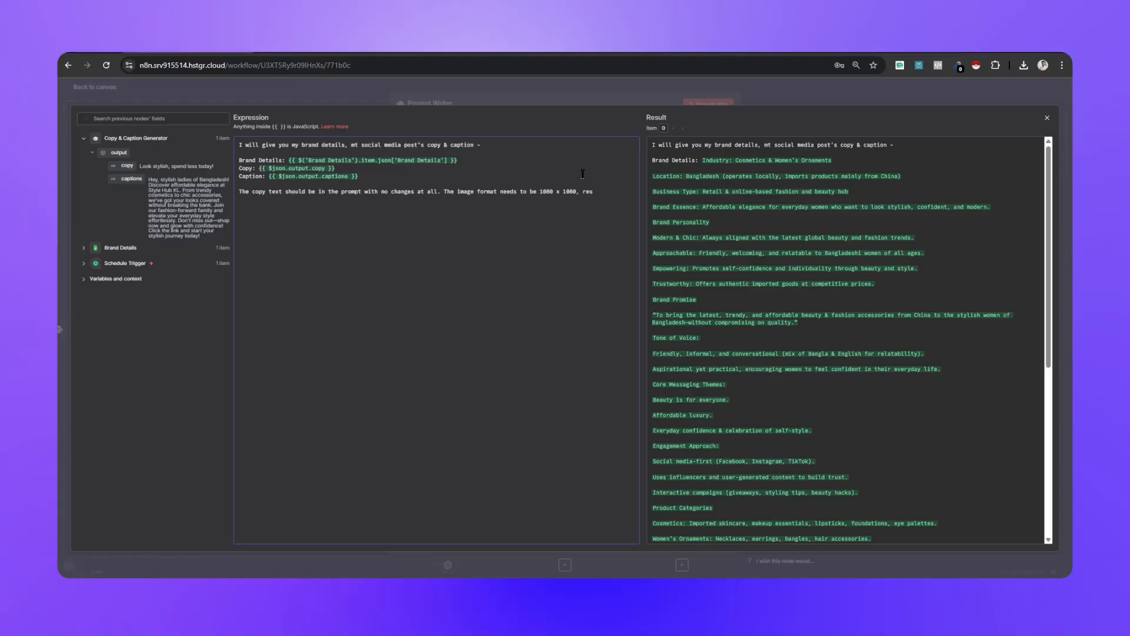
pyautogui.write('olu')
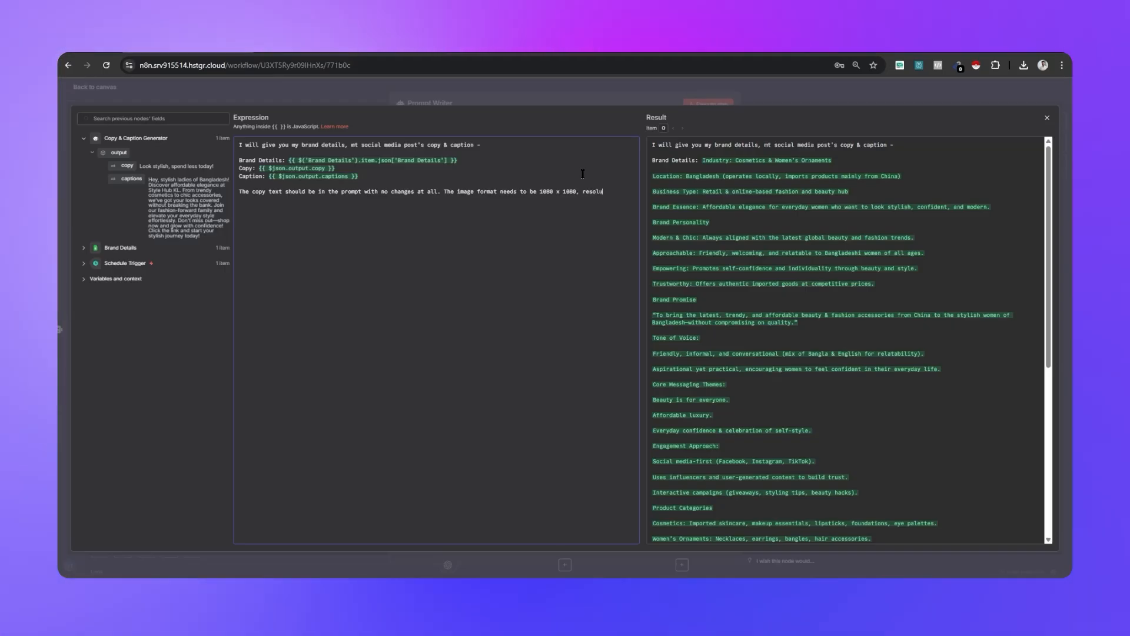
pyautogui.write('tion needs to')
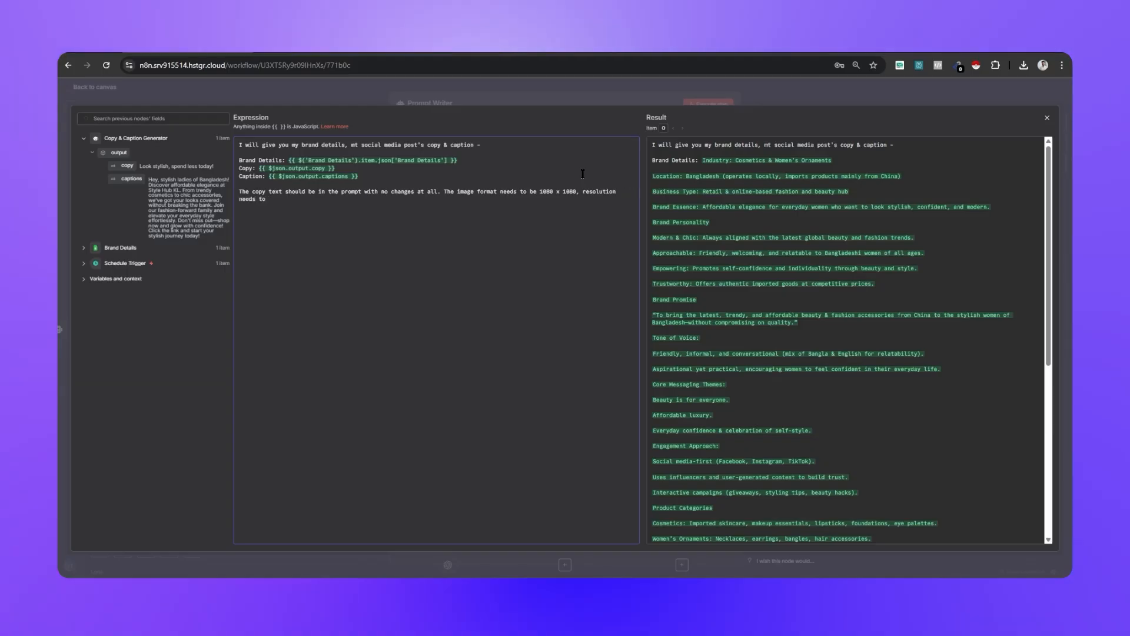
pyautogui.write(' be HD')
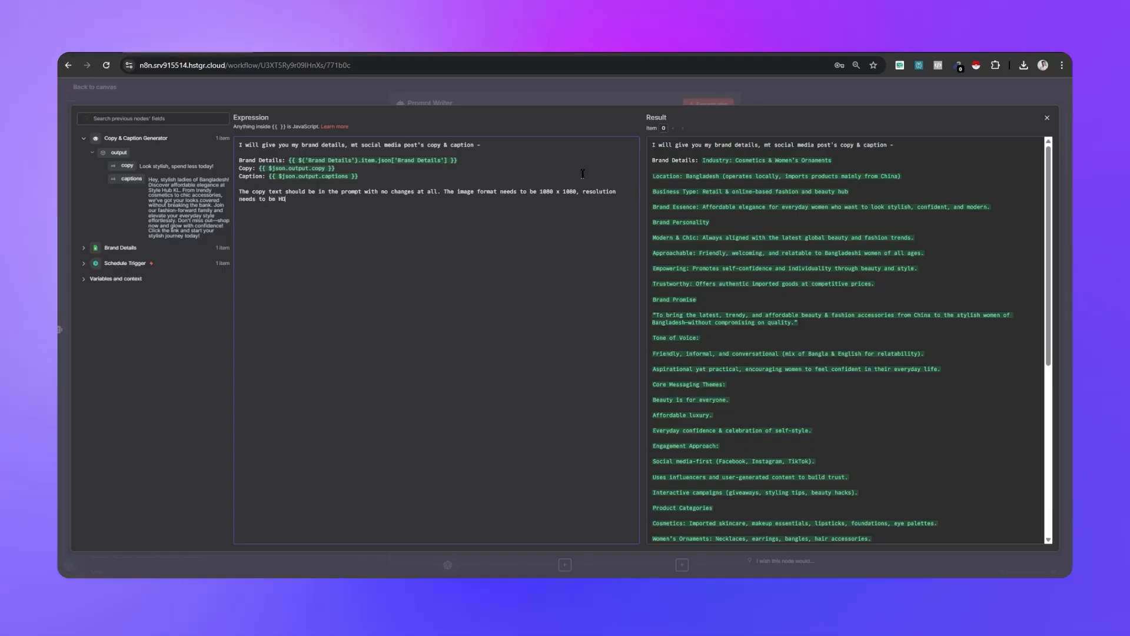
pyautogui.write('.')
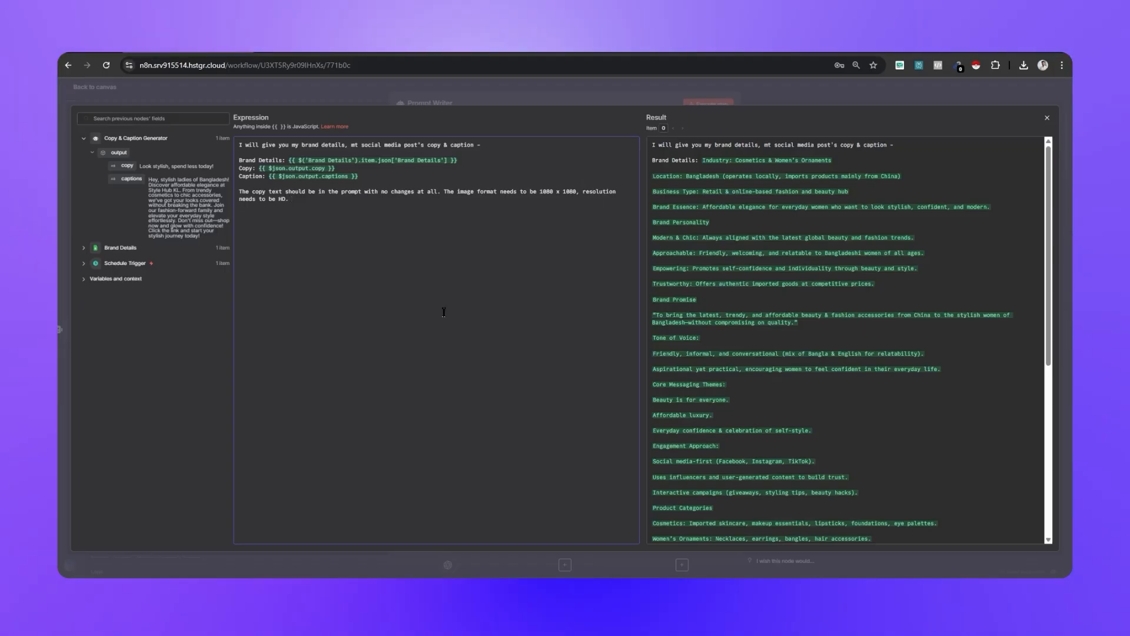
# Add a new paragraph: "Brand details and the caption is only for you to undersatnd the context of the image perfectly."
pyautogui.press('Return')
pyautogui.press('Return')
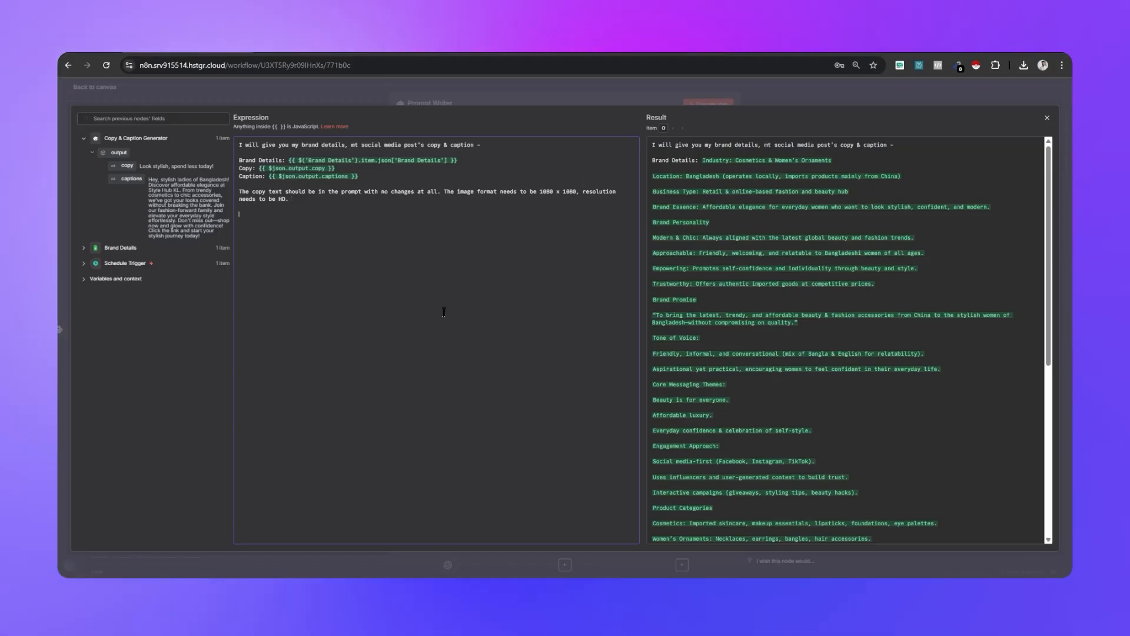
pyautogui.write('Bradi')
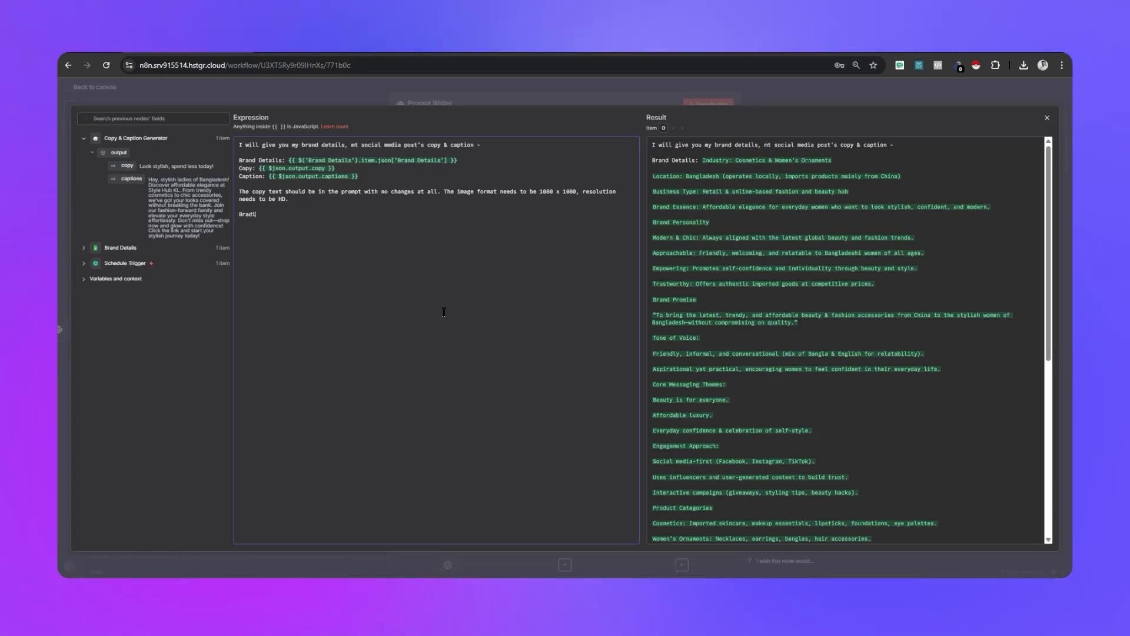
pyautogui.press('BackSpace')
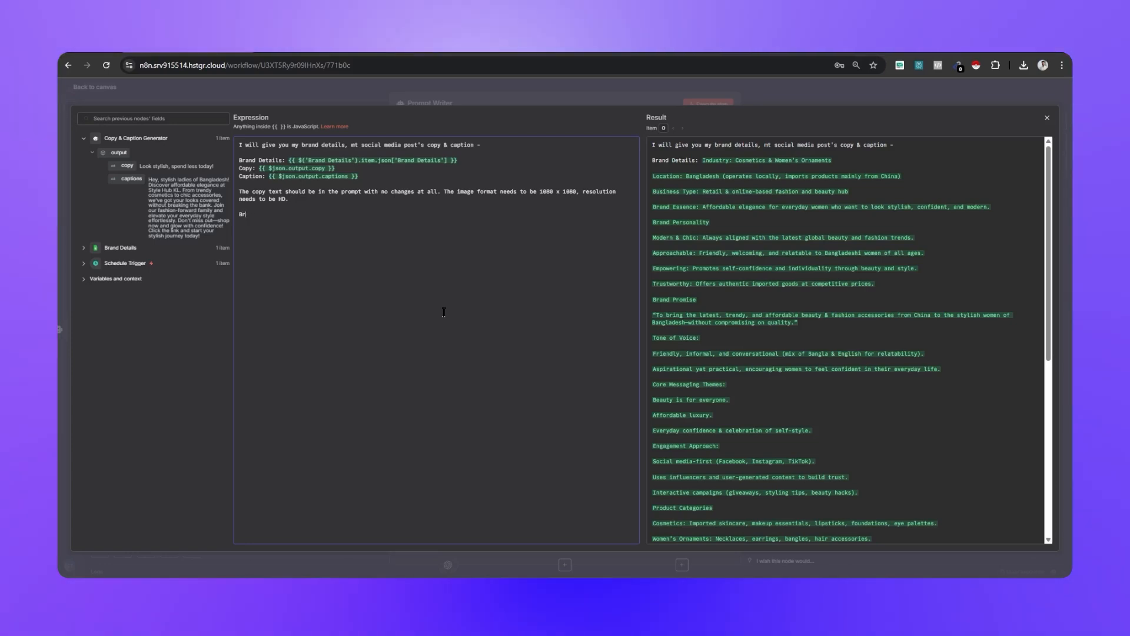
pyautogui.write('details nad')
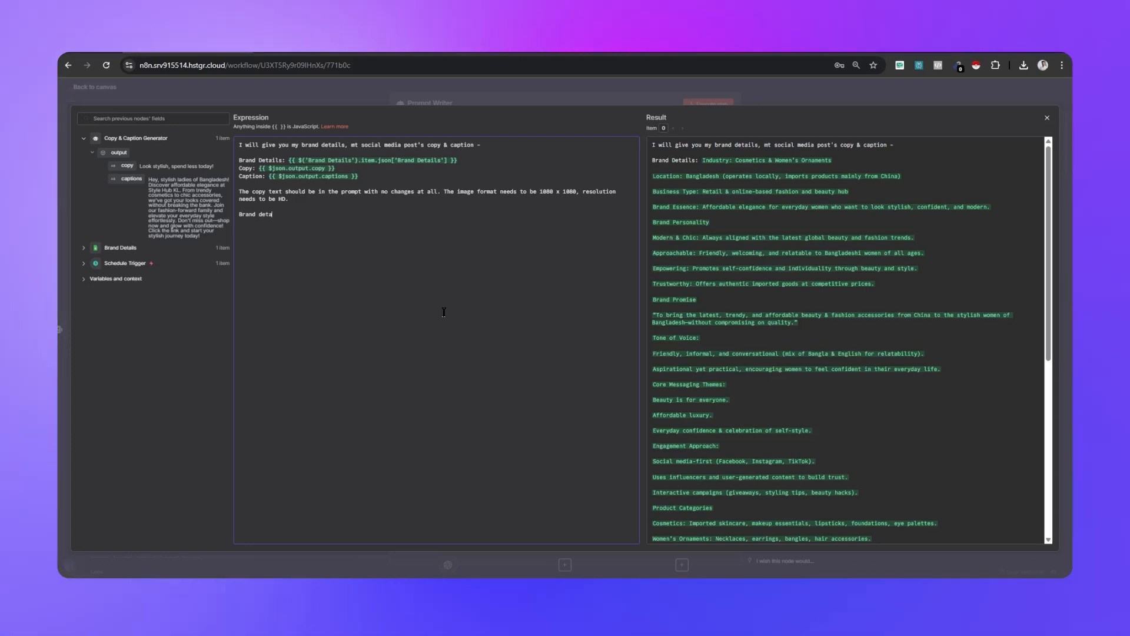
pyautogui.press('BackSpace')
pyautogui.press('BackSpace')
pyautogui.press('BackSpace')
pyautogui.press('BackSpace')
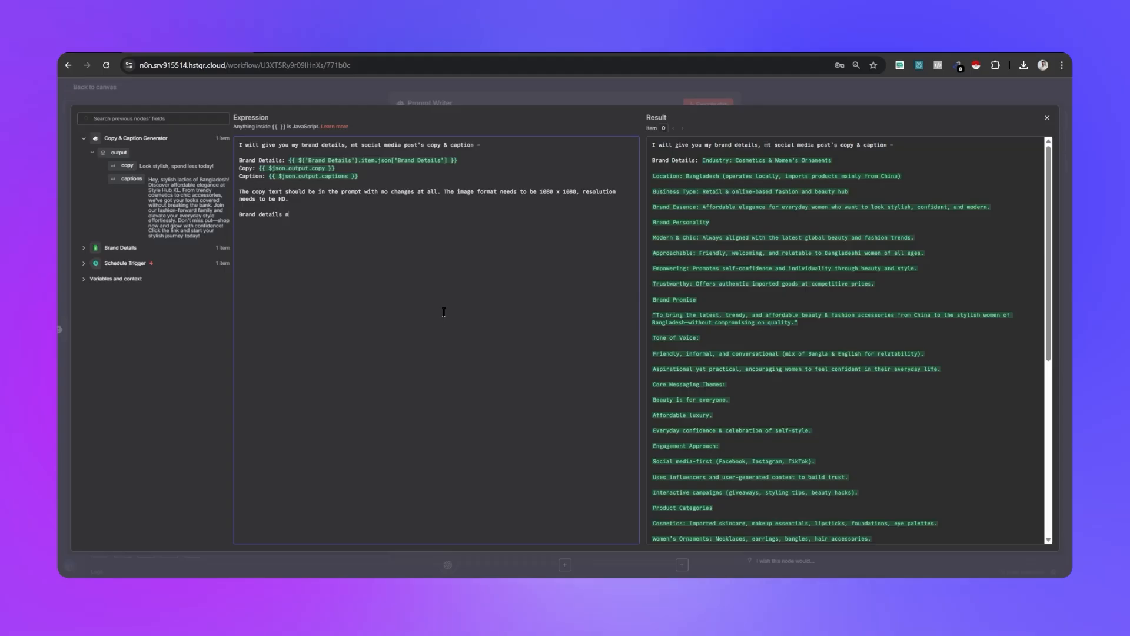
pyautogui.write('and the capt')
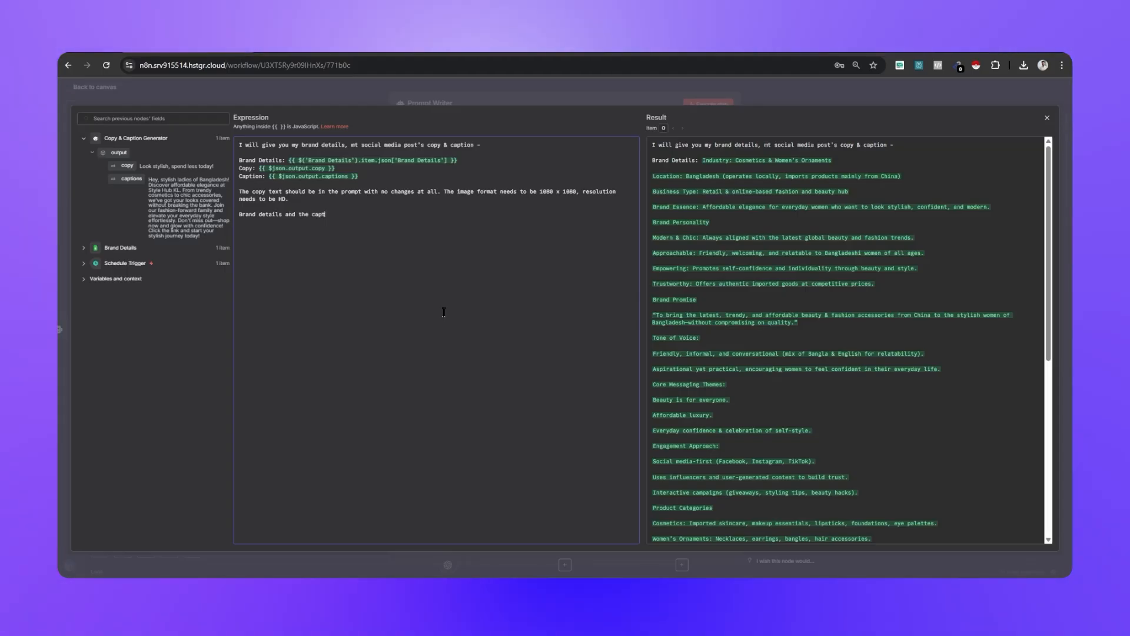
pyautogui.write('ion is on')
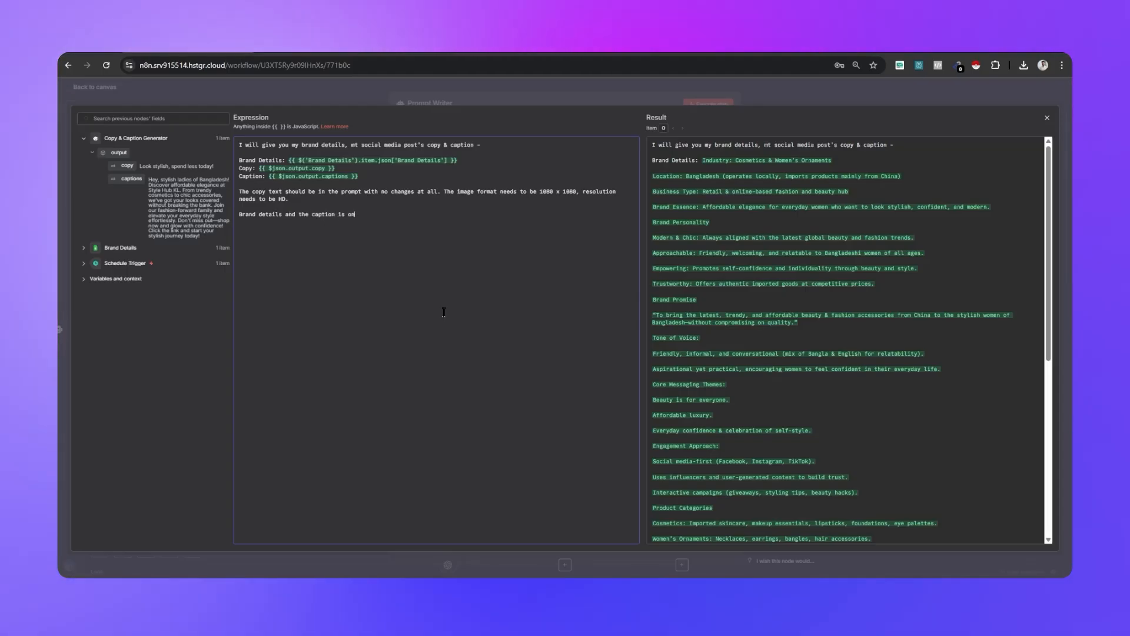
pyautogui.write('ly for you to unde')
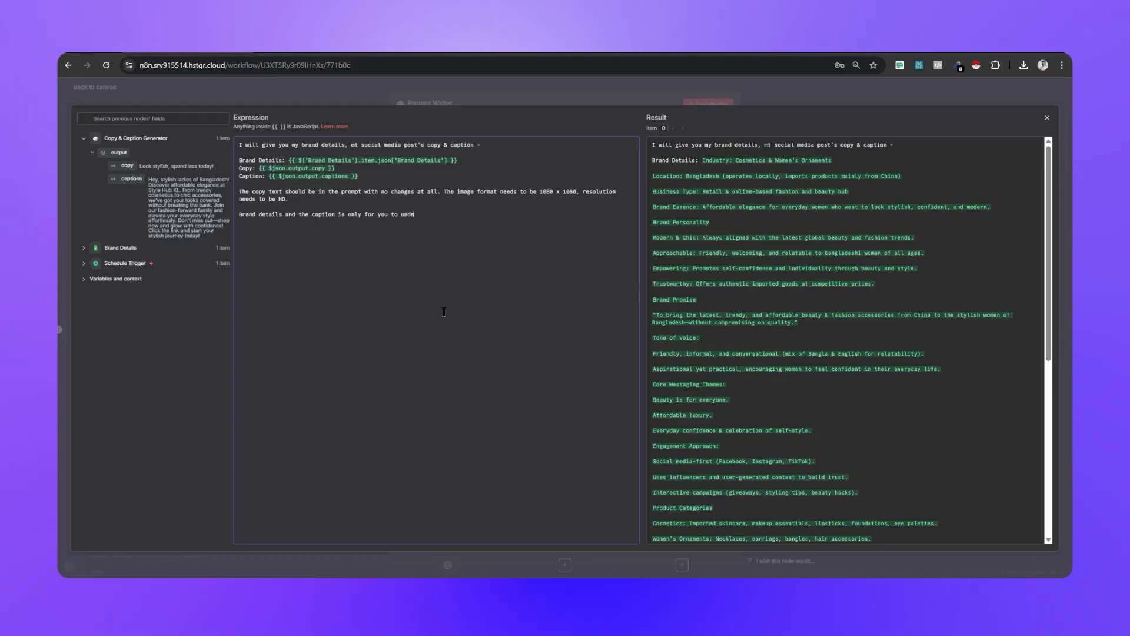
pyautogui.write('rsatnd the ')
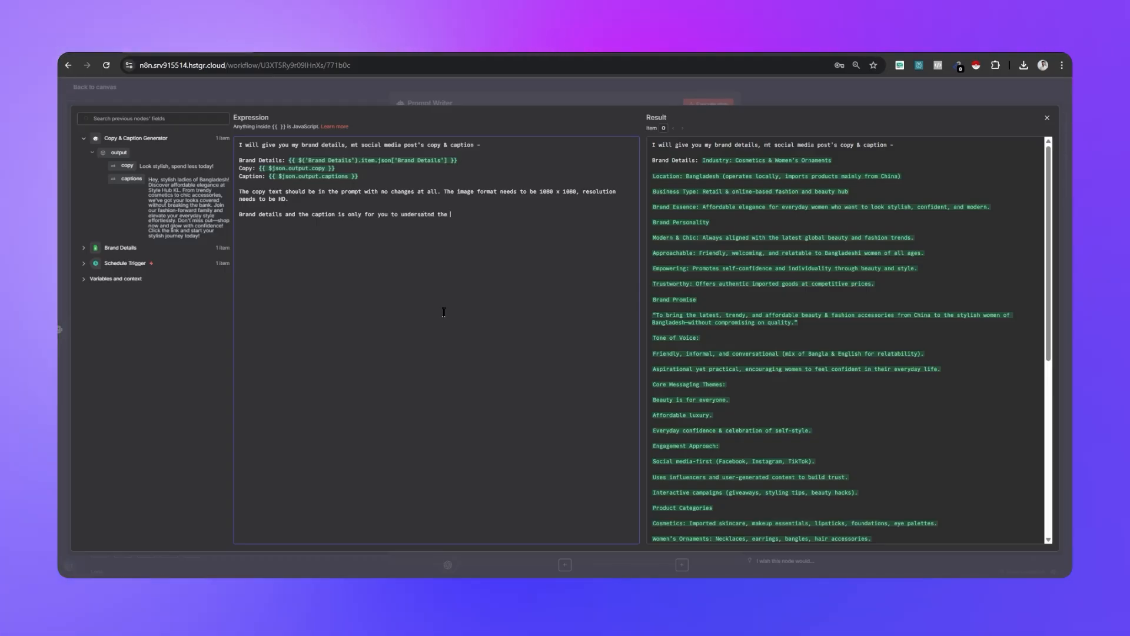
pyautogui.write('context of the')
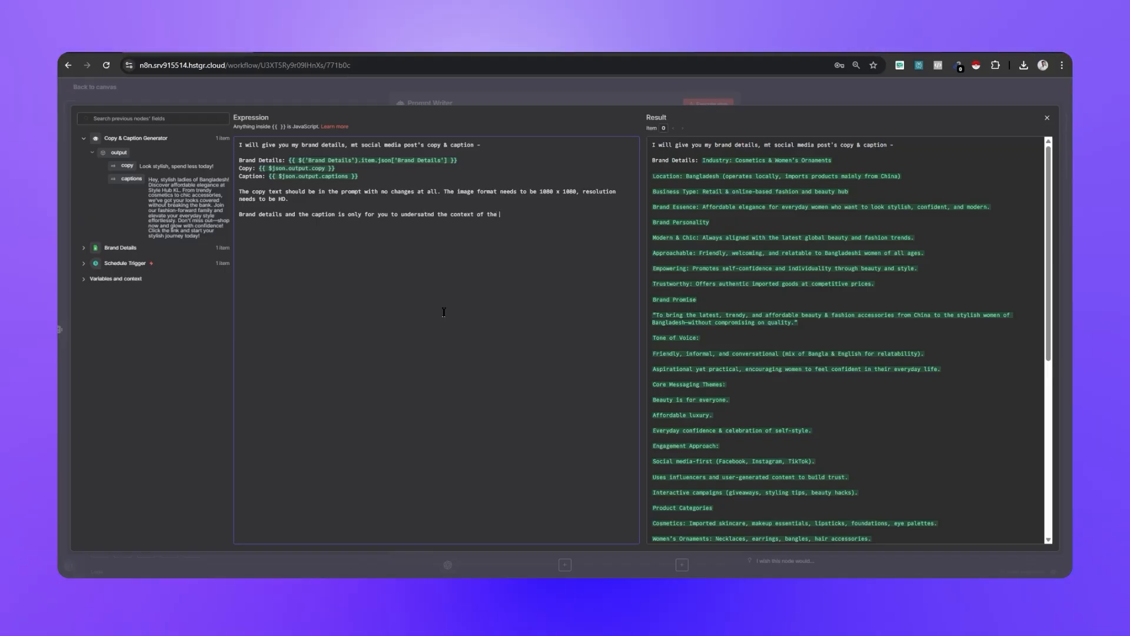
pyautogui.write(' image perfe')
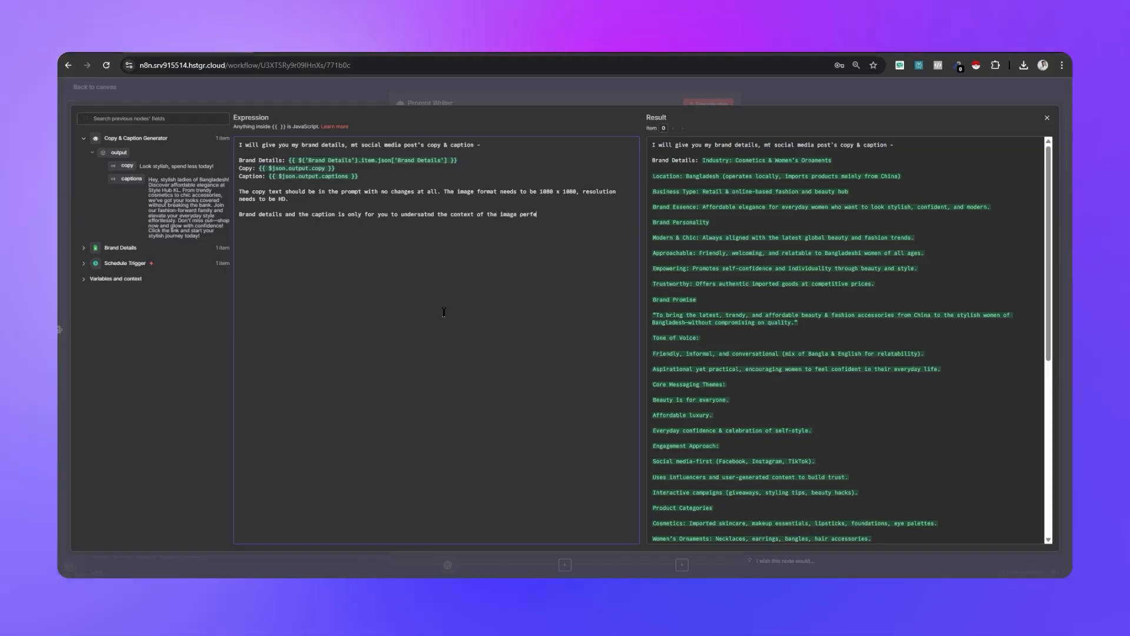
pyautogui.write('ctly.')
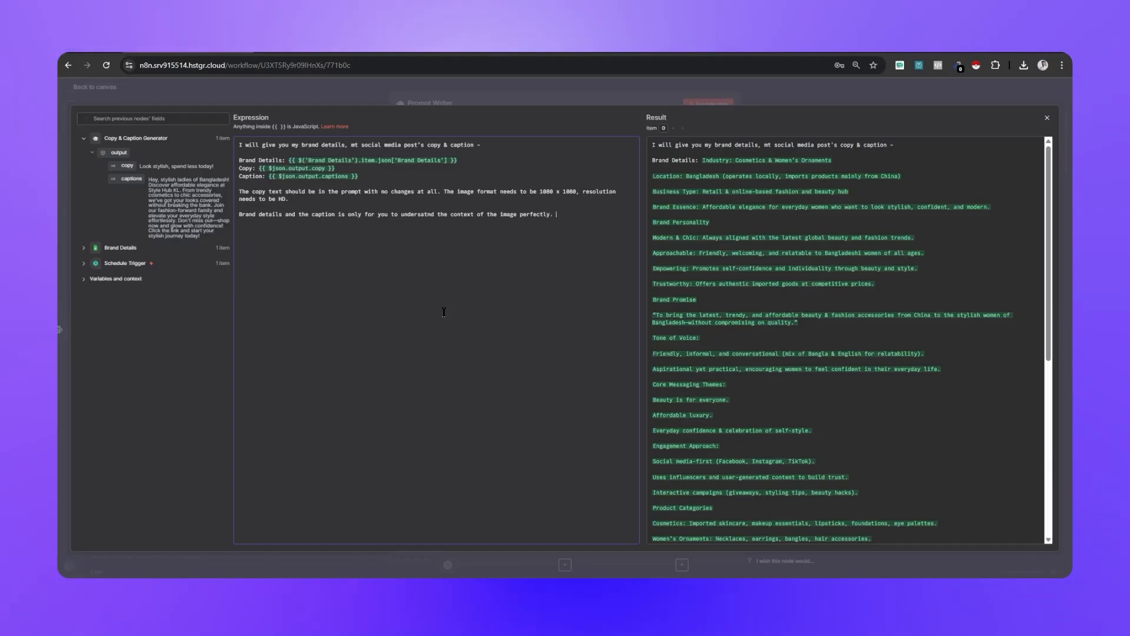
# Add a closing paragraph to the prompt: "You have to write a very detaild prompt out of these information."
pyautogui.write('Y')
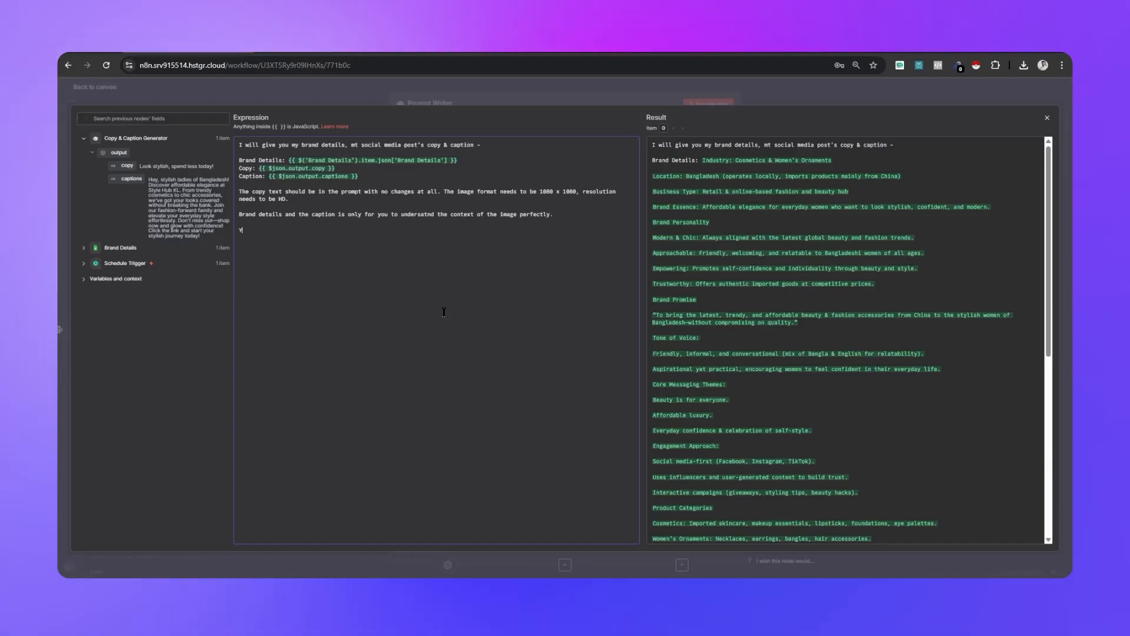
pyautogui.write('ou have to write ')
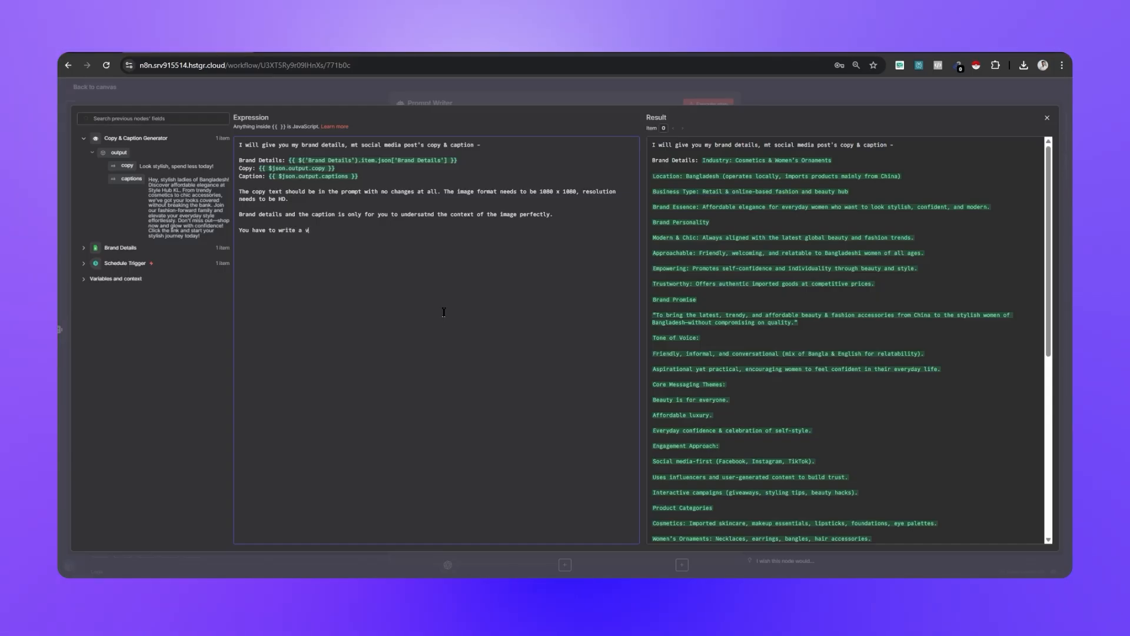
pyautogui.write('a very detail')
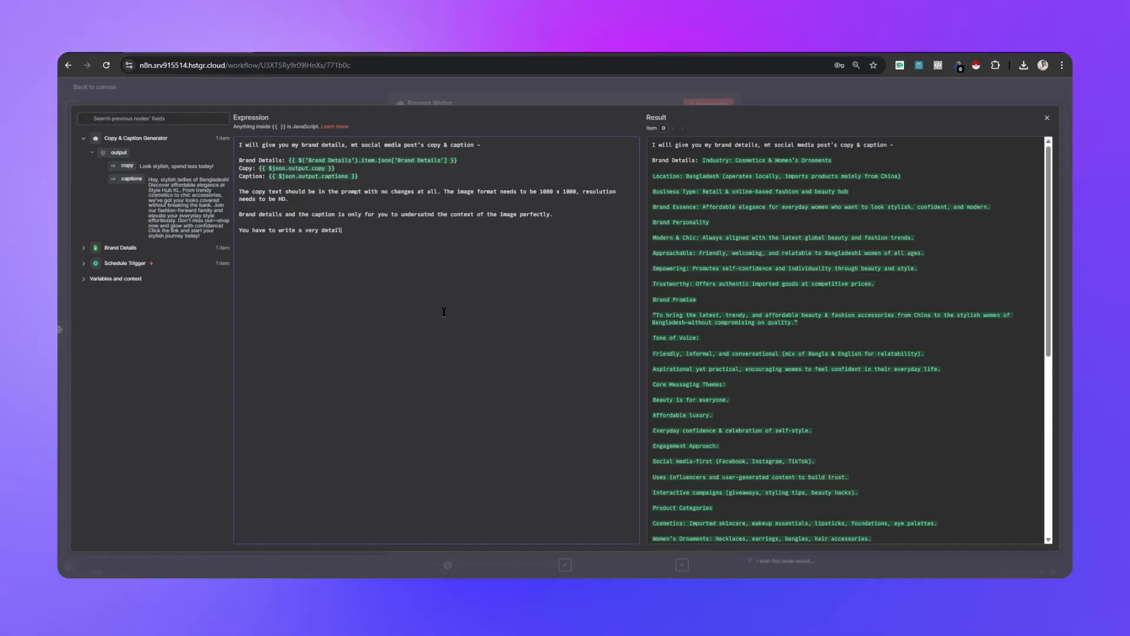
pyautogui.write('d prompt')
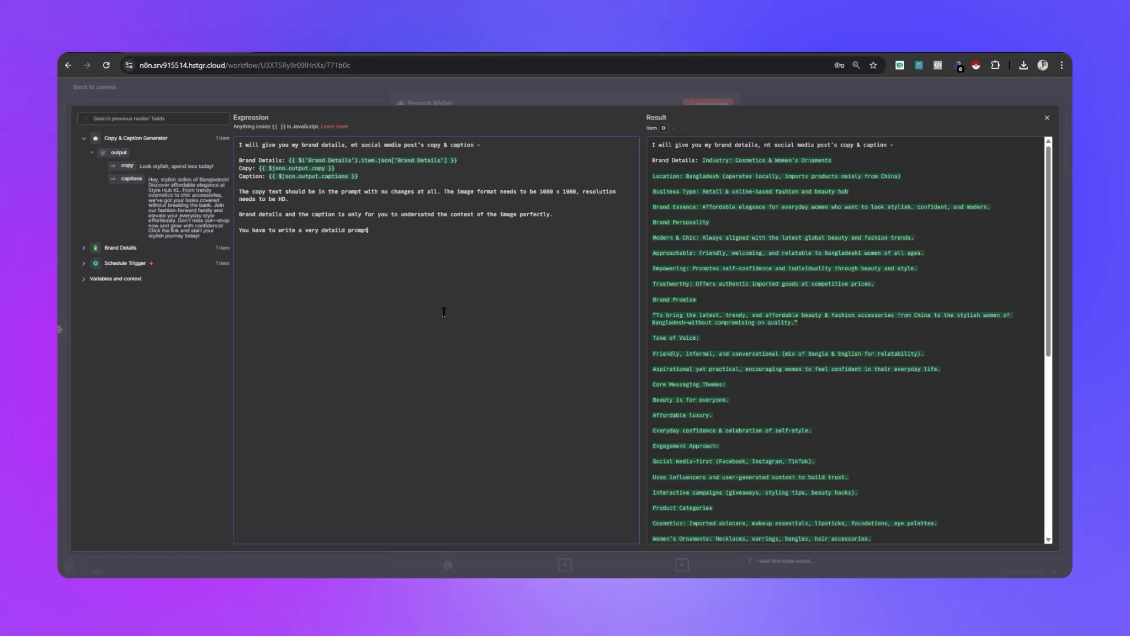
pyautogui.write(' dut of')
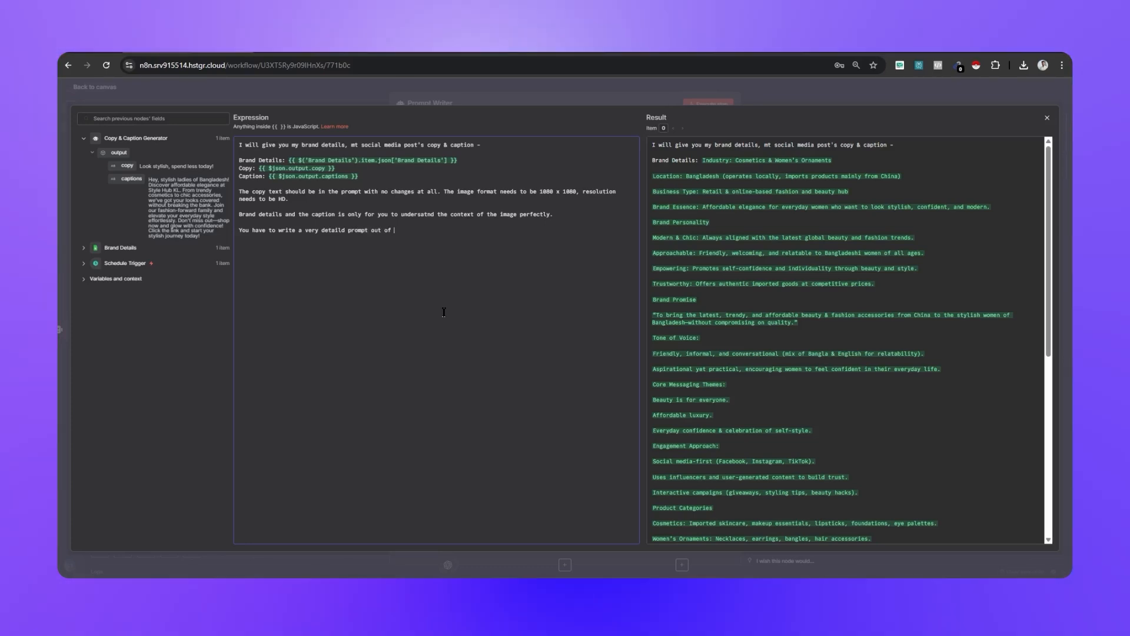
pyautogui.write(' these in')
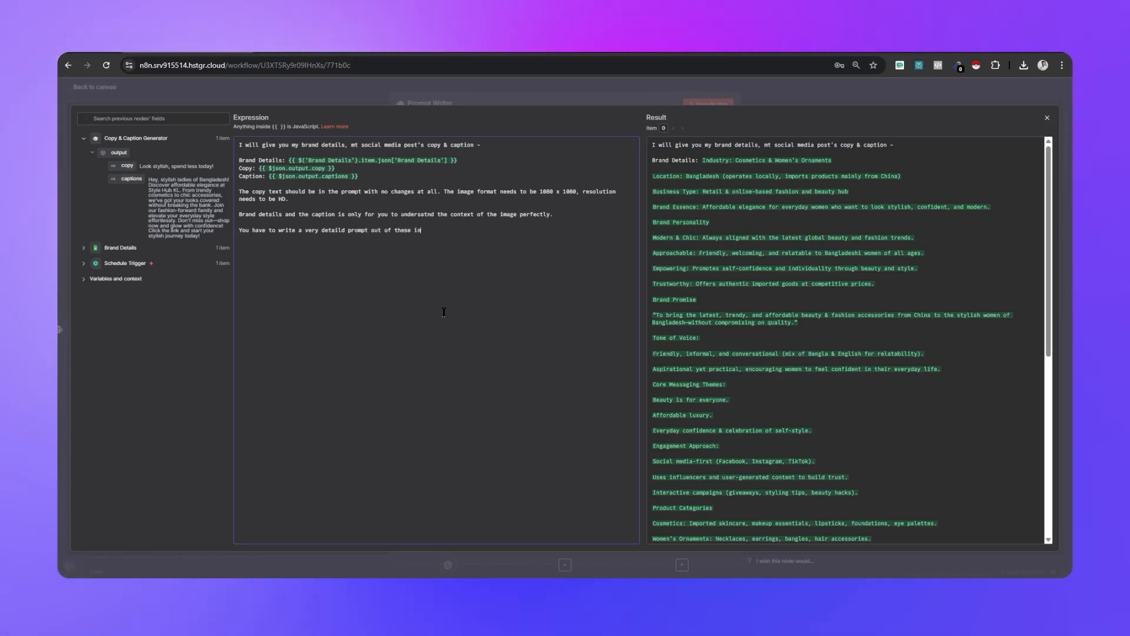
pyautogui.write('formation.')
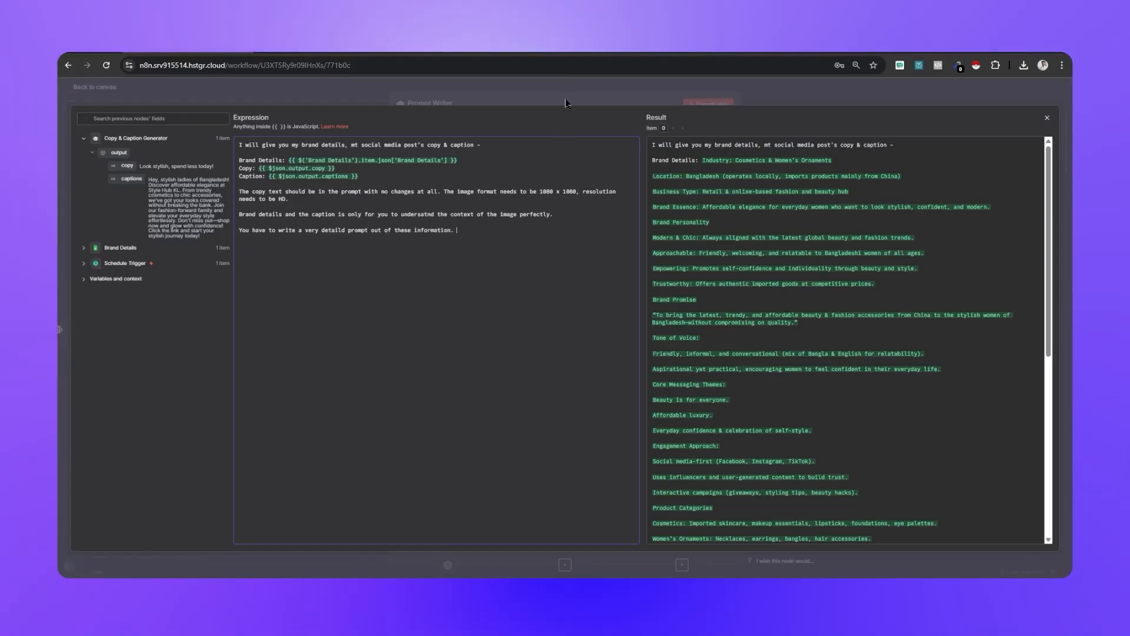
# Execute the Prompt Writer node with the finished prompt and return to the workflow canvas
pyautogui.click(566, 104)
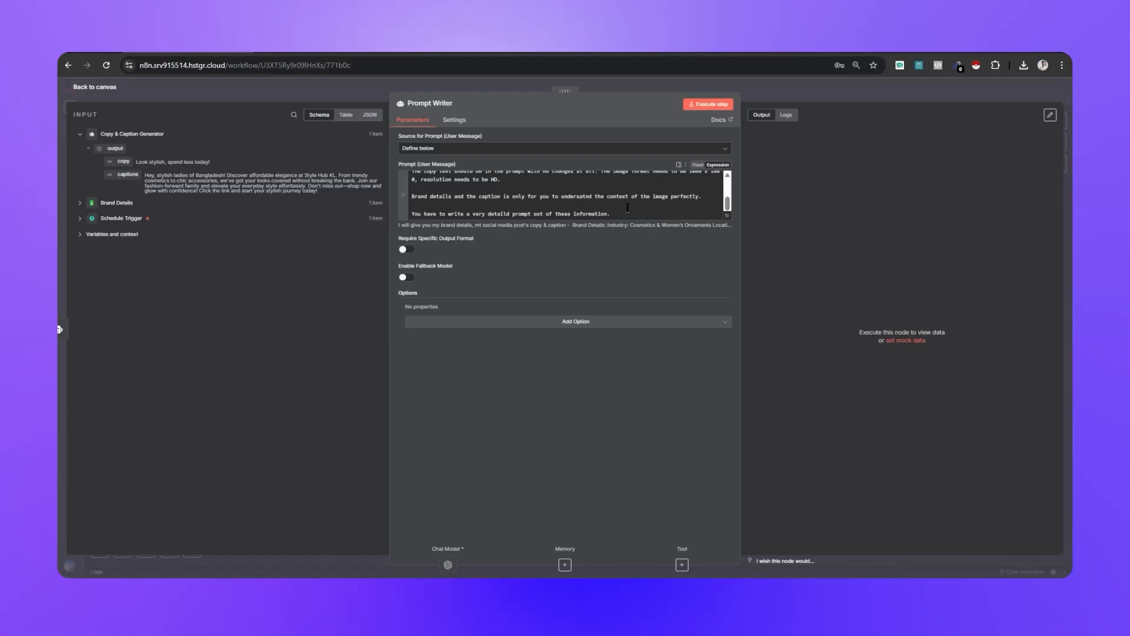
pyautogui.scroll(5, 628, 207)
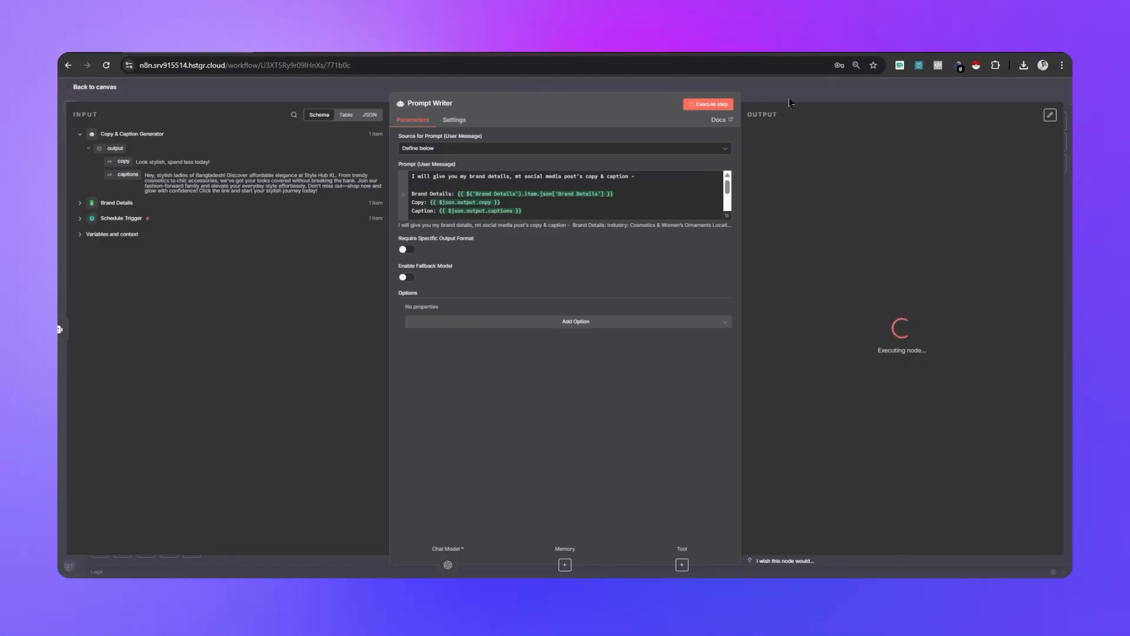
pyautogui.press('Escape')
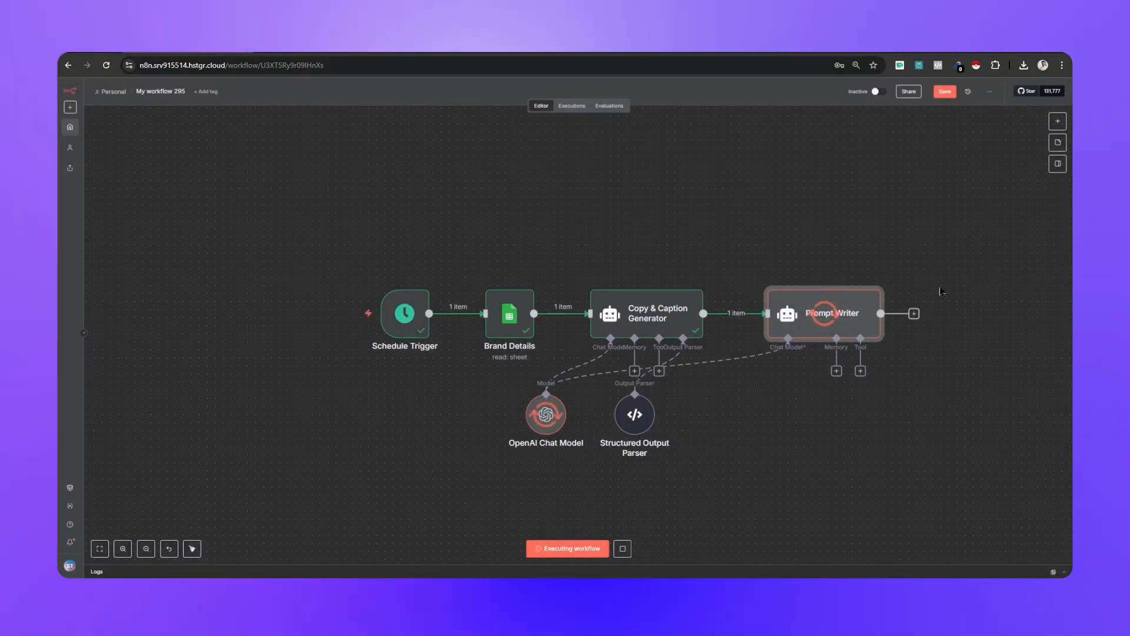
# Review the full prompt produced by the Prompt Writer node in table view and return to the canvas
pyautogui.hscroll(2, 936, 287)
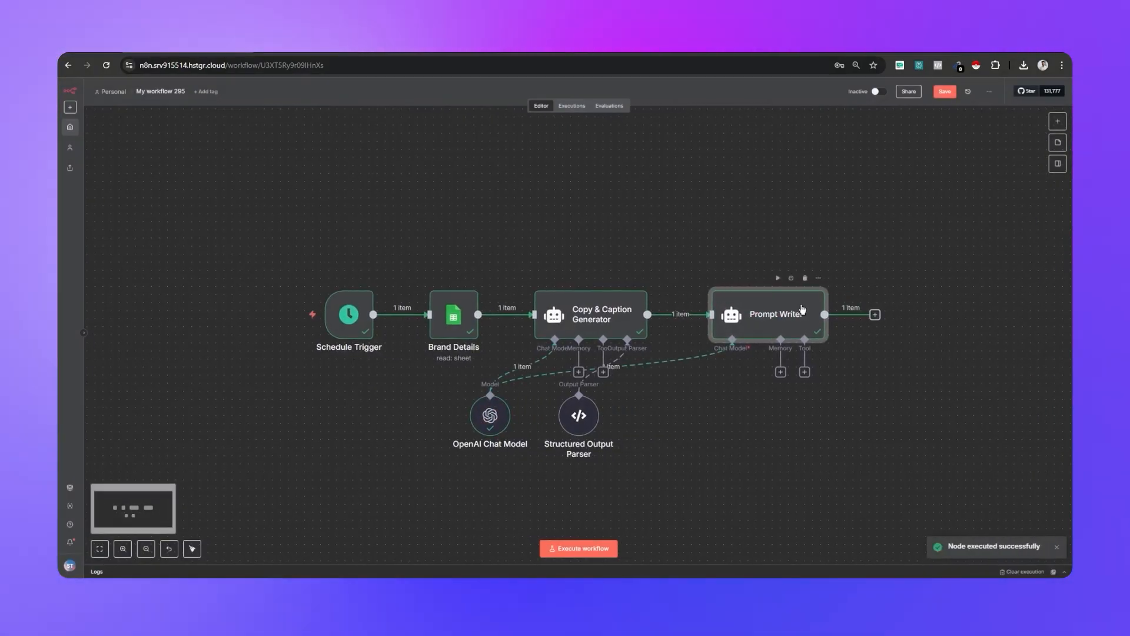
pyautogui.doubleClick(801, 311)
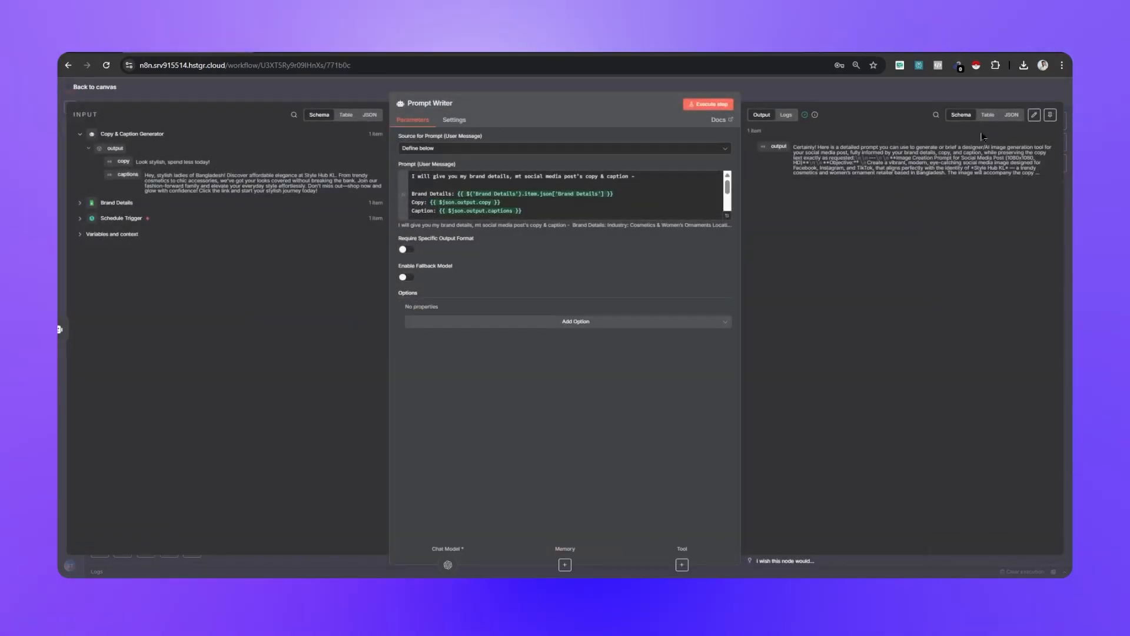
pyautogui.click(989, 116)
pyautogui.moveTo(822, 197); pyautogui.dragTo(890, 411)
pyautogui.click(848, 353)
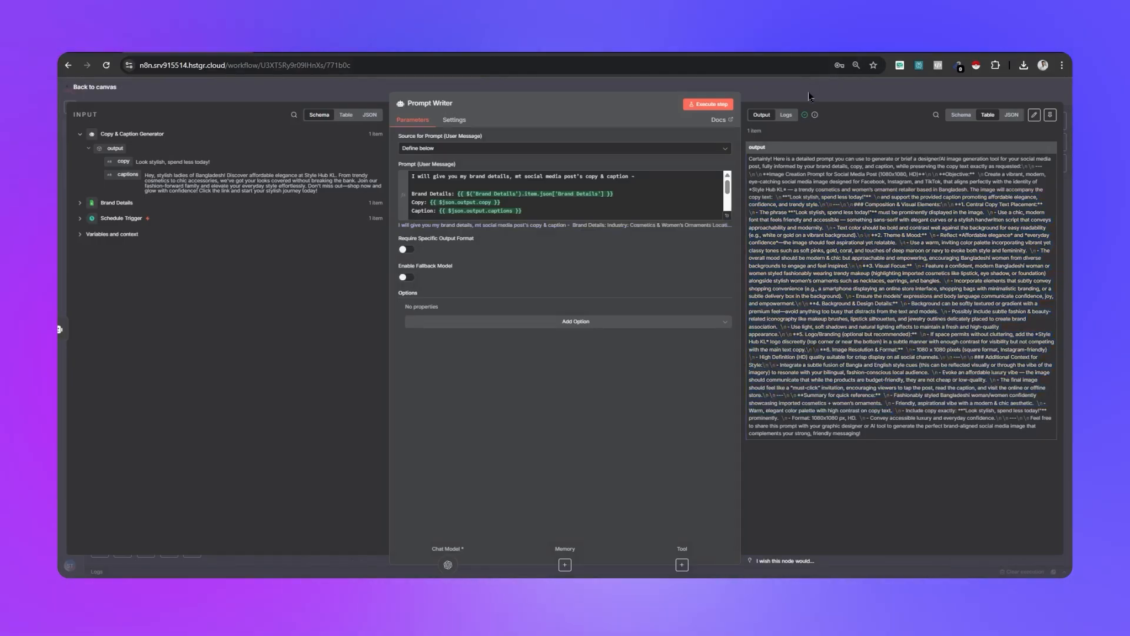
pyautogui.press('Escape')
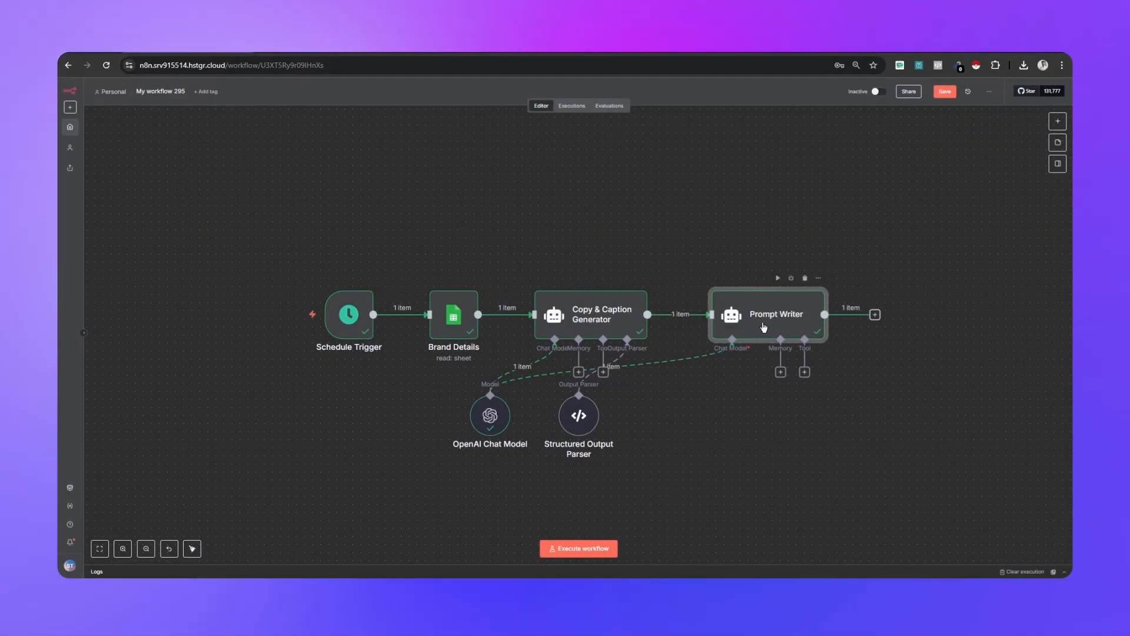
# Add an OpenAI Generate an image node after Prompt Writer and return to the canvas
pyautogui.click(874, 316)
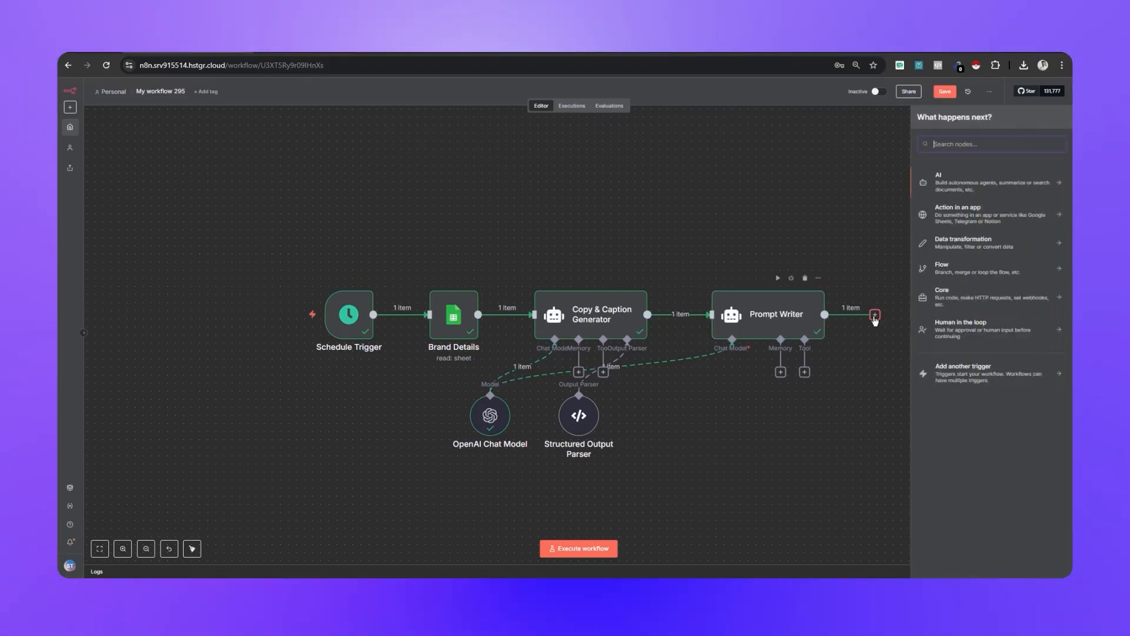
pyautogui.write('chat')
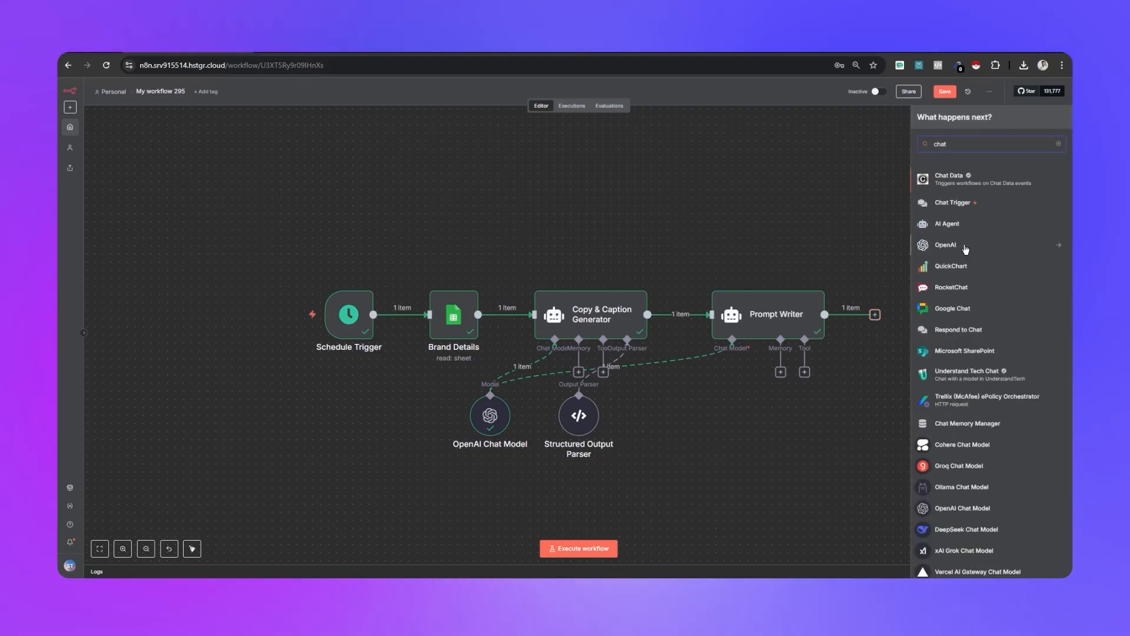
pyautogui.click(954, 244)
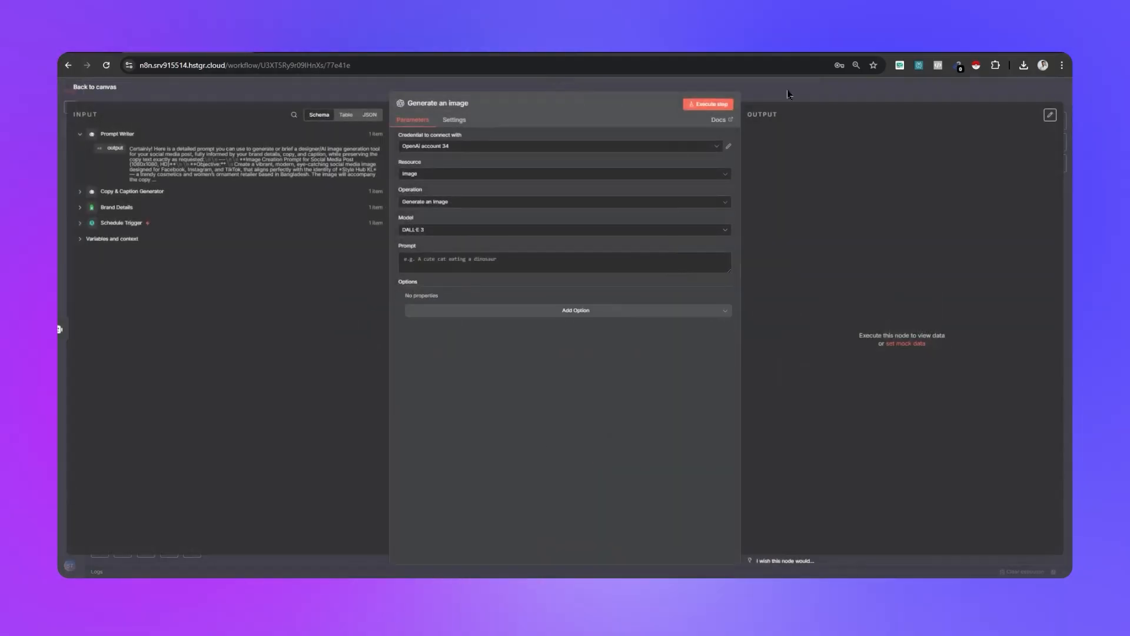
pyautogui.click(789, 92)
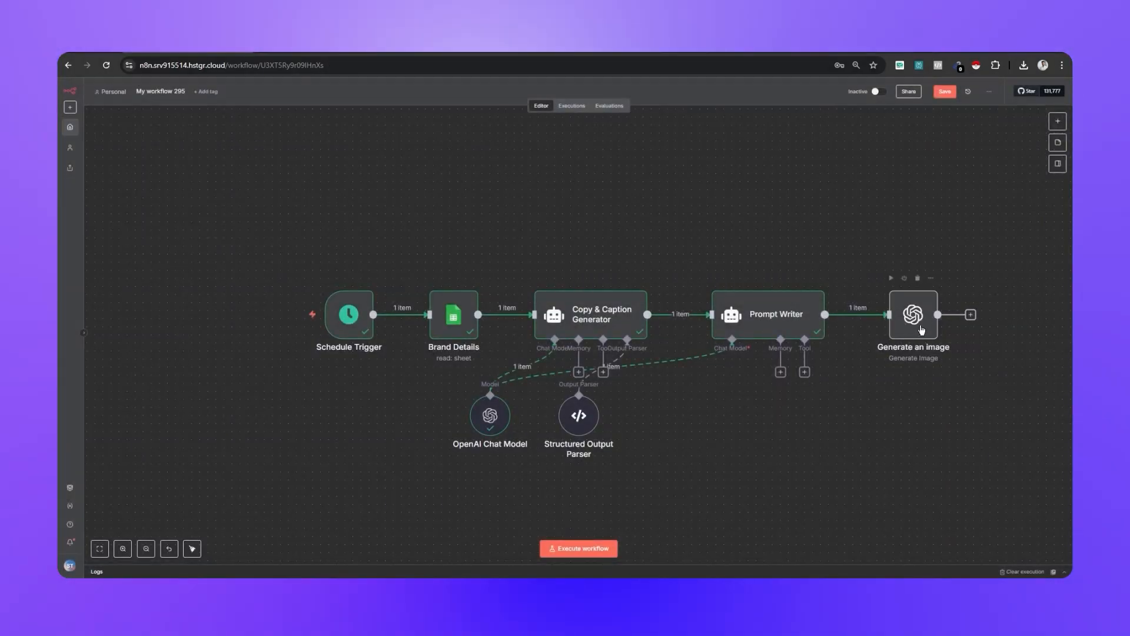
# Configure the Generate an image node with the Image resource and the GPT Image 1 model
pyautogui.doubleClick(914, 320)
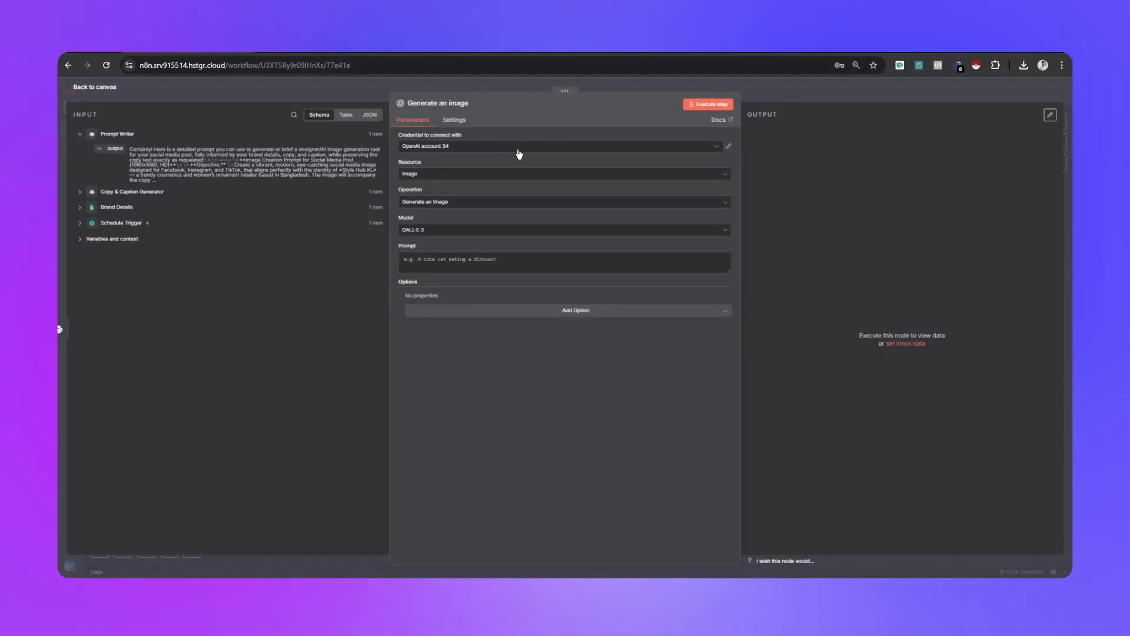
pyautogui.click(448, 175)
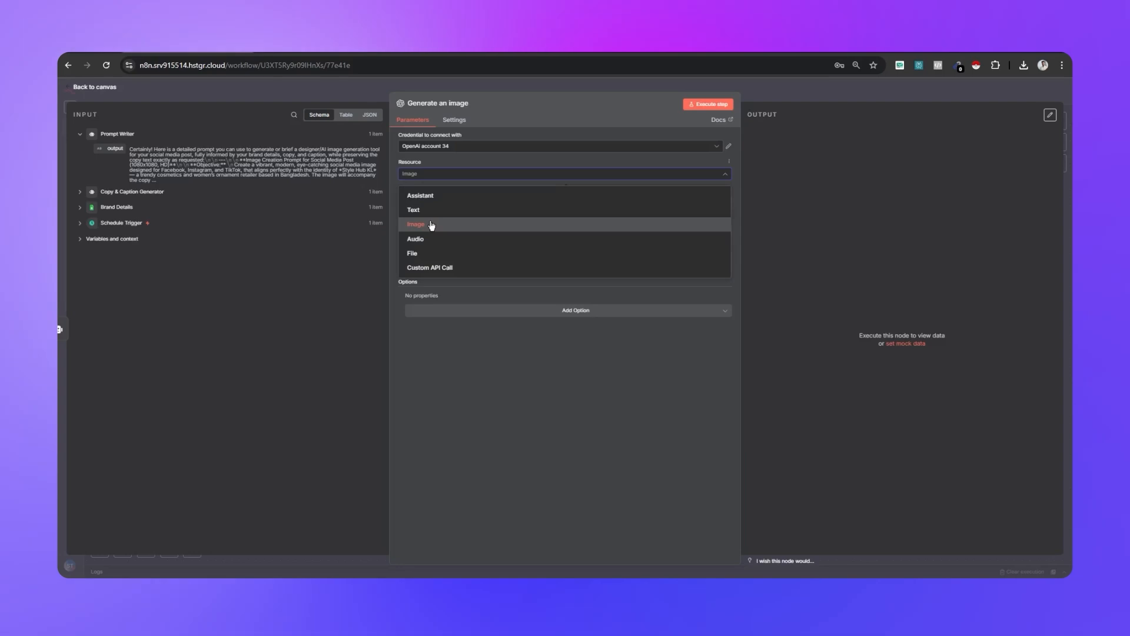
pyautogui.click(431, 225)
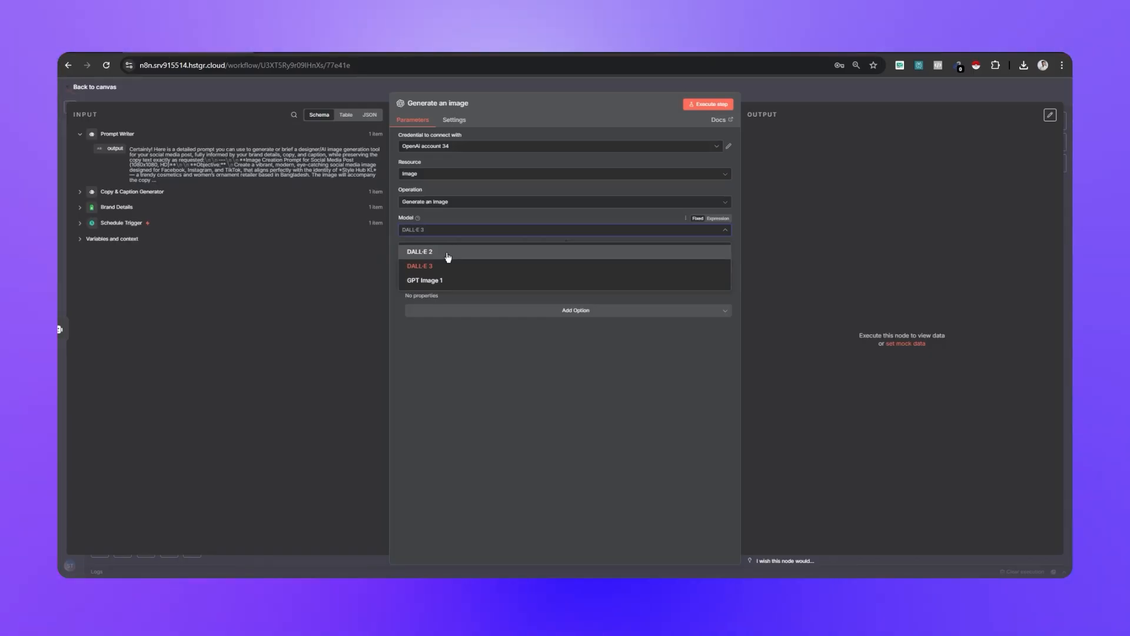
pyautogui.click(469, 281)
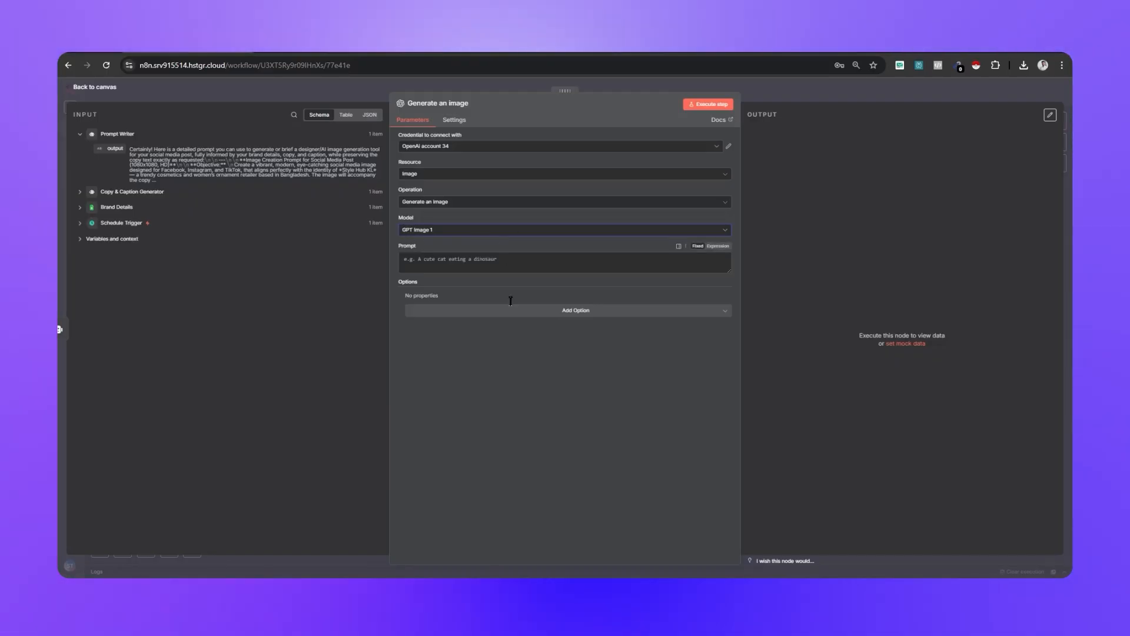
# Map the Prompt Writer output into the image prompt as {{ $json.output }}, and execute the Generate an image node
pyautogui.moveTo(110, 149); pyautogui.dragTo(424, 259)
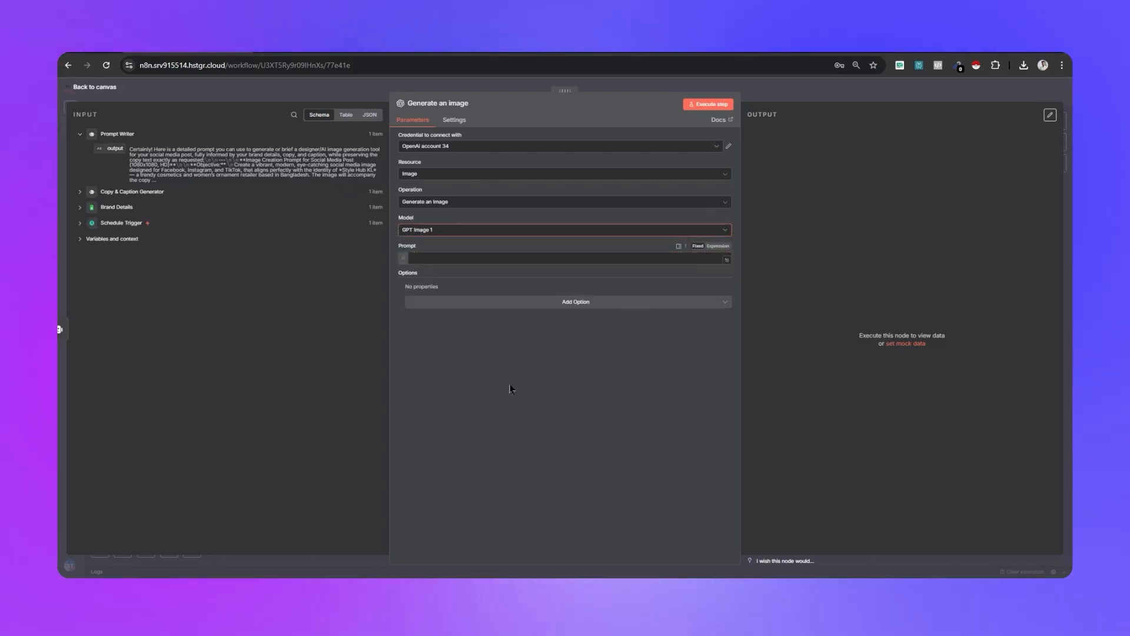
pyautogui.click(508, 425)
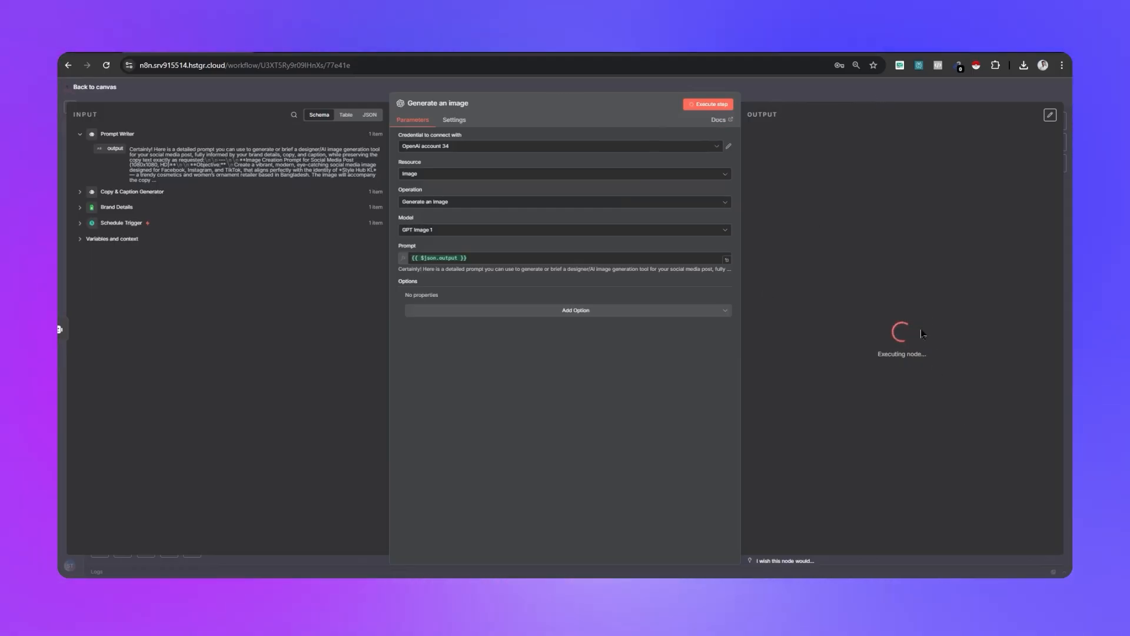
pyautogui.click(807, 97)
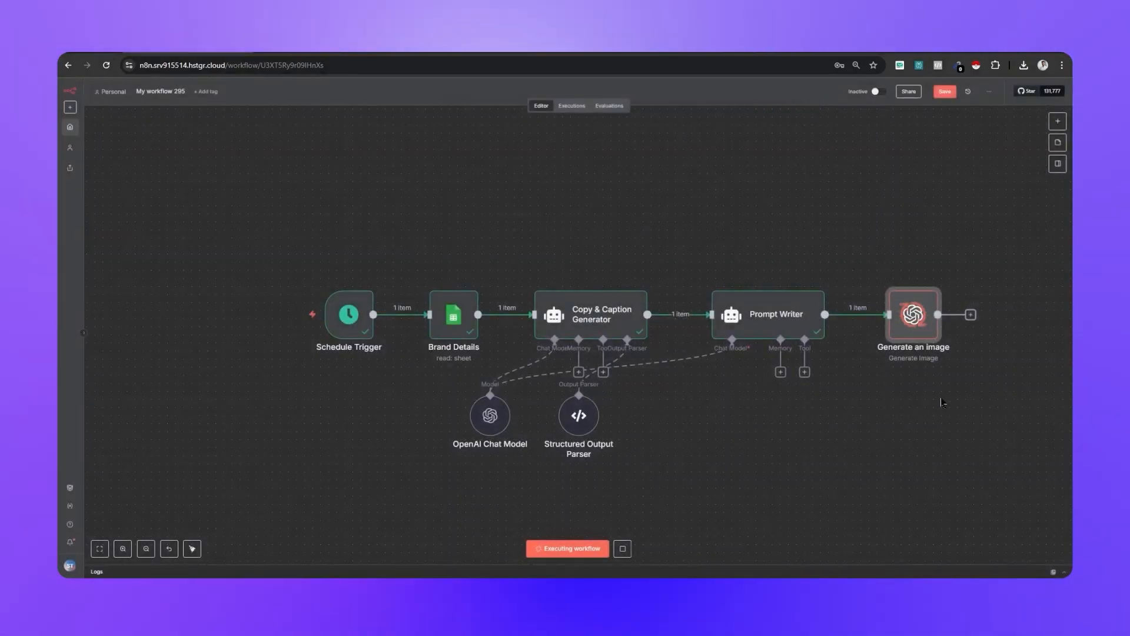
pyautogui.hscroll(3, 942, 403)
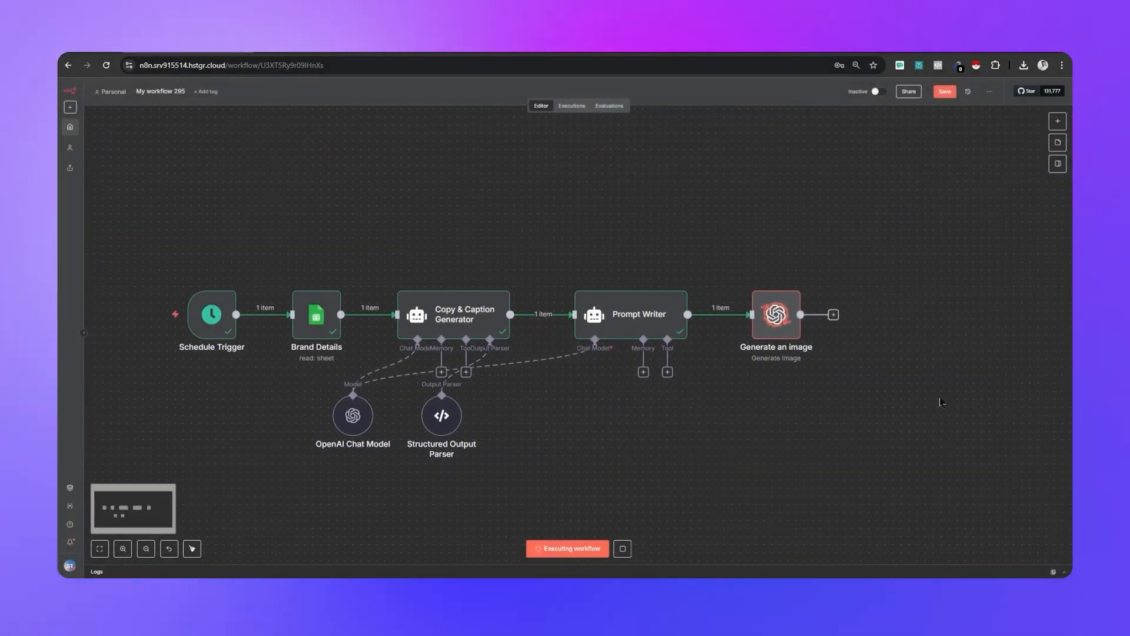
pyautogui.hscroll(2, 942, 402)
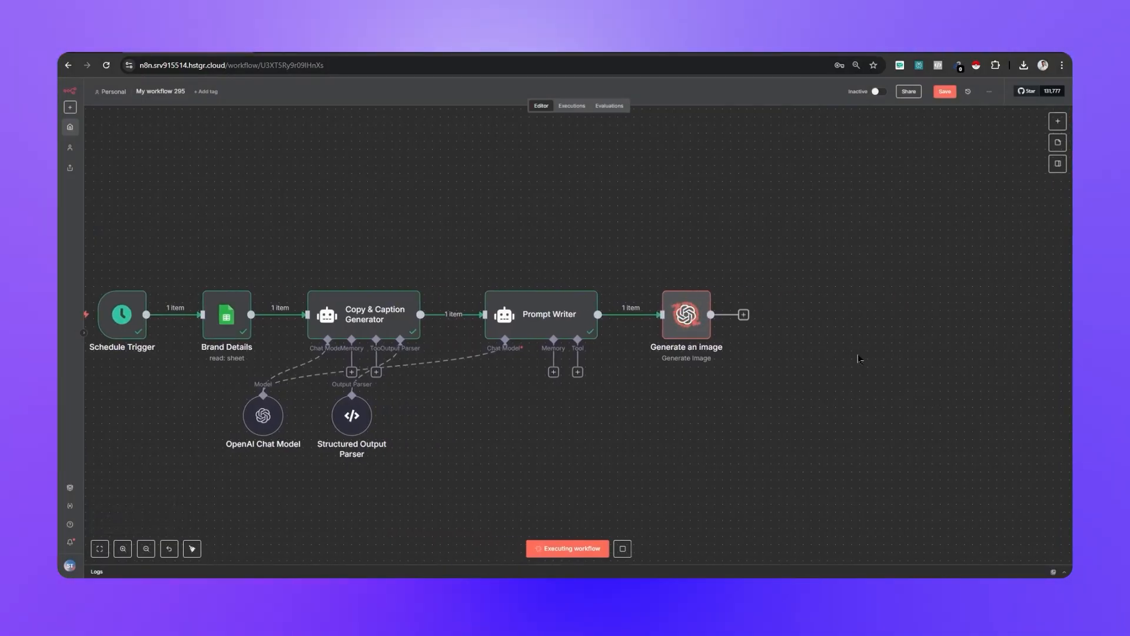
# Check the Schedule Trigger node's trigger interval and time settings, then return to the canvas
pyautogui.hscroll(-2, 859, 359)
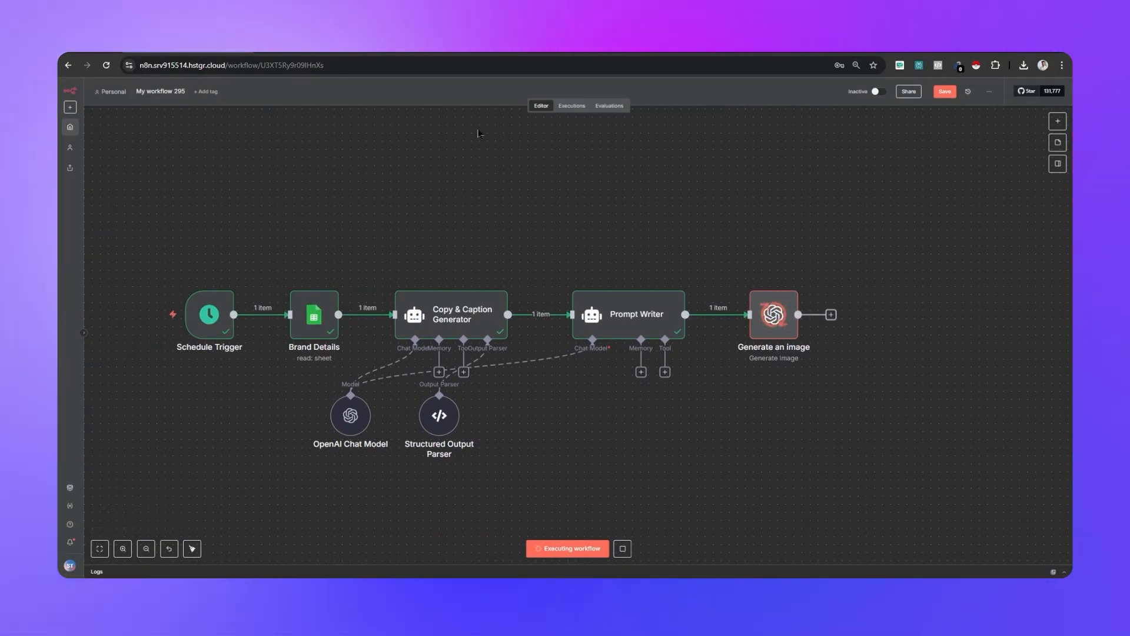
pyautogui.click(216, 323)
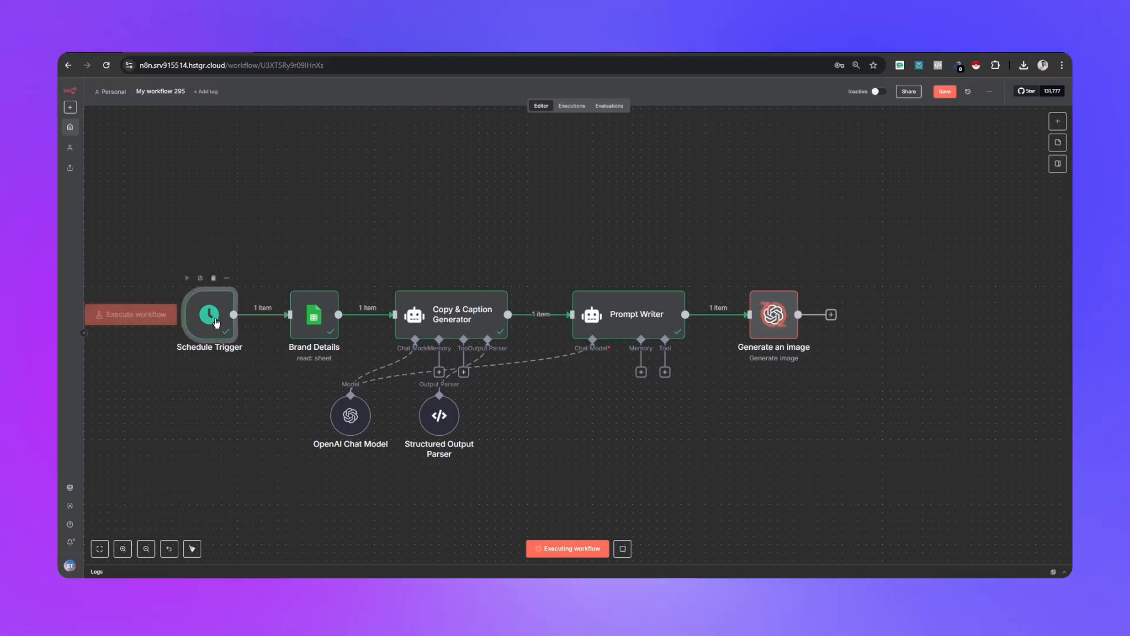
pyautogui.doubleClick(217, 323)
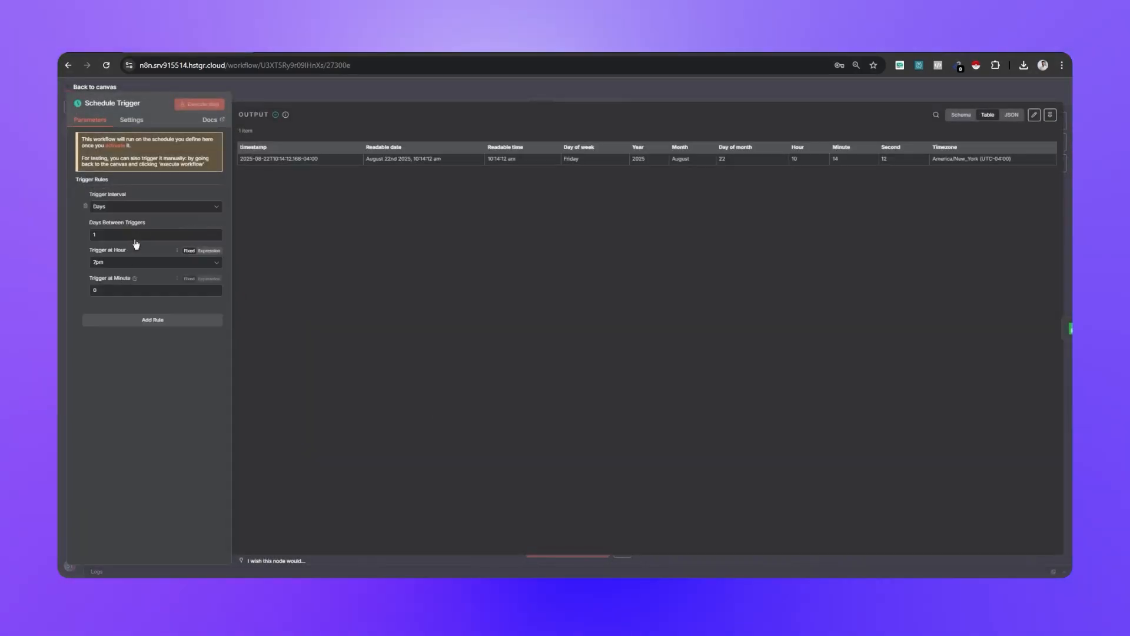
pyautogui.press('Escape')
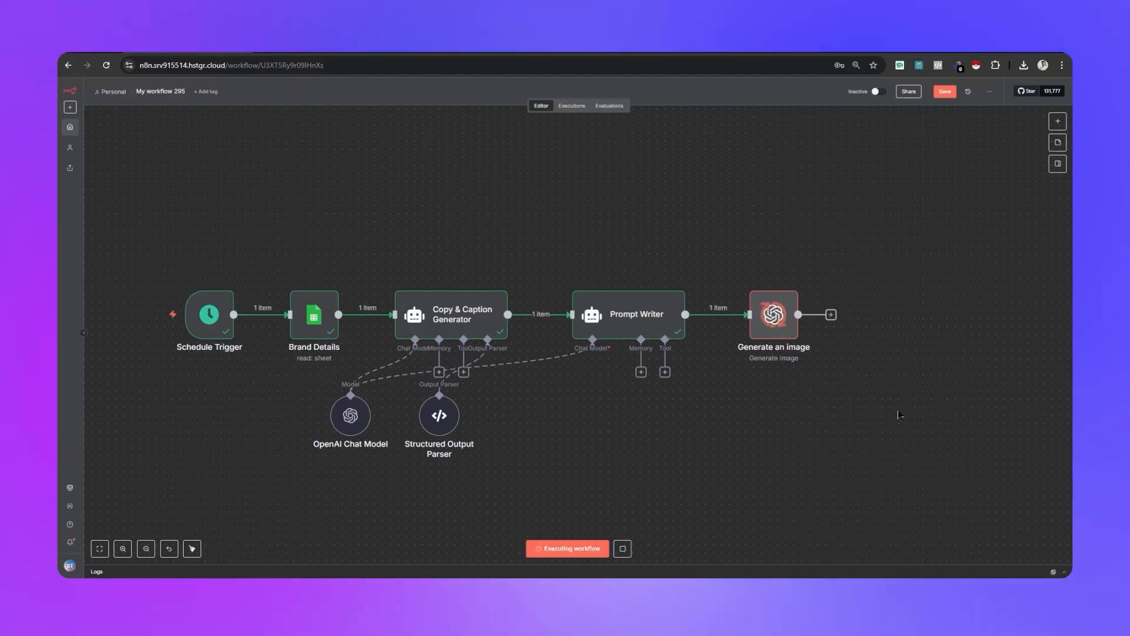
# View the generated image in the Generate an image node's output and close the node
pyautogui.hscroll(5, 874, 377)
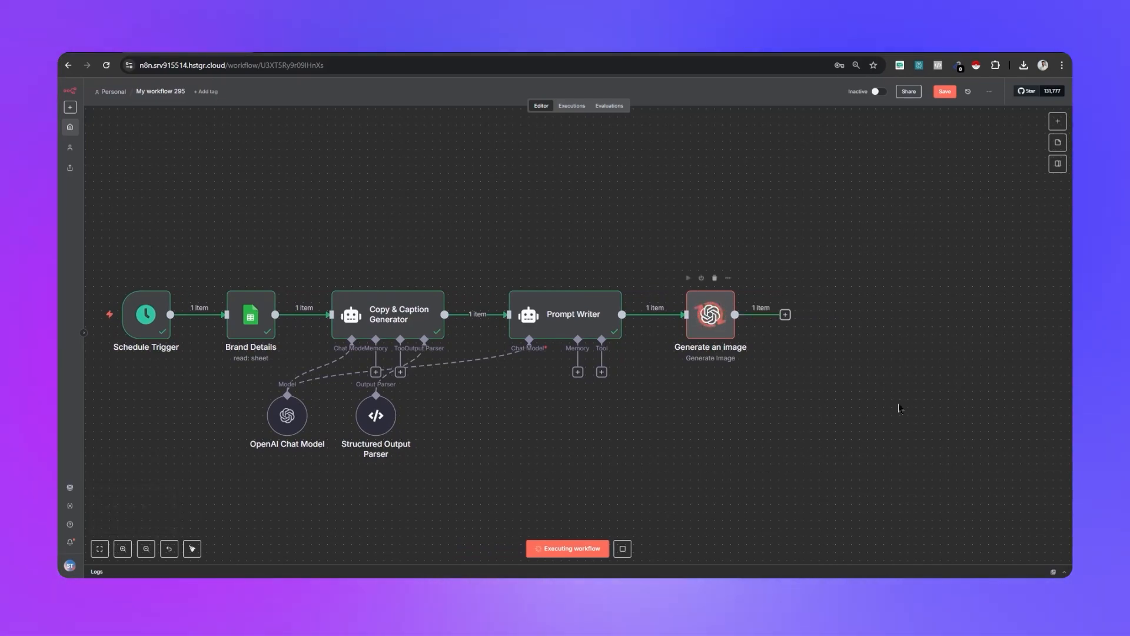
pyautogui.doubleClick(718, 316)
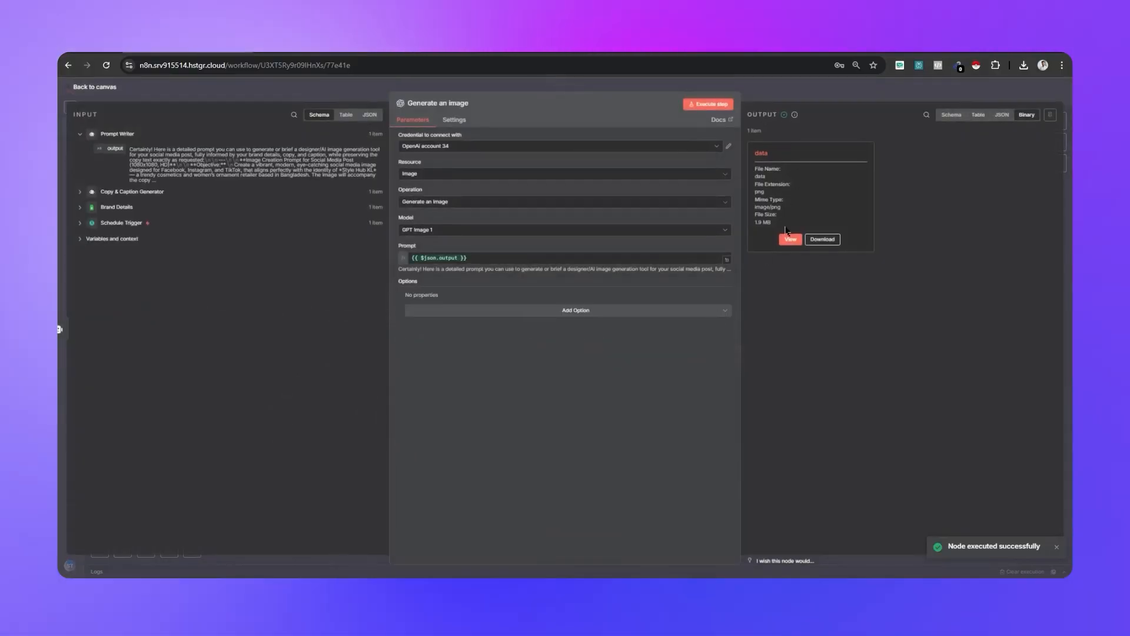
pyautogui.click(790, 240)
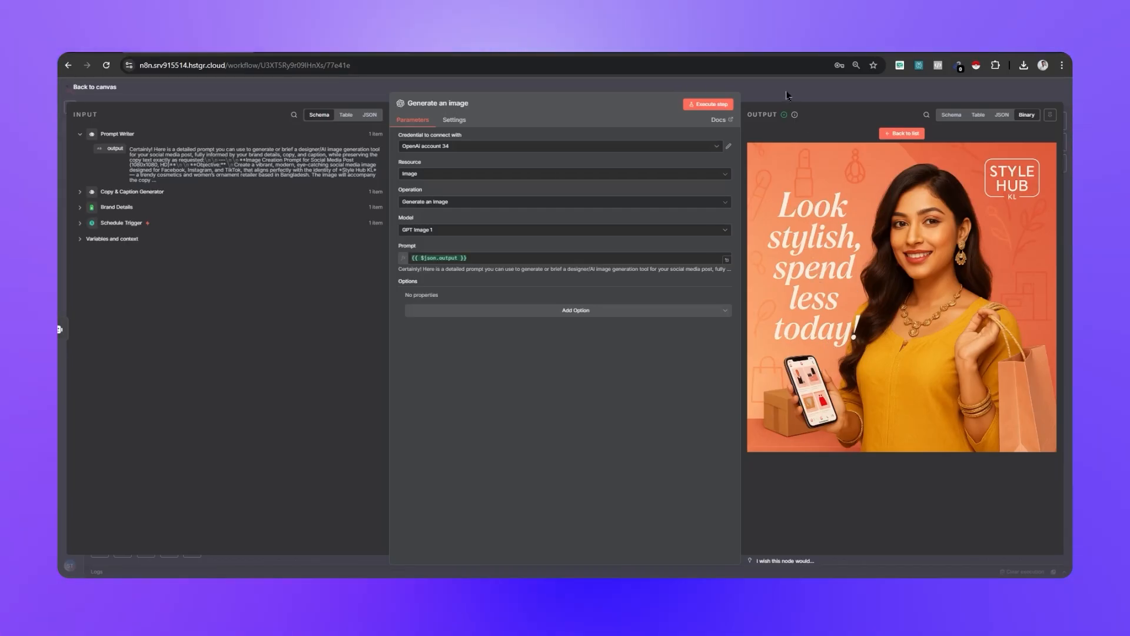
pyautogui.click(787, 97)
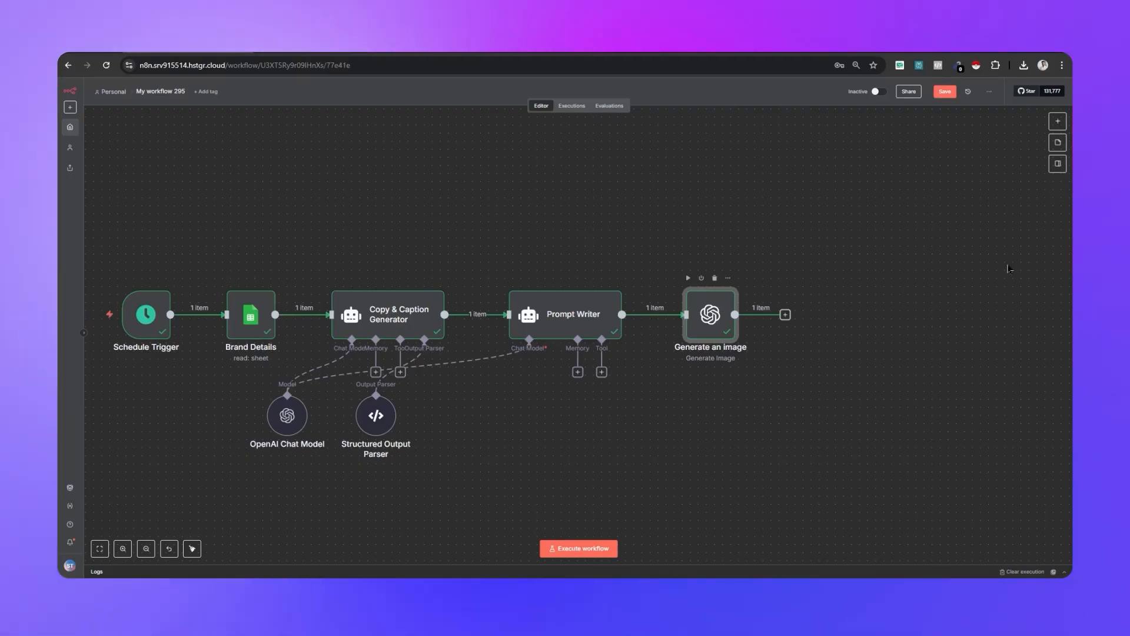
# Exit the unresponsive page and execute the Generate an image node in the reopened workflow
pyautogui.press('Return')
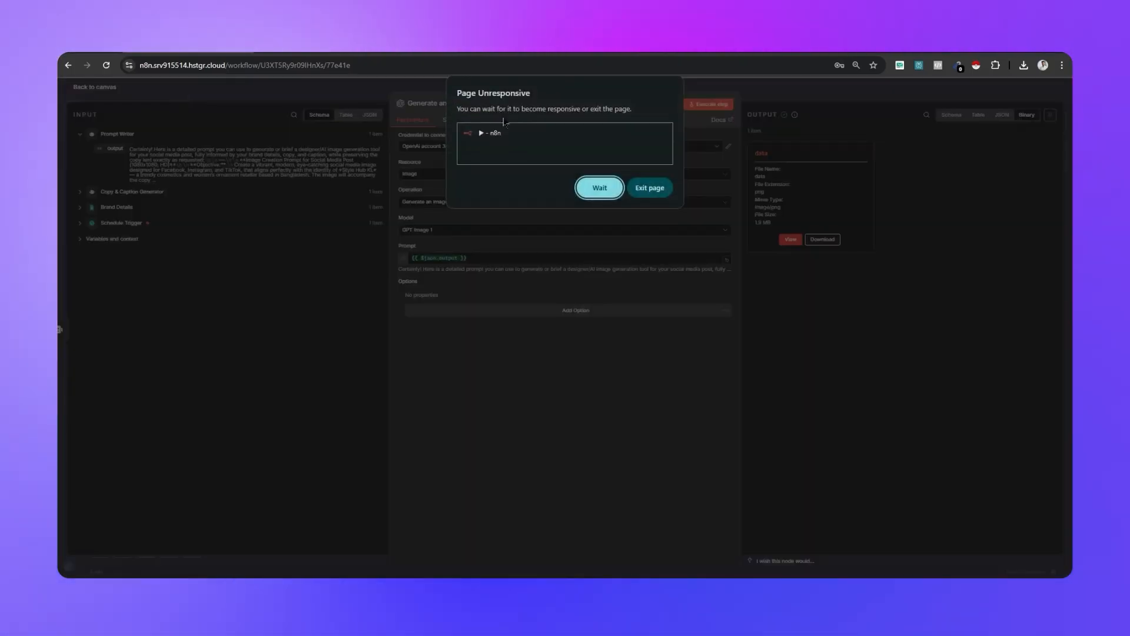
pyautogui.click(657, 195)
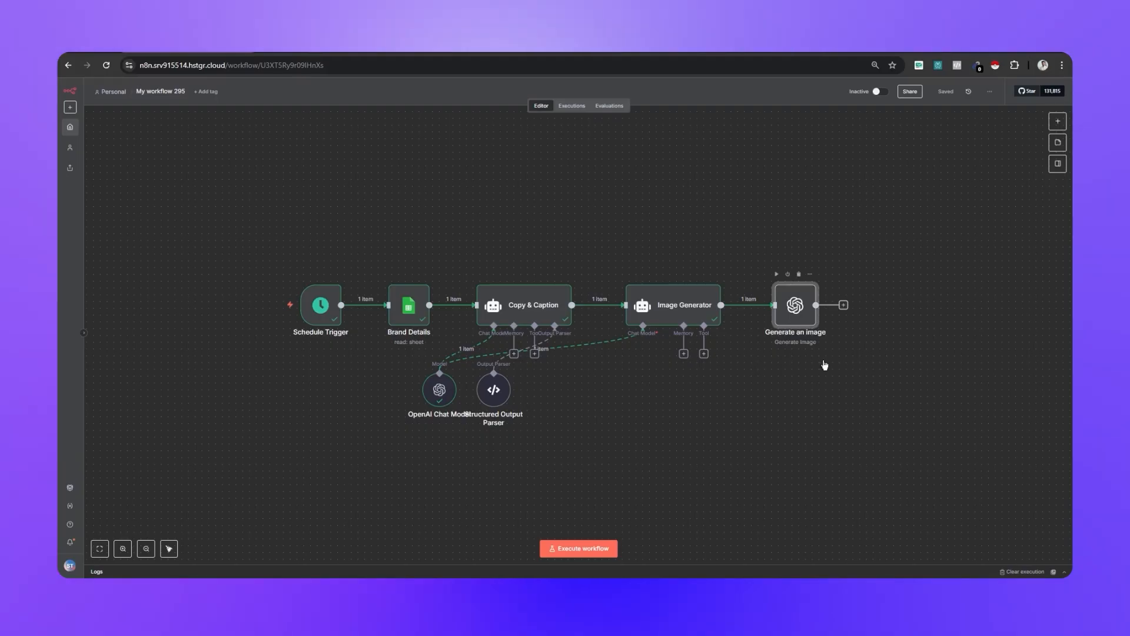
pyautogui.doubleClick(795, 305)
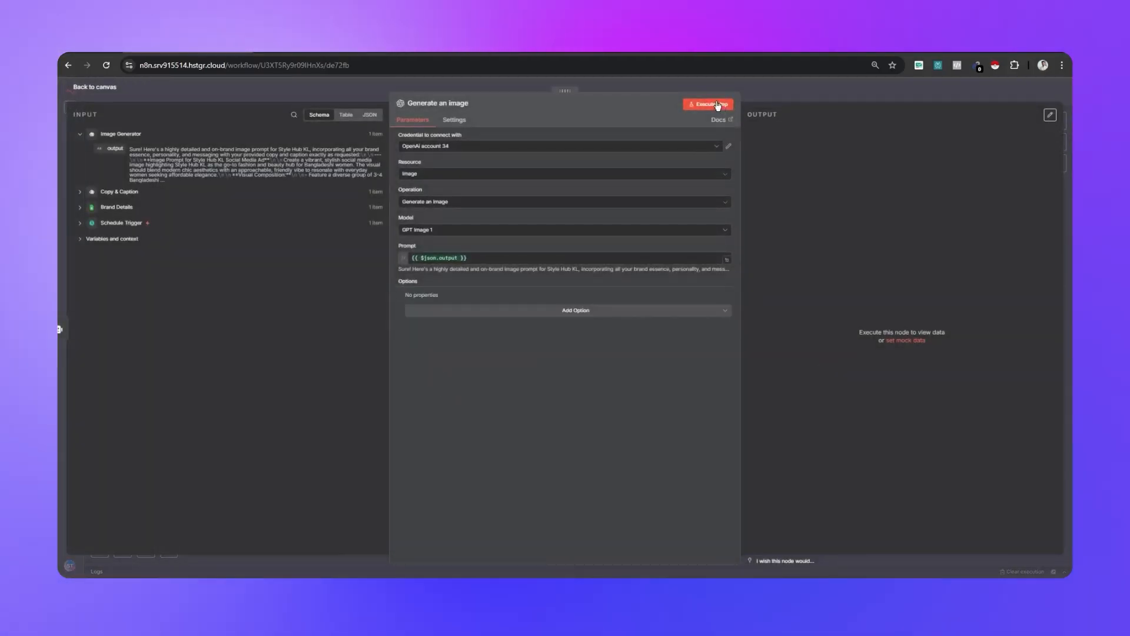
pyautogui.click(717, 104)
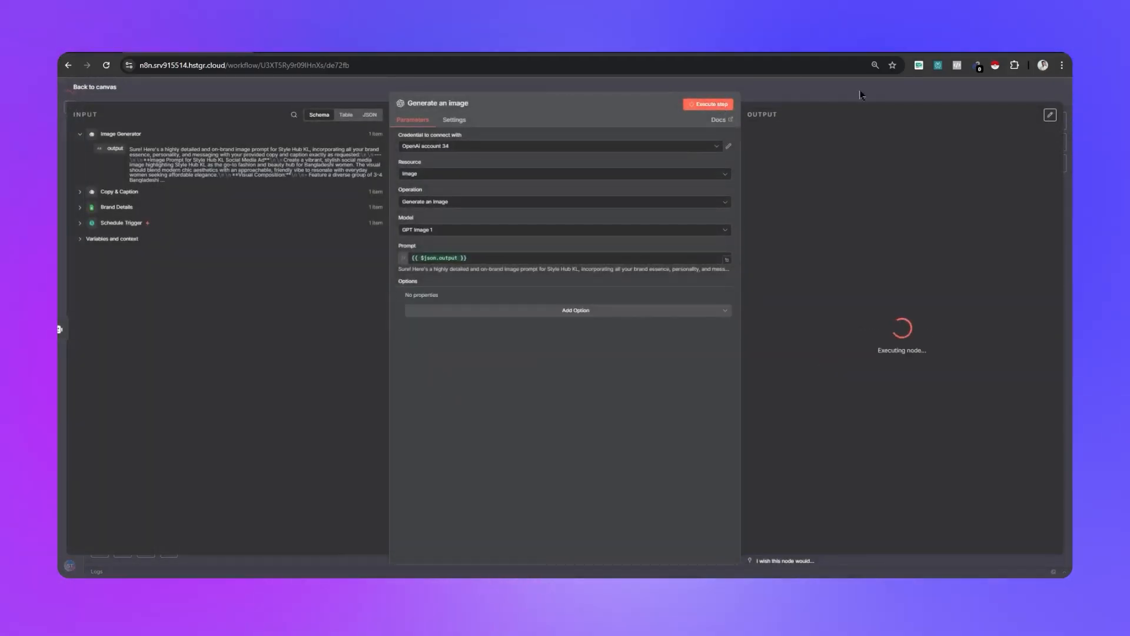
pyautogui.click(861, 96)
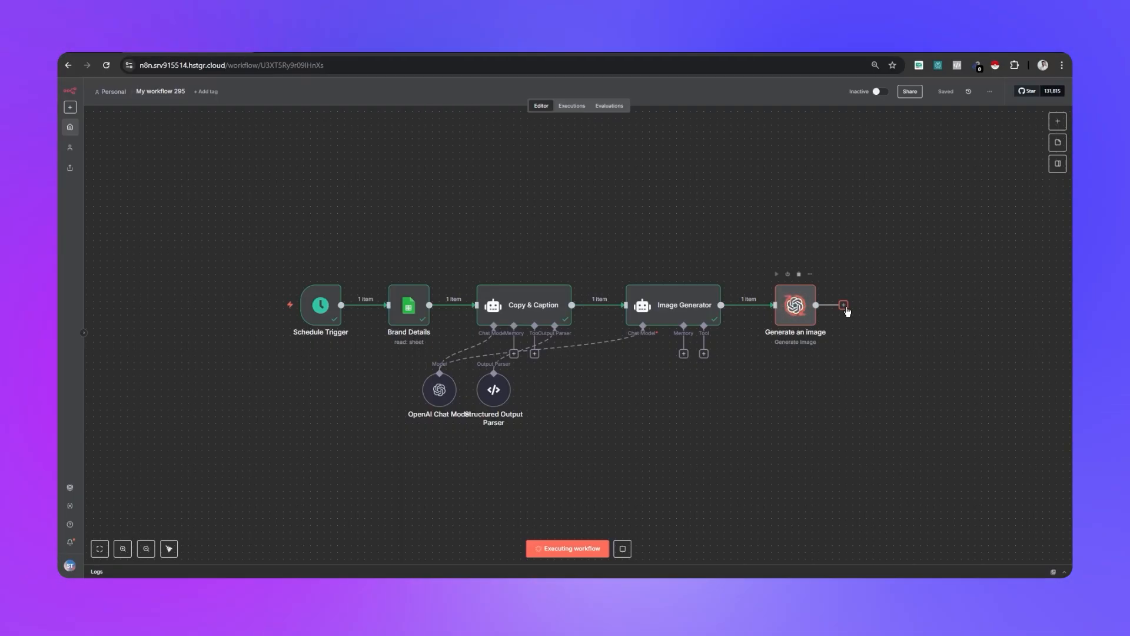
# Add a Google Drive Upload file node after Generate an image, waiting for the page to respond
pyautogui.click(845, 306)
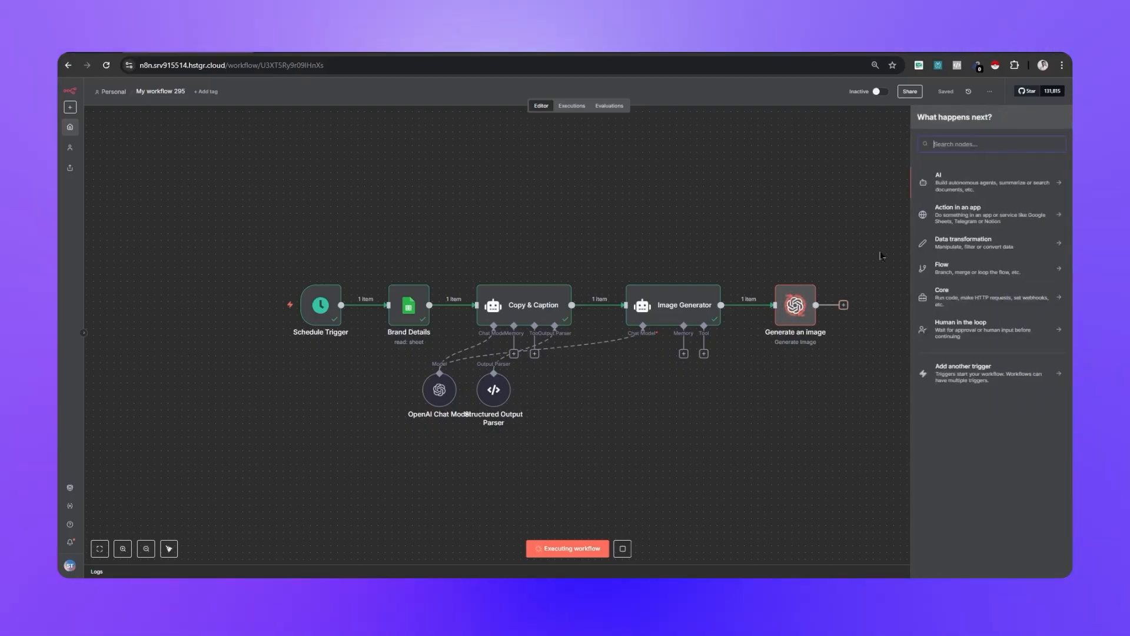
pyautogui.write('drive')
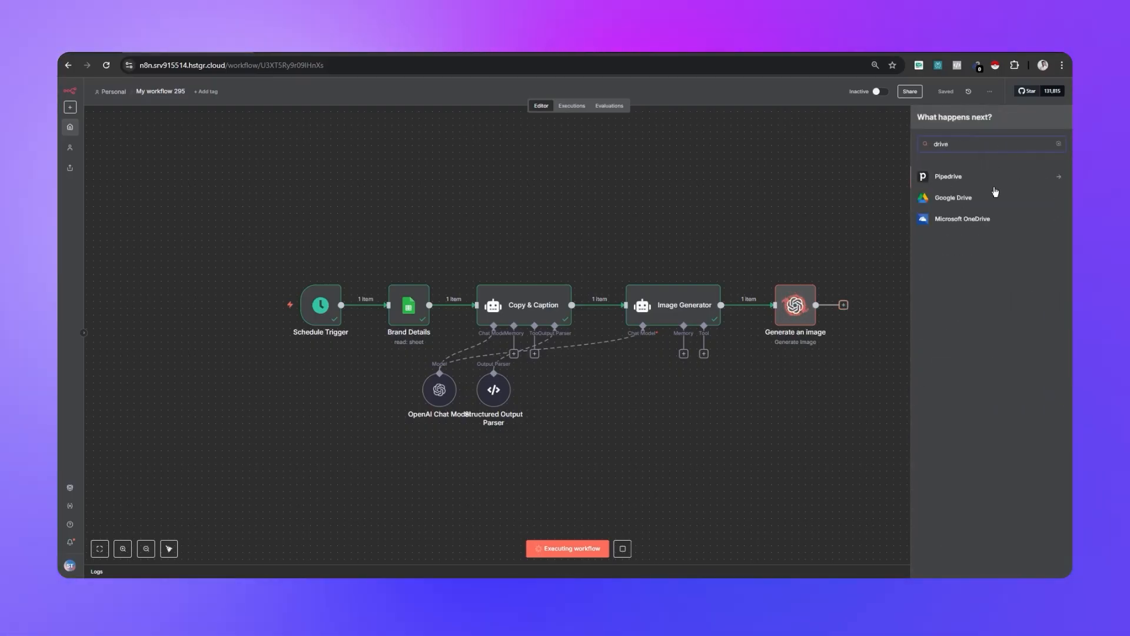
pyautogui.click(990, 202)
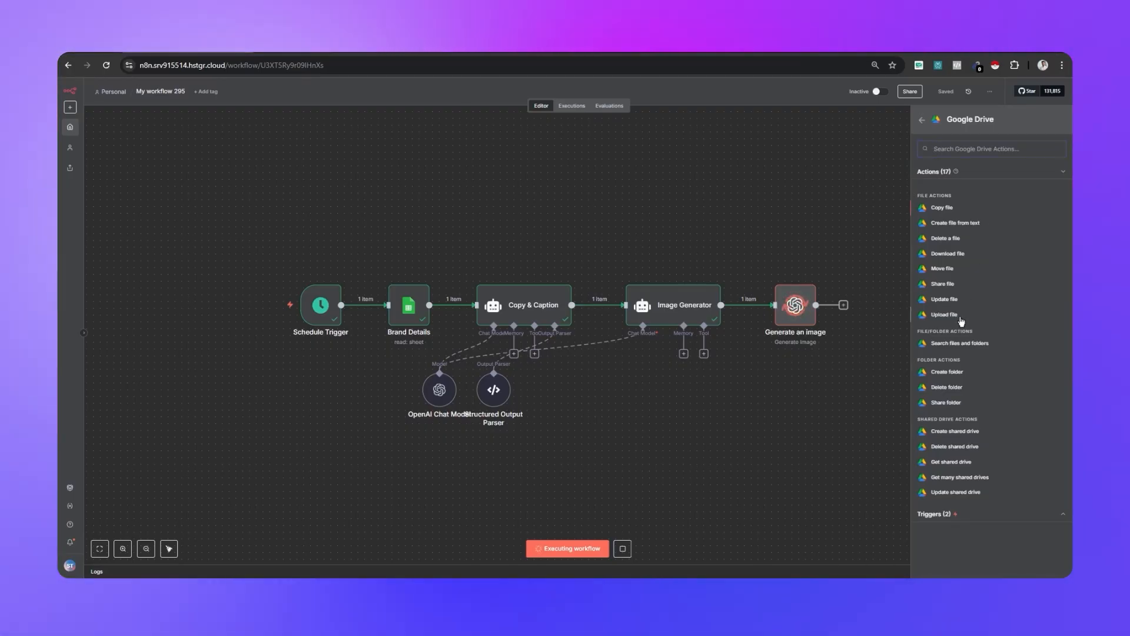
pyautogui.click(961, 317)
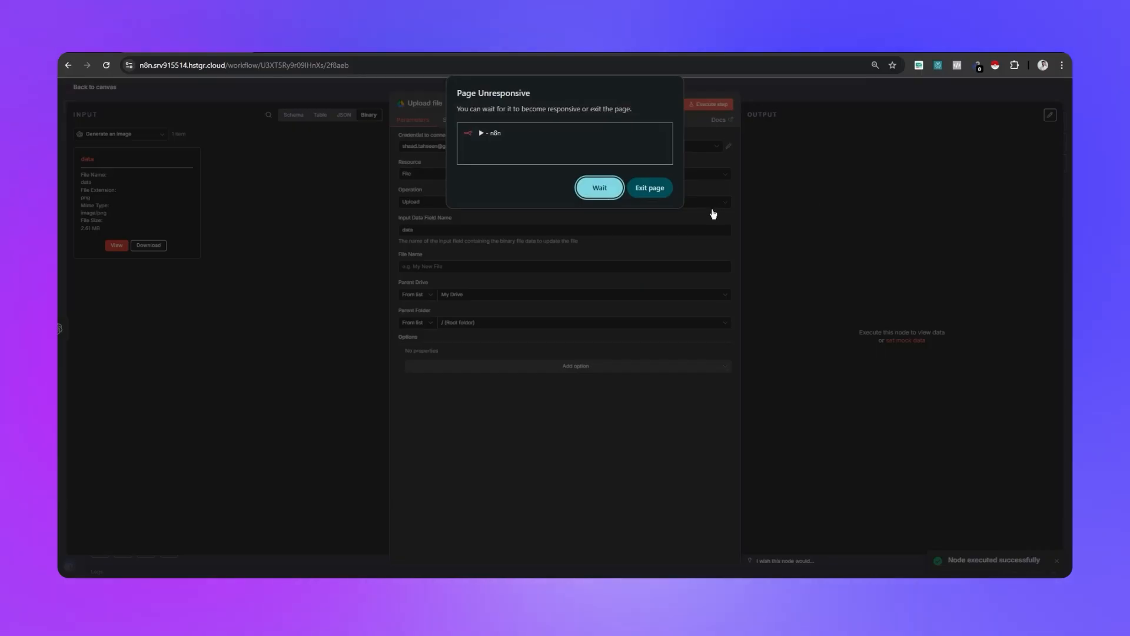
pyautogui.click(599, 188)
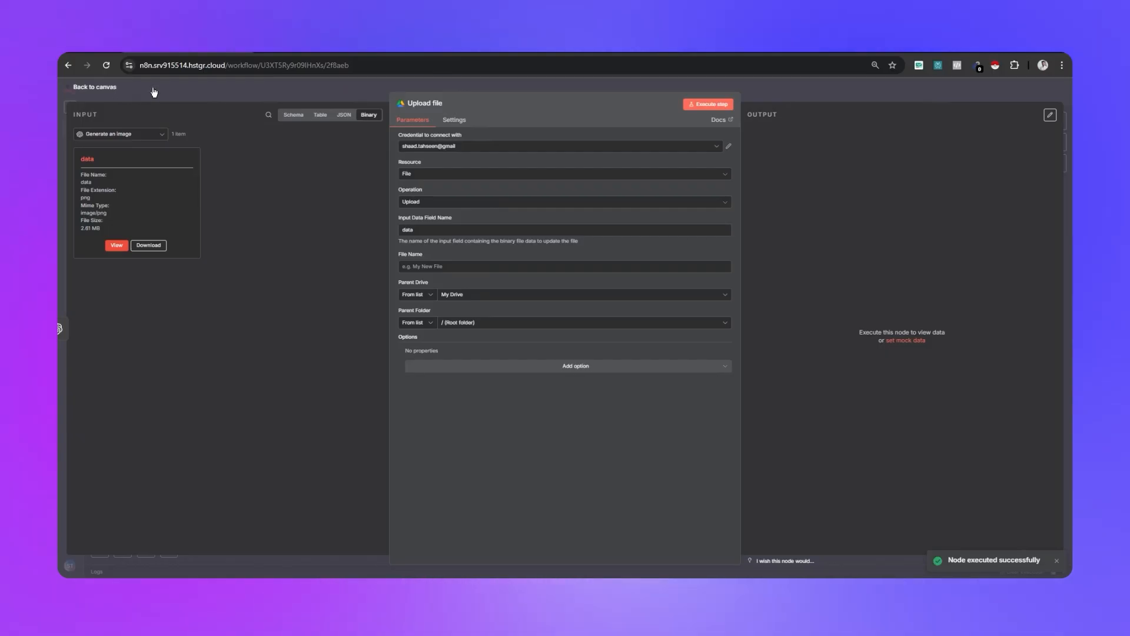
# Reload the workflow by exiting the unresponsive page, and execute the whole workflow again
pyautogui.click(107, 64)
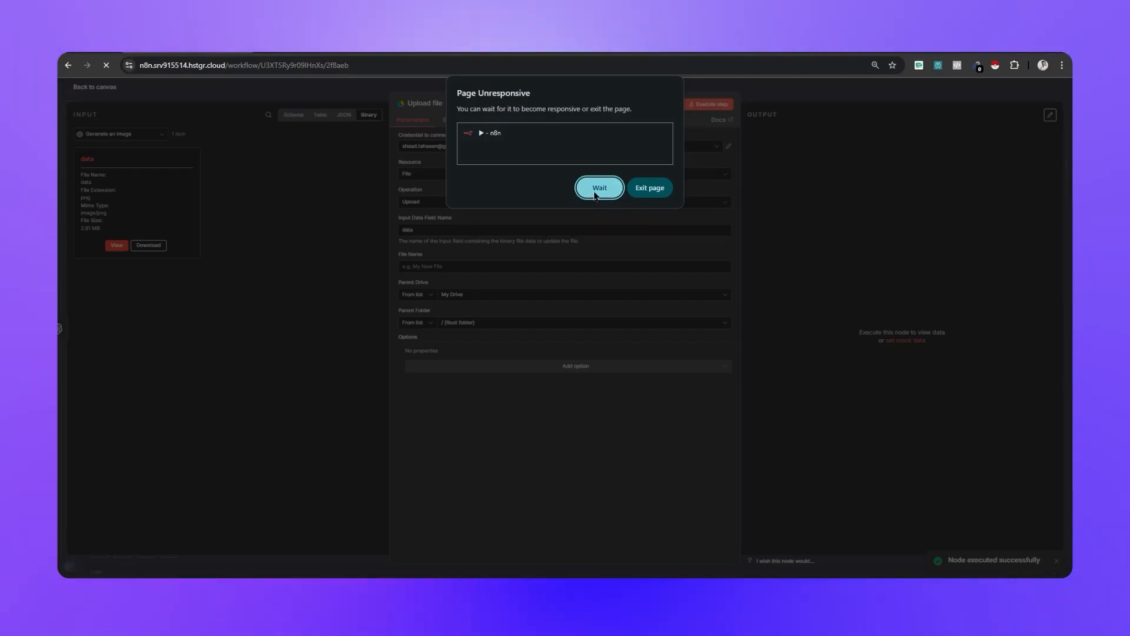
pyautogui.click(650, 188)
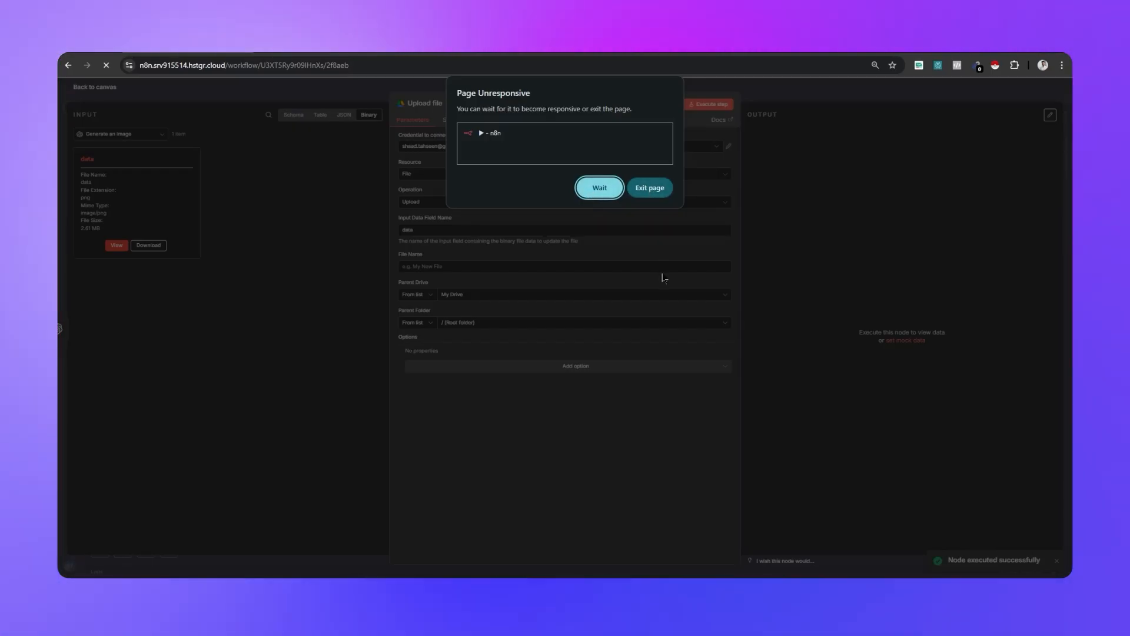
pyautogui.click(702, 317)
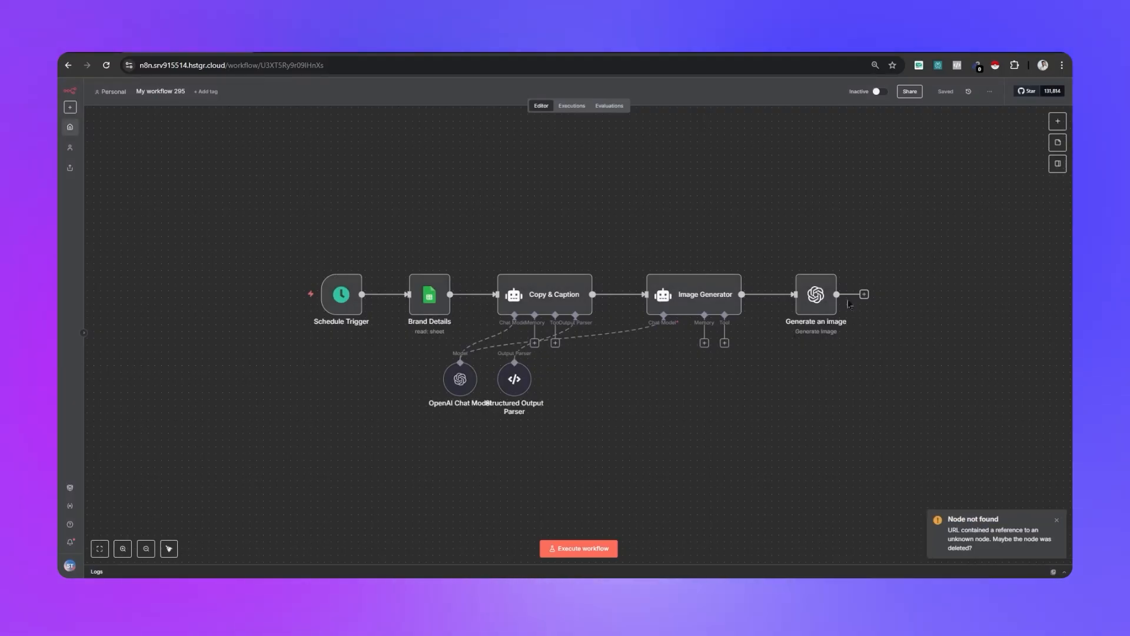
pyautogui.click(1058, 519)
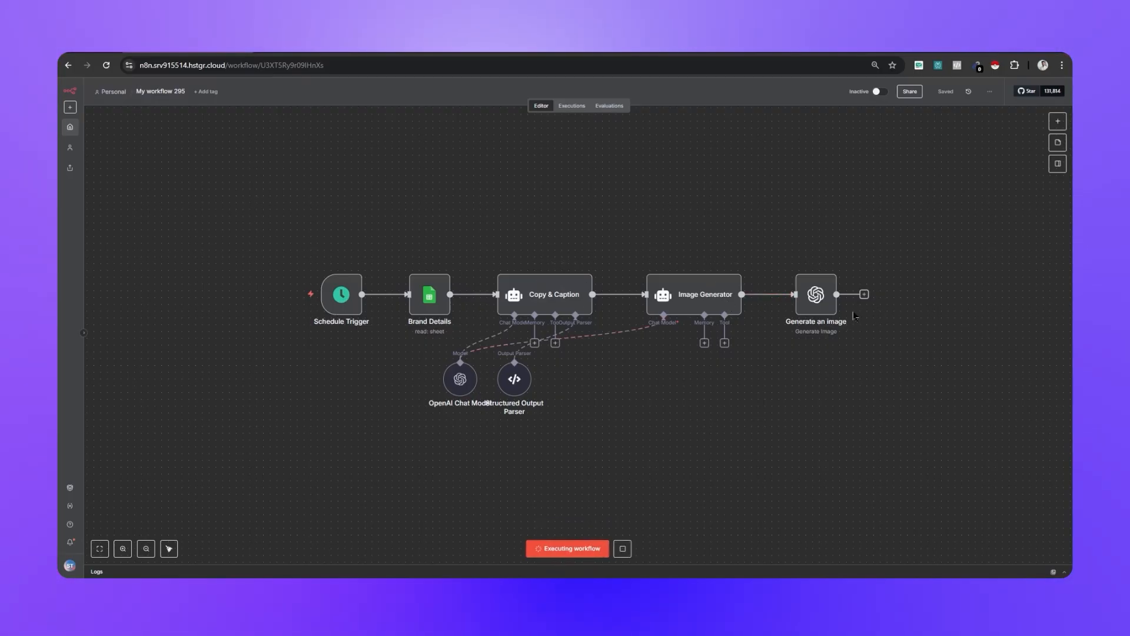
# Add a Google Drive Upload file node after the Generate an image node
pyautogui.click(864, 294)
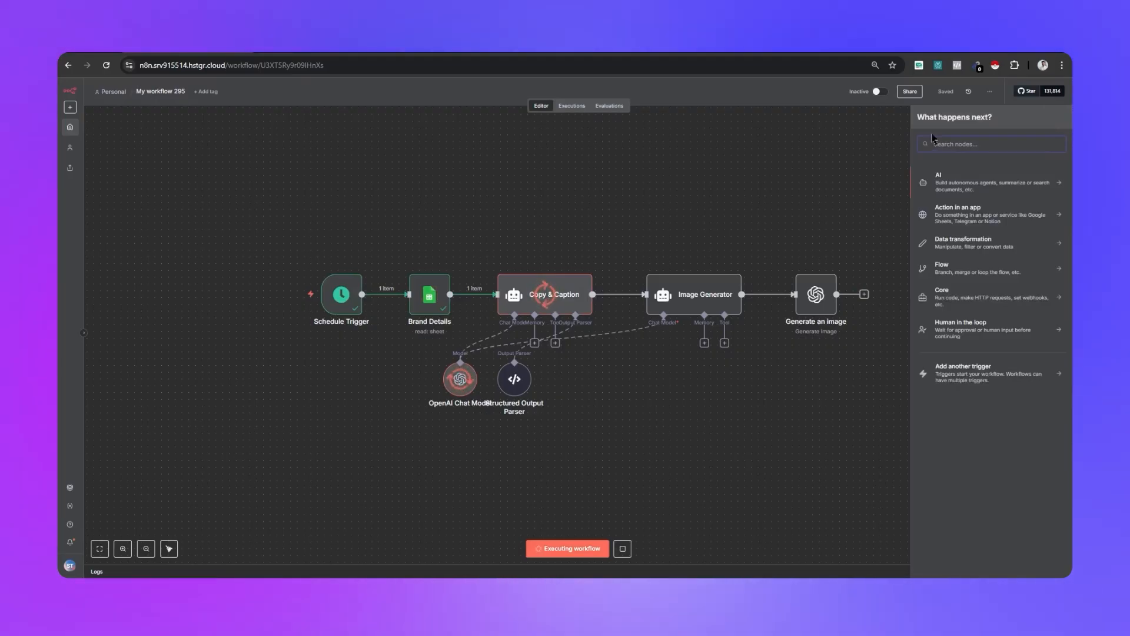
pyautogui.write('drive')
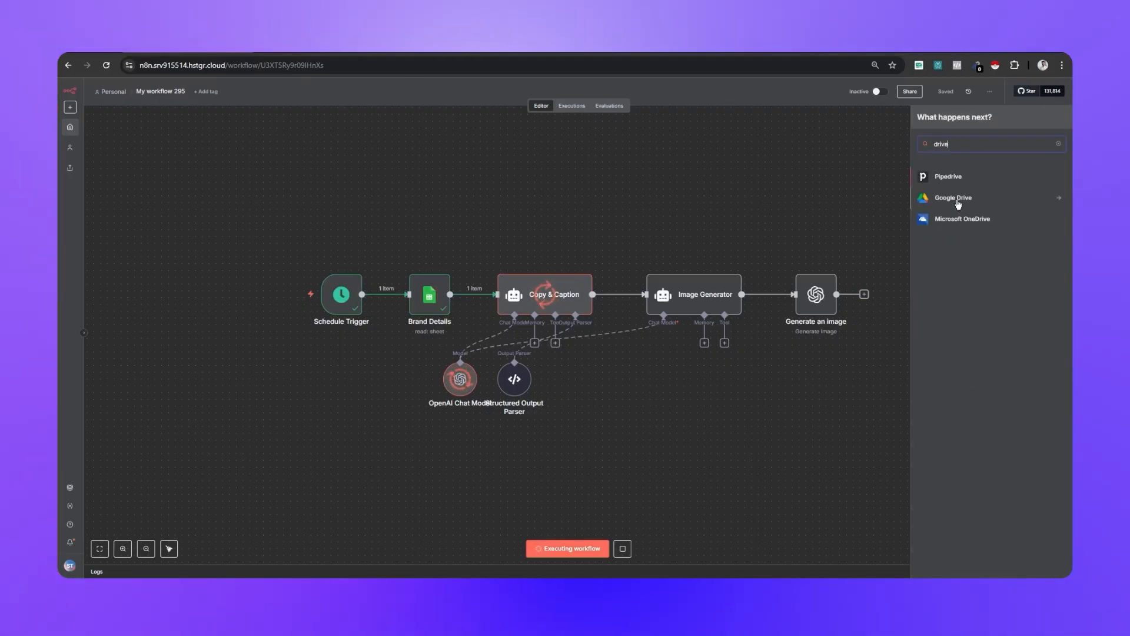
pyautogui.click(958, 203)
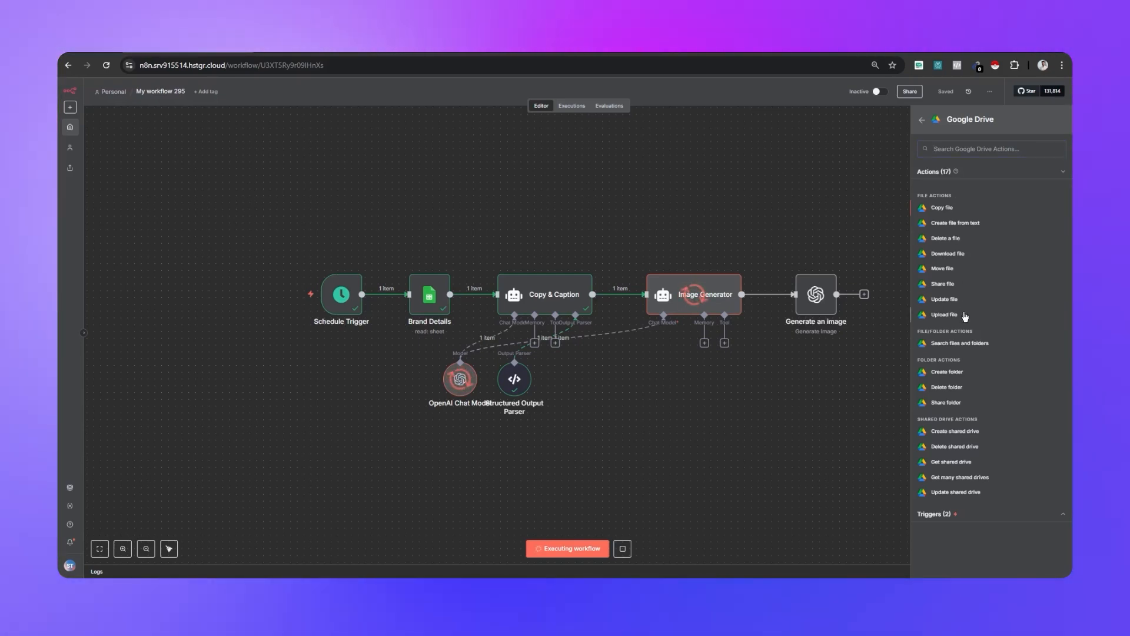
pyautogui.click(964, 316)
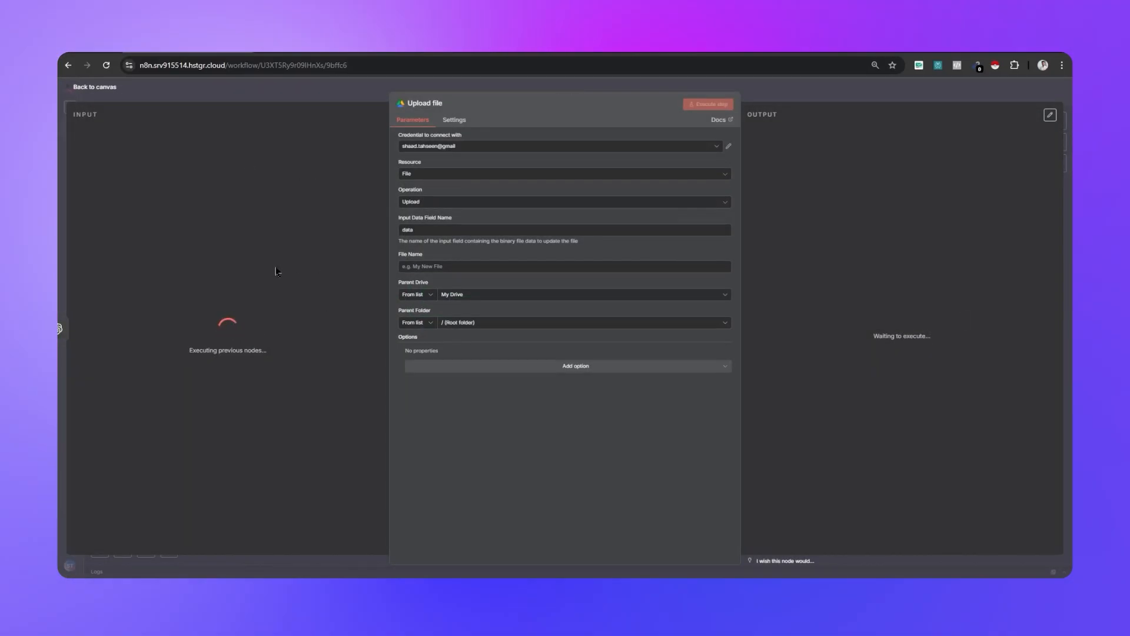
# Check the Upload file node's input data field name and choose My Drive as the parent drive
pyautogui.moveTo(418, 230); pyautogui.dragTo(402, 230)
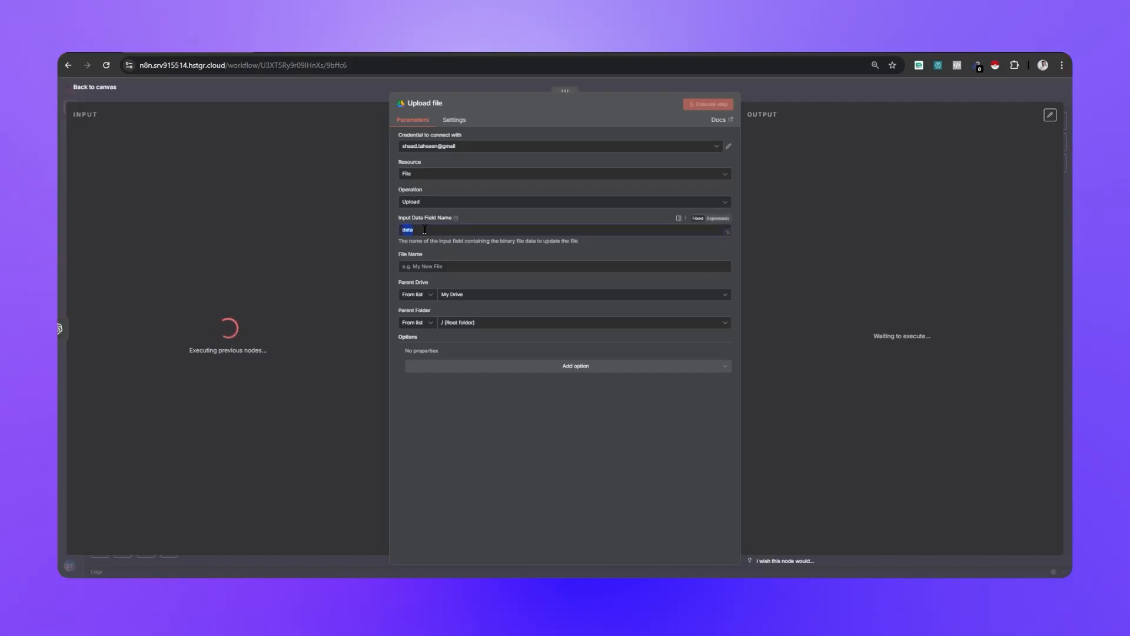
pyautogui.click(473, 298)
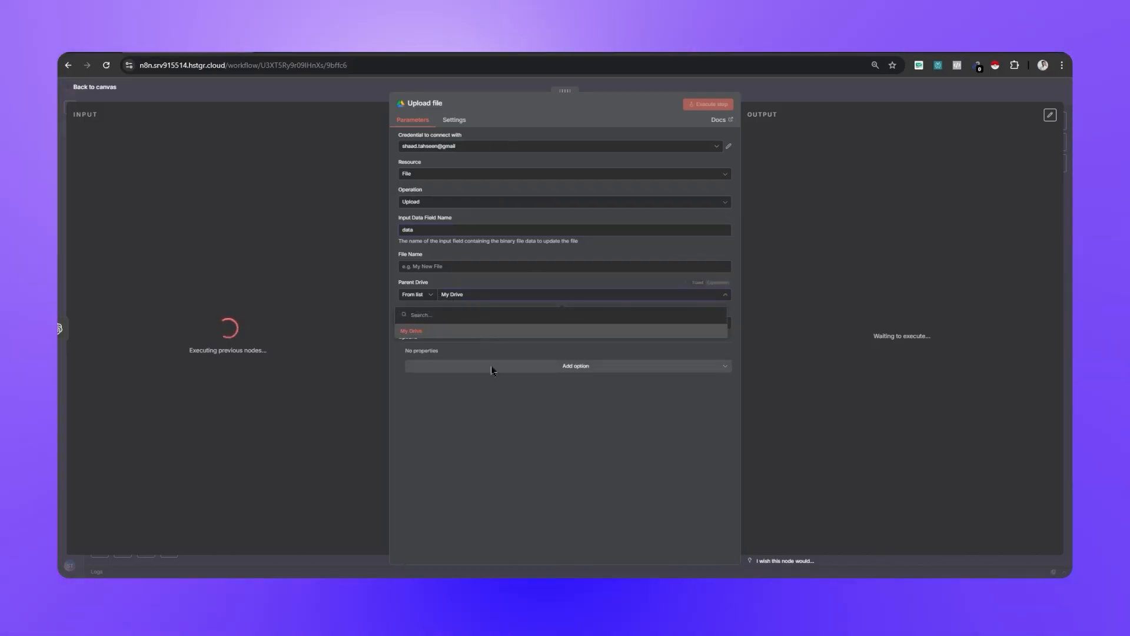
pyautogui.click(474, 331)
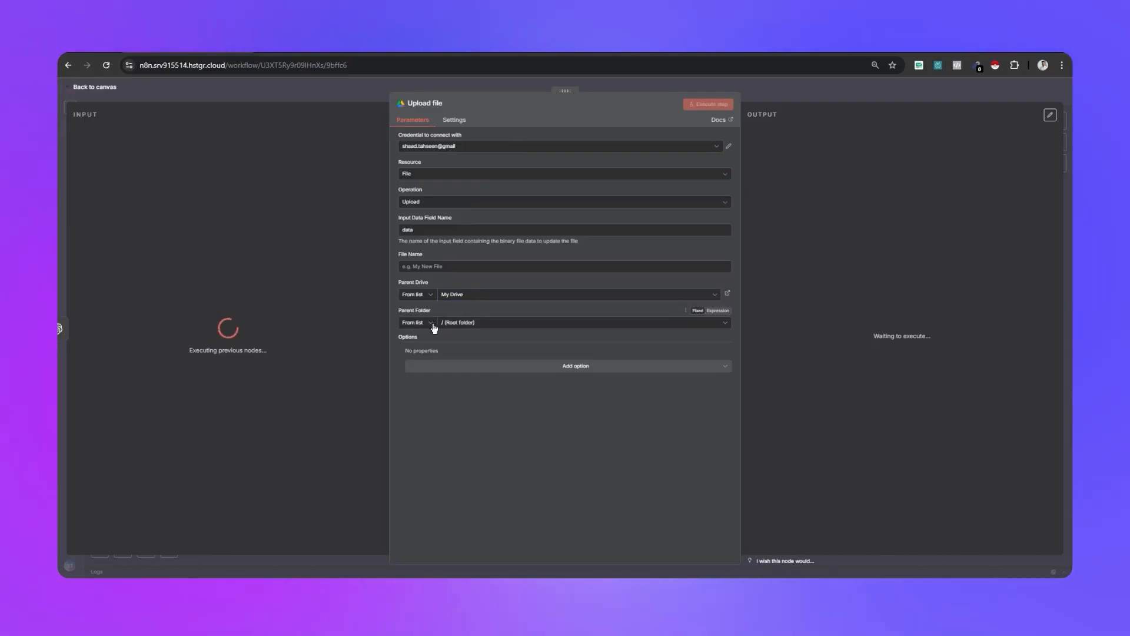
# Set the upload's parent folder to ACTIVE, then view that folder in Google Drive and return to the node
pyautogui.click(460, 325)
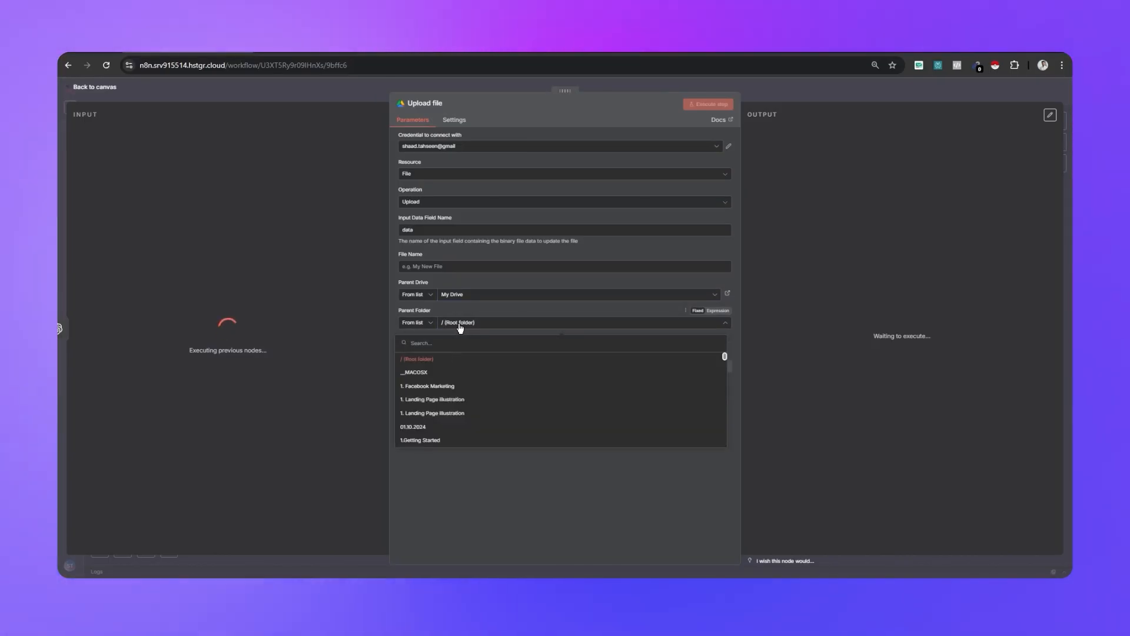
pyautogui.scroll(-2, 471, 391)
pyautogui.scroll(-3, 471, 395)
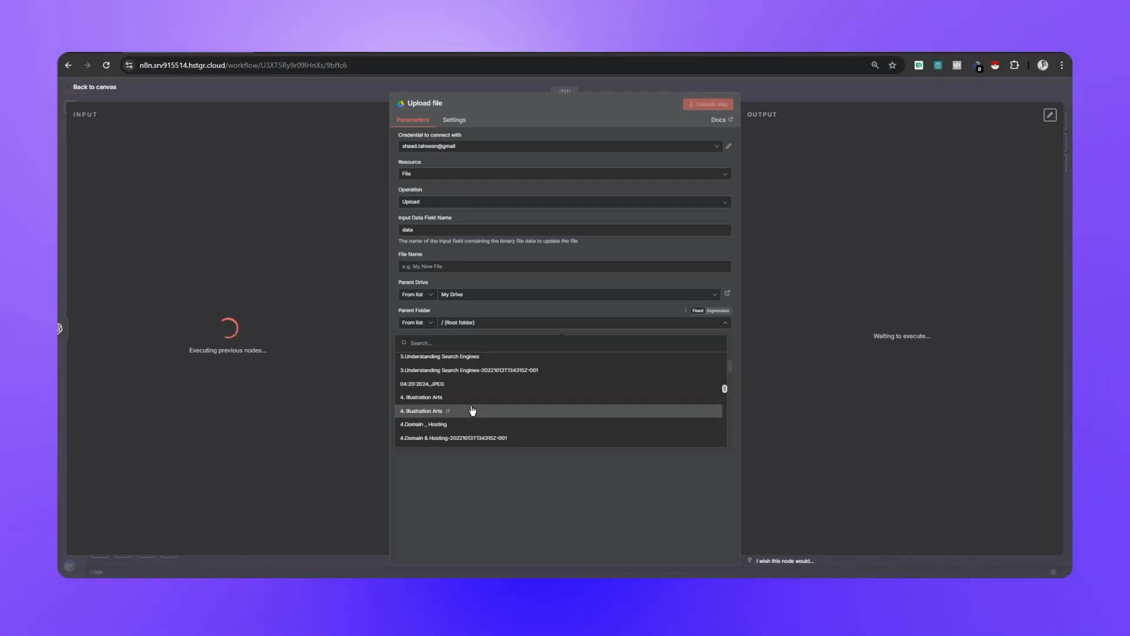
pyautogui.scroll(3, 472, 412)
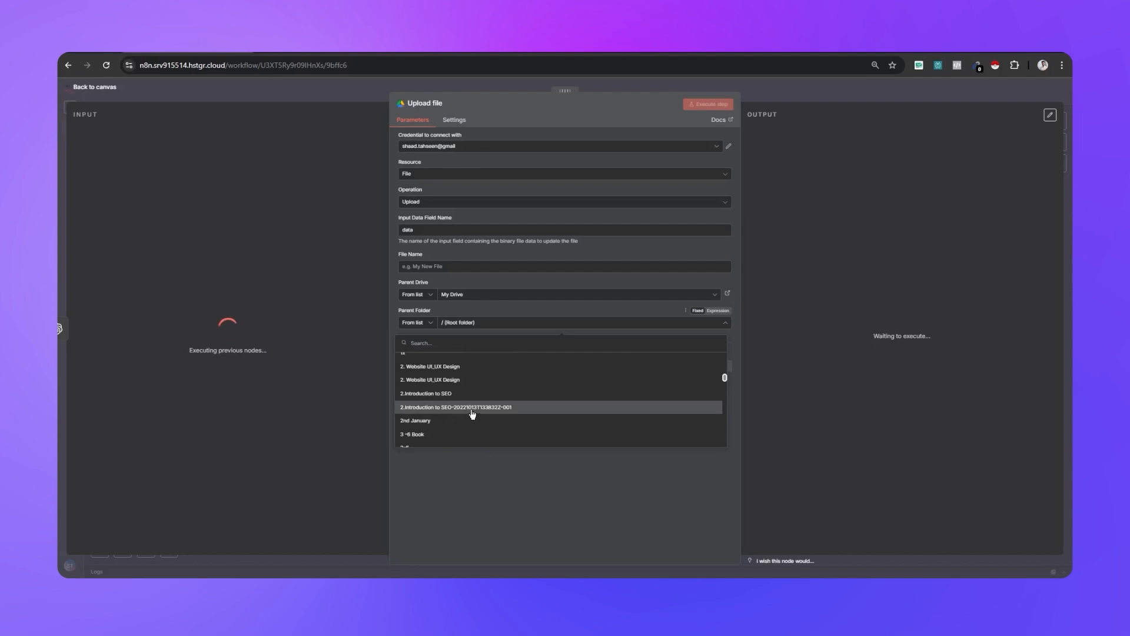
pyautogui.scroll(4, 471, 418)
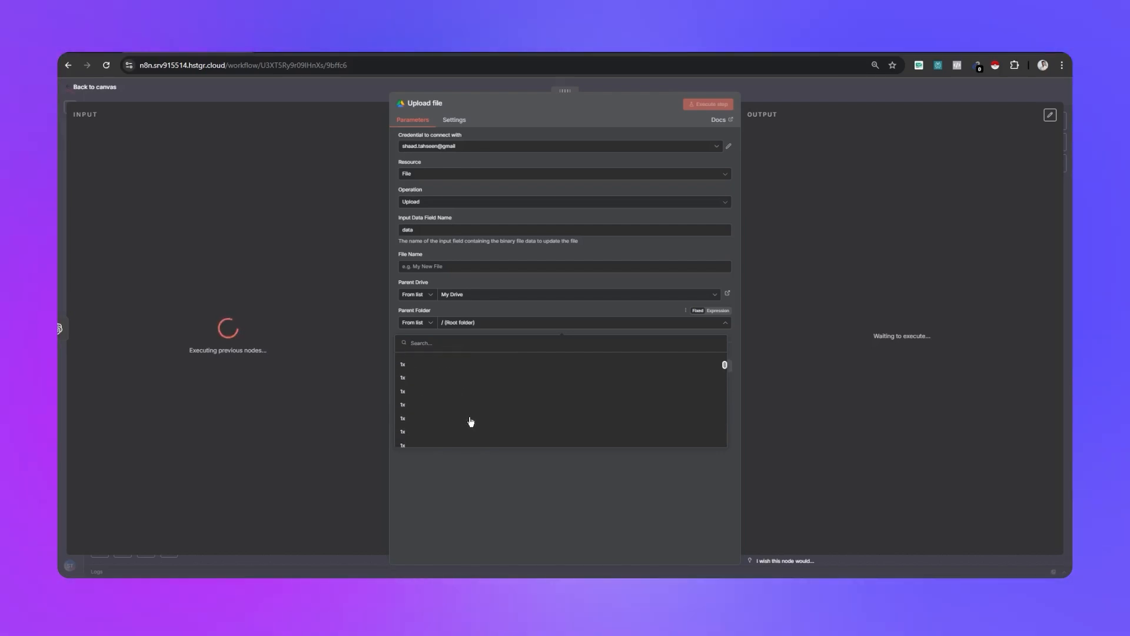
pyautogui.scroll(2, 471, 421)
pyautogui.scroll(-1, 472, 422)
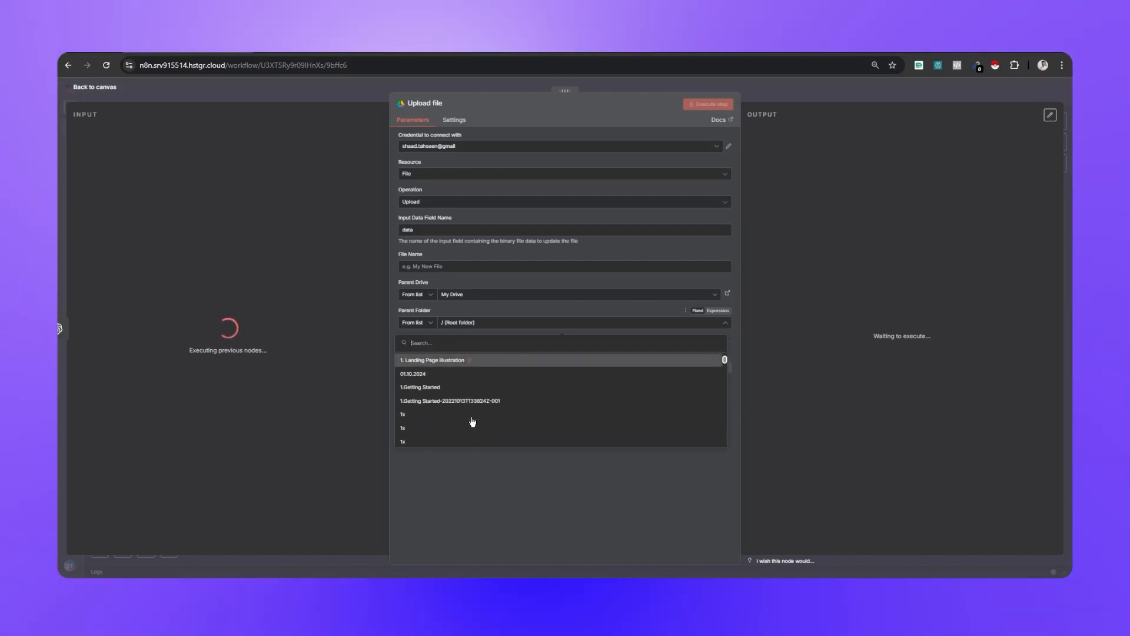
pyautogui.scroll(1, 473, 421)
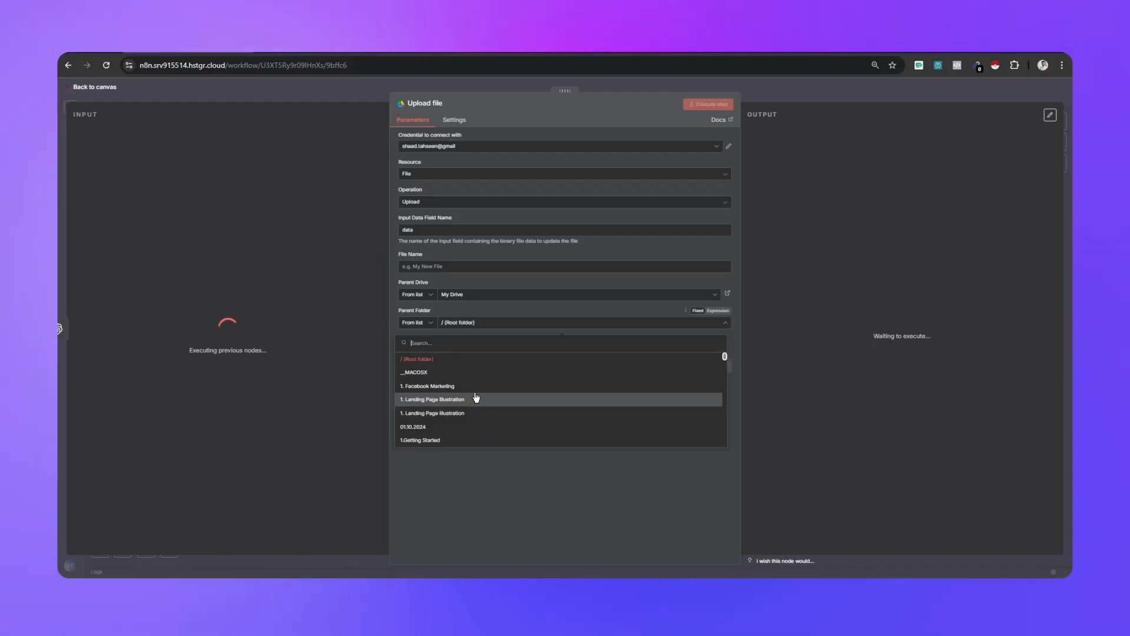
pyautogui.scroll(-5, 474, 412)
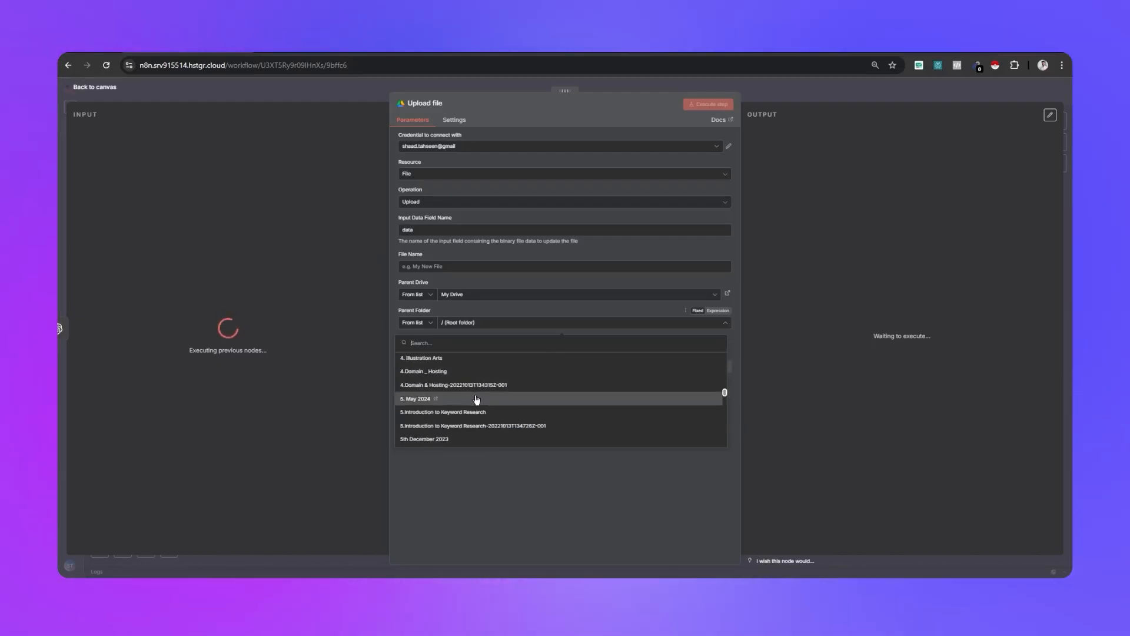
pyautogui.scroll(-3, 476, 400)
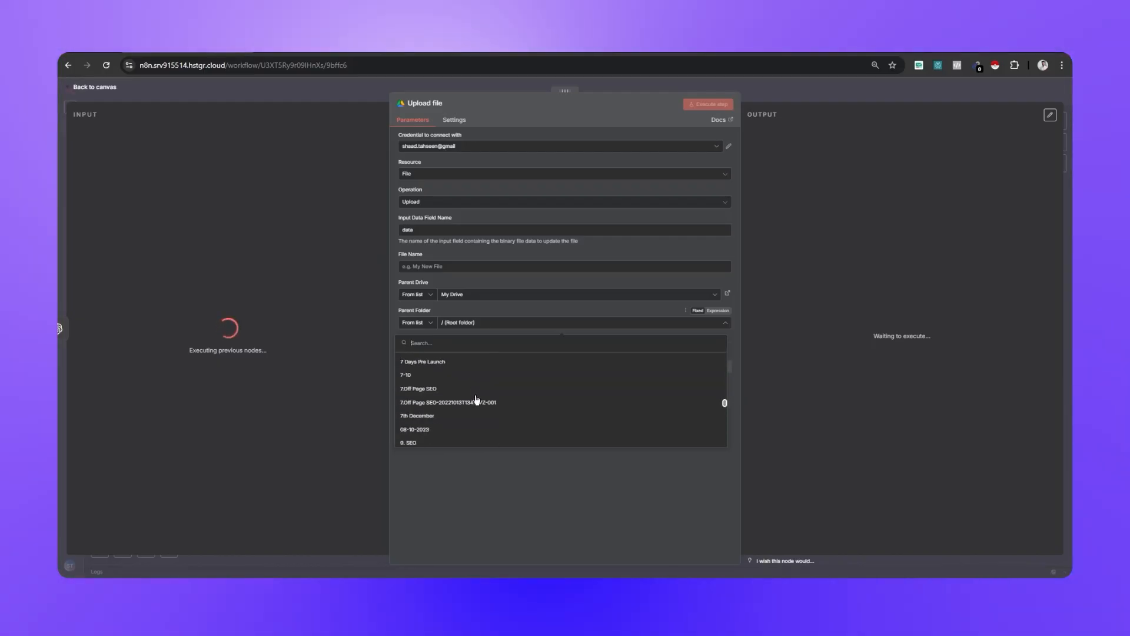
pyautogui.scroll(-5, 477, 400)
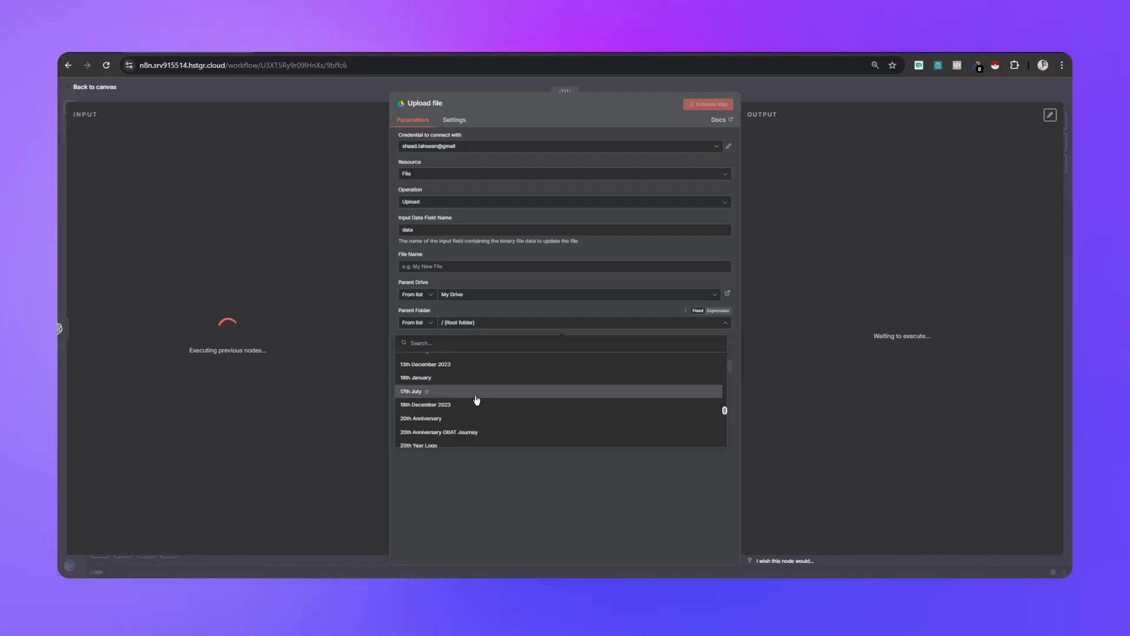
pyautogui.scroll(-5, 475, 421)
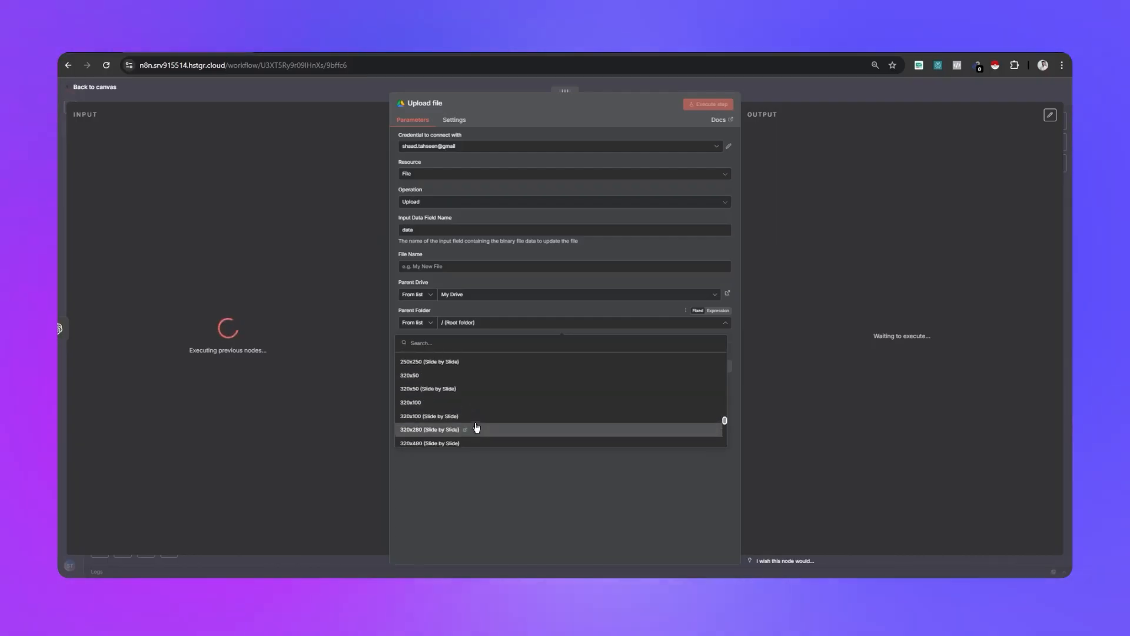
pyautogui.scroll(-5, 477, 427)
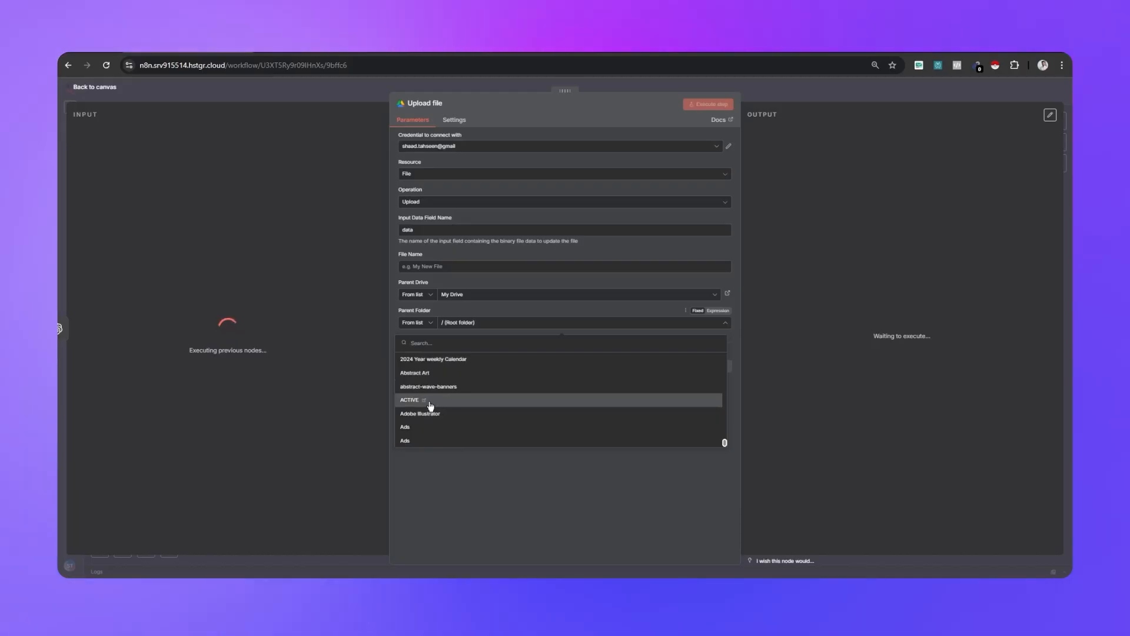
pyautogui.click(462, 400)
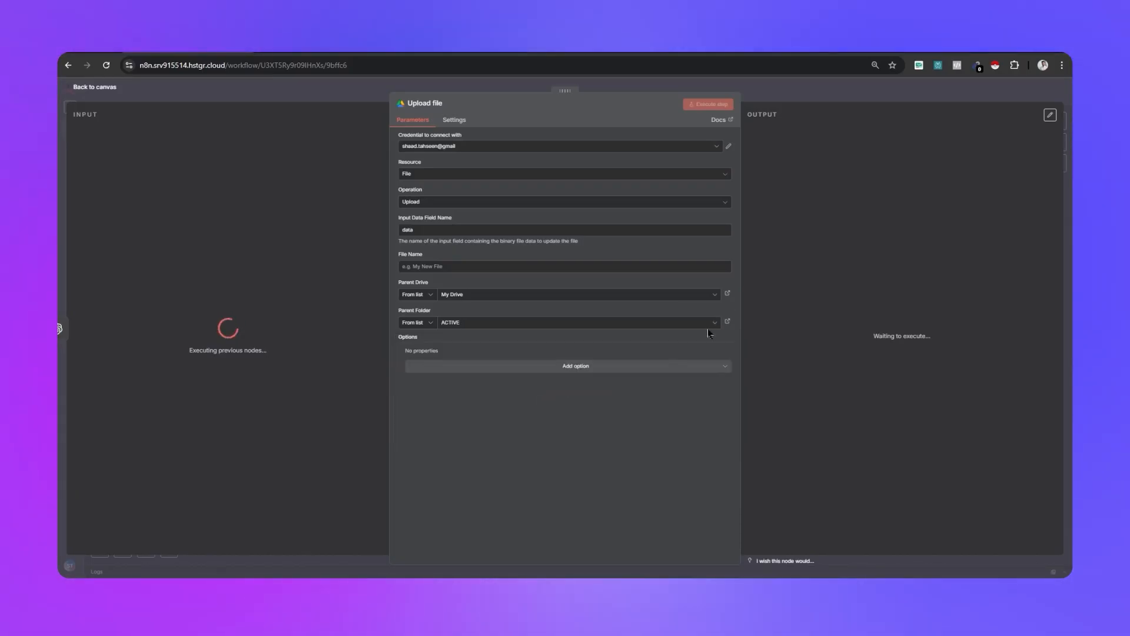
pyautogui.click(727, 322)
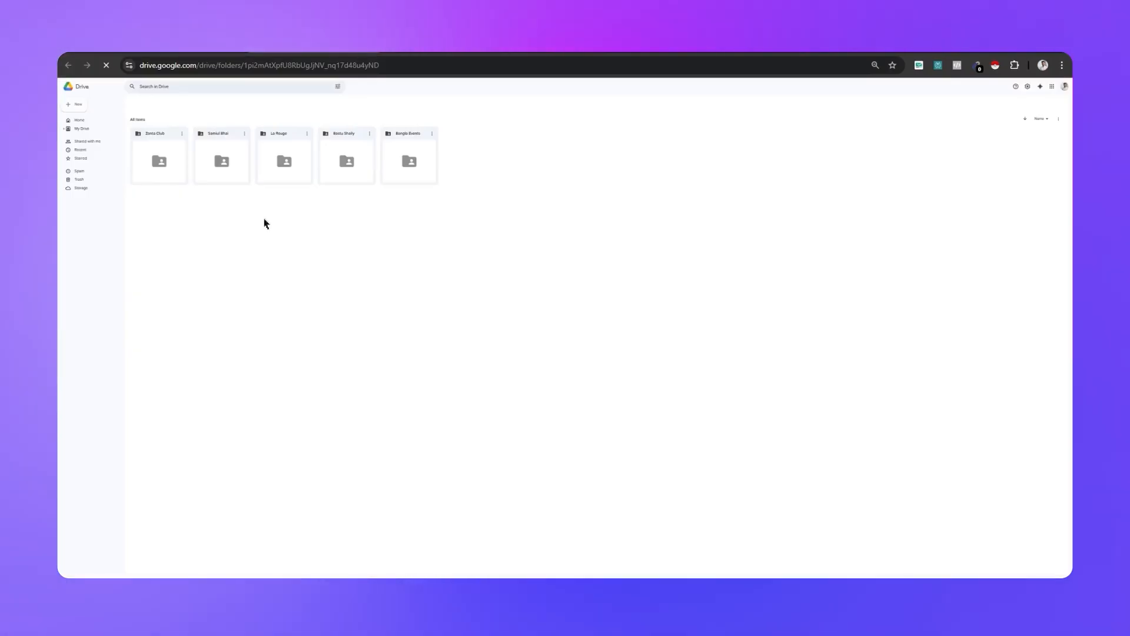
pyautogui.hotkey('ctrl', 'w')
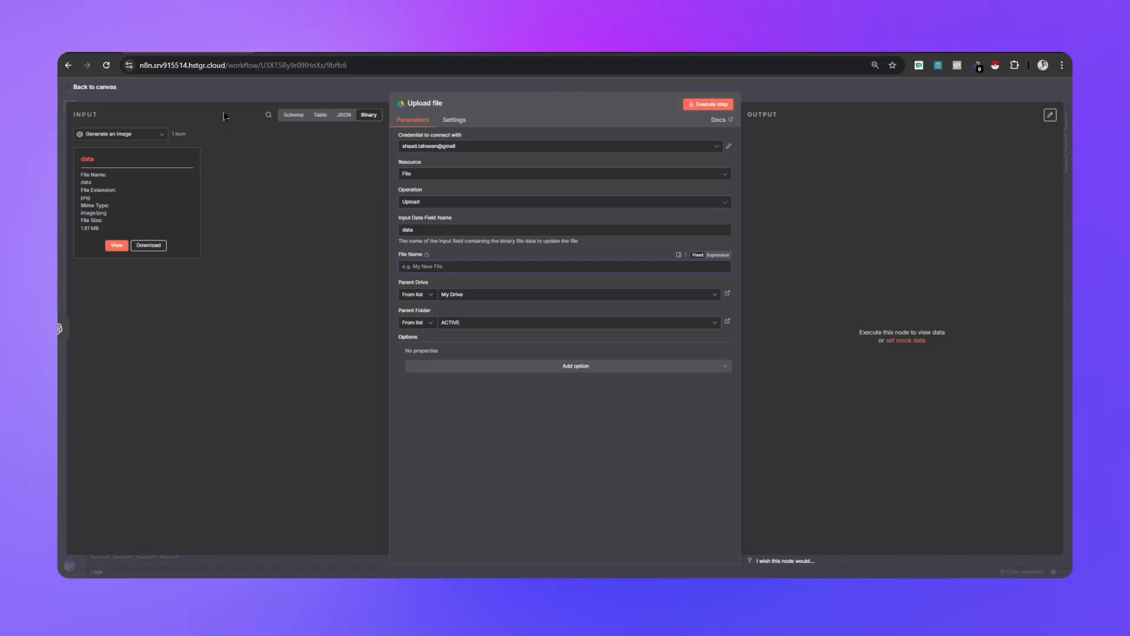
# Examine the Copy & Caption input data as a table, then show the input schema with the Brand Details fields expanded
pyautogui.click(321, 114)
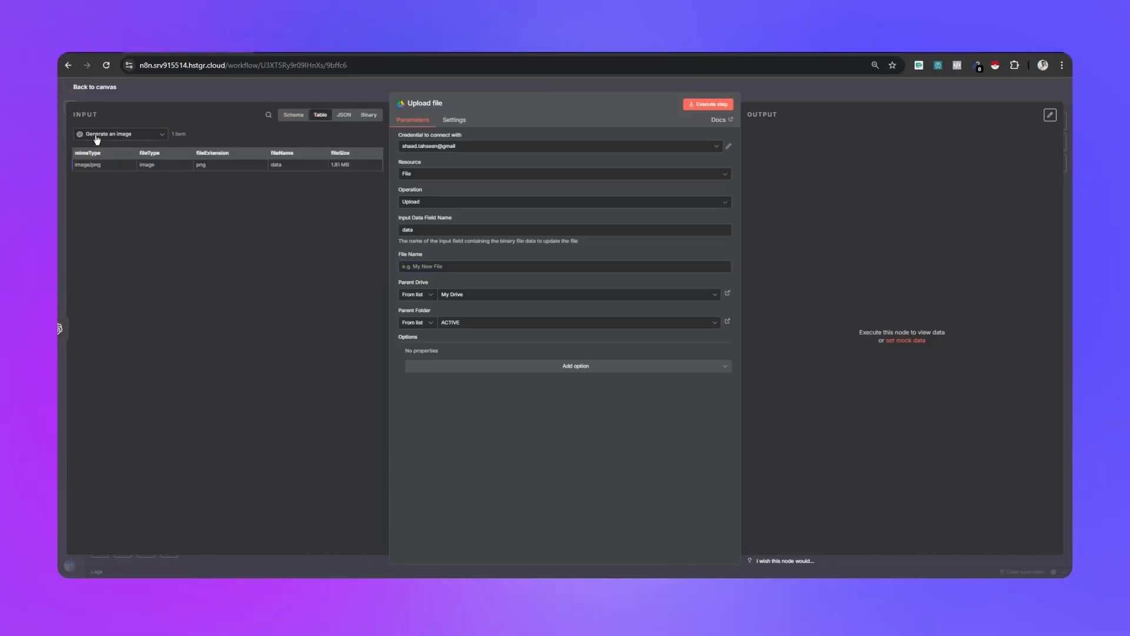
pyautogui.click(116, 136)
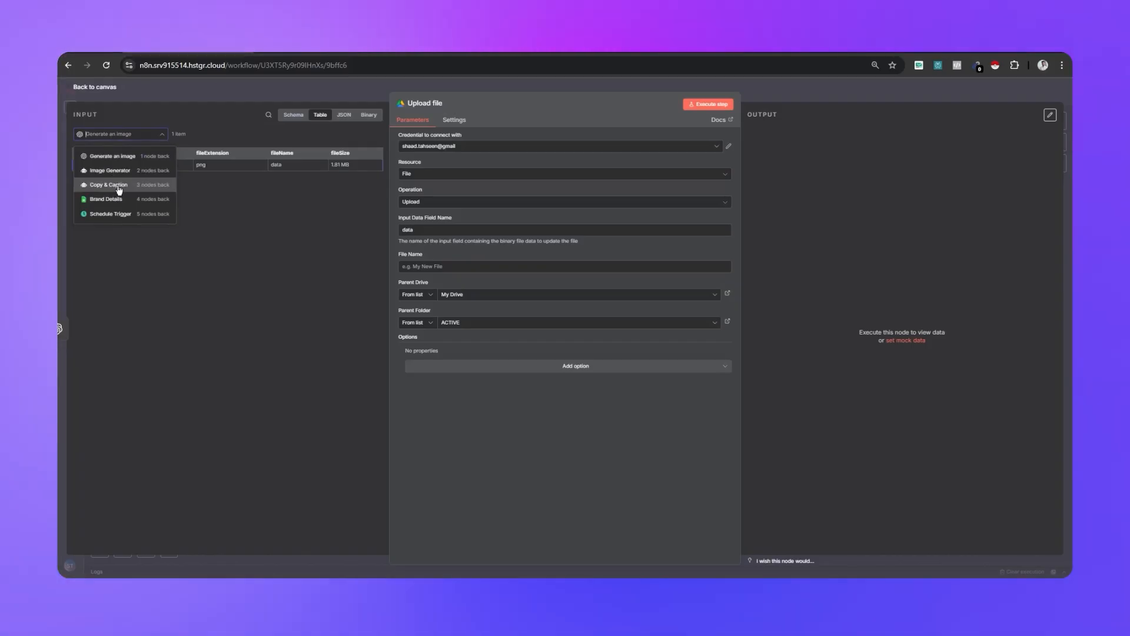
pyautogui.click(118, 186)
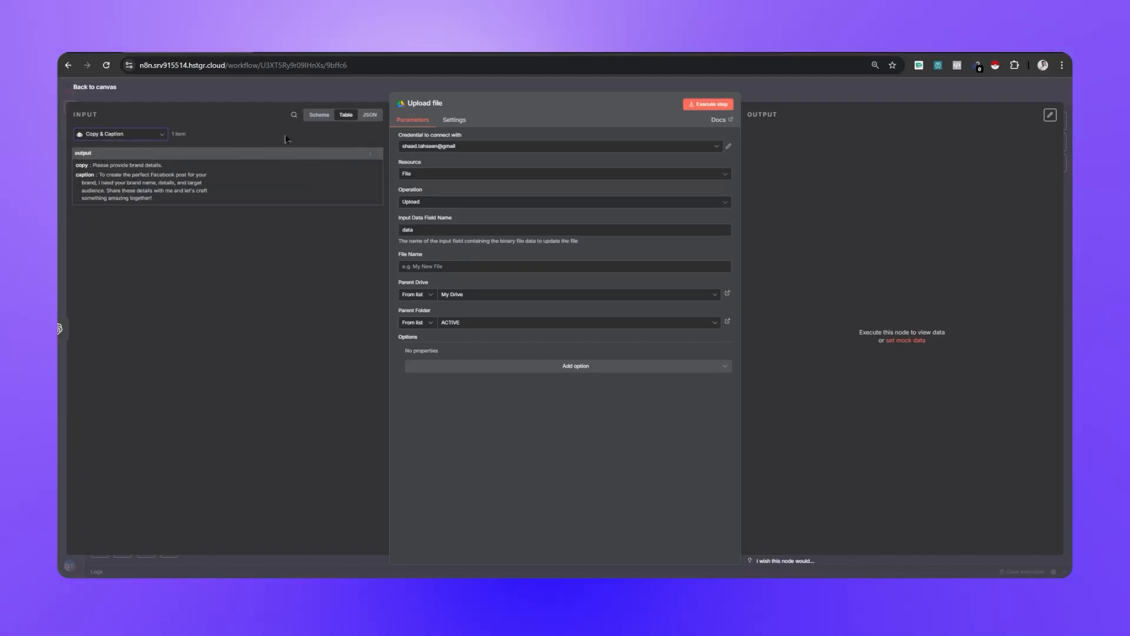
pyautogui.click(319, 115)
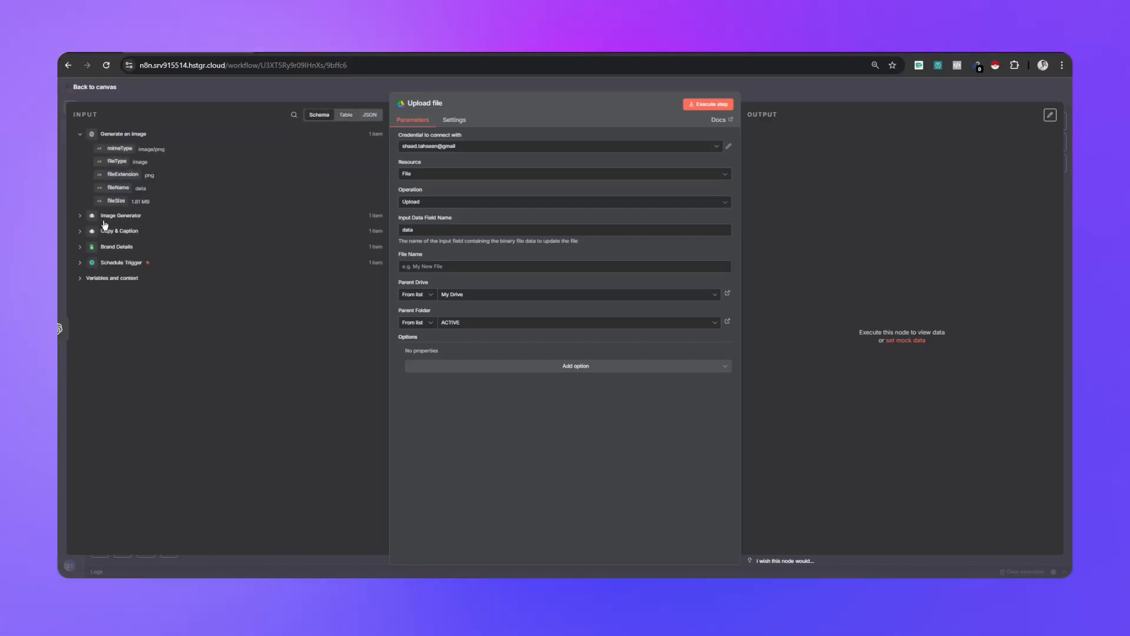
pyautogui.click(112, 246)
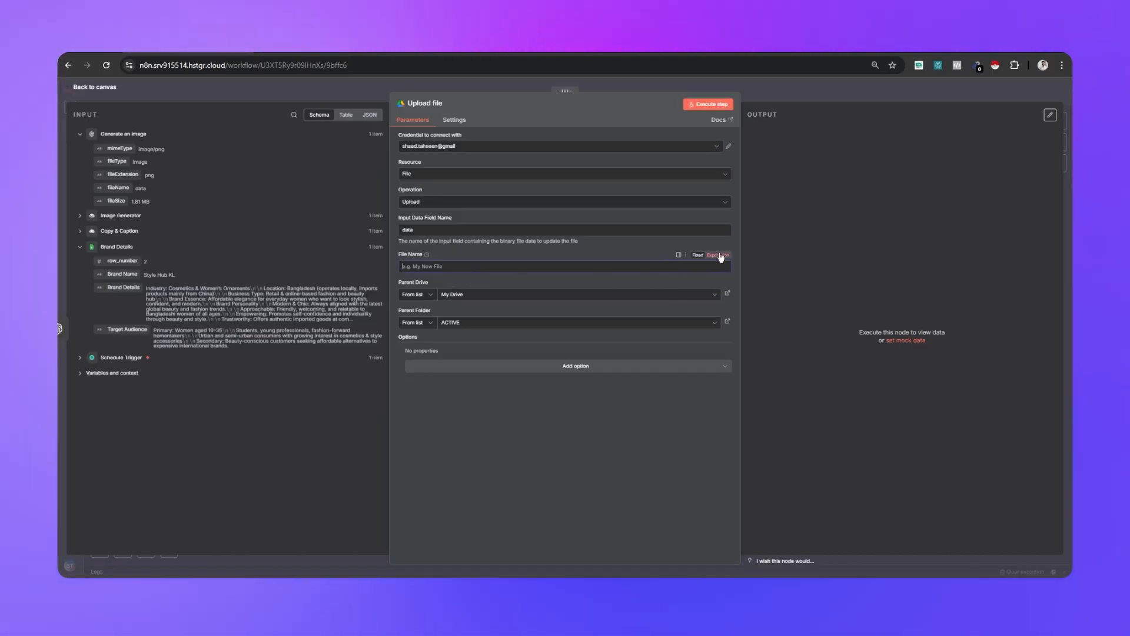
# Make the upload's File Name an expression giving today's date, {{ $today.format('yyyy-MM-dd') }}
pyautogui.click(718, 254)
pyautogui.click(580, 268)
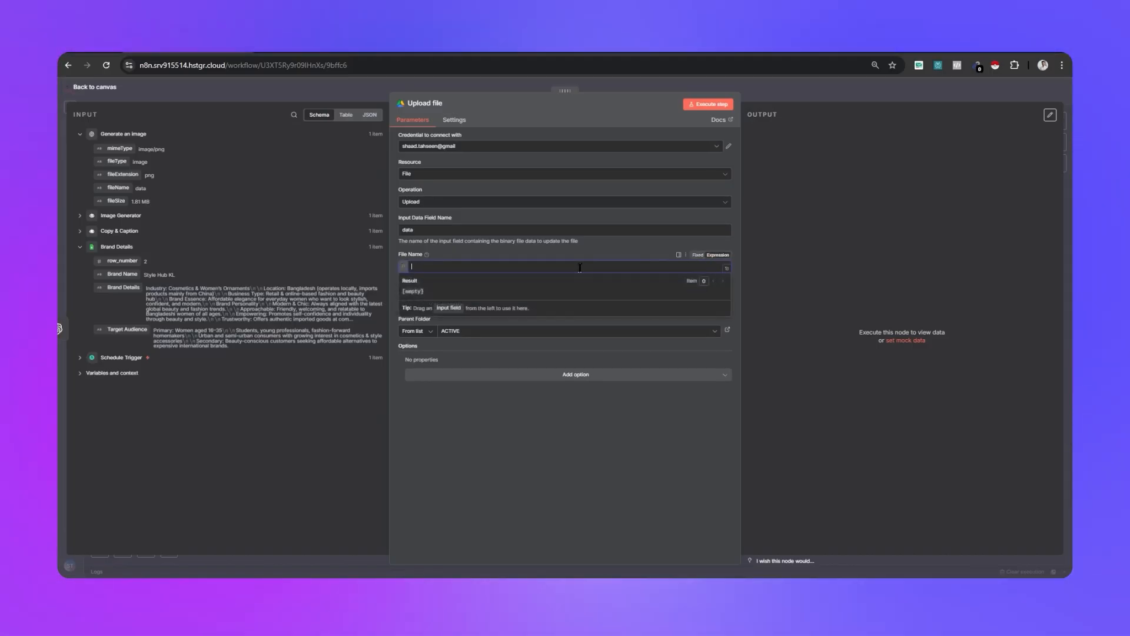
pyautogui.write('{{')
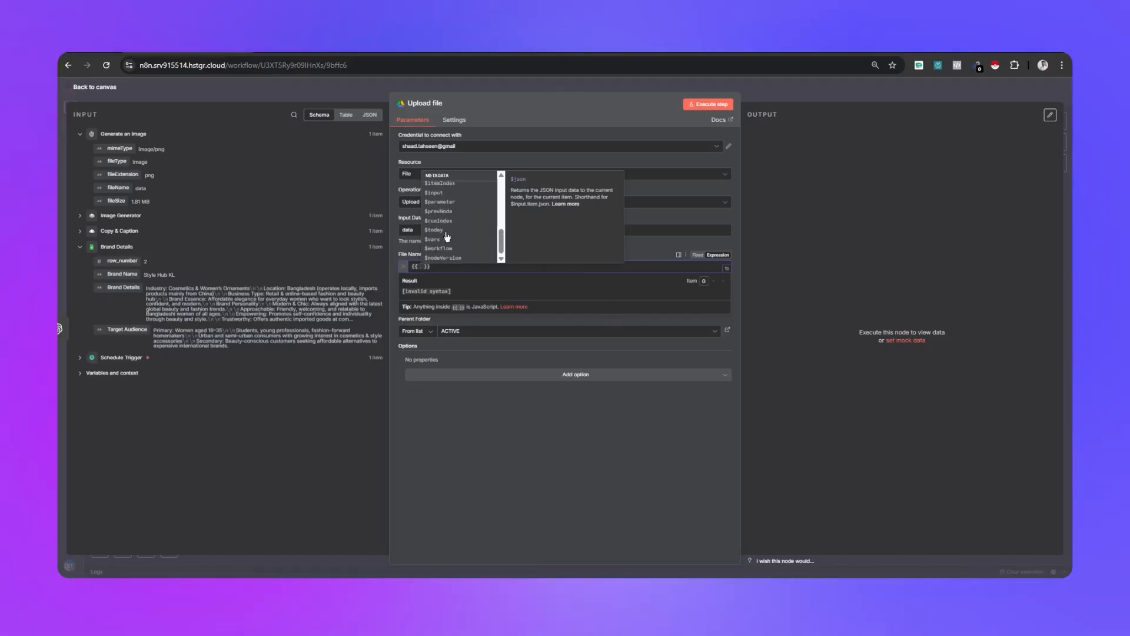
pyautogui.click(443, 231)
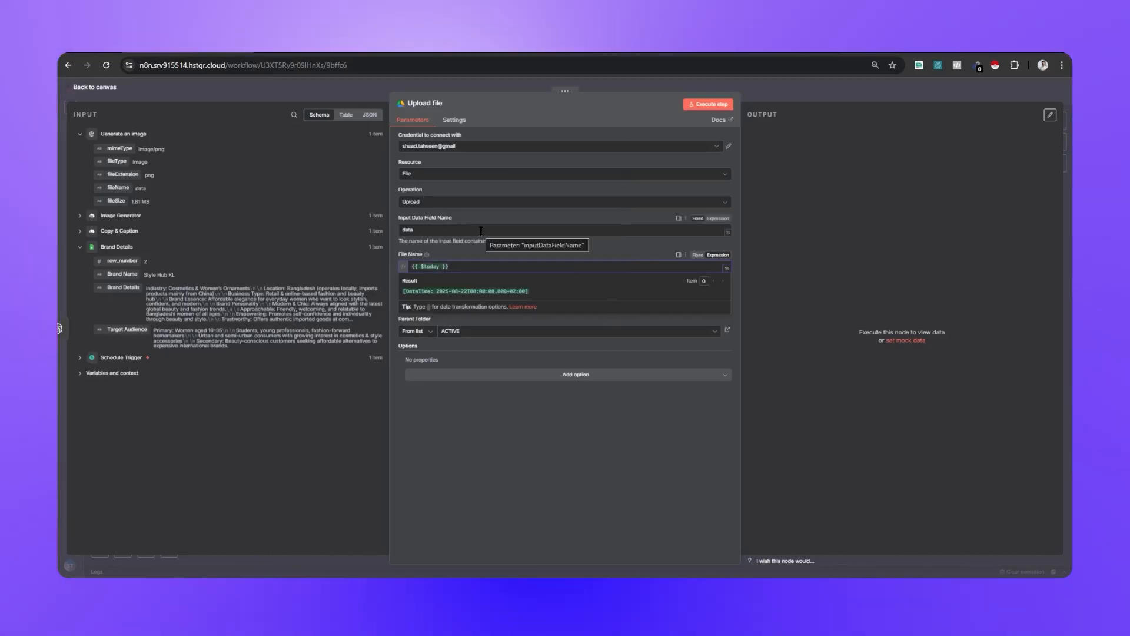
pyautogui.write('.')
pyautogui.click(472, 187)
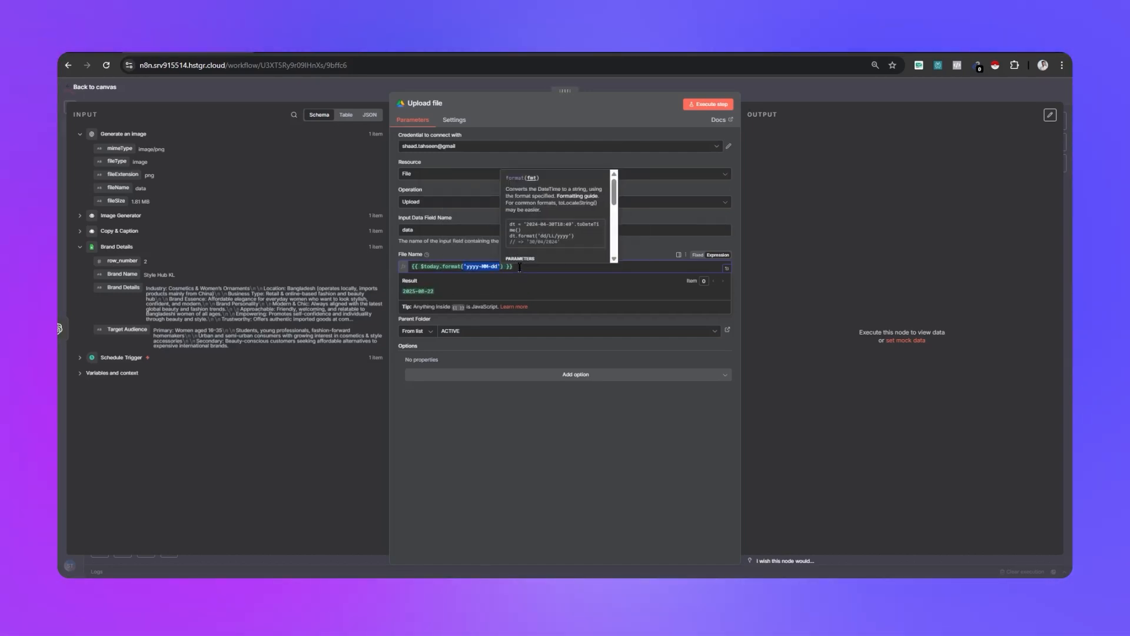
# Append a dash and the copy output of Copy & Caption to the File Name expression, check the preview and return to the canvas
pyautogui.click(519, 267)
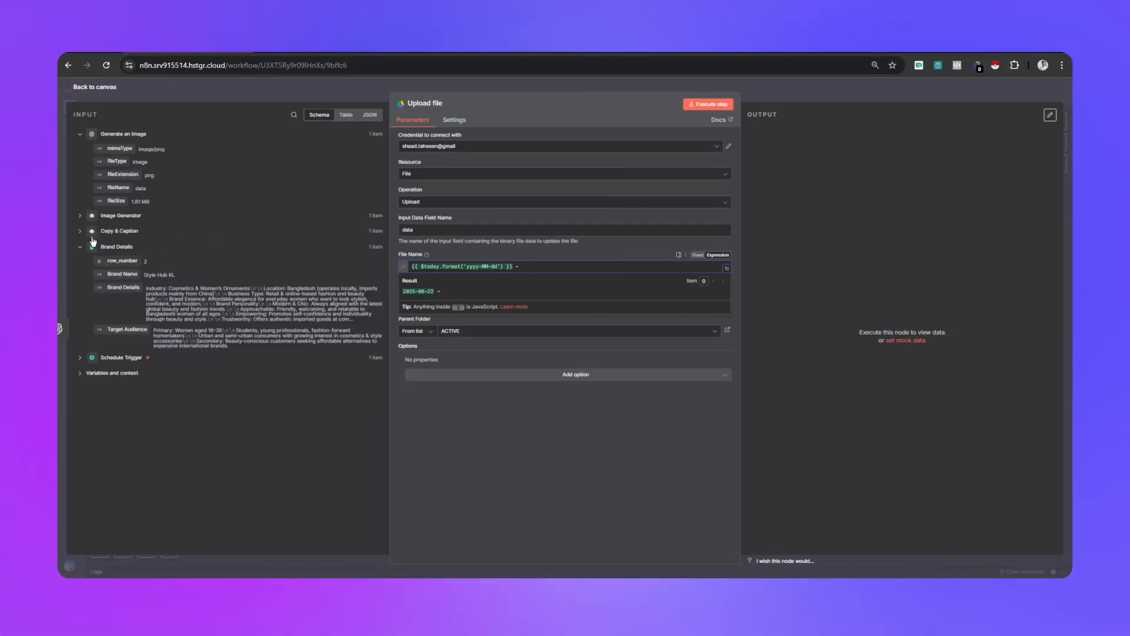
pyautogui.click(93, 232)
pyautogui.moveTo(483, 263); pyautogui.dragTo(548, 267)
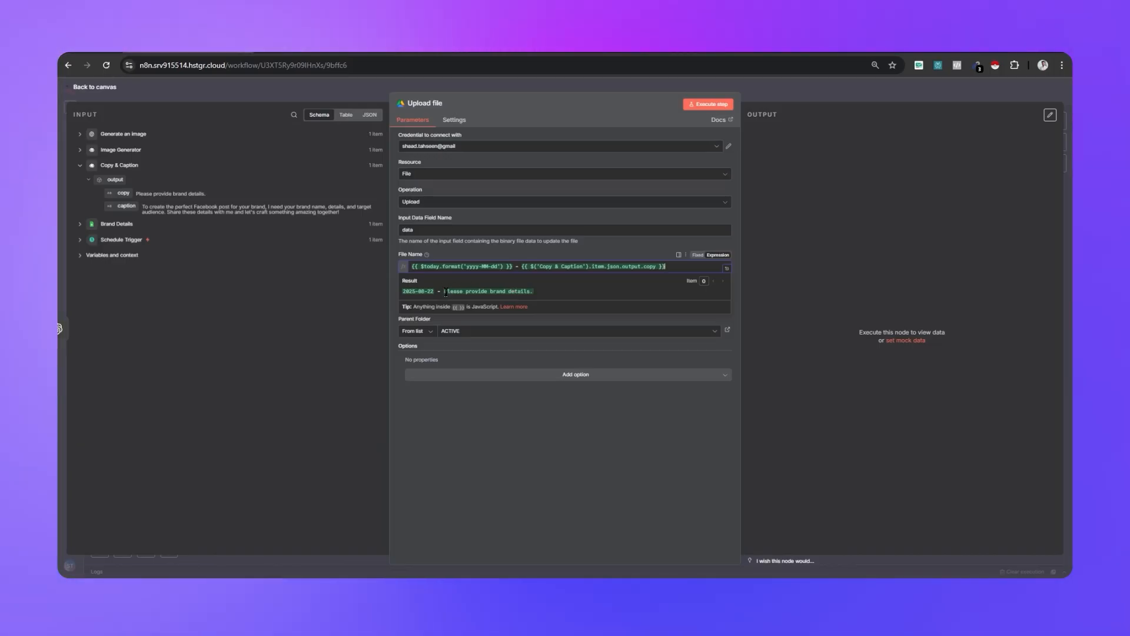
pyautogui.moveTo(403, 291); pyautogui.dragTo(528, 294)
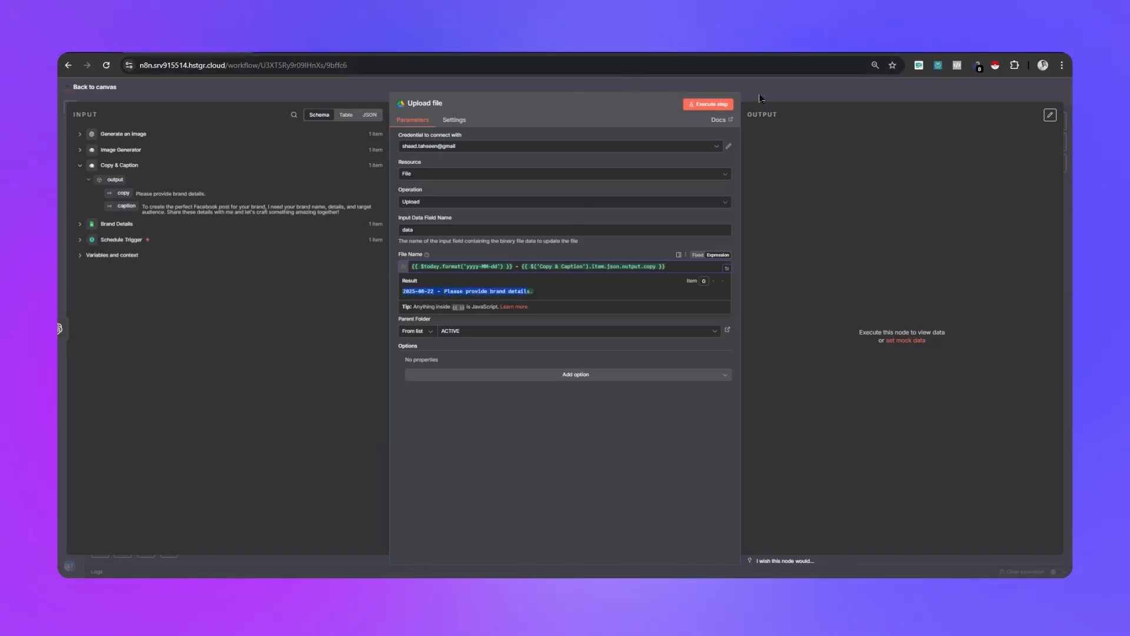
pyautogui.press('Escape')
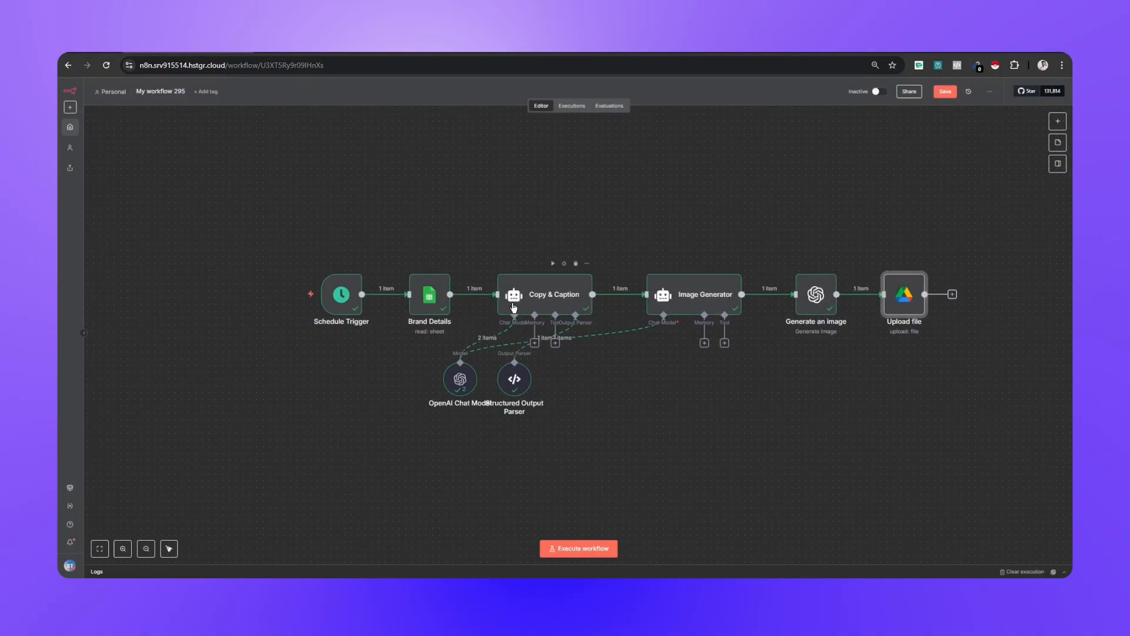
# Map the Brand Name, Brand Details and Target Audience fields onto their labels in the Copy & Caption prompt, then return to the canvas
pyautogui.doubleClick(514, 306)
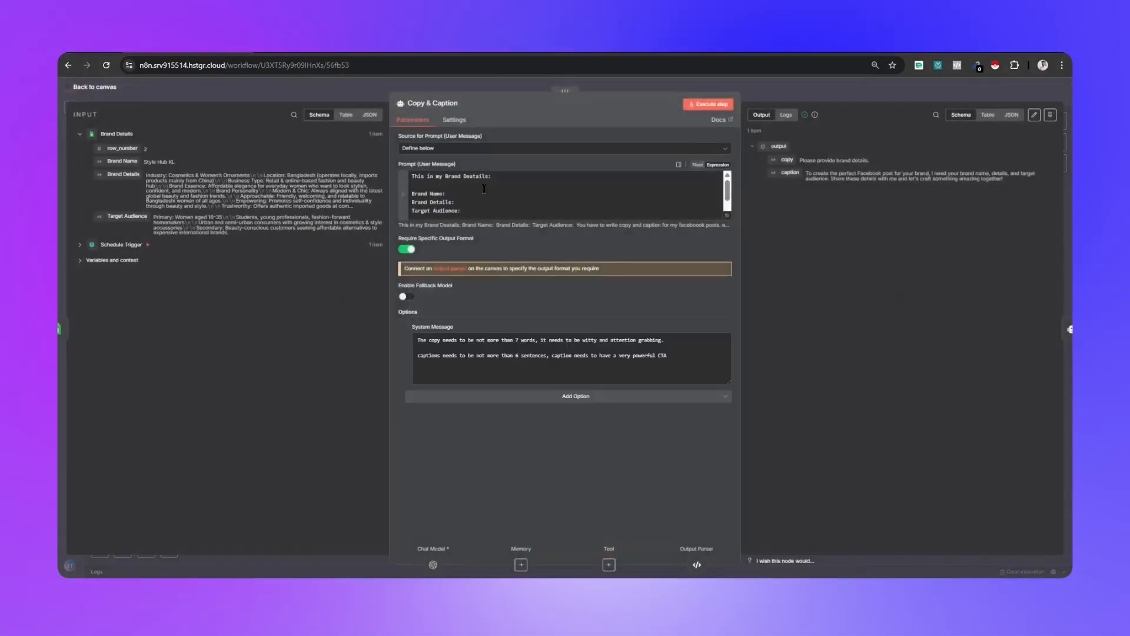
pyautogui.click(484, 195)
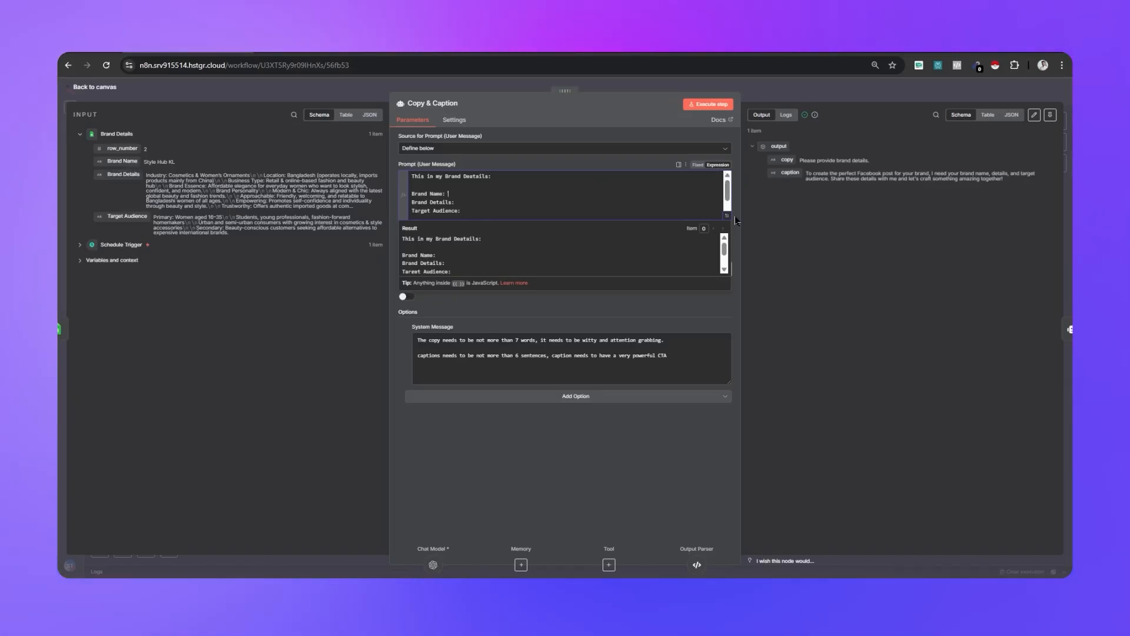
pyautogui.click(728, 216)
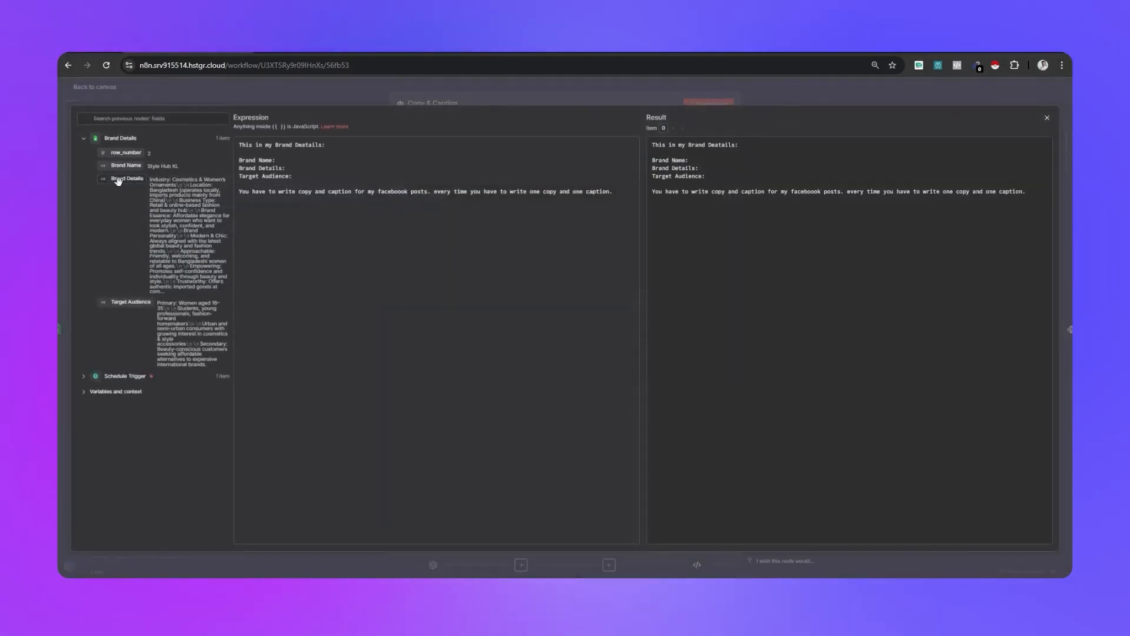
pyautogui.moveTo(329, 171)
pyautogui.mouseDown()
pyautogui.moveTo(331, 161)
pyautogui.moveTo(347, 172)
pyautogui.moveTo(329, 169)
pyautogui.mouseUp()
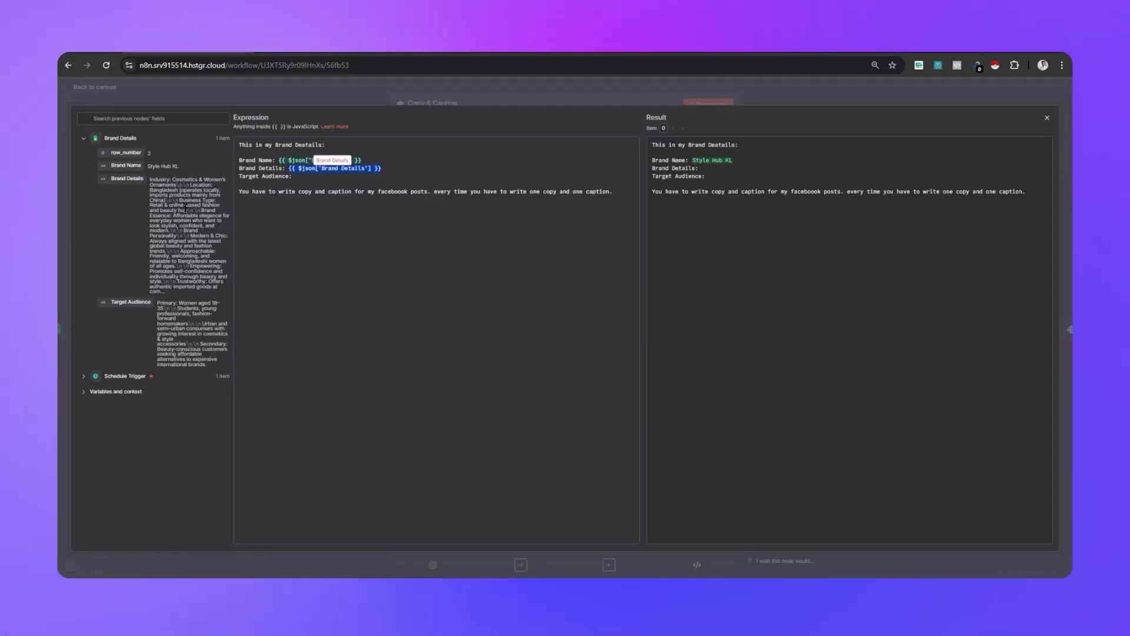
pyautogui.moveTo(132, 301); pyautogui.dragTo(353, 178)
pyautogui.click(771, 87)
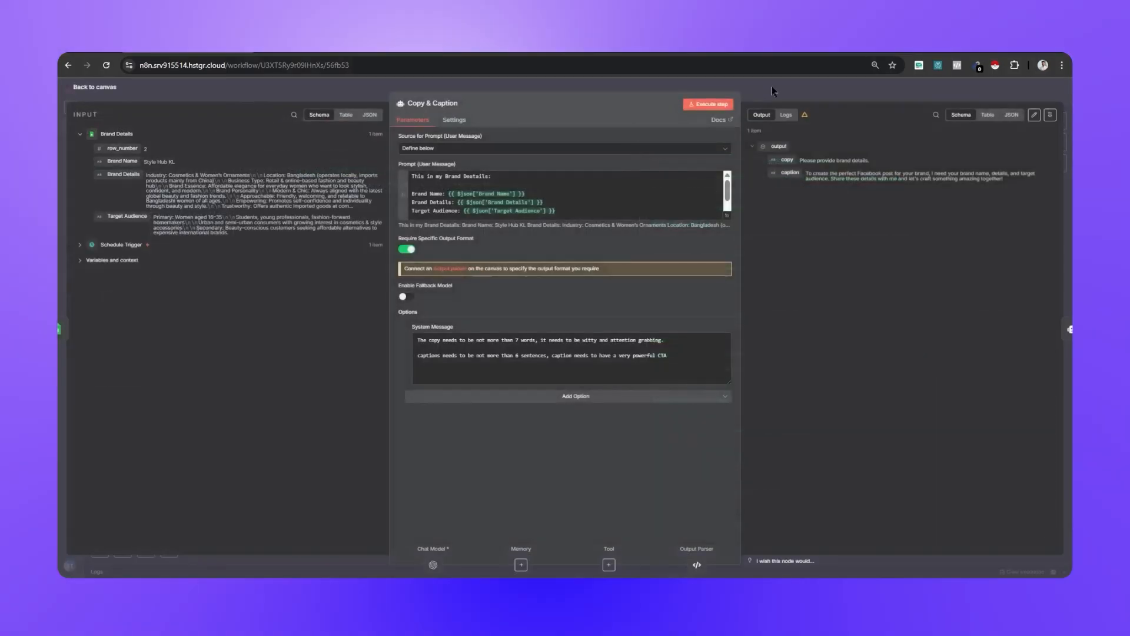
pyautogui.click(772, 87)
# Check the mapped fields in the Image Generator prompt, then execute the whole workflow
pyautogui.doubleClick(686, 303)
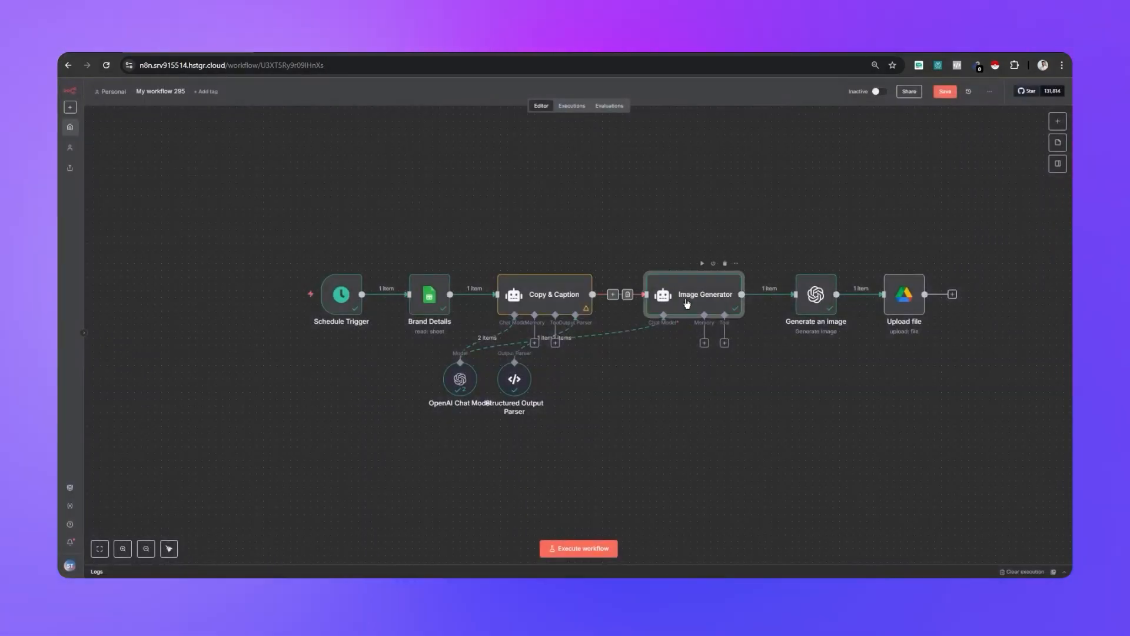
pyautogui.scroll(-2, 665, 198)
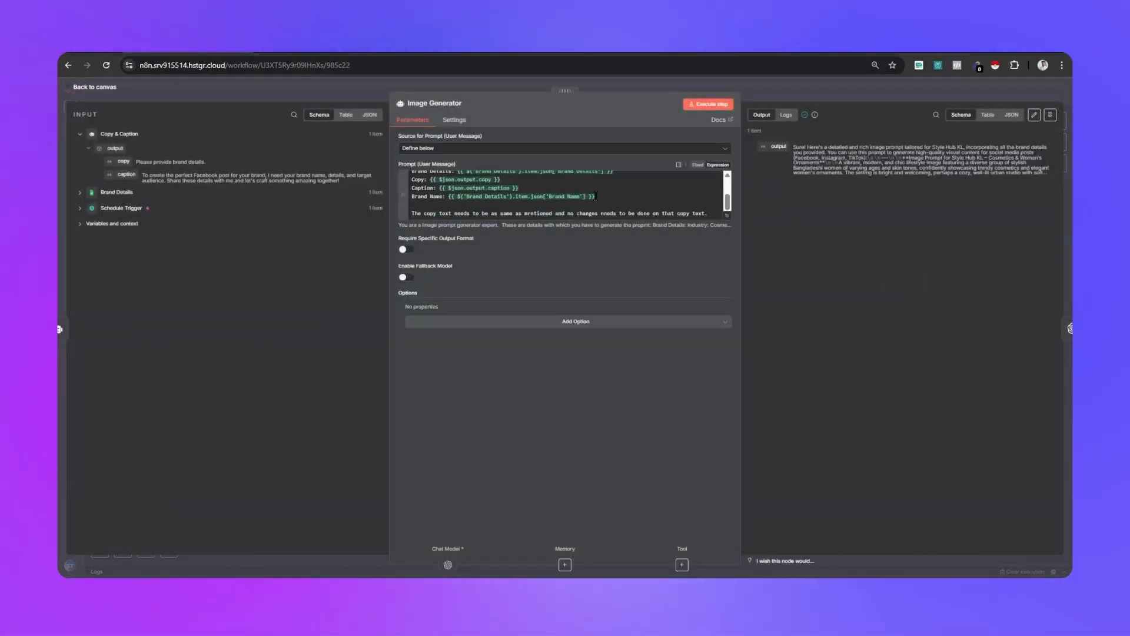
pyautogui.click(809, 87)
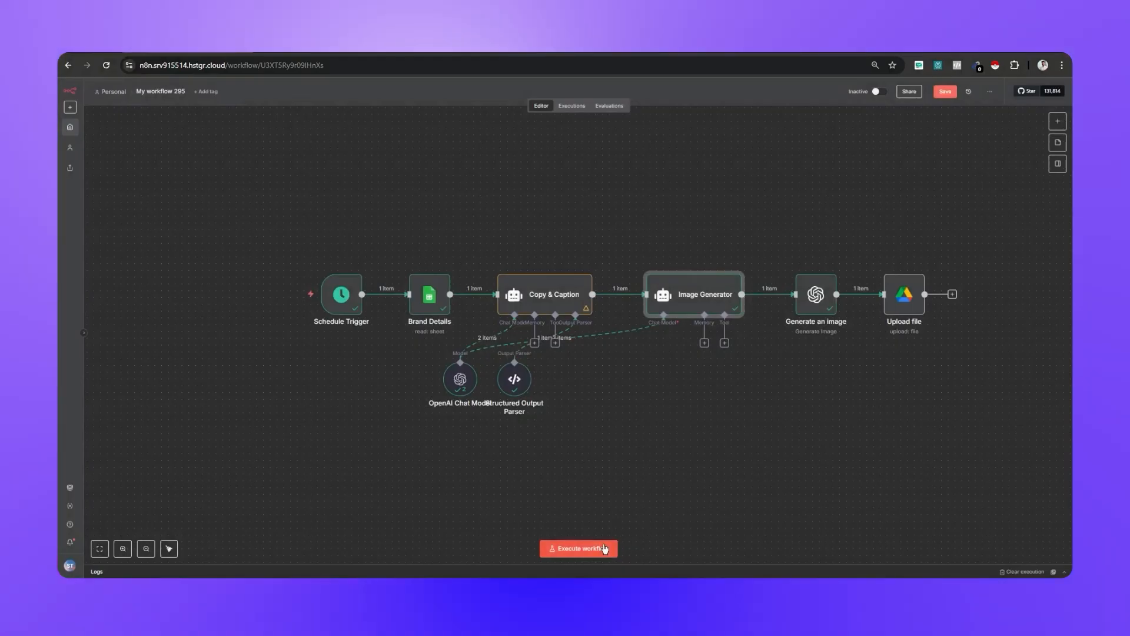
pyautogui.click(604, 548)
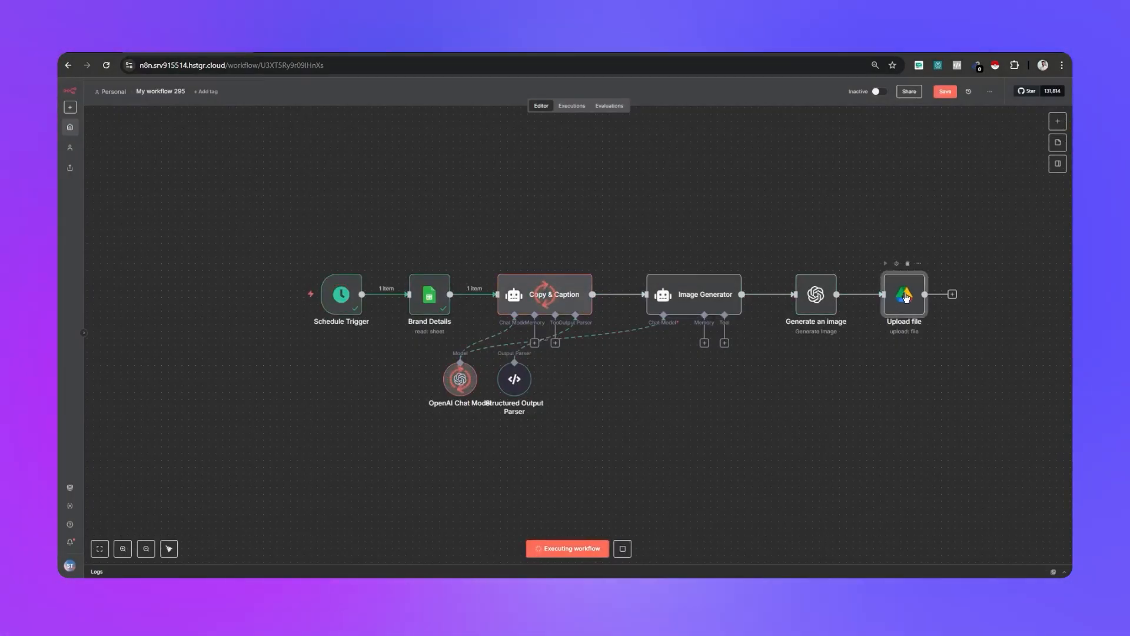
# Review the Upload file settings and the ACTIVE folder in Google Drive, then return to the n8n canvas
pyautogui.doubleClick(902, 327)
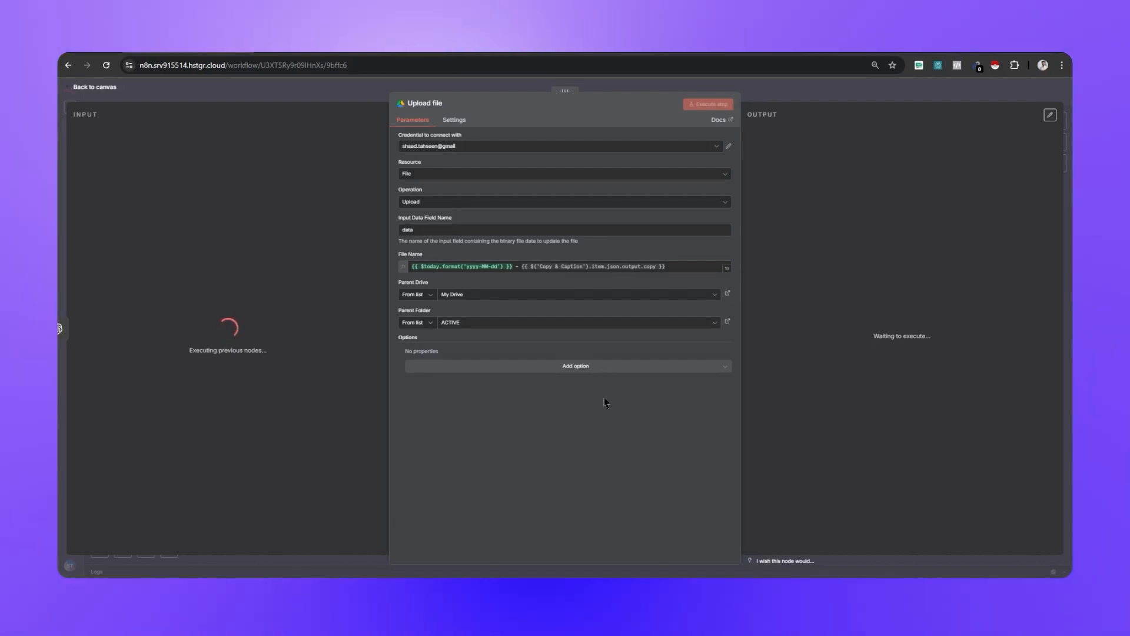
pyautogui.click(728, 322)
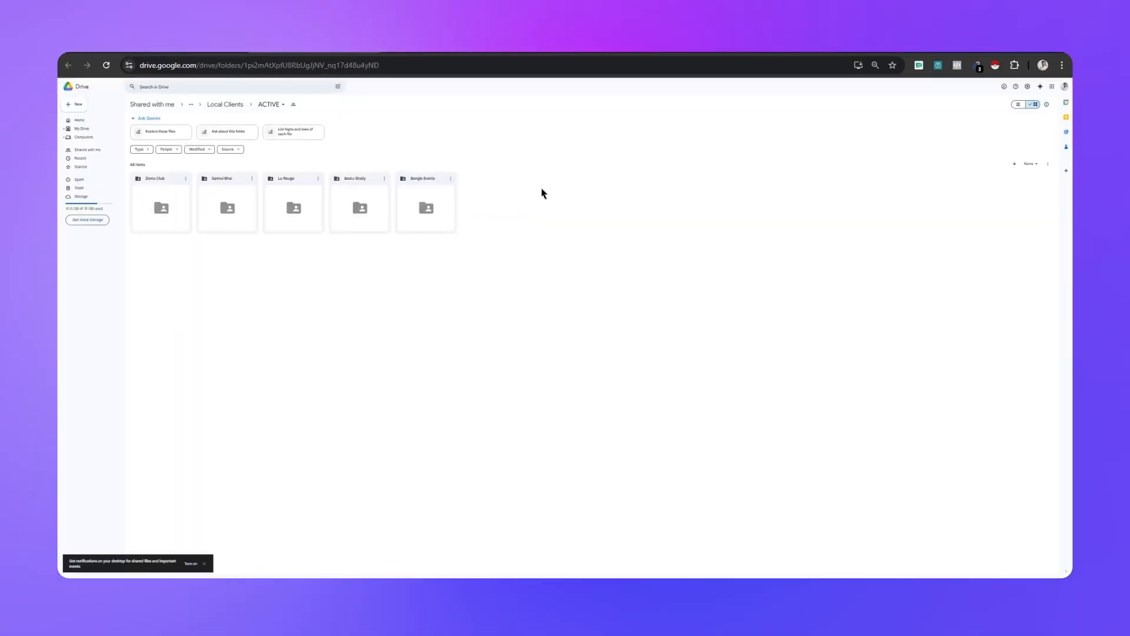
pyautogui.click(371, 53)
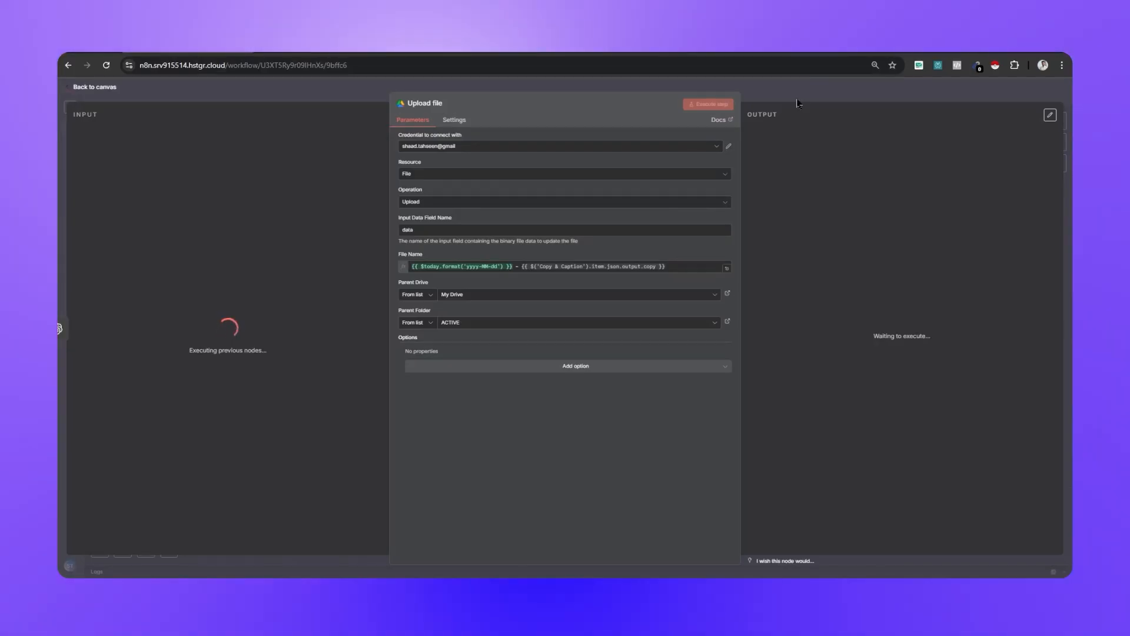
pyautogui.press('Escape')
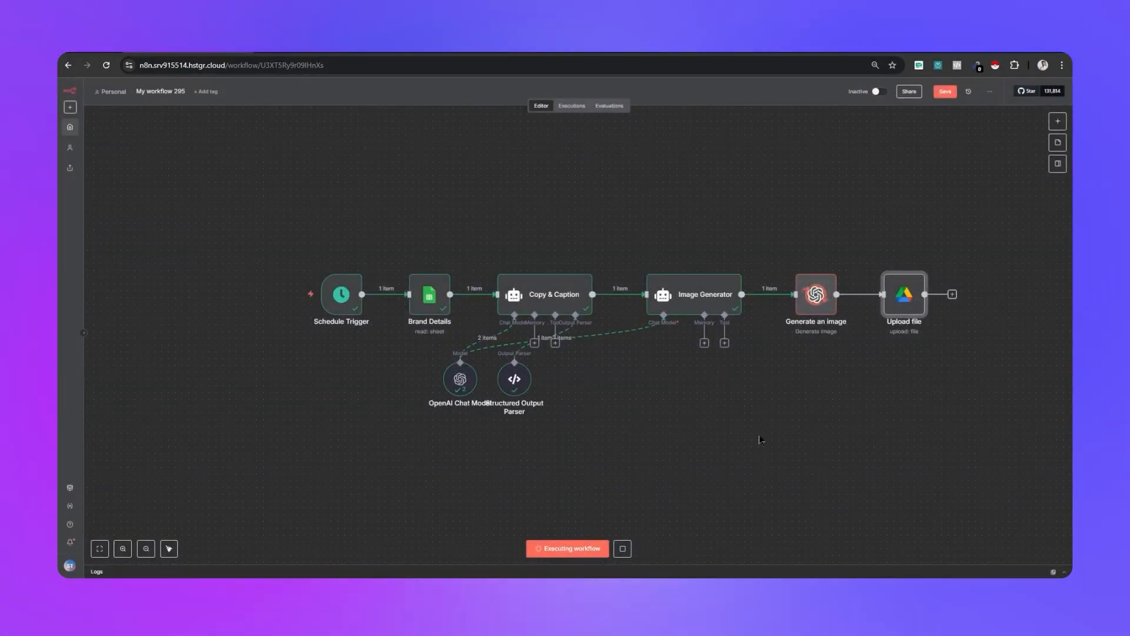
# Add a Facebook Graph API node after the Upload file node
pyautogui.hscroll(2, 822, 440)
pyautogui.hscroll(2, 822, 440)
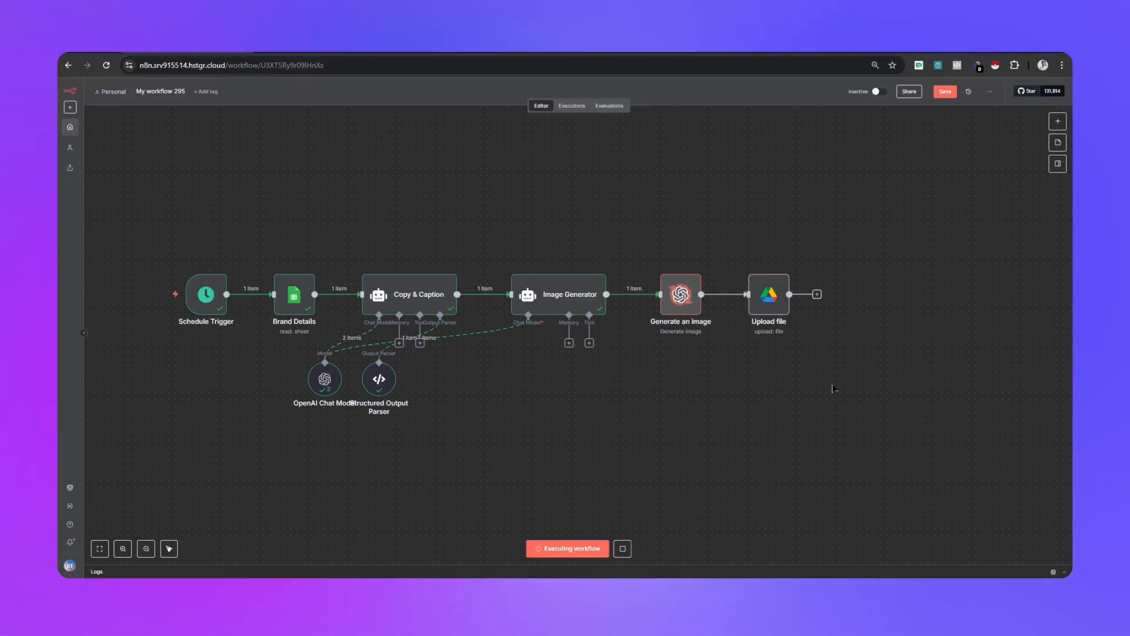
pyautogui.click(817, 294)
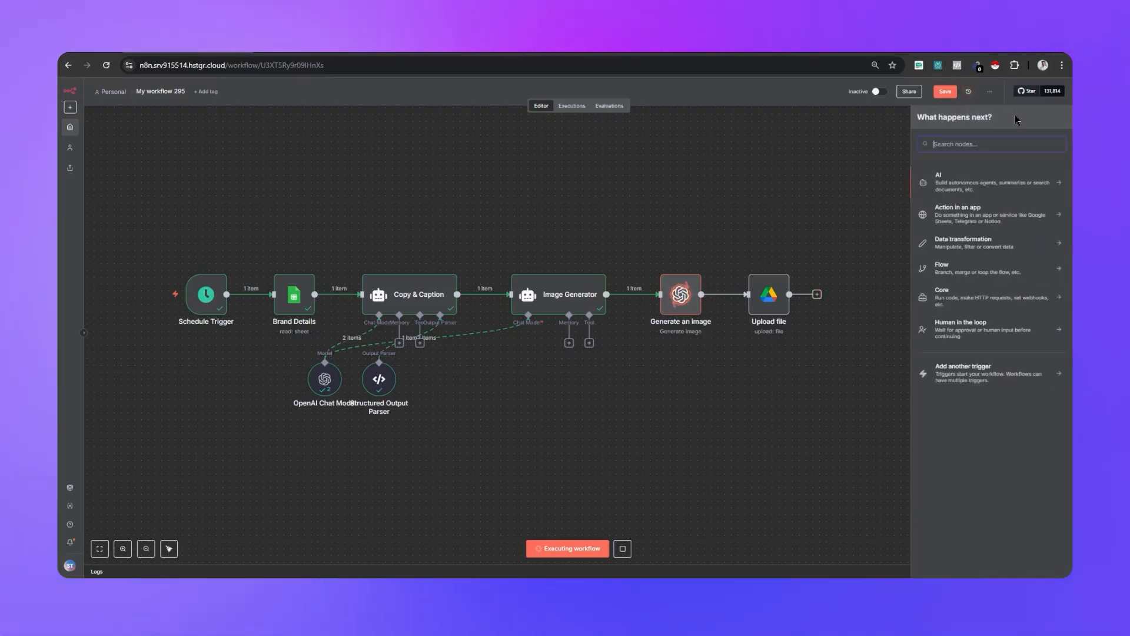
pyautogui.write('faceb')
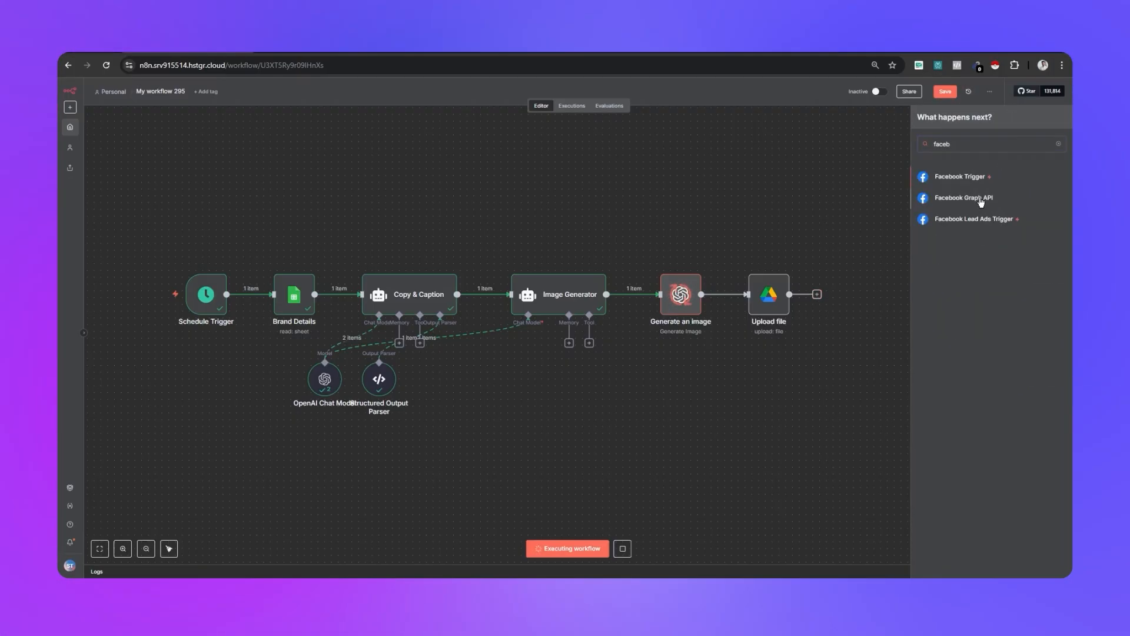
pyautogui.click(981, 198)
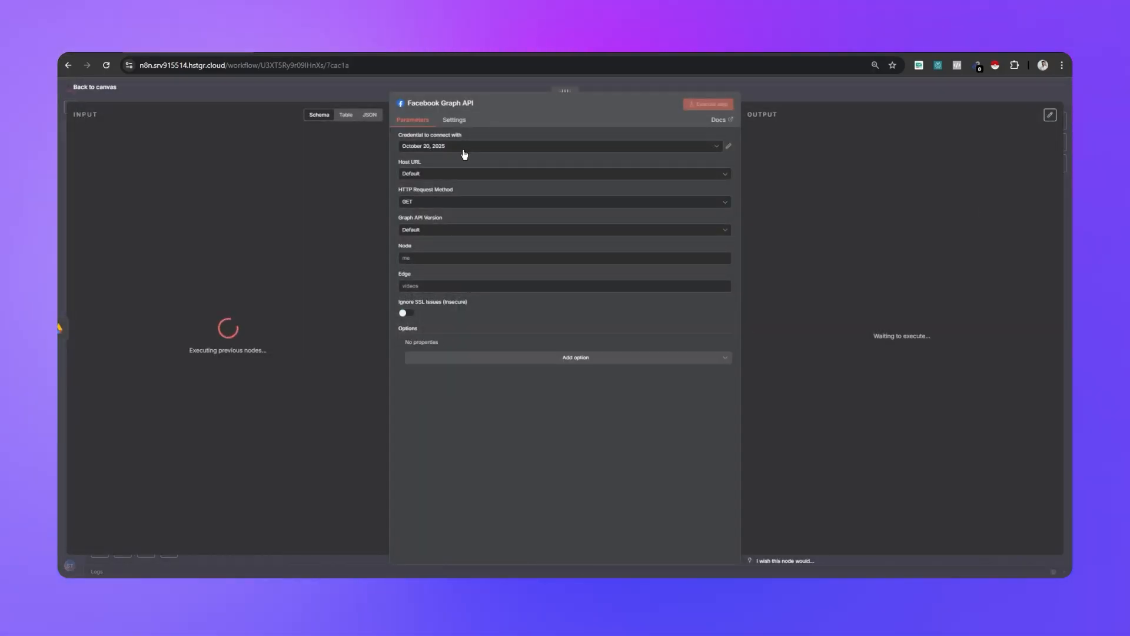
# Configure the Facebook Graph API node with the Facebook Graph account 17 credential, API version v21.0 and request method POST
pyautogui.click(518, 151)
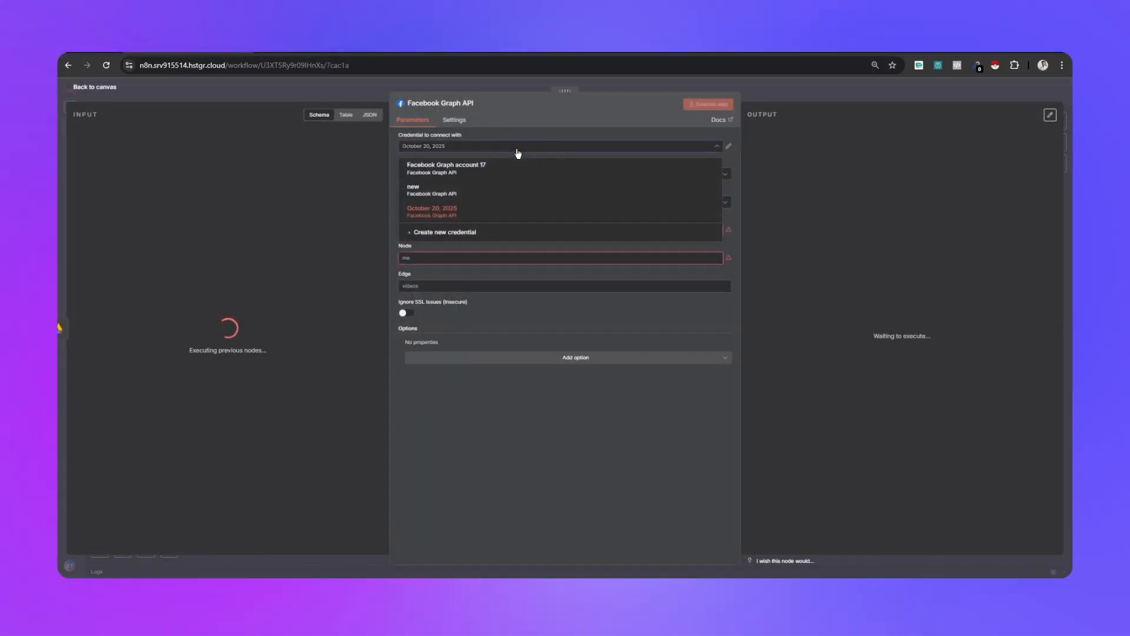
pyautogui.click(517, 171)
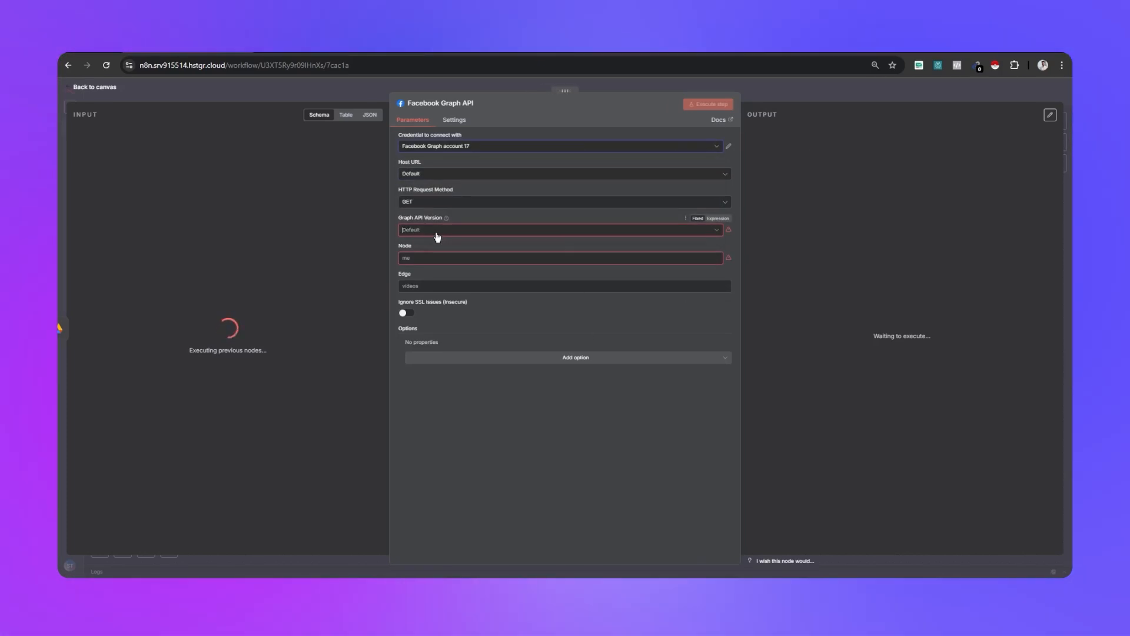
pyautogui.click(438, 236)
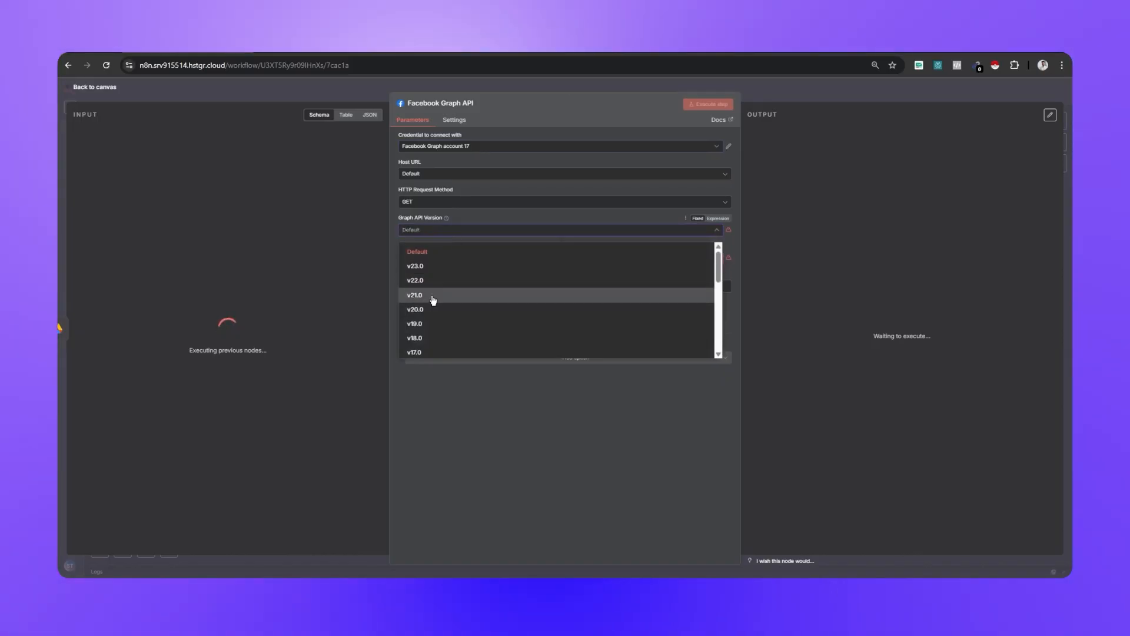
pyautogui.click(436, 296)
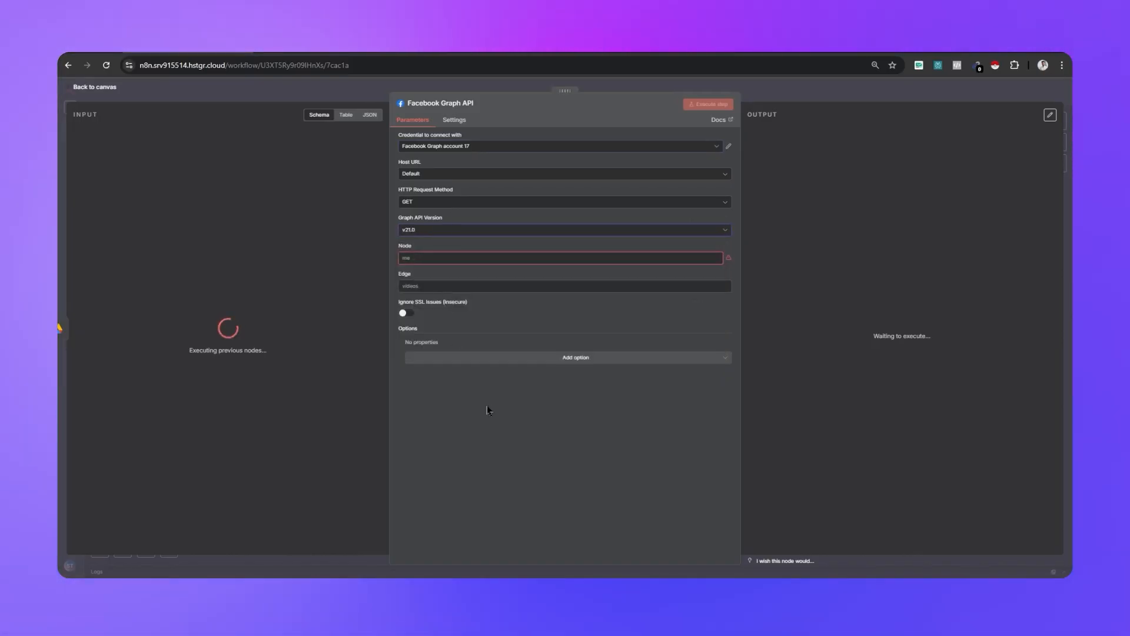
pyautogui.click(421, 202)
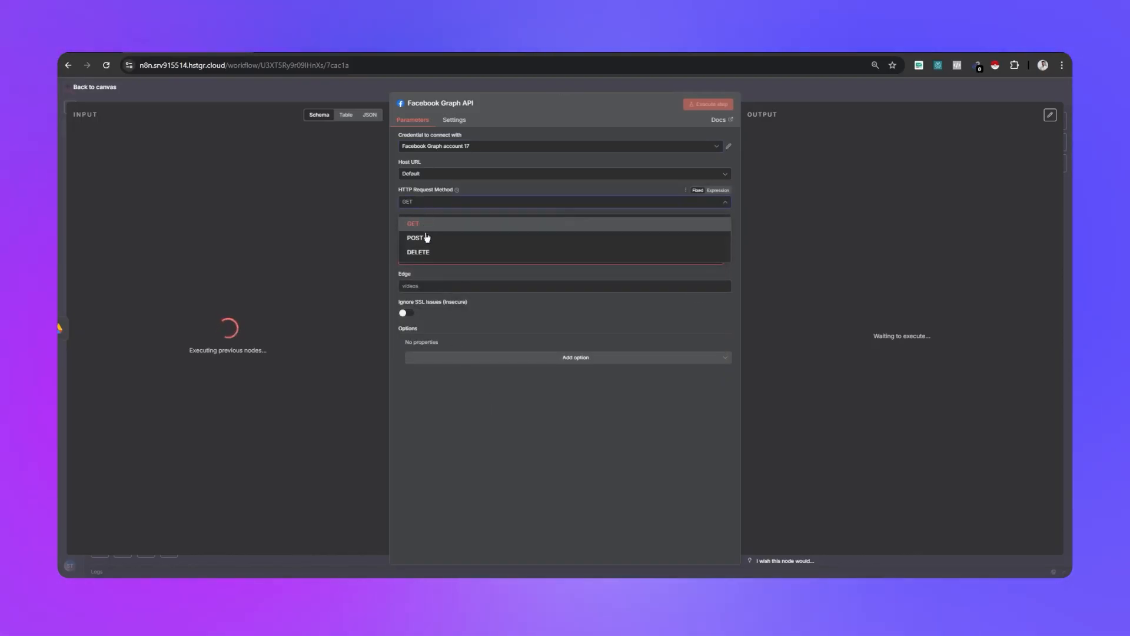
pyautogui.click(416, 237)
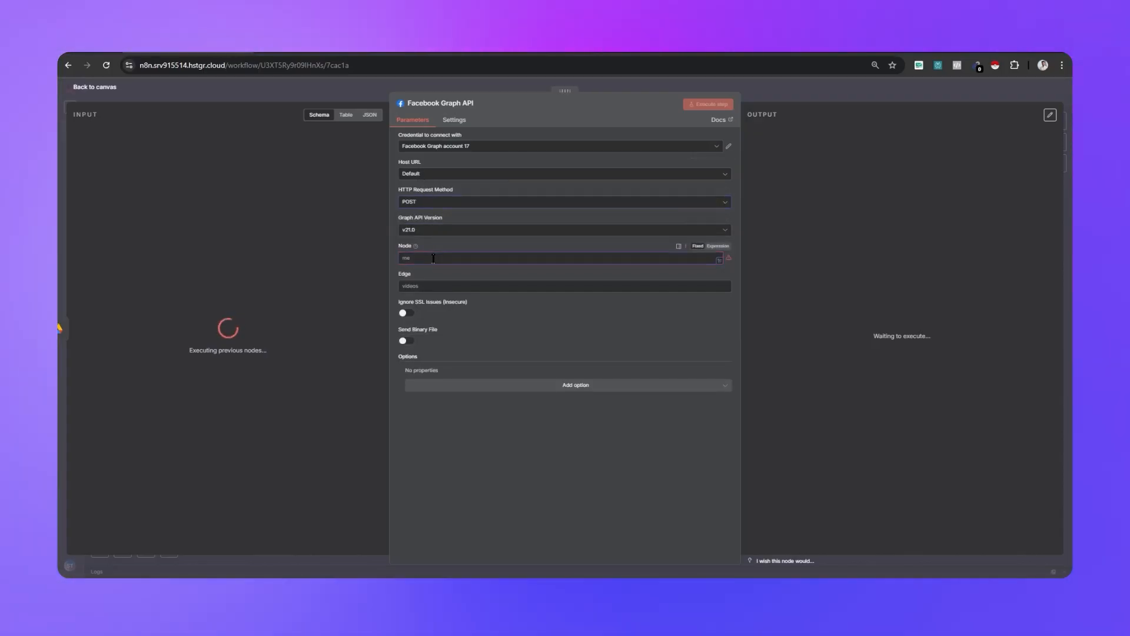
# Set the Facebook Graph API node's Node to me and its Edge to photos
pyautogui.click(433, 258)
pyautogui.write('me')
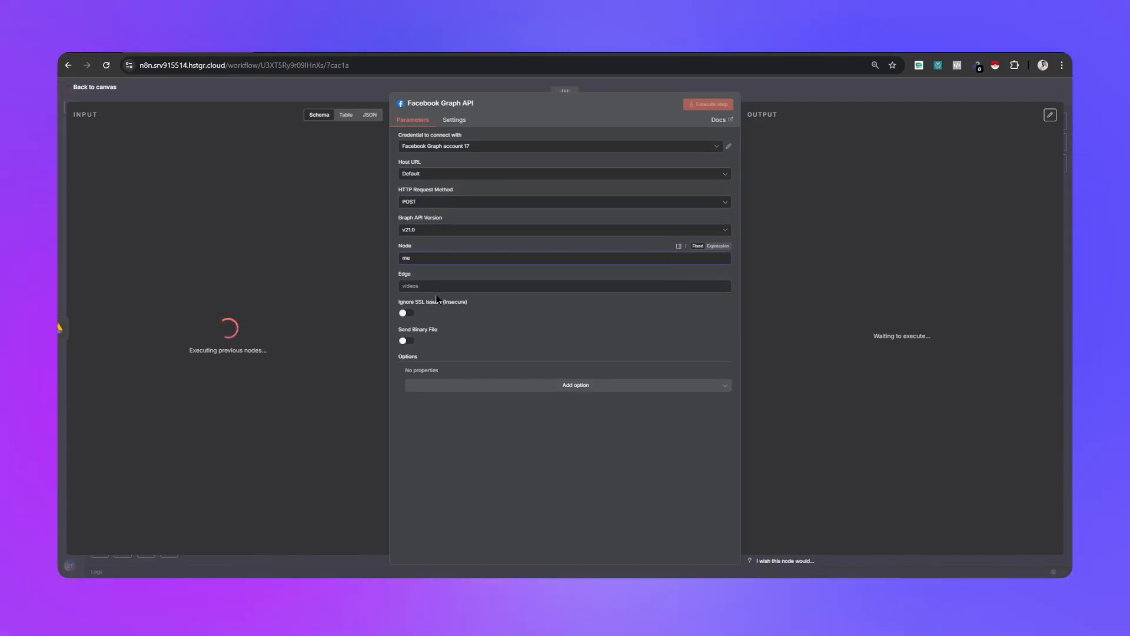
pyautogui.click(437, 287)
pyautogui.write('po')
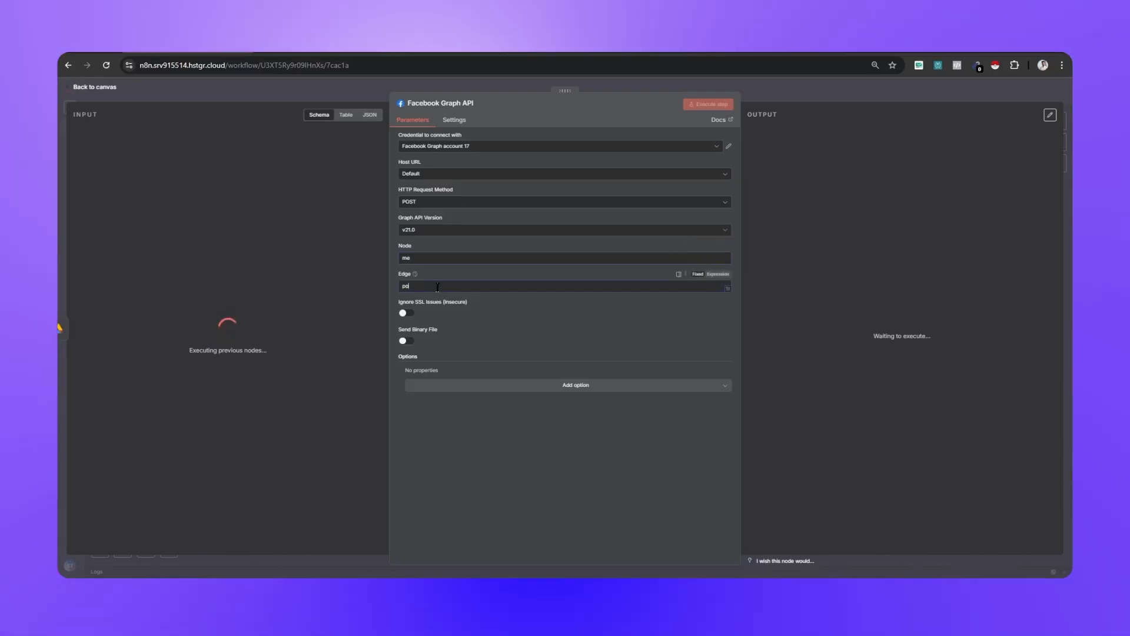
pyautogui.write('tos')
pyautogui.moveTo(602, 536)
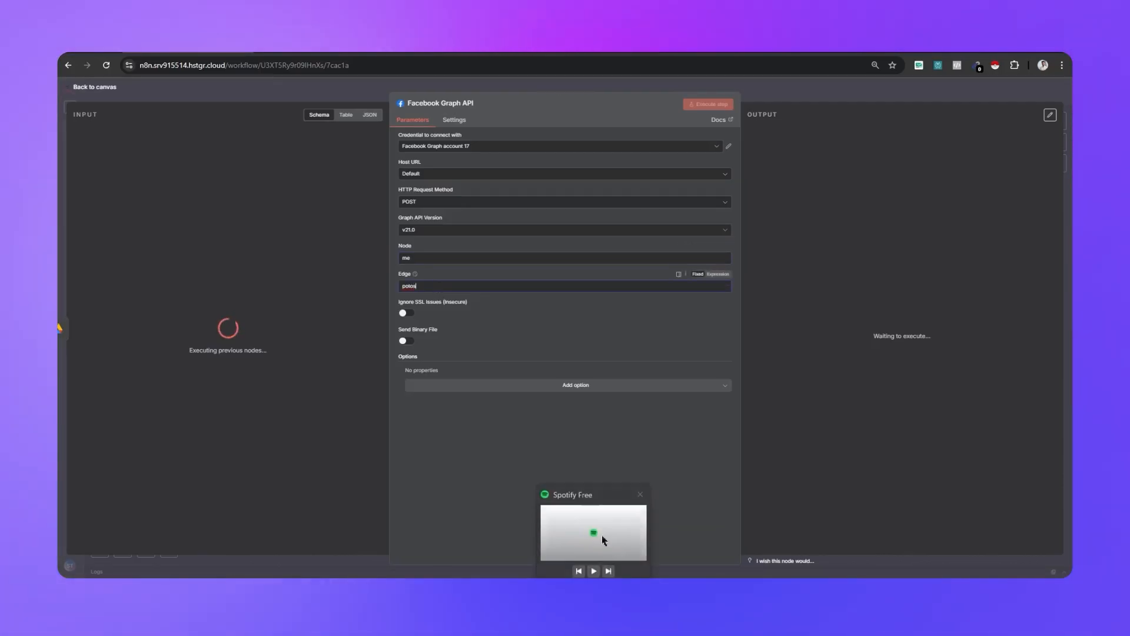
pyautogui.press('BackSpace')
pyautogui.press('BackSpace')
pyautogui.press('BackSpace')
pyautogui.press('BackSpace')
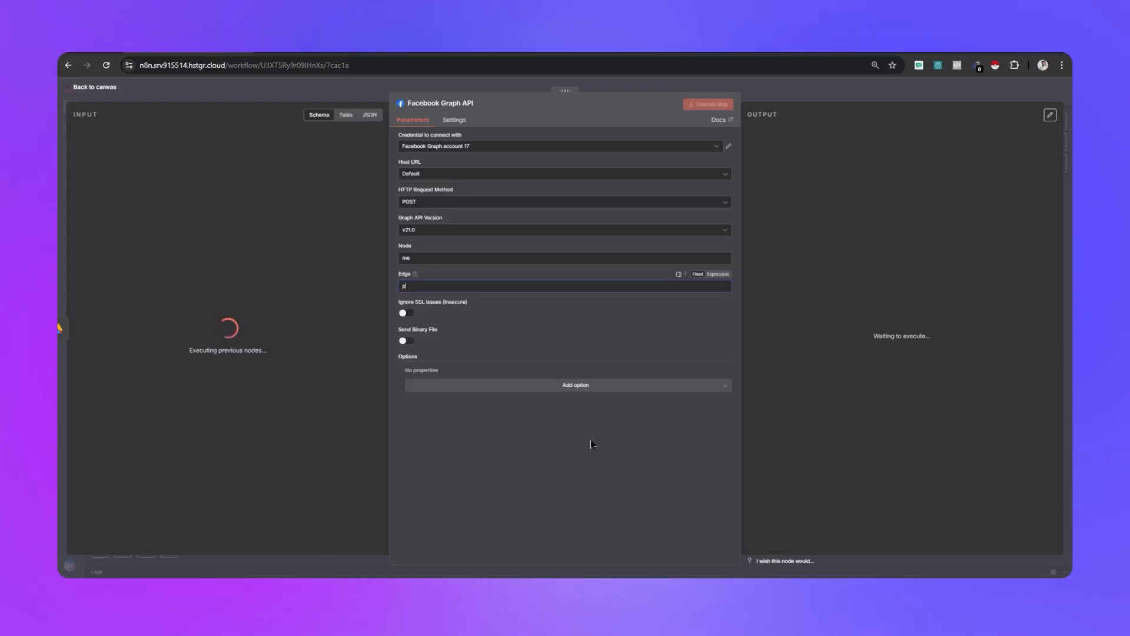
pyautogui.write('h')
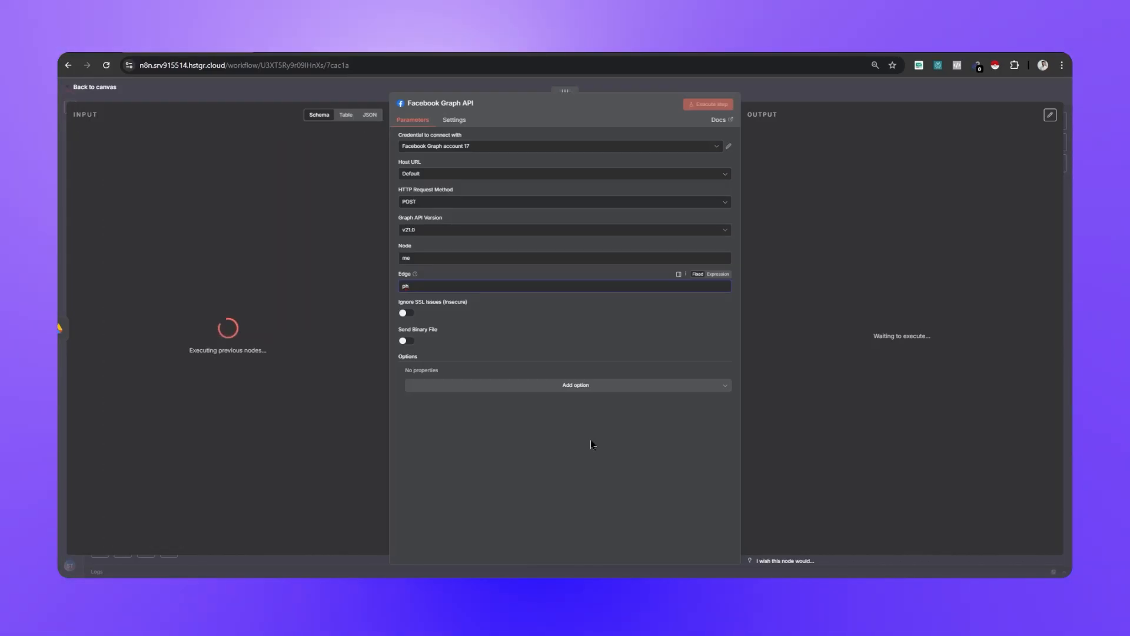
pyautogui.write('otos')
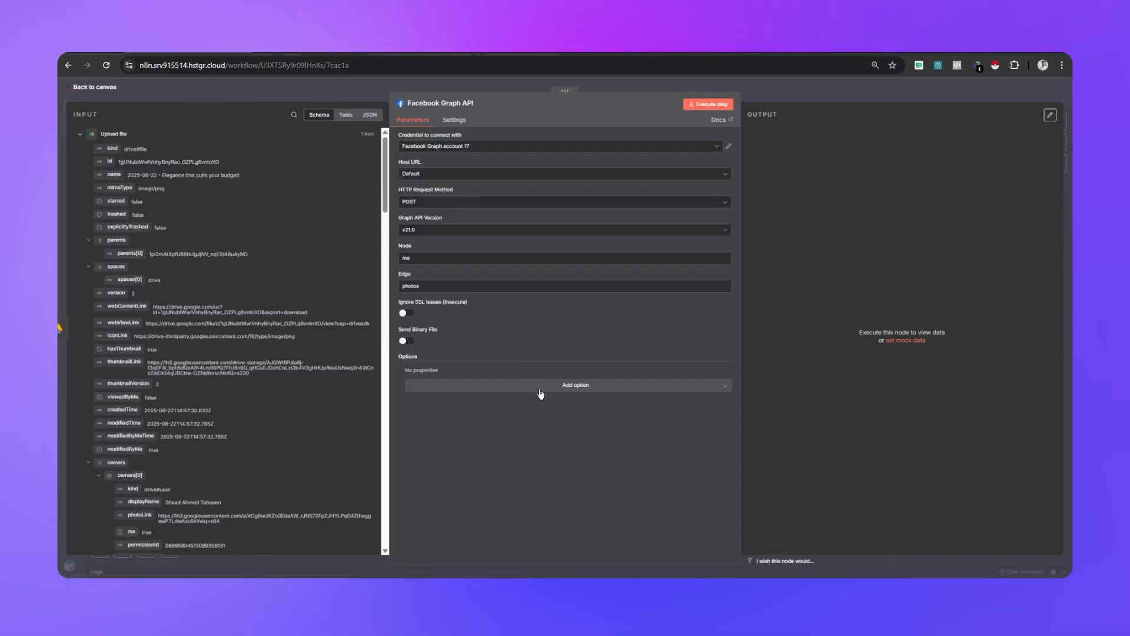
# Add two query parameters to the Facebook Graph API node, named message and url
pyautogui.click(540, 393)
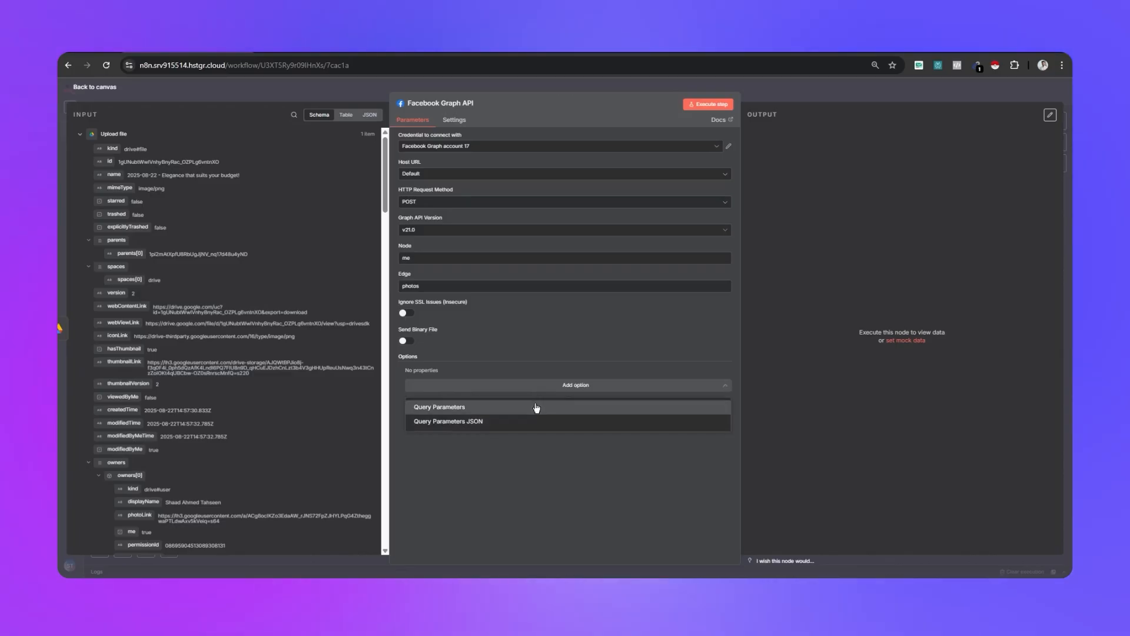
pyautogui.click(536, 407)
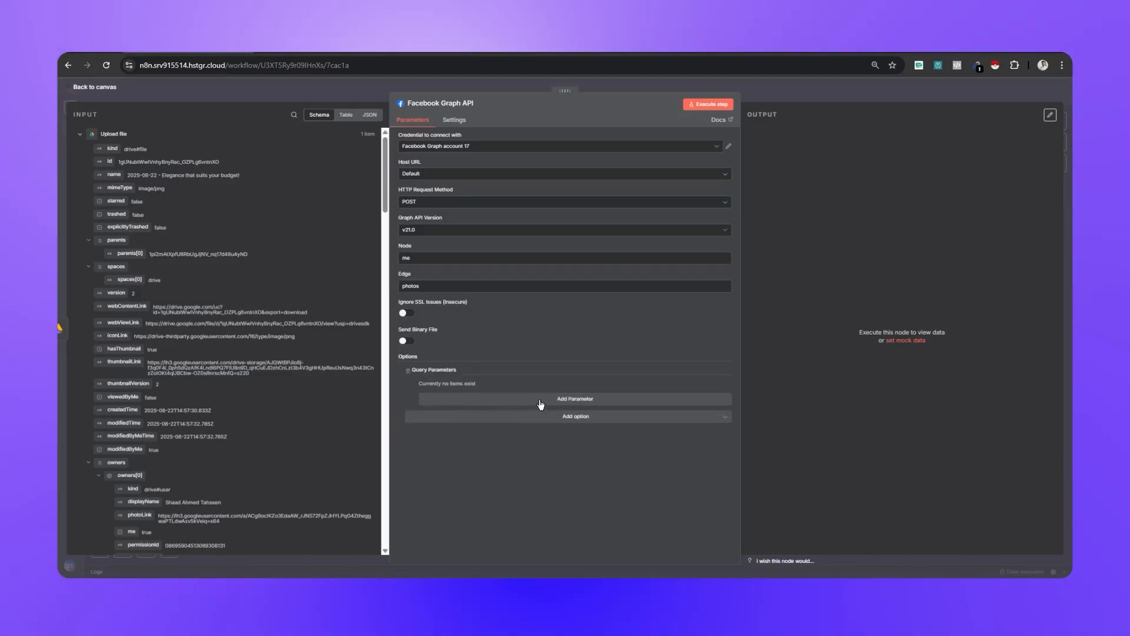
pyautogui.click(552, 398)
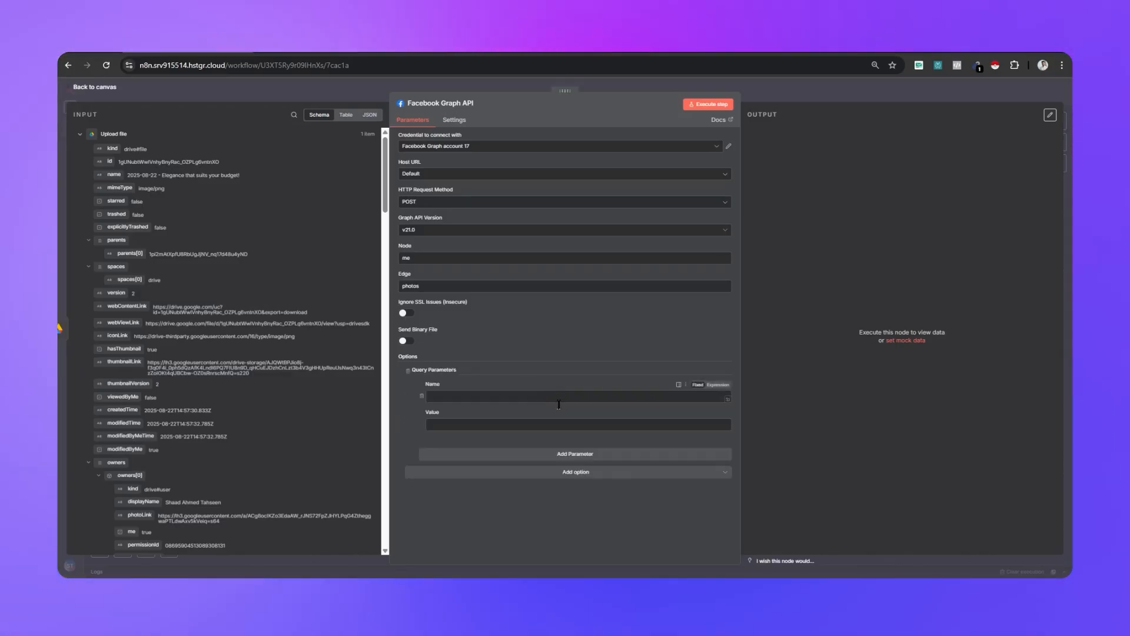
pyautogui.click(560, 452)
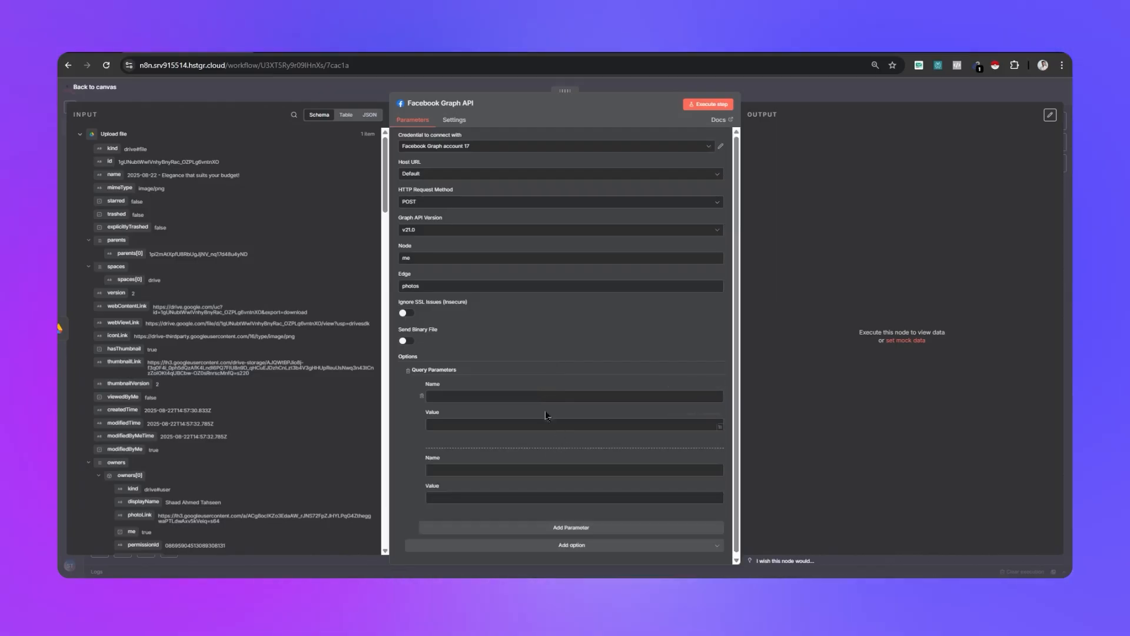
pyautogui.click(515, 397)
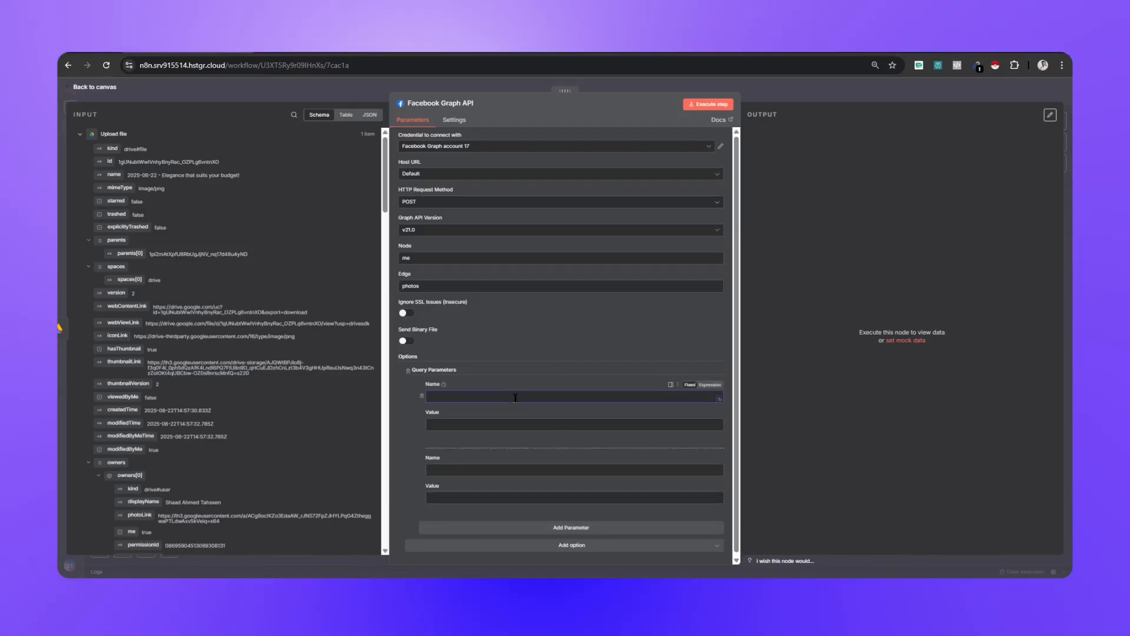
pyautogui.write('messag')
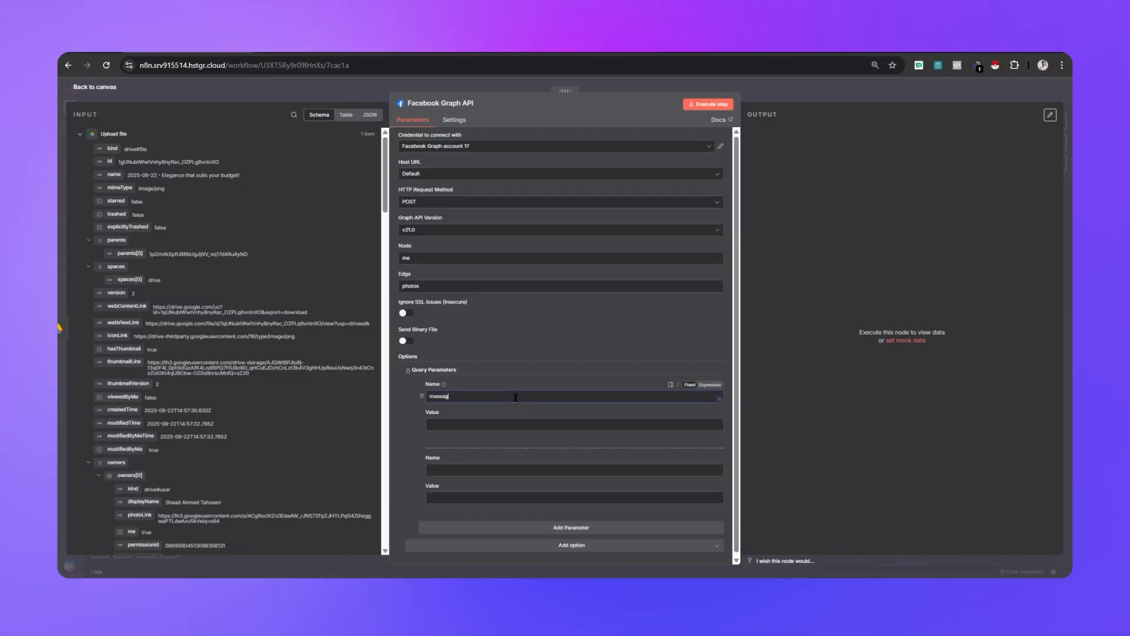
pyautogui.write('es')
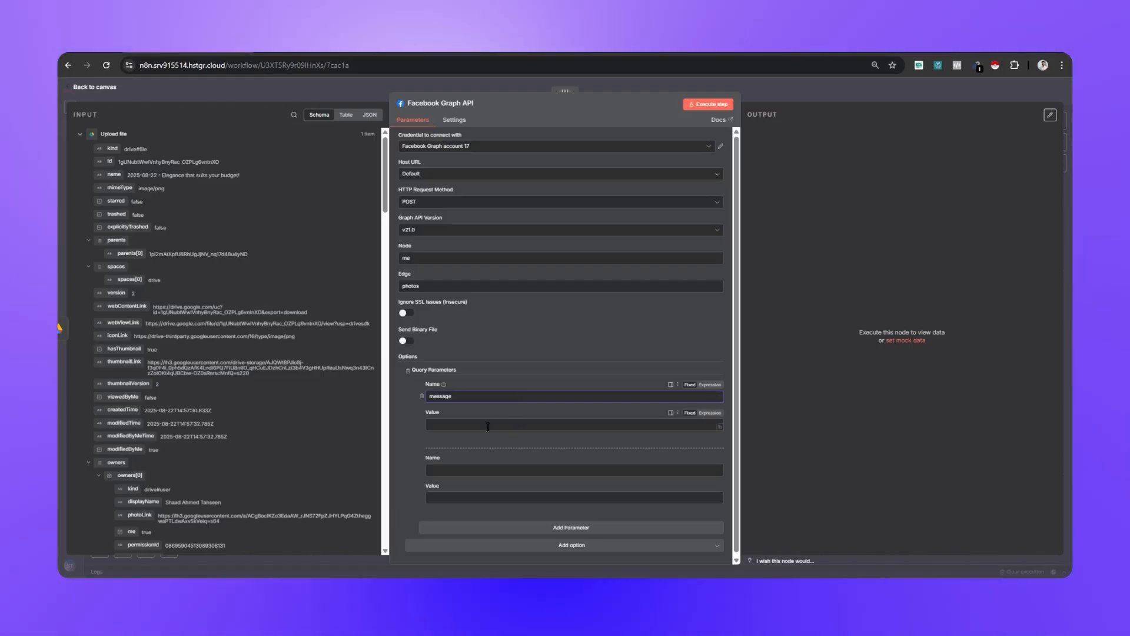
pyautogui.click(470, 471)
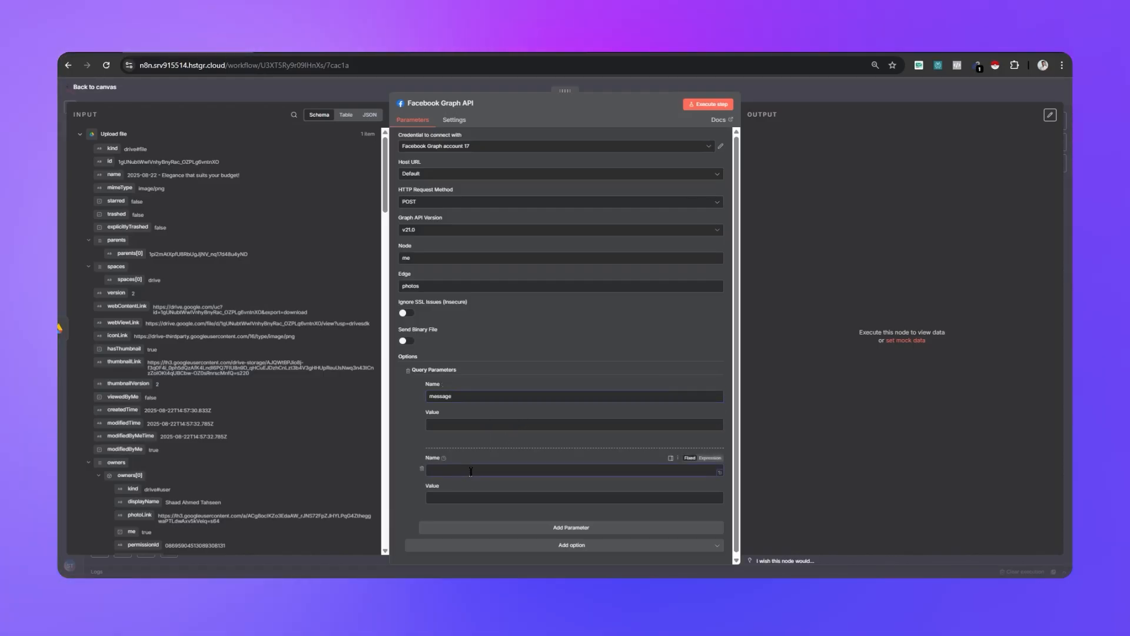
pyautogui.write('url')
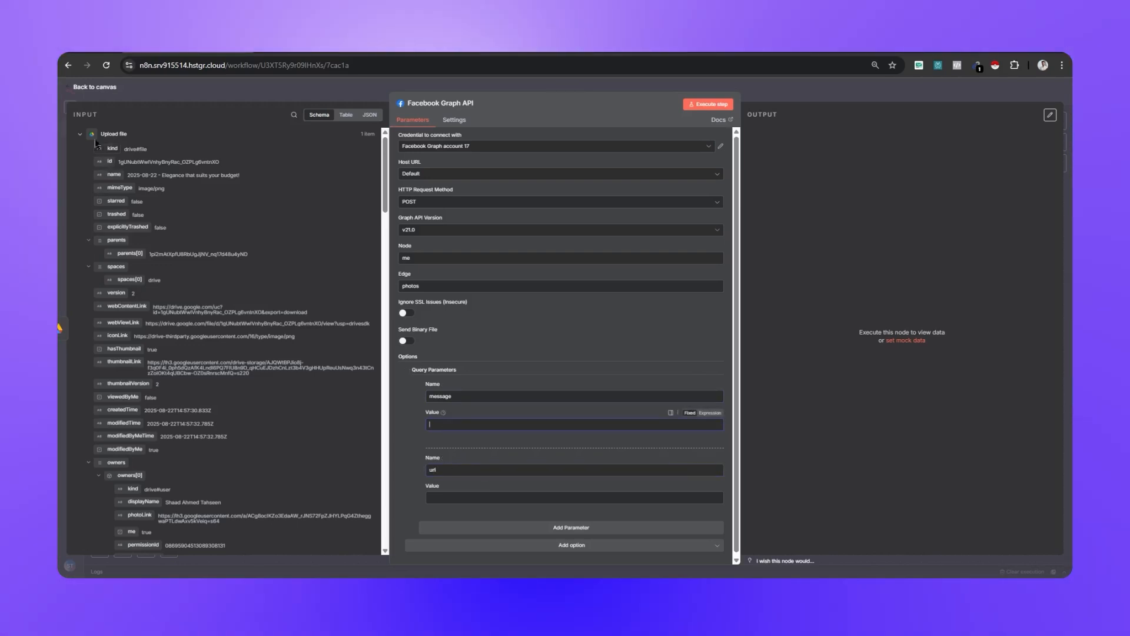
# Map the caption output of the Copy & Caption node to the value of the message parameter
pyautogui.click(79, 134)
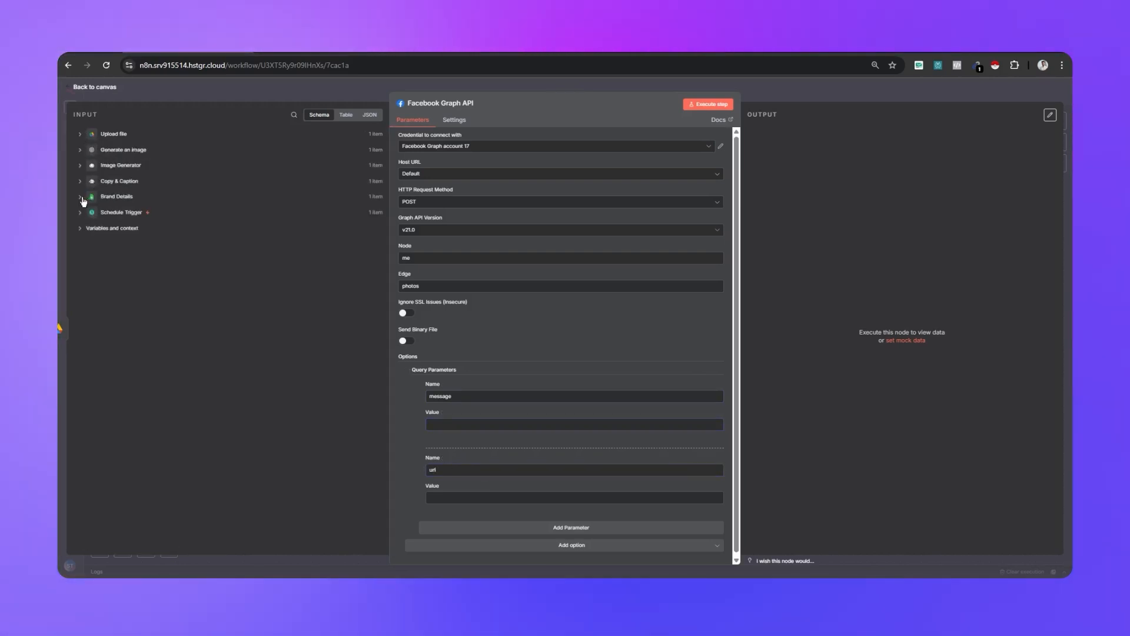
pyautogui.click(81, 198)
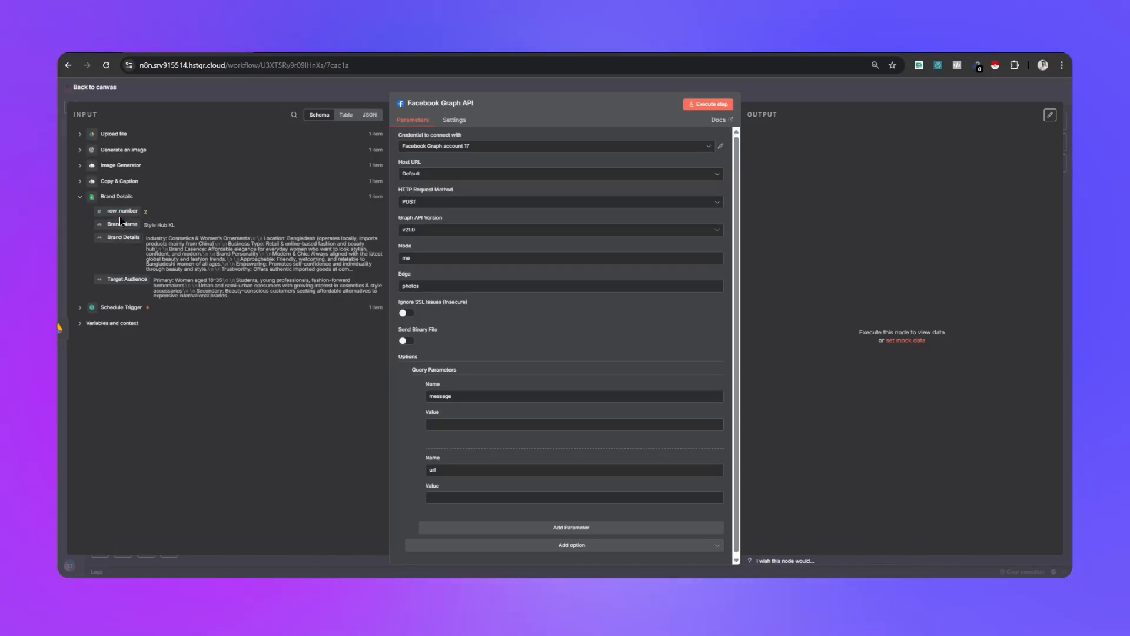
pyautogui.click(80, 181)
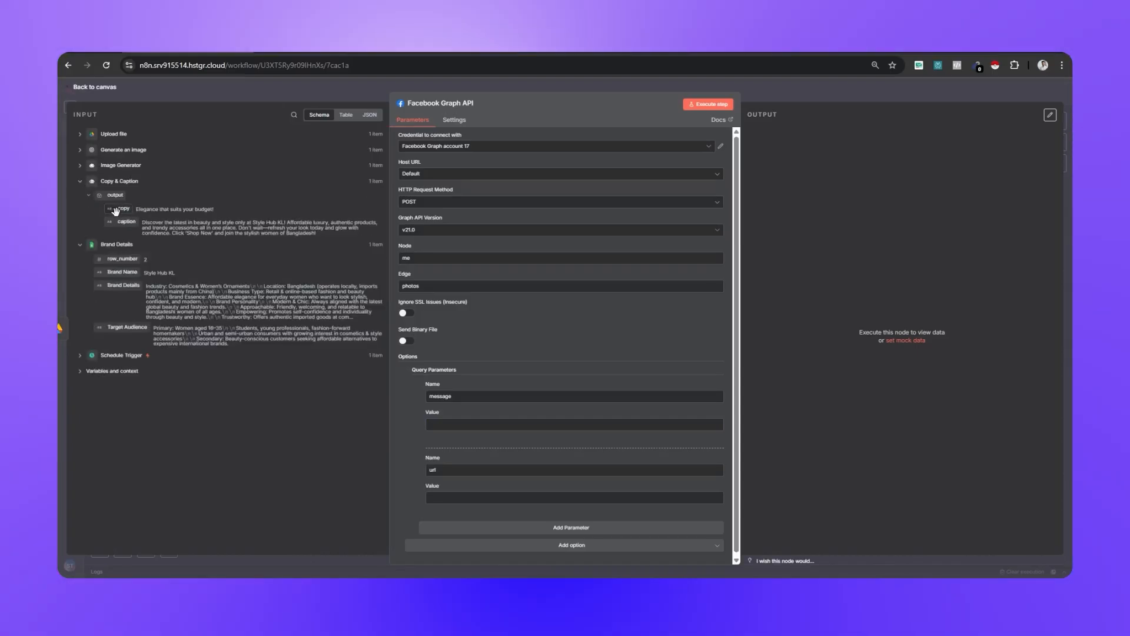
pyautogui.moveTo(126, 222); pyautogui.dragTo(480, 421)
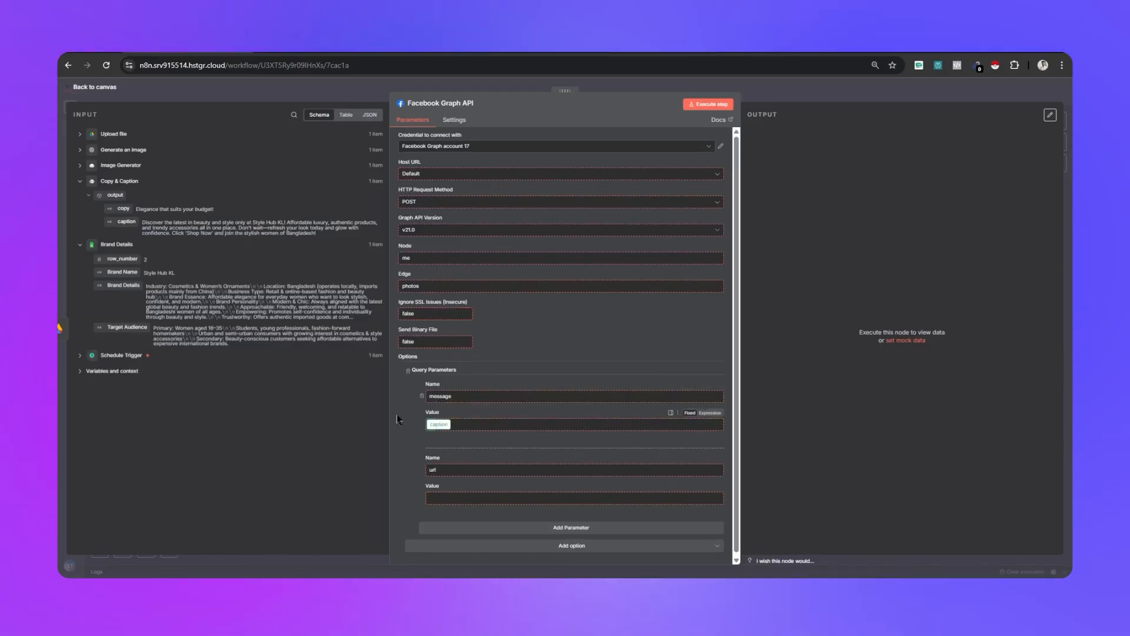
pyautogui.moveTo(398, 419); pyautogui.dragTo(398, 415)
# Map webViewLink from the Upload file node's output to the value of the url parameter
pyautogui.click(440, 503)
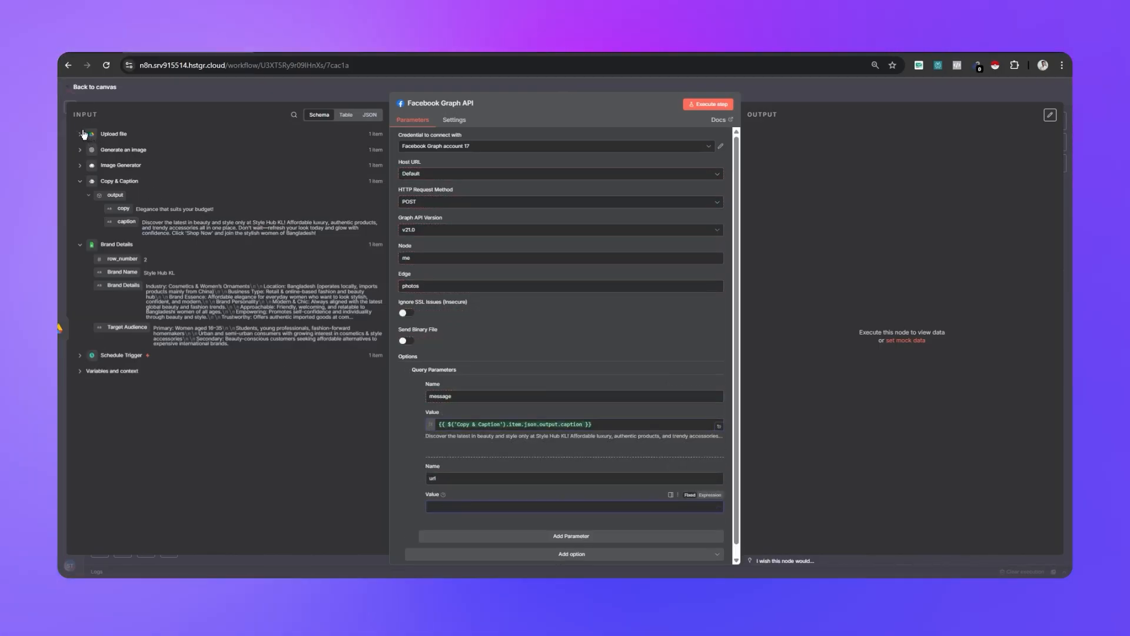
pyautogui.click(83, 134)
pyautogui.scroll(-5, 173, 330)
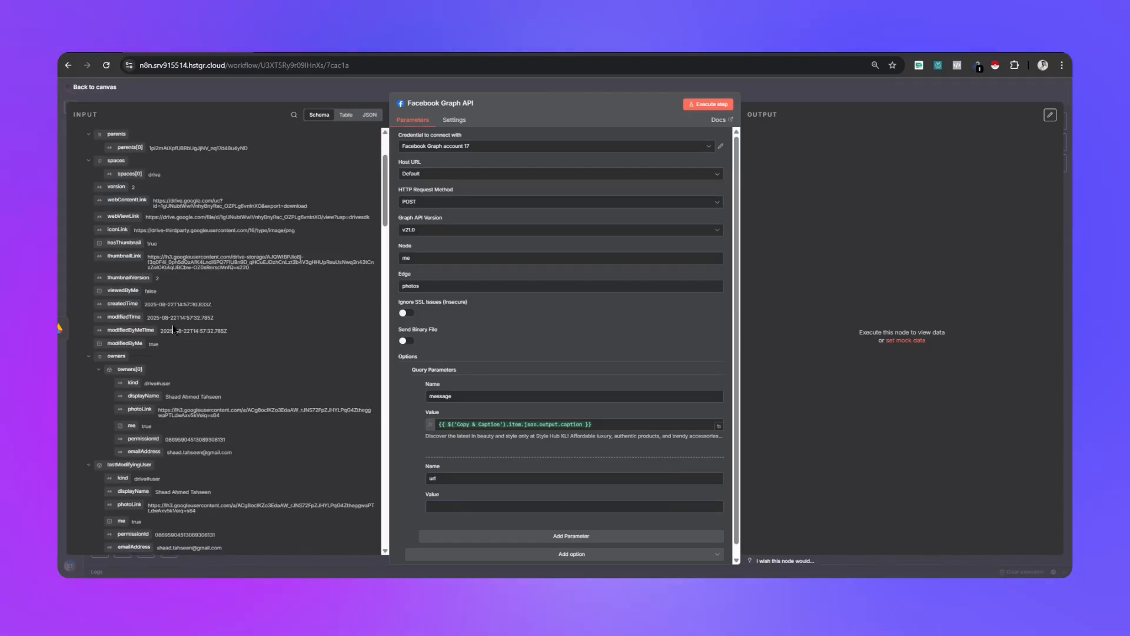
pyautogui.scroll(2, 173, 330)
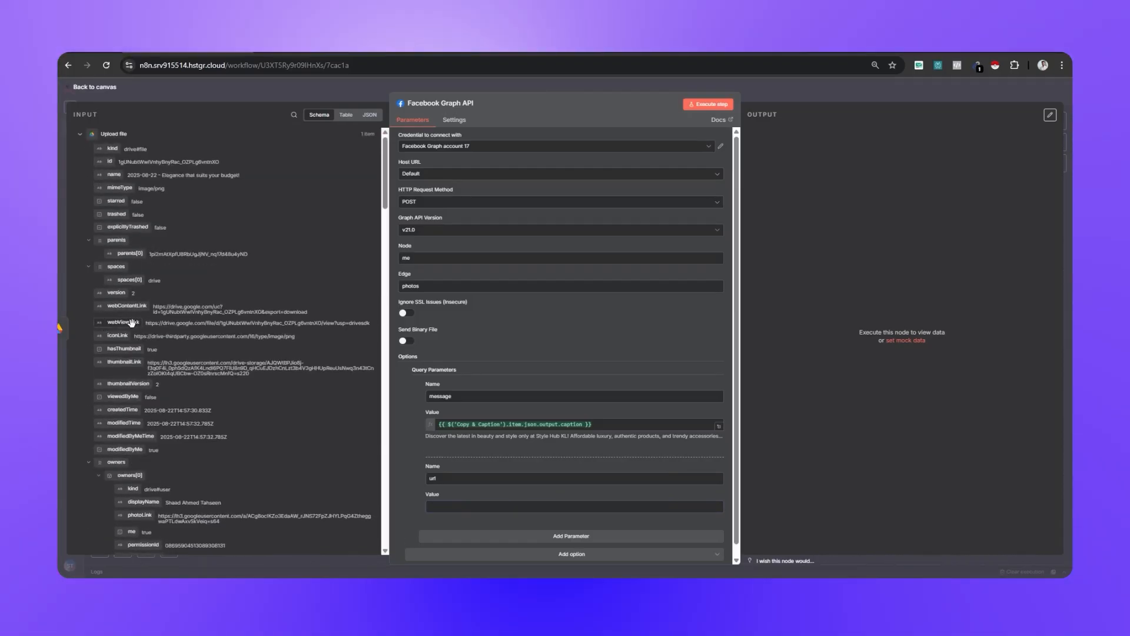
pyautogui.moveTo(120, 324); pyautogui.dragTo(450, 509)
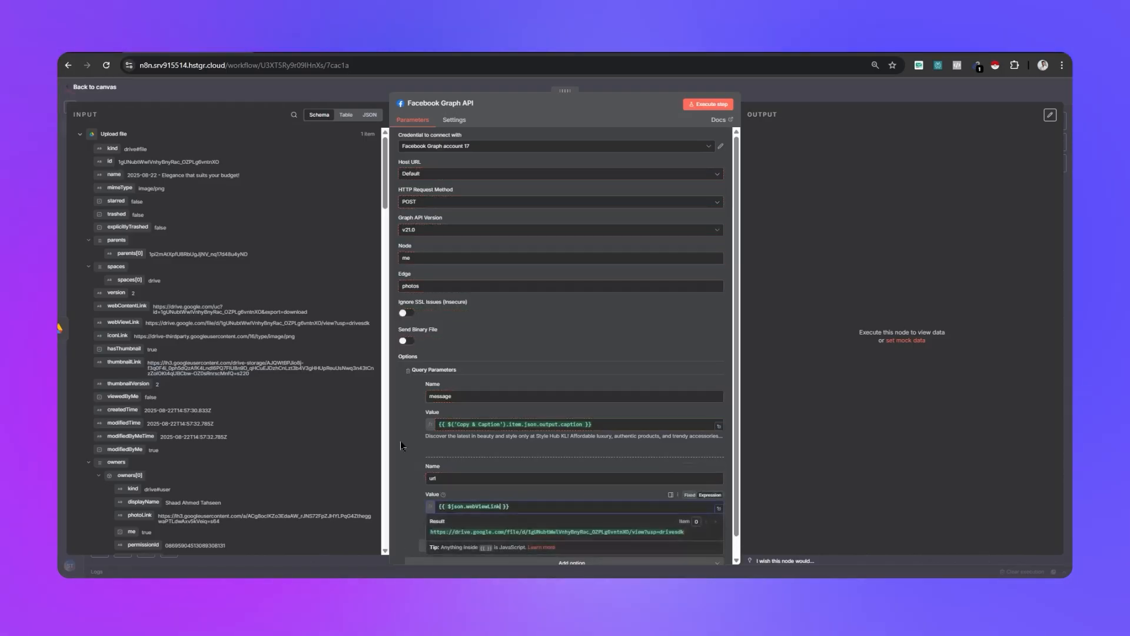
pyautogui.click(400, 446)
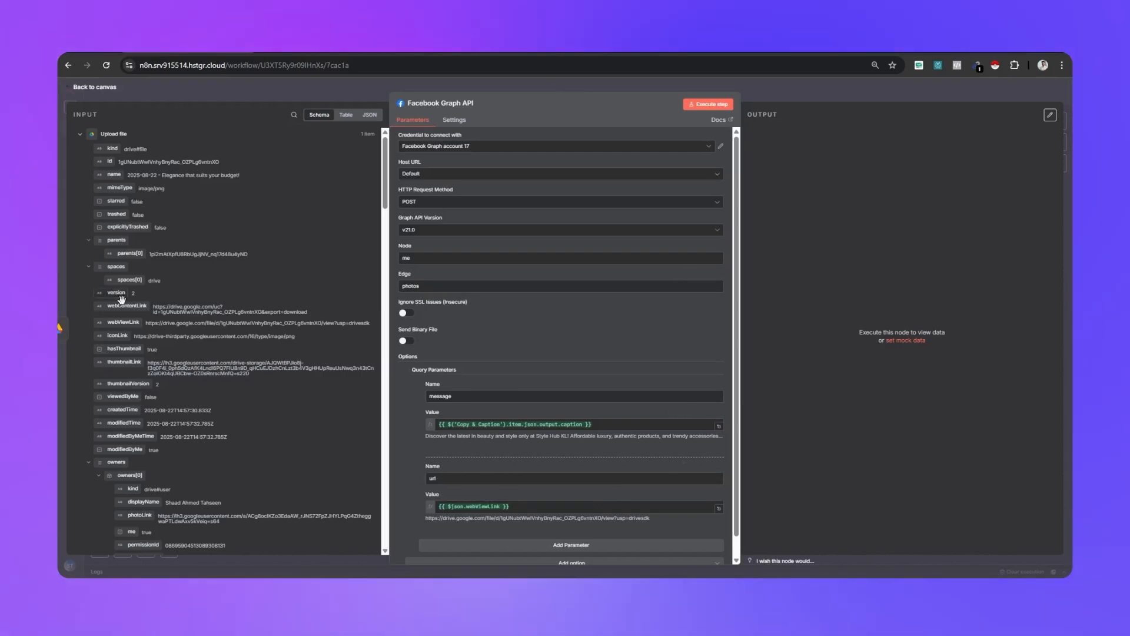
# Open the uploaded file's webViewLink address in the browser to check where it leads
pyautogui.moveTo(371, 324); pyautogui.dragTo(331, 324)
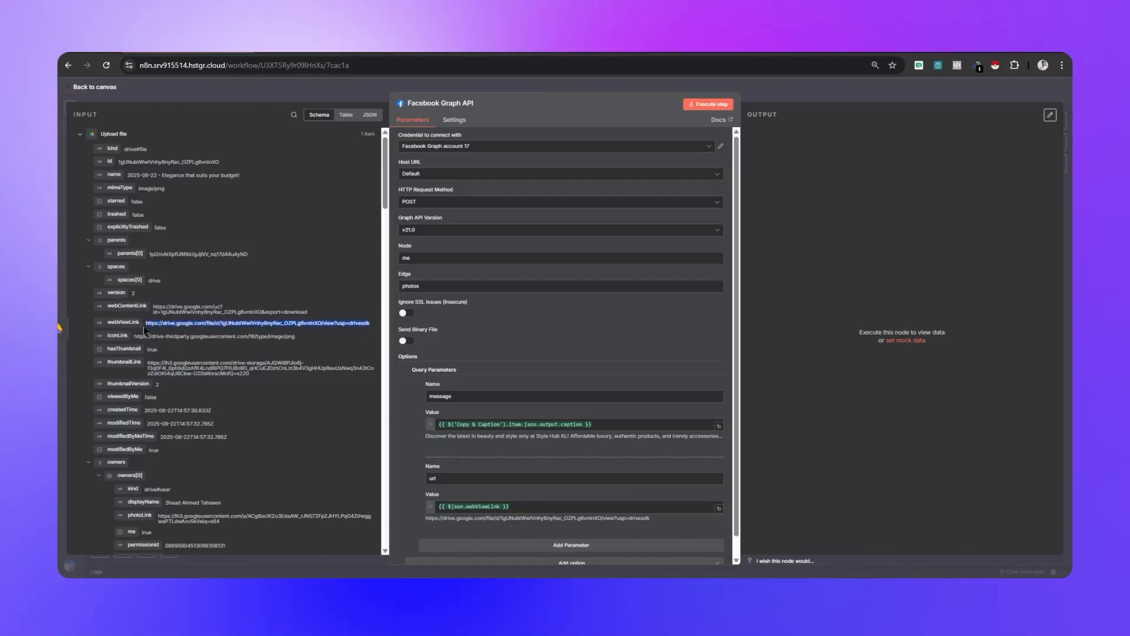
pyautogui.rightClick(167, 328)
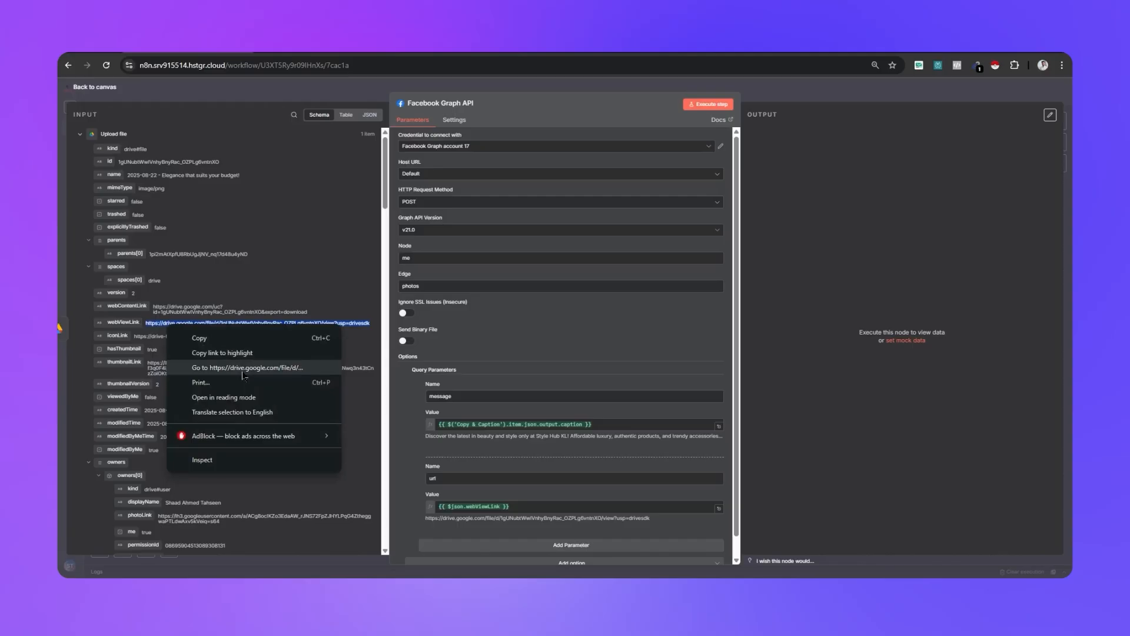
pyautogui.click(243, 370)
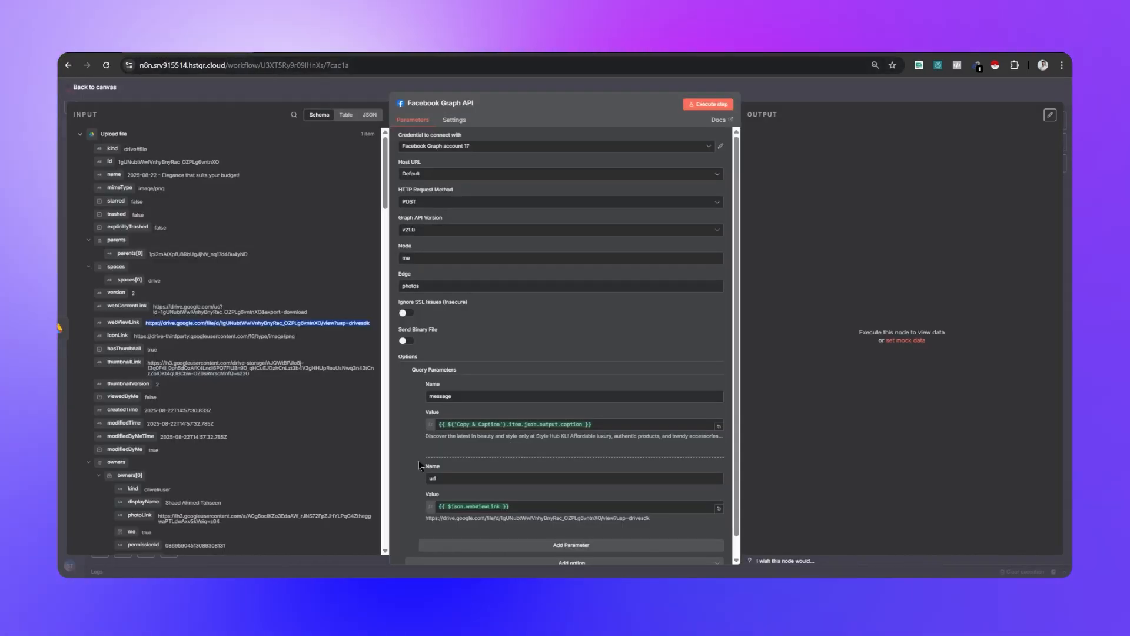
# Test the Facebook Graph API node, review its parameters and reselect POST as the HTTP request method
pyautogui.scroll(-1, 518, 430)
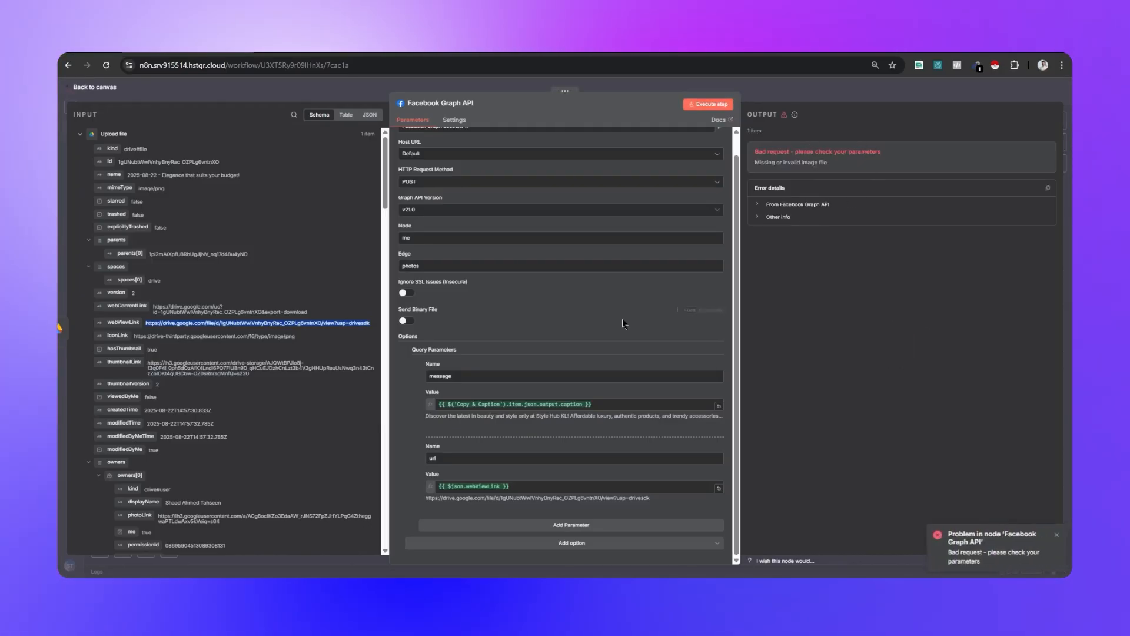
pyautogui.scroll(1, 588, 294)
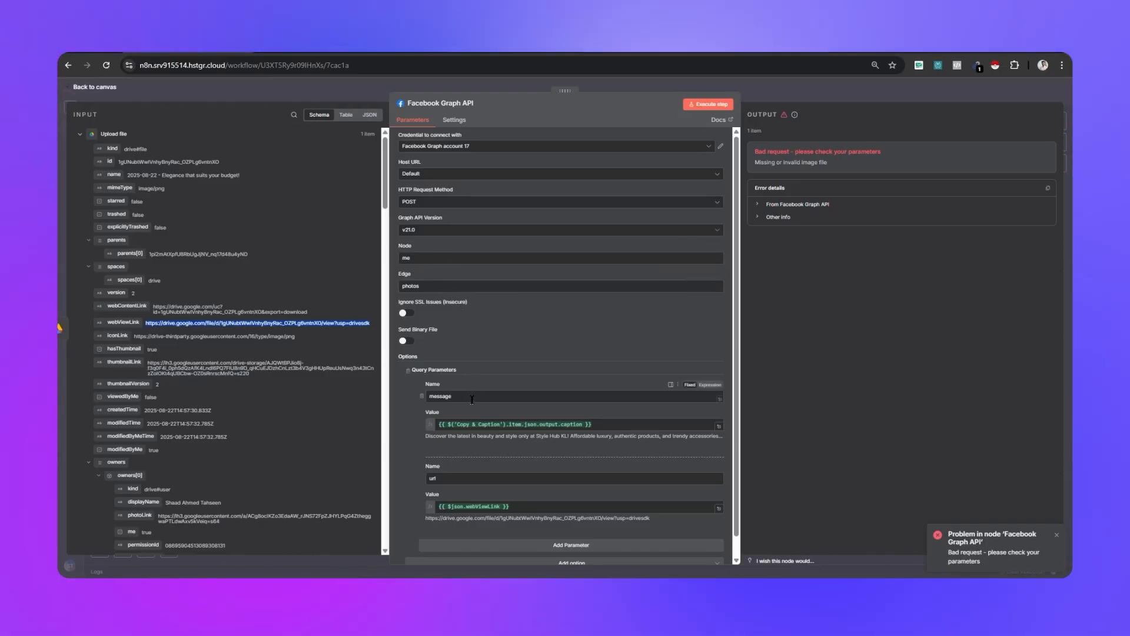
pyautogui.scroll(-1, 480, 433)
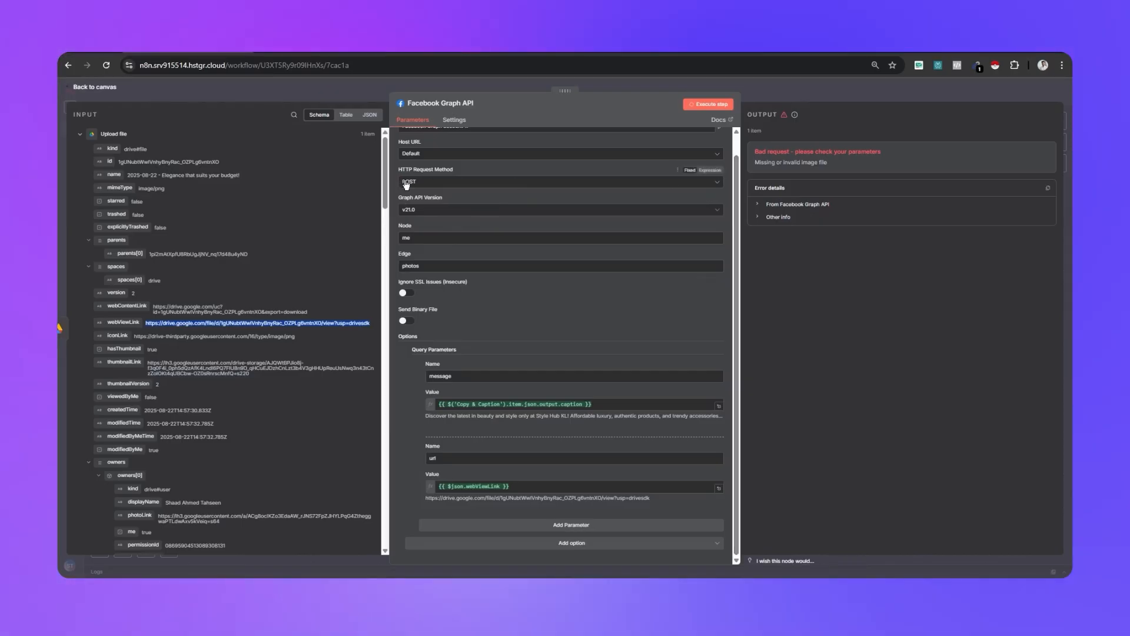
pyautogui.click(406, 183)
pyautogui.click(427, 210)
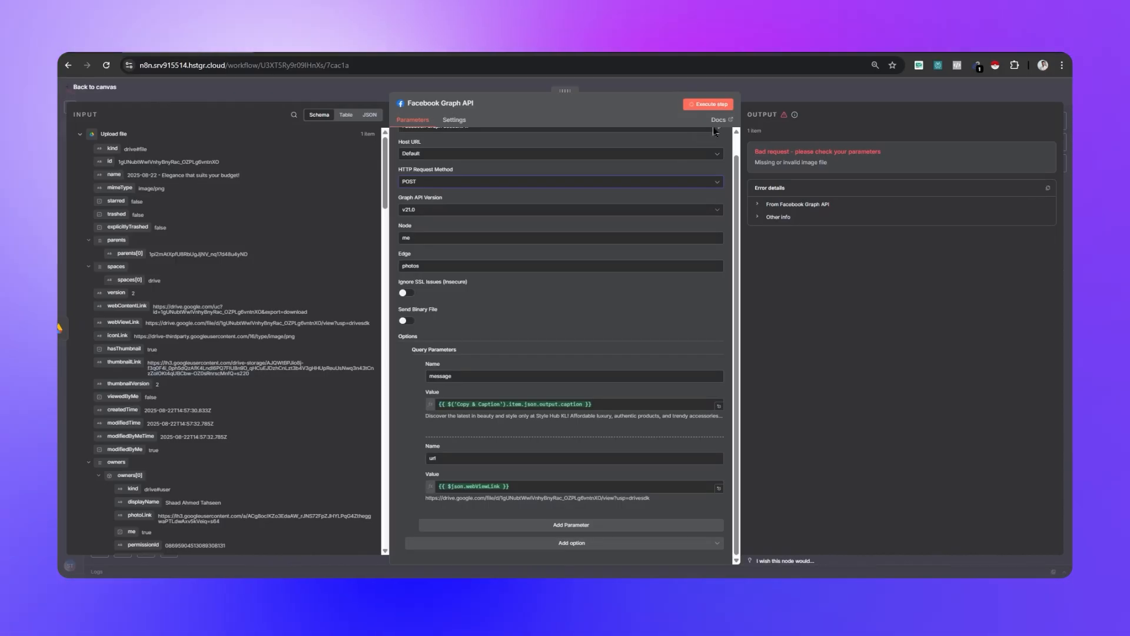
# Check the generated image in the Google Drive folder and save the workflow on the n8n canvas
pyautogui.click(763, 95)
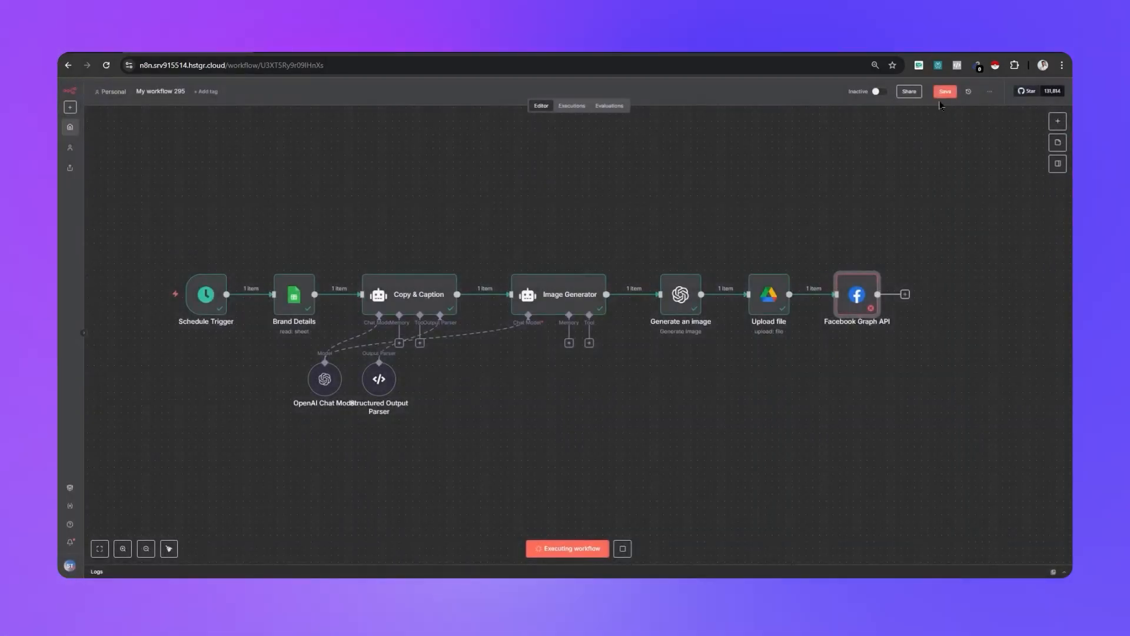
pyautogui.click(944, 92)
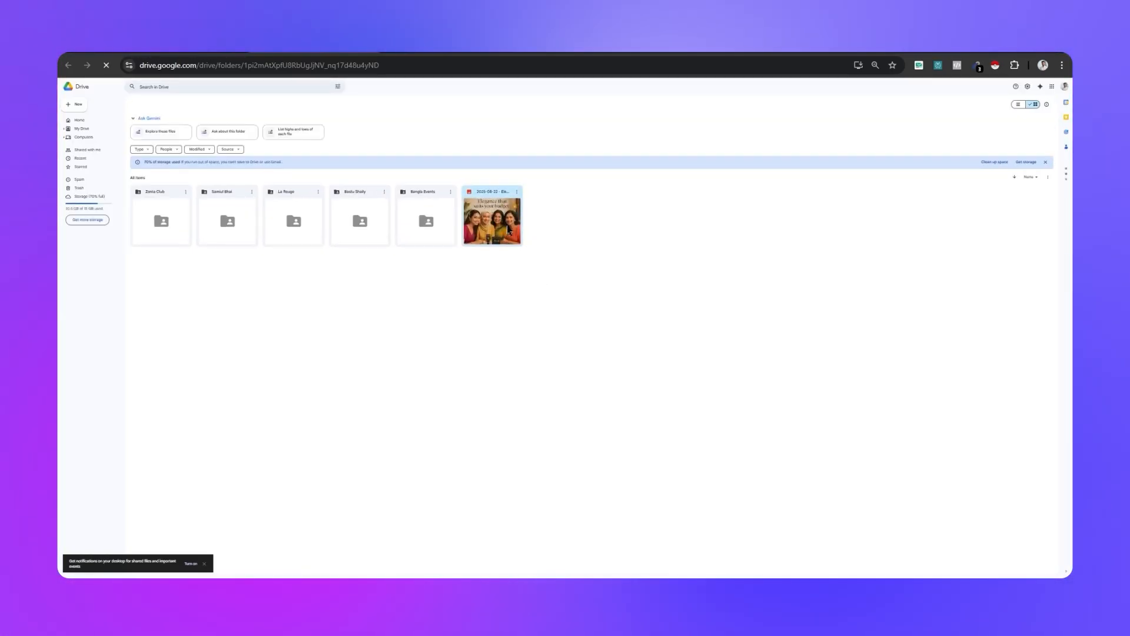
pyautogui.click(508, 229)
pyautogui.doubleClick(507, 230)
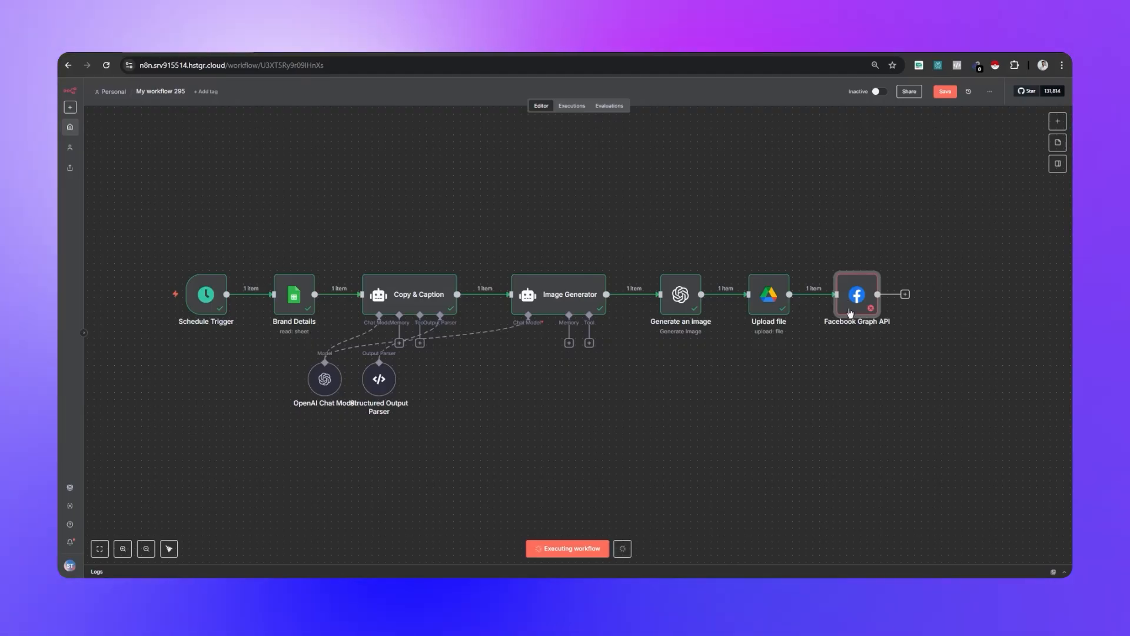
pyautogui.hotkey('ctrl', 's')
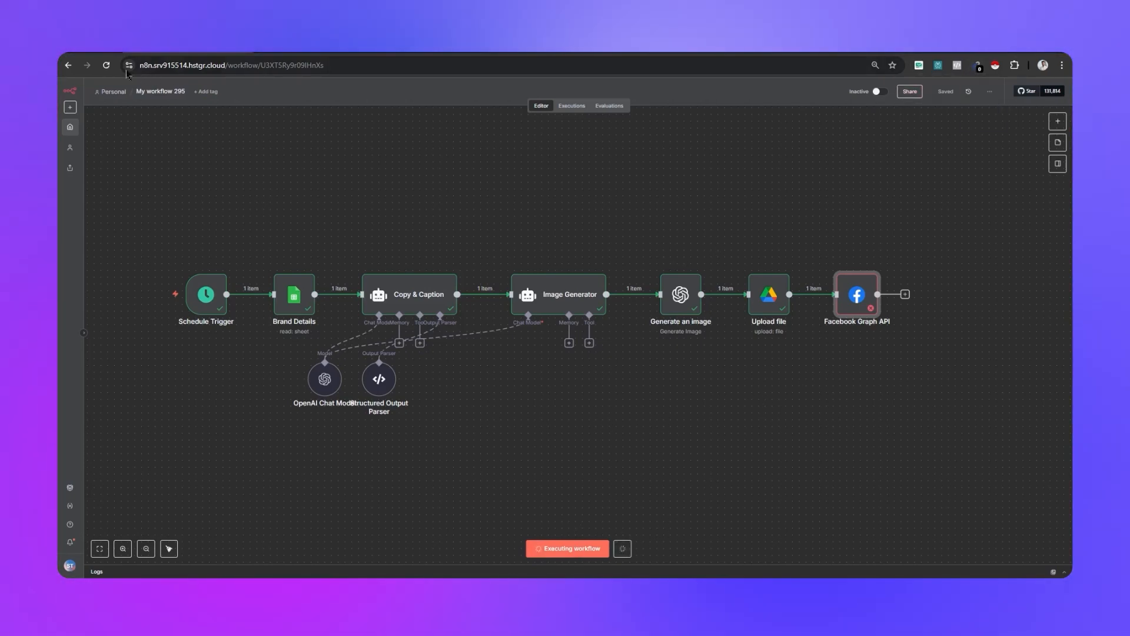
# Reload the workflow page and review the Facebook Graph API node's request settings and query parameters
pyautogui.click(106, 66)
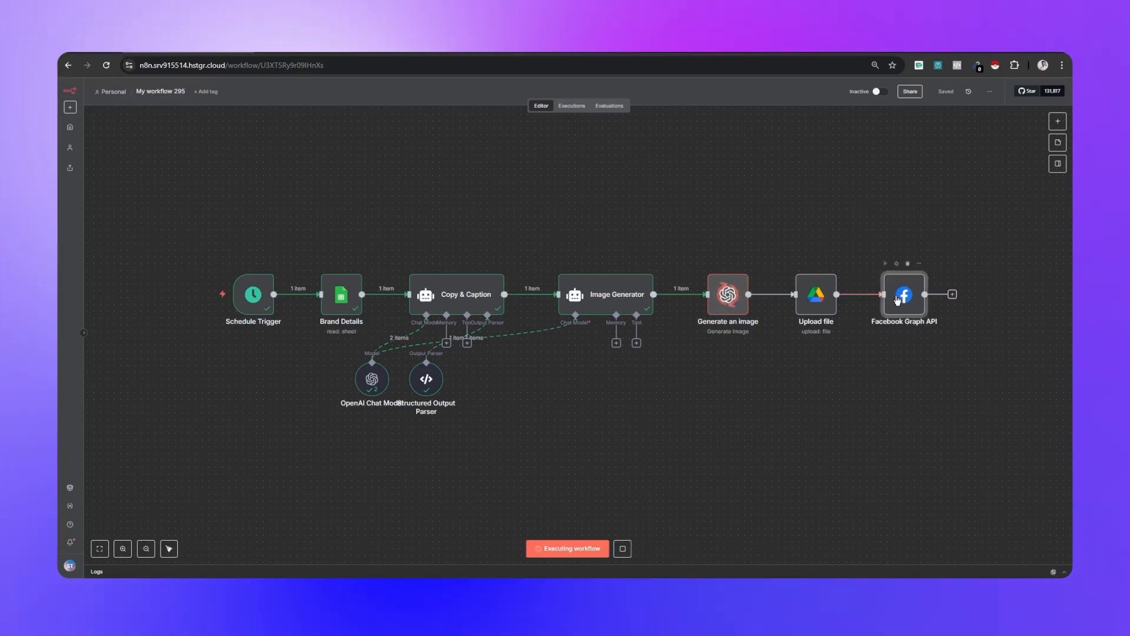
pyautogui.doubleClick(898, 297)
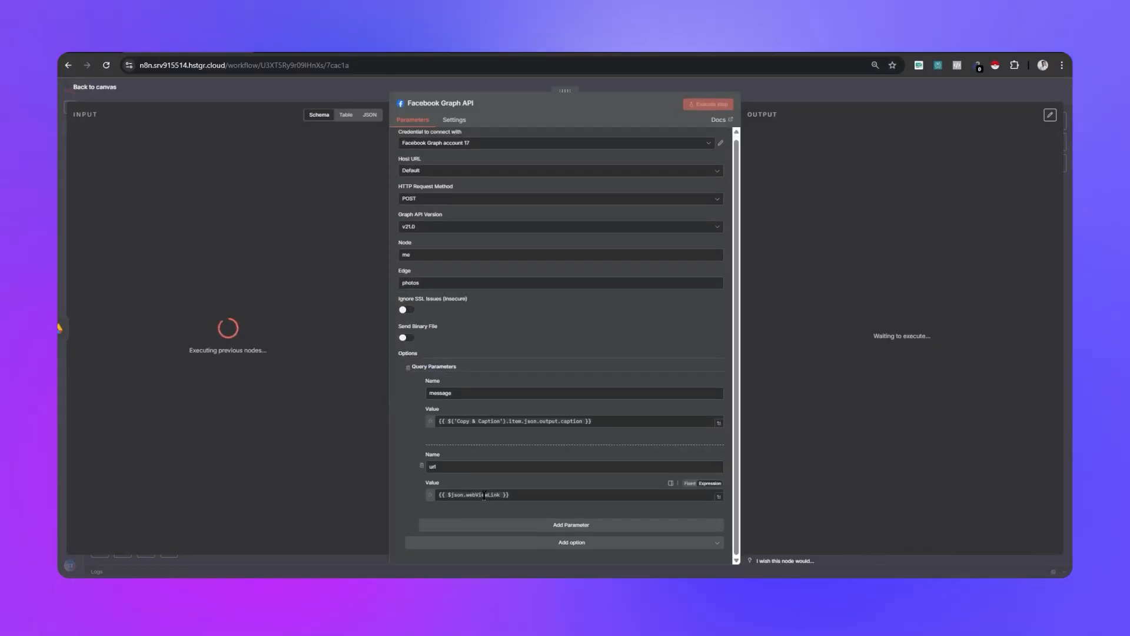
pyautogui.scroll(1, 484, 496)
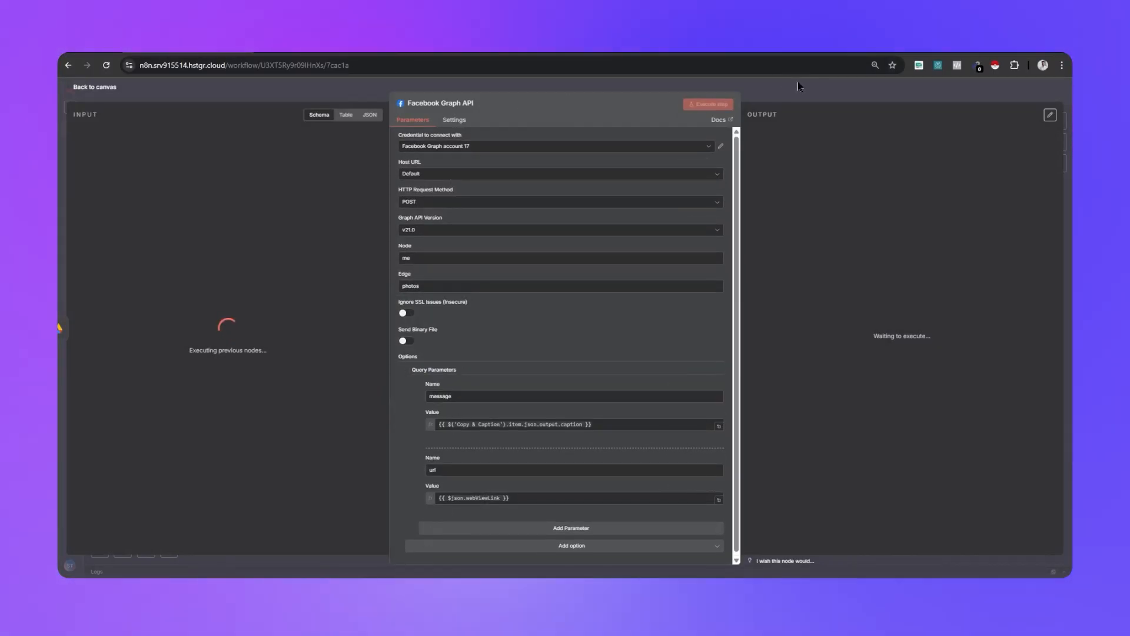
pyautogui.click(797, 81)
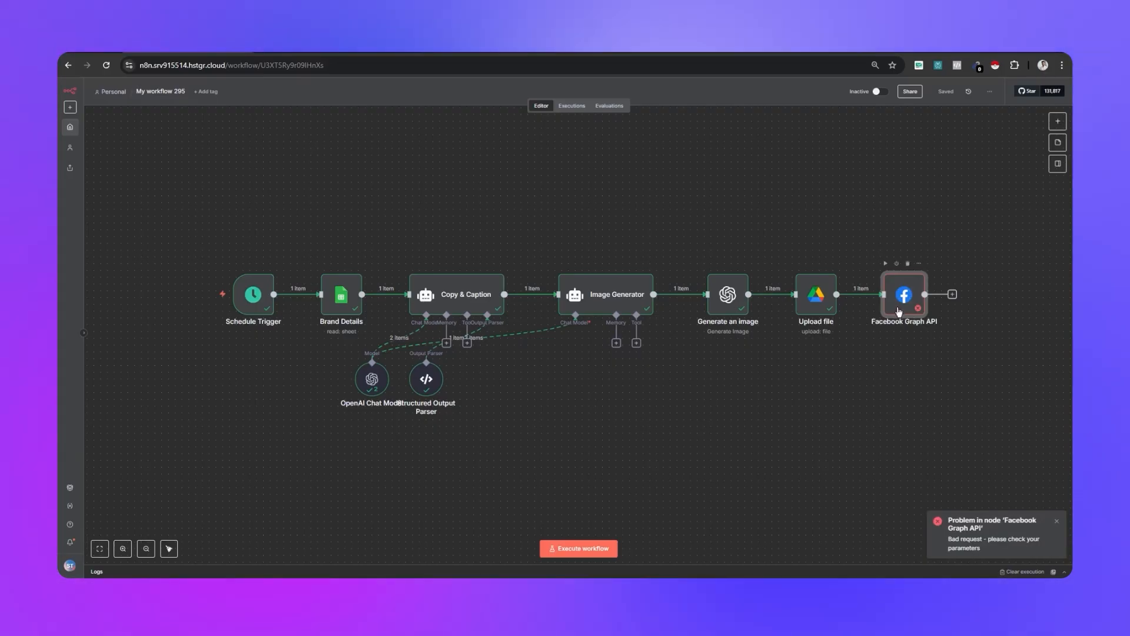
# Switch the Facebook Graph API node's credential to "new" and test the node
pyautogui.doubleClick(899, 312)
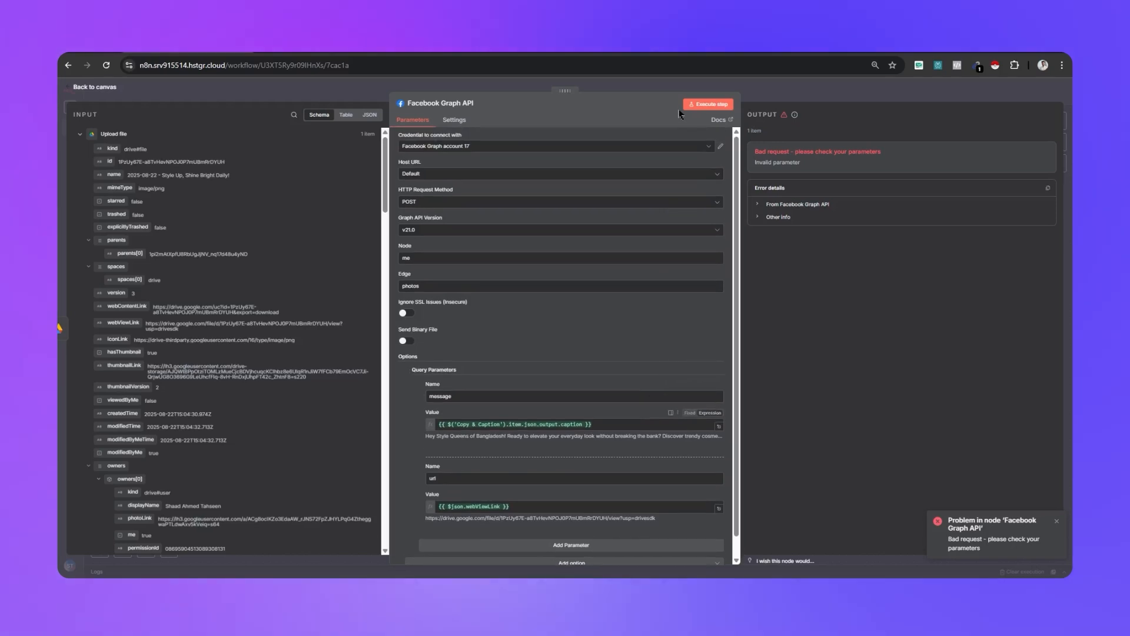
pyautogui.click(677, 147)
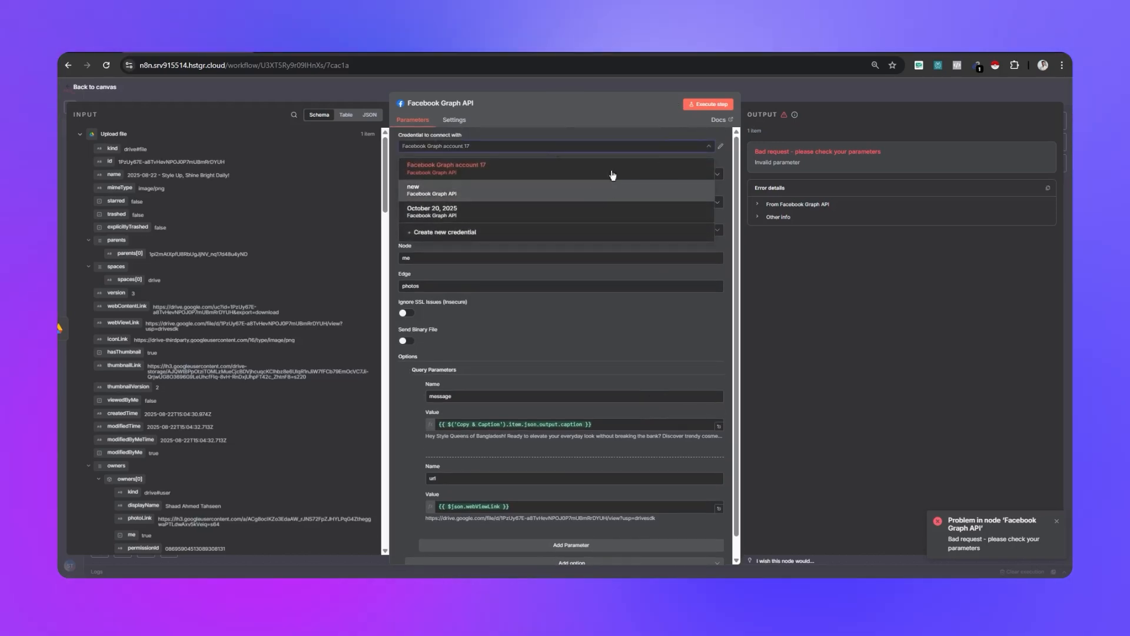
pyautogui.click(612, 189)
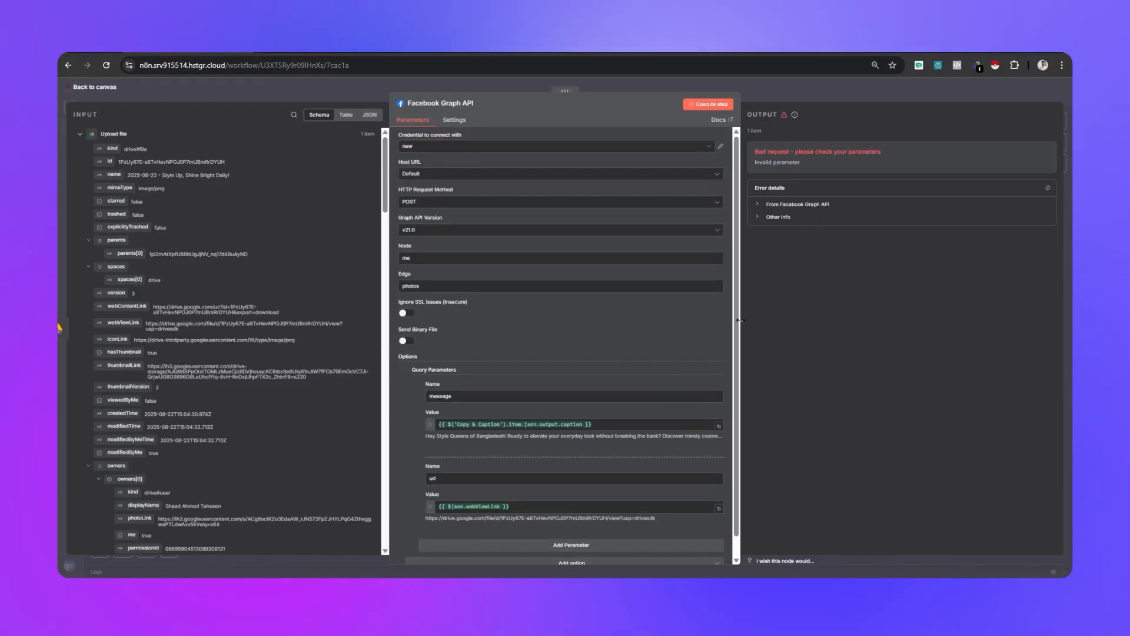
pyautogui.click(763, 91)
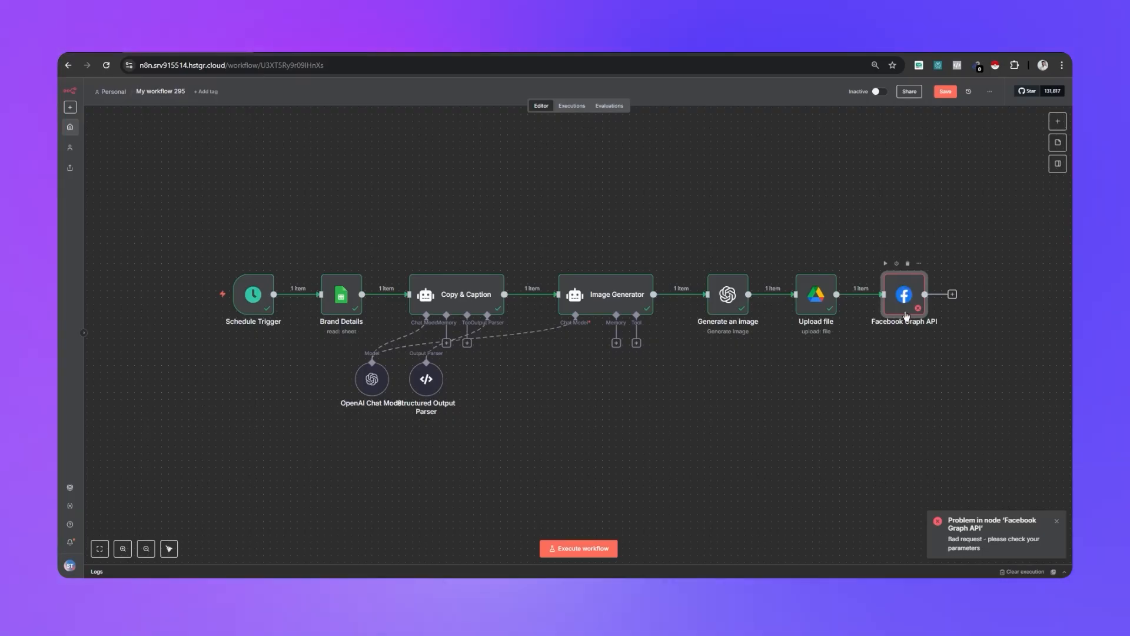
# Clear the url parameter's value, map webViewLink from the Upload file output into it again and retest the node
pyautogui.press('Return')
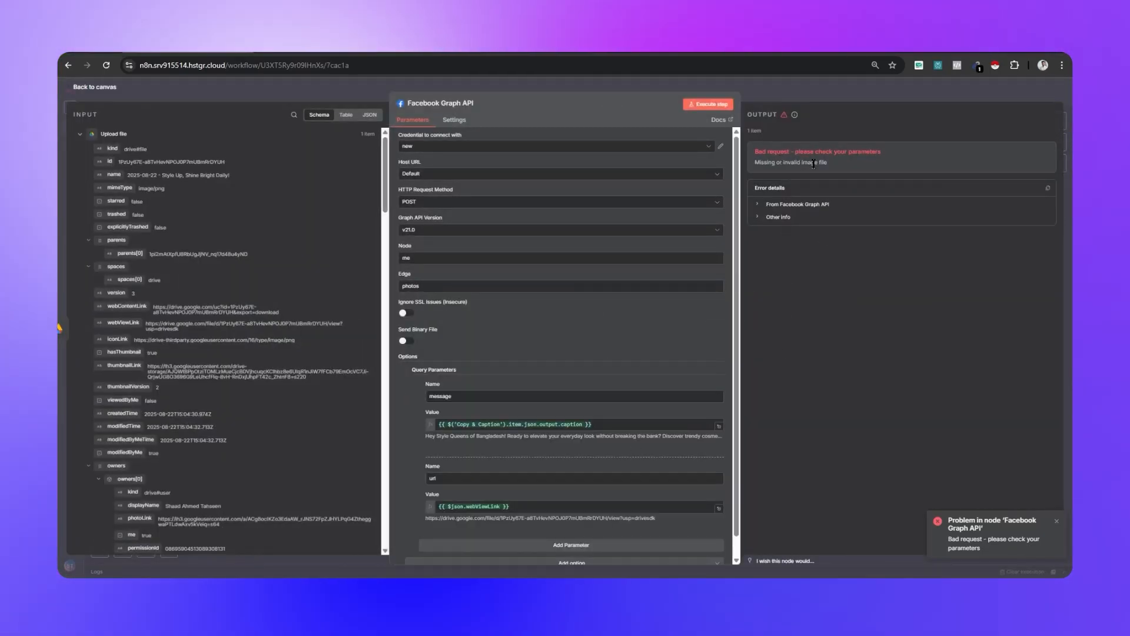
pyautogui.scroll(-1, 560, 416)
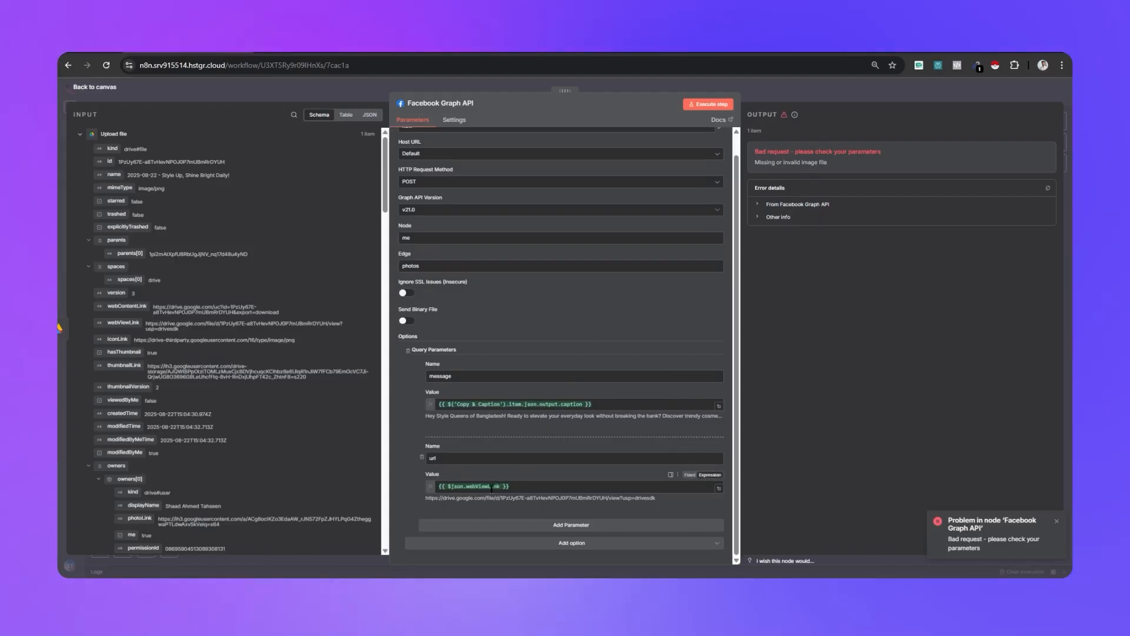
pyautogui.click(492, 488)
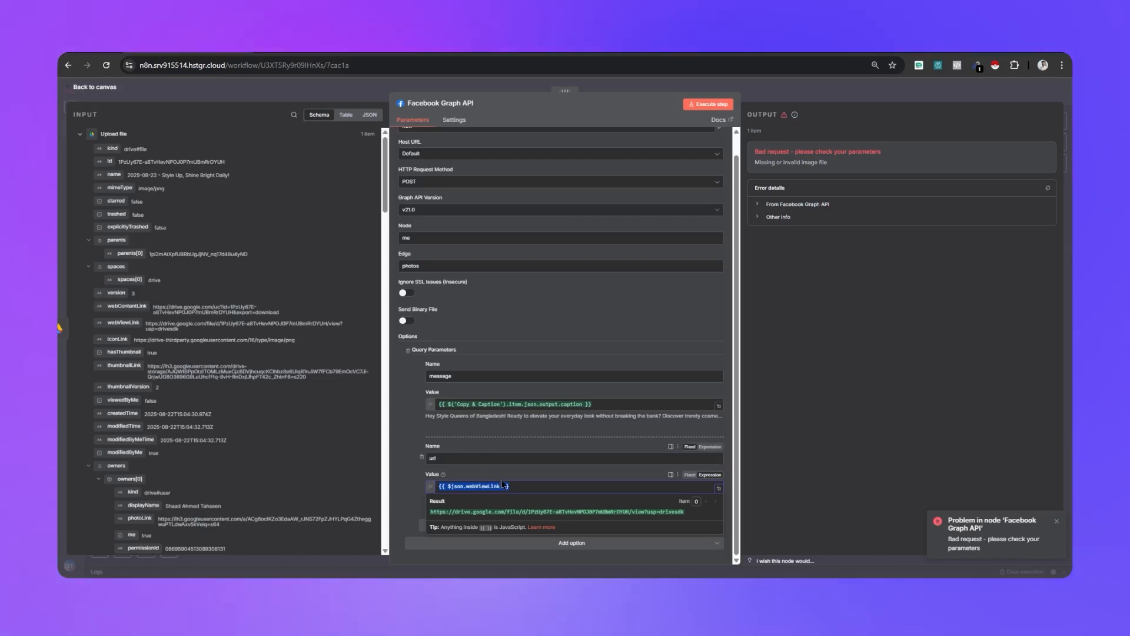
pyautogui.press('BackSpace')
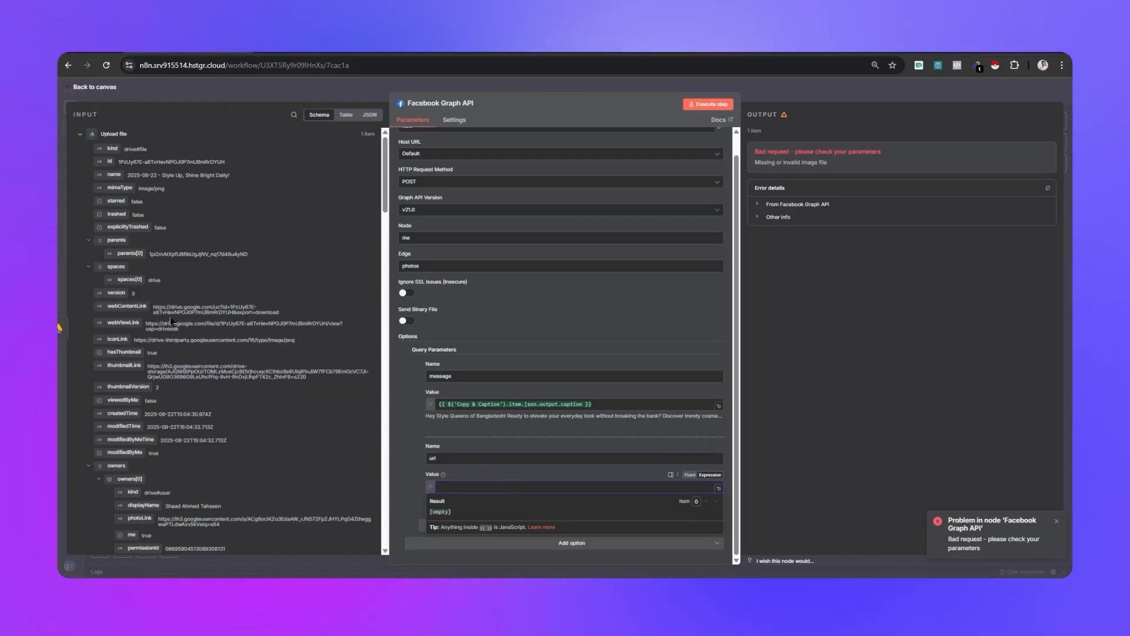
pyautogui.moveTo(124, 323); pyautogui.dragTo(468, 488)
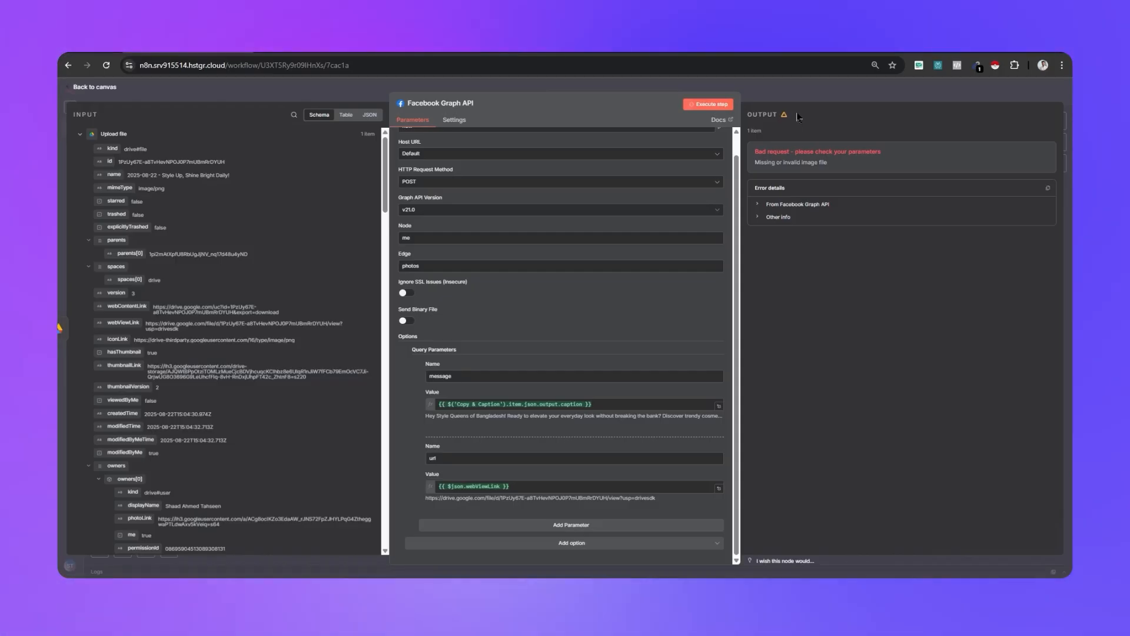
pyautogui.click(796, 100)
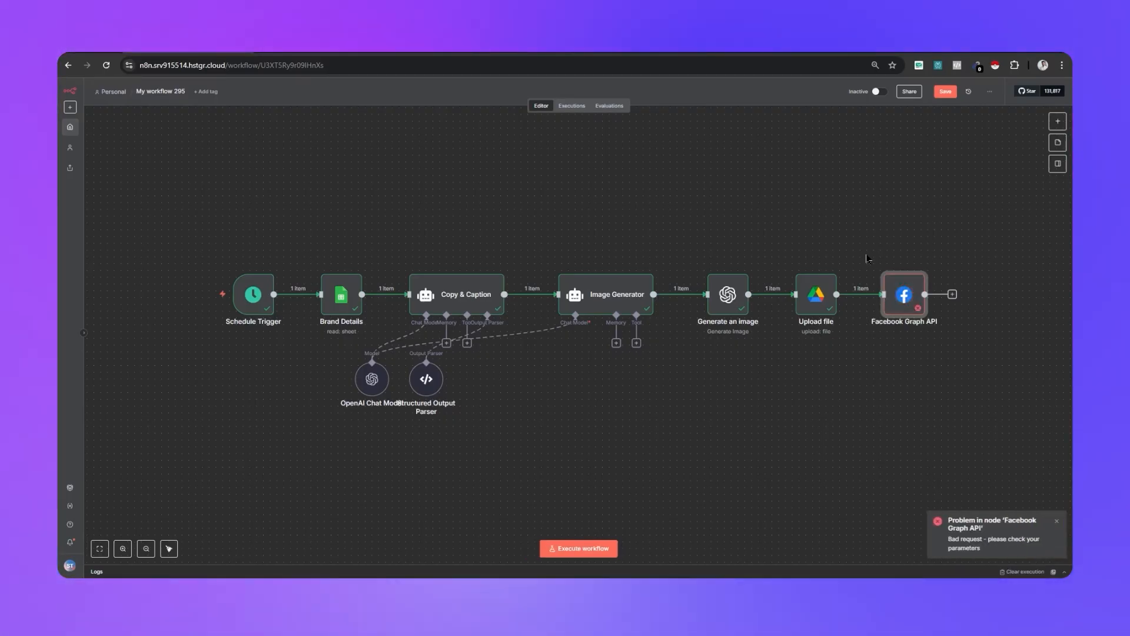
# Replace the url parameter's value in the Facebook Graph API node with thumbnailLink from the Upload file output and execute the node
pyautogui.doubleClick(913, 287)
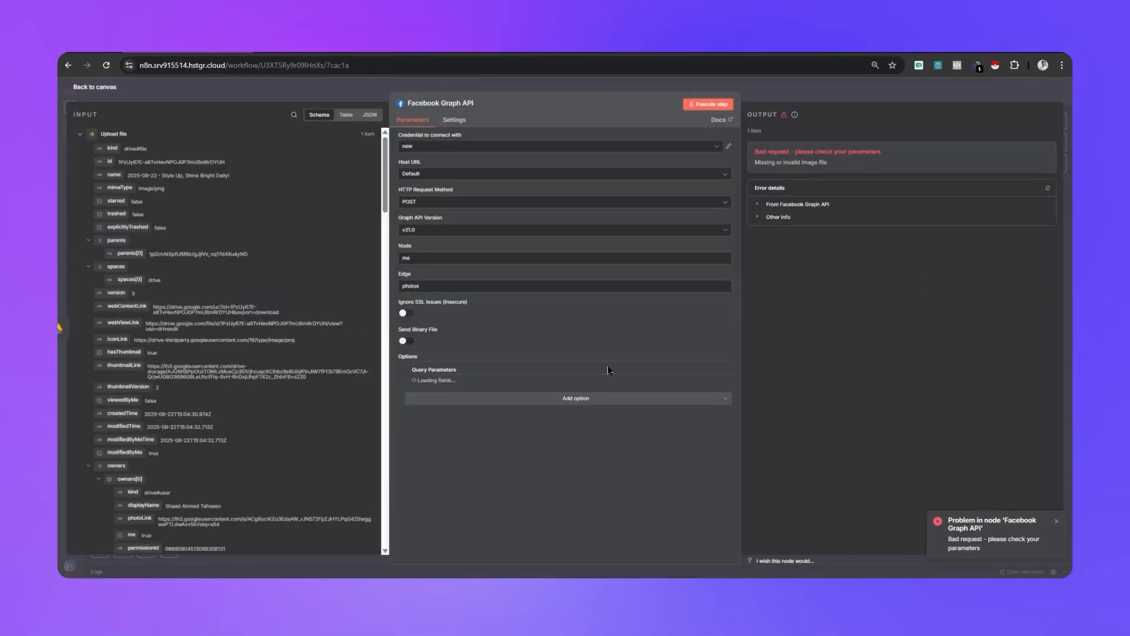
pyautogui.moveTo(772, 163); pyautogui.dragTo(818, 163)
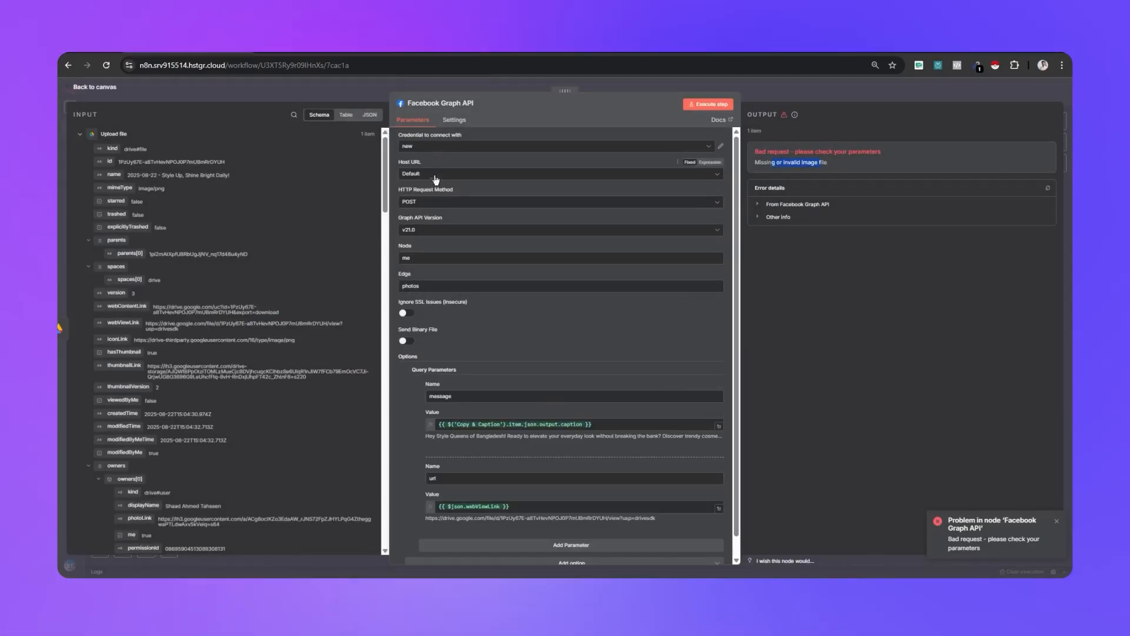
pyautogui.scroll(-1, 454, 383)
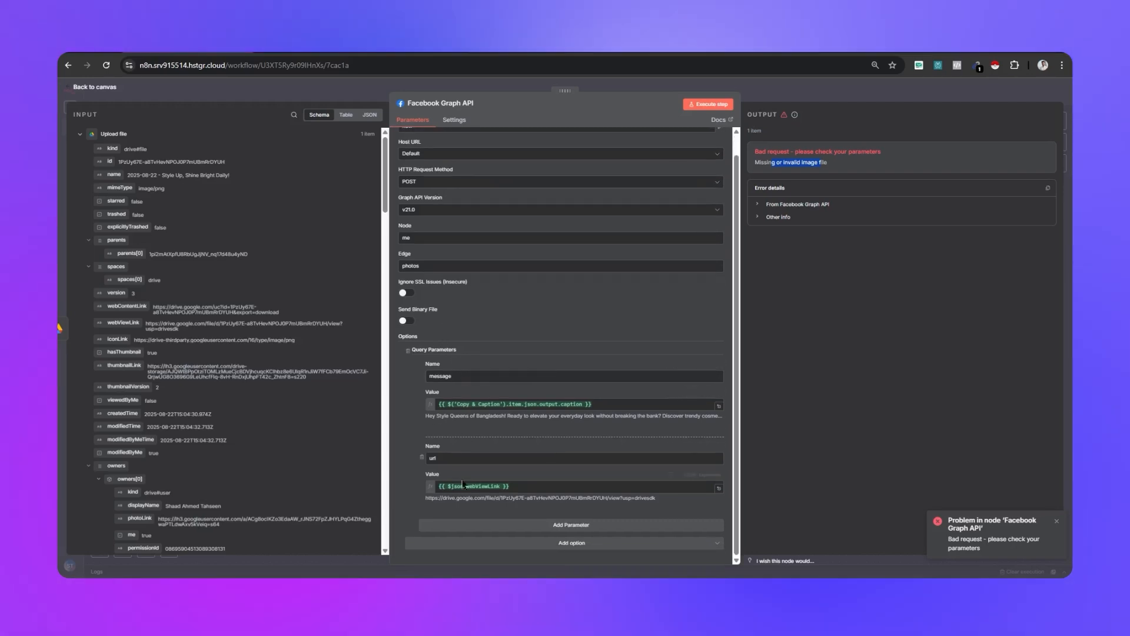
pyautogui.click(423, 491)
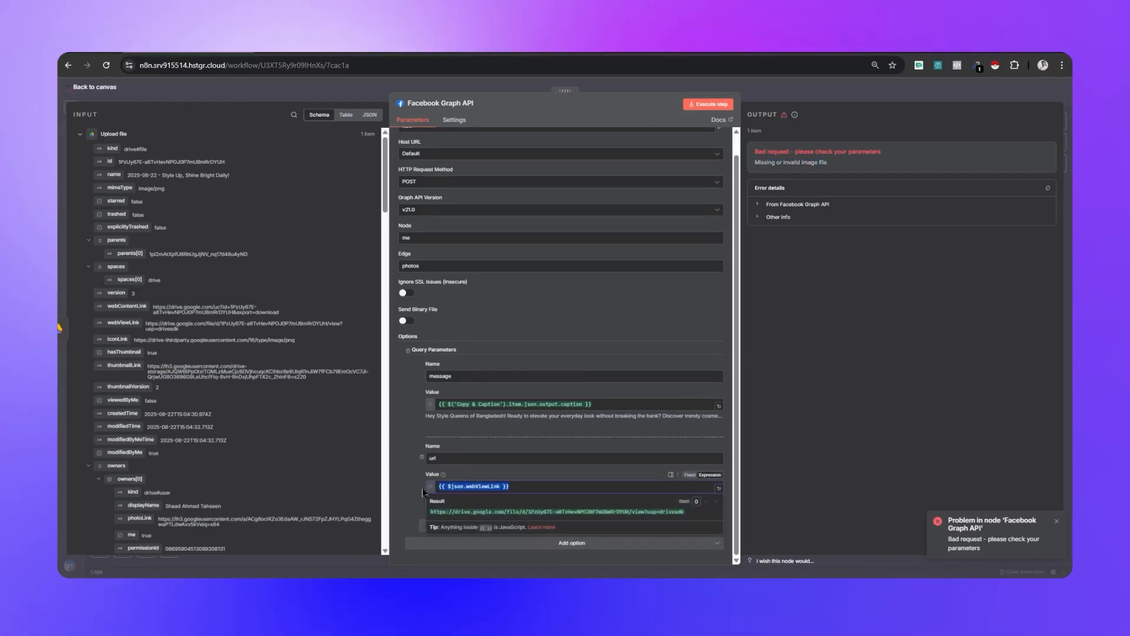
pyautogui.press('BackSpace')
pyautogui.moveTo(129, 364); pyautogui.dragTo(468, 486)
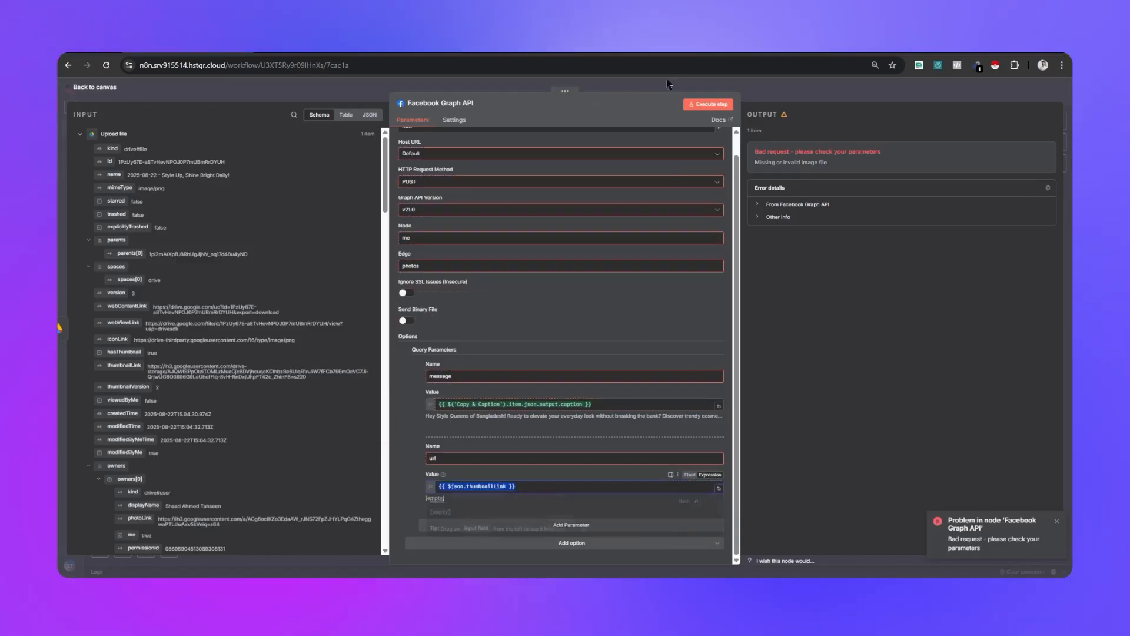
pyautogui.click(708, 104)
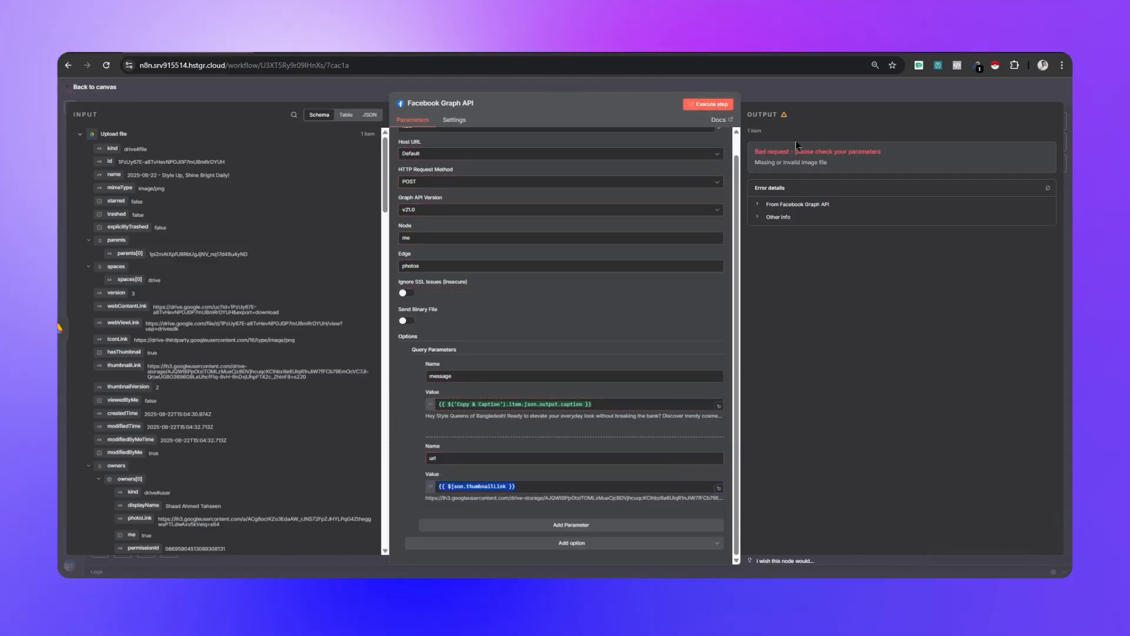
pyautogui.scroll(1, 665, 300)
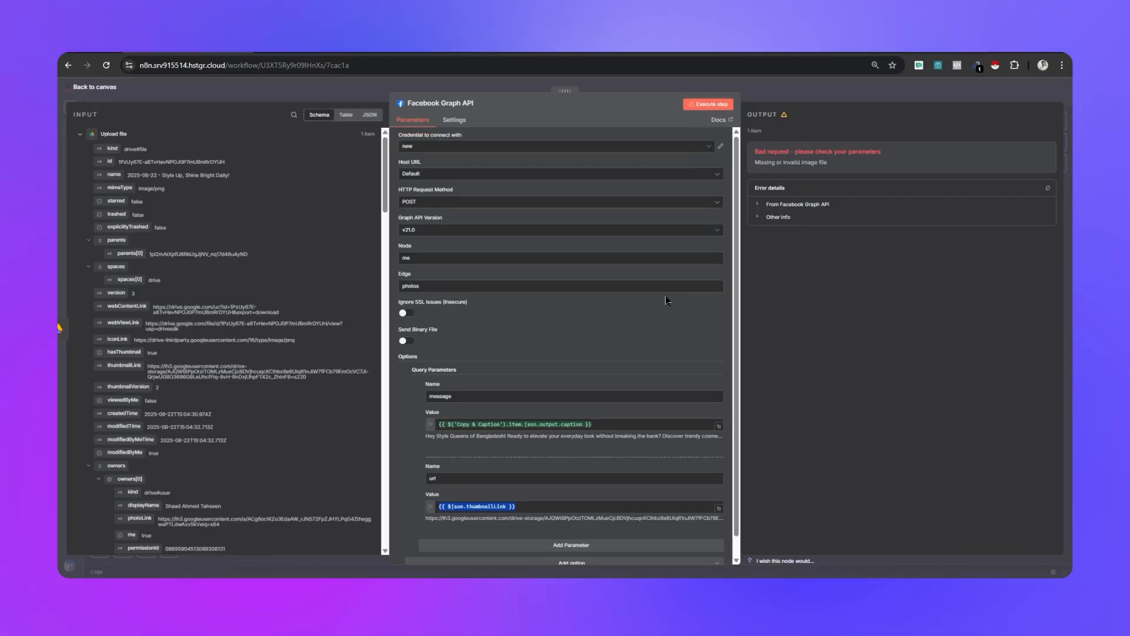
pyautogui.scroll(-1, 667, 300)
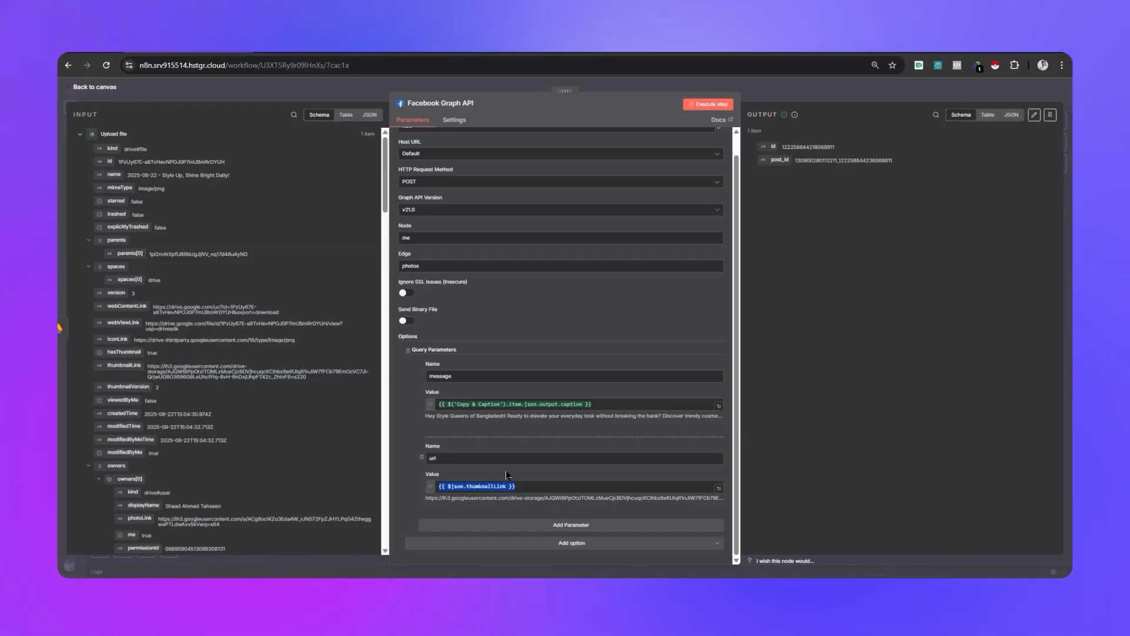
# Inspect the address the url expression resolves to, and look over the Access Token Debugger and the Facebook page in the other browser window
pyautogui.click(541, 485)
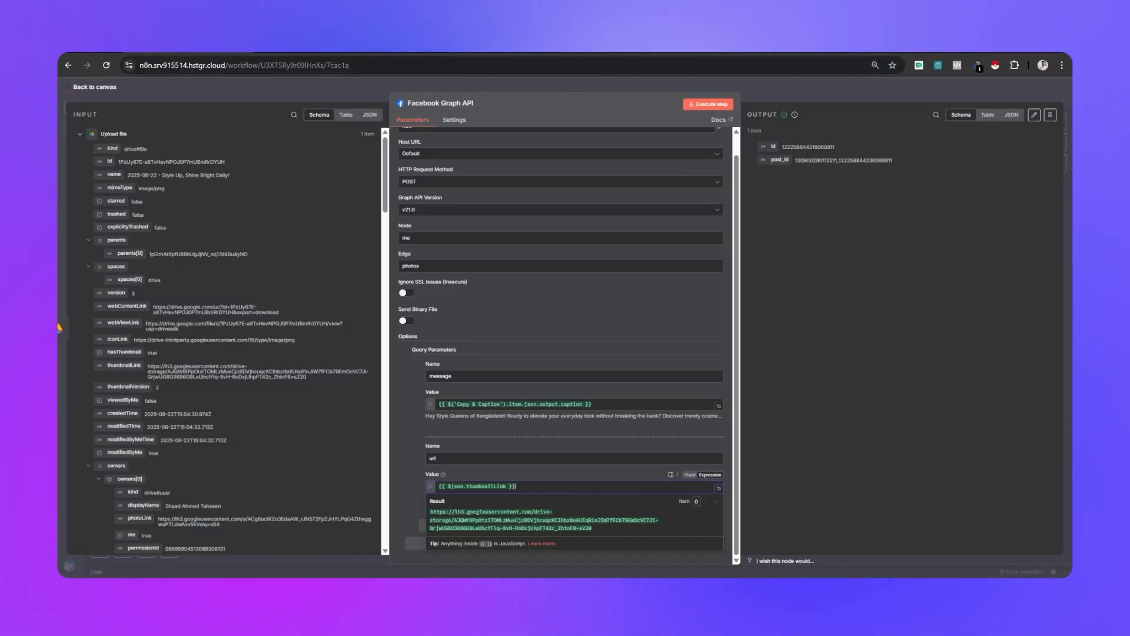
pyautogui.moveTo(664, 590)
pyautogui.scroll(1, 501, 304)
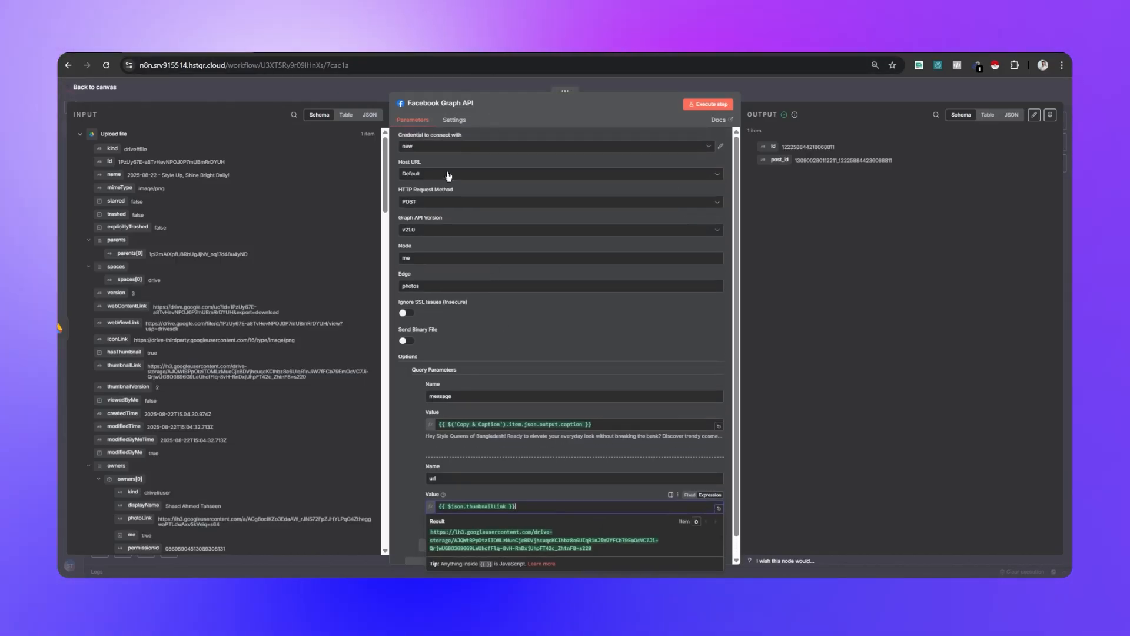
pyautogui.hotkey('alt', 'Tab')
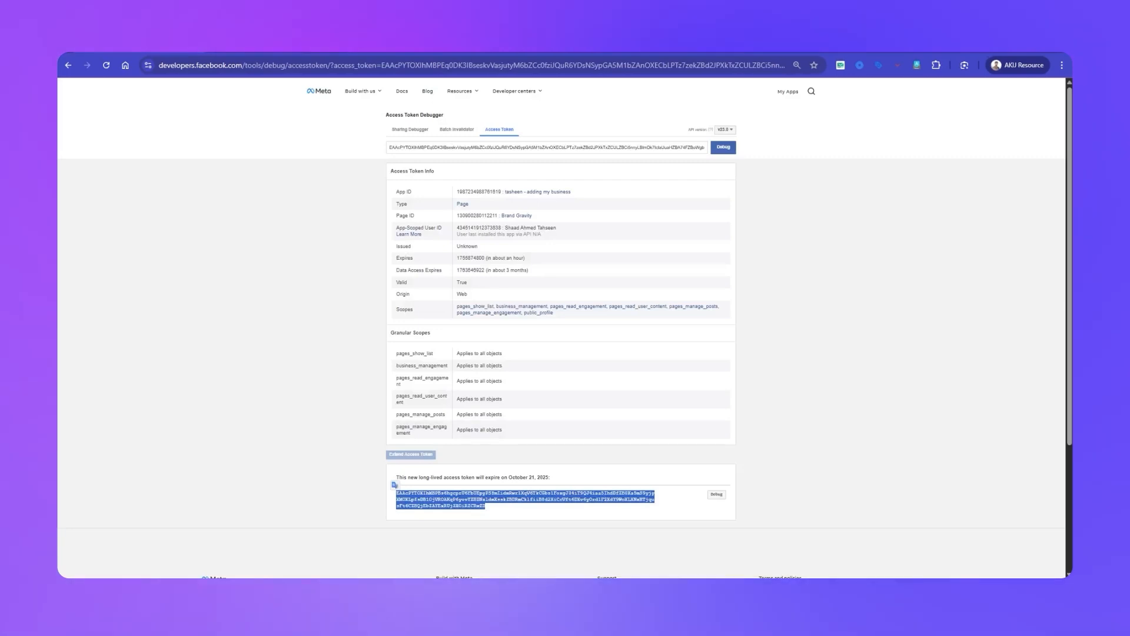
pyautogui.hotkey('alt', 'Tab')
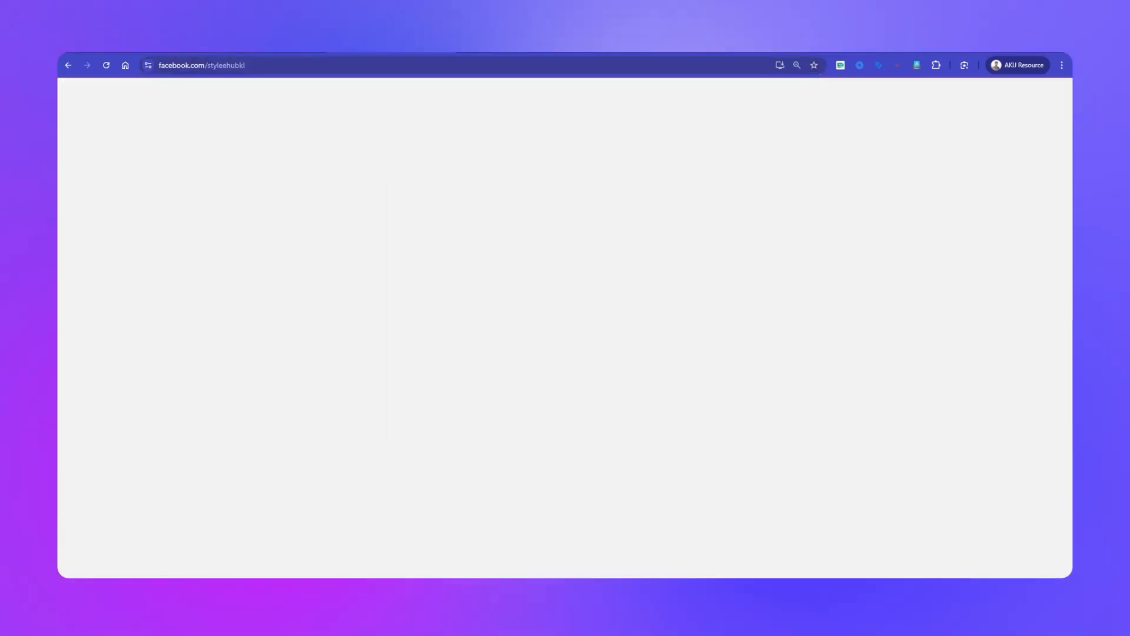
pyautogui.hotkey('alt', 'Tab')
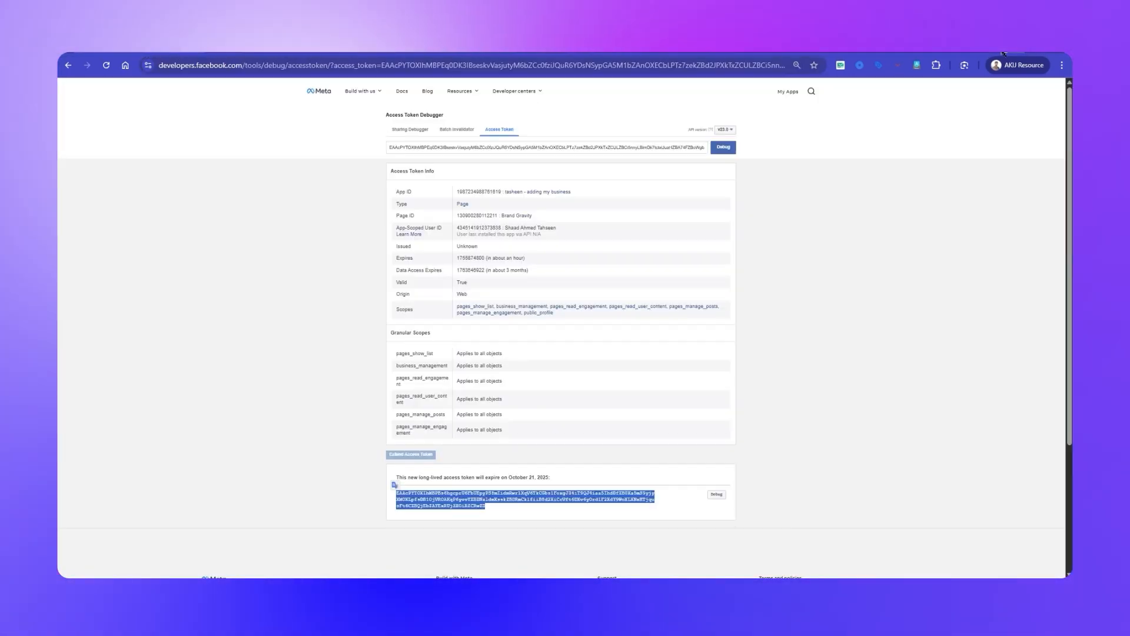
pyautogui.hotkey('alt', 'Tab')
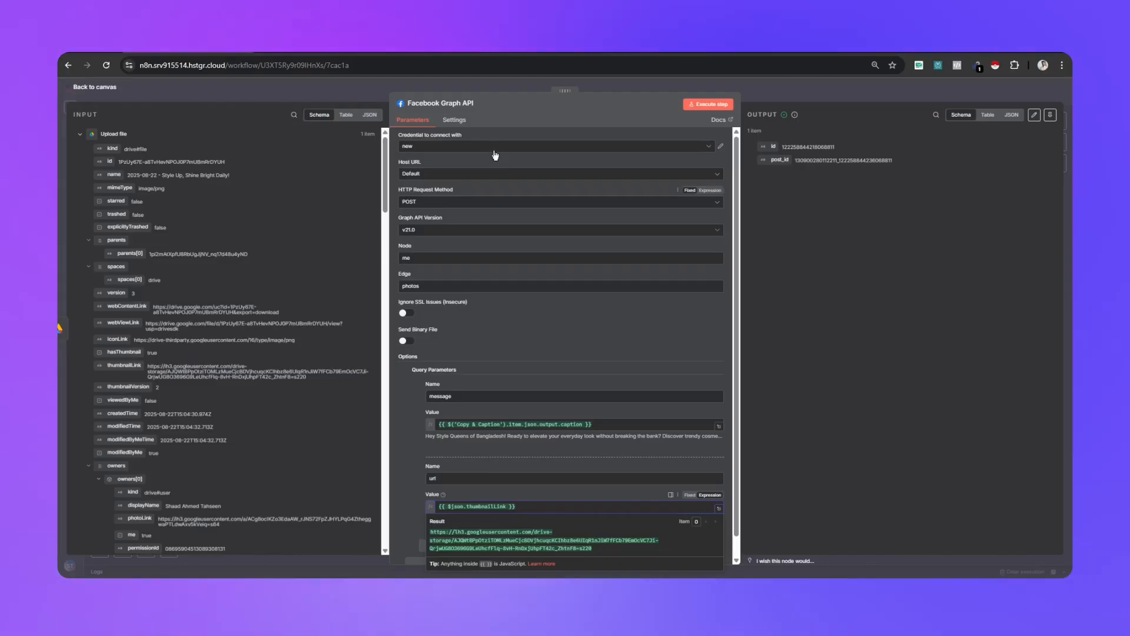
# Set the Facebook Graph API node's credential to Facebook Graph account 17 and execute the node
pyautogui.click(515, 147)
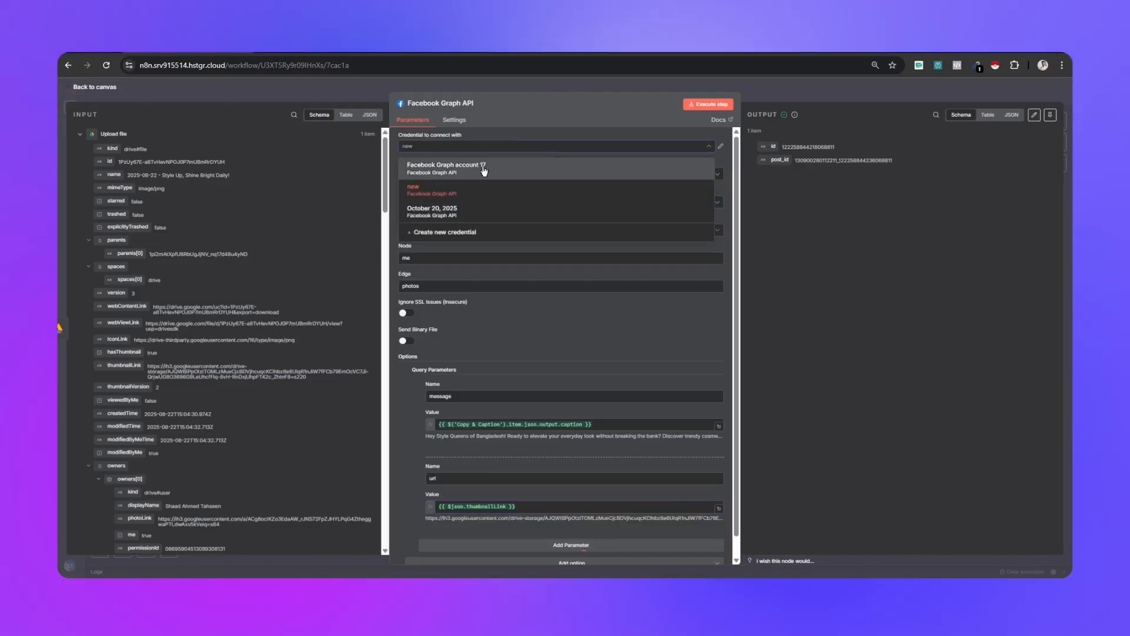
pyautogui.click(483, 169)
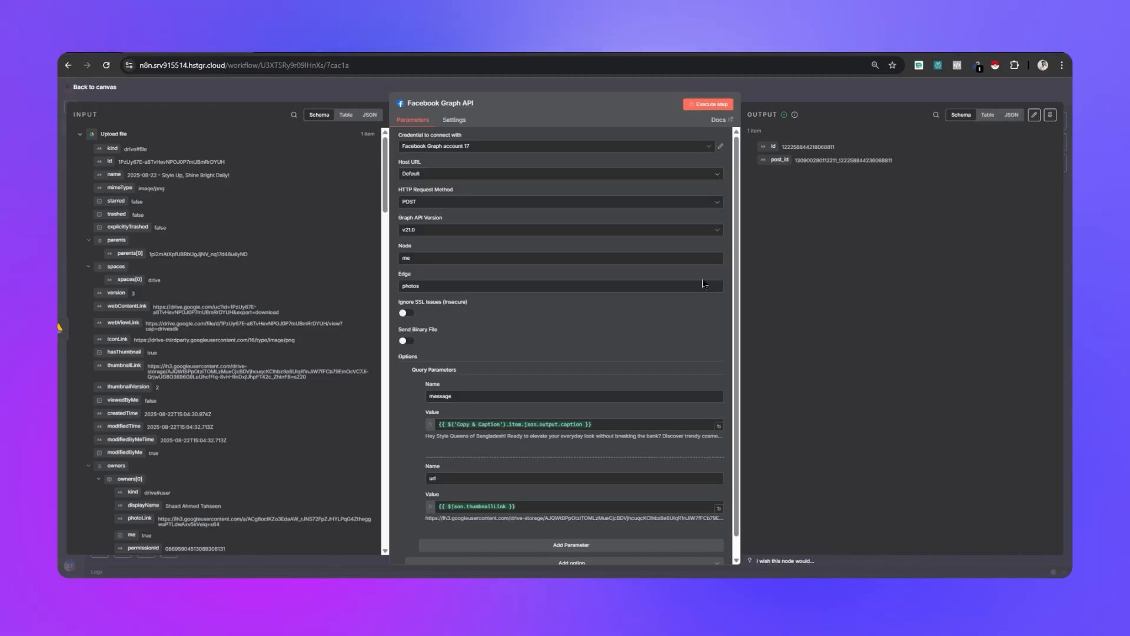
pyautogui.click(703, 108)
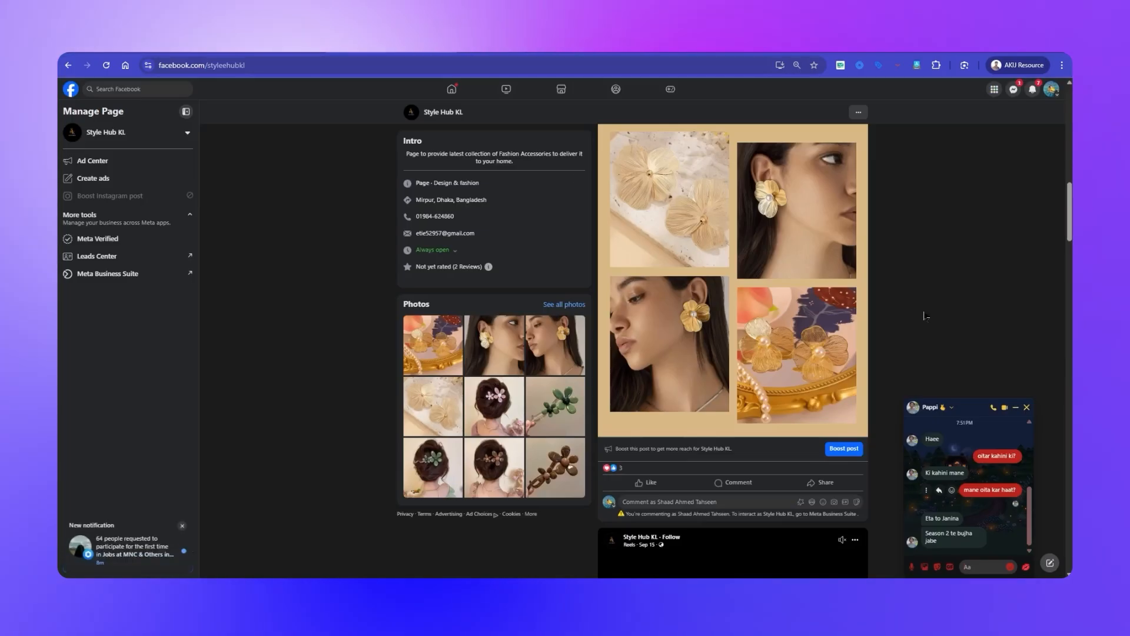
# Close the chat window on the Style Hub KL Facebook page, reload the page and check its newest post
pyautogui.click(1027, 407)
pyautogui.scroll(4, 872, 263)
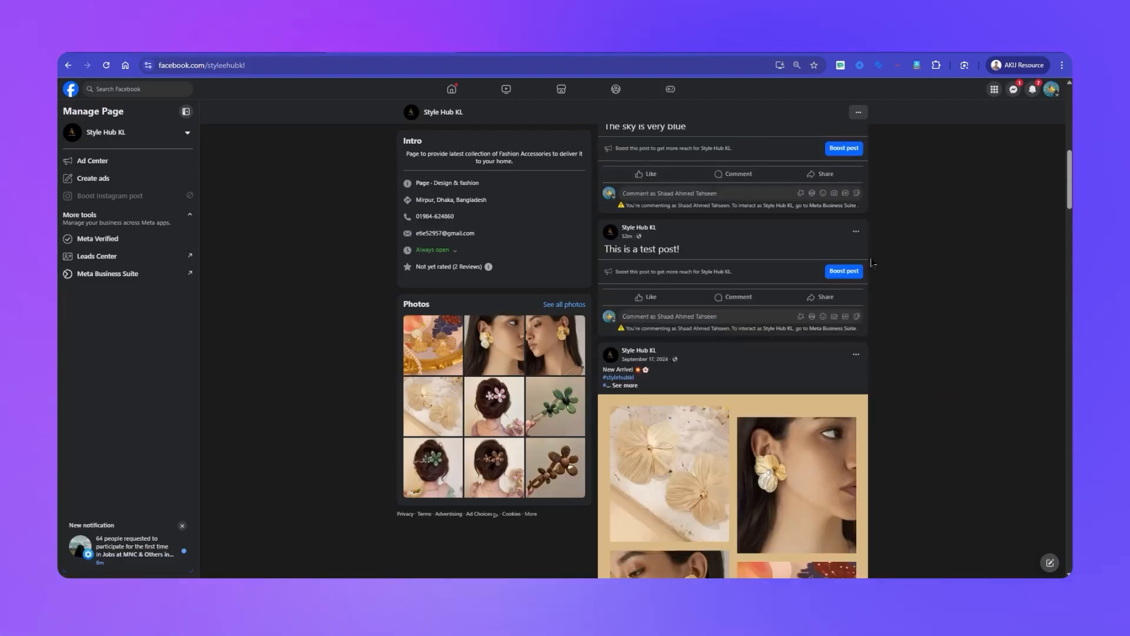
pyautogui.scroll(5, 872, 263)
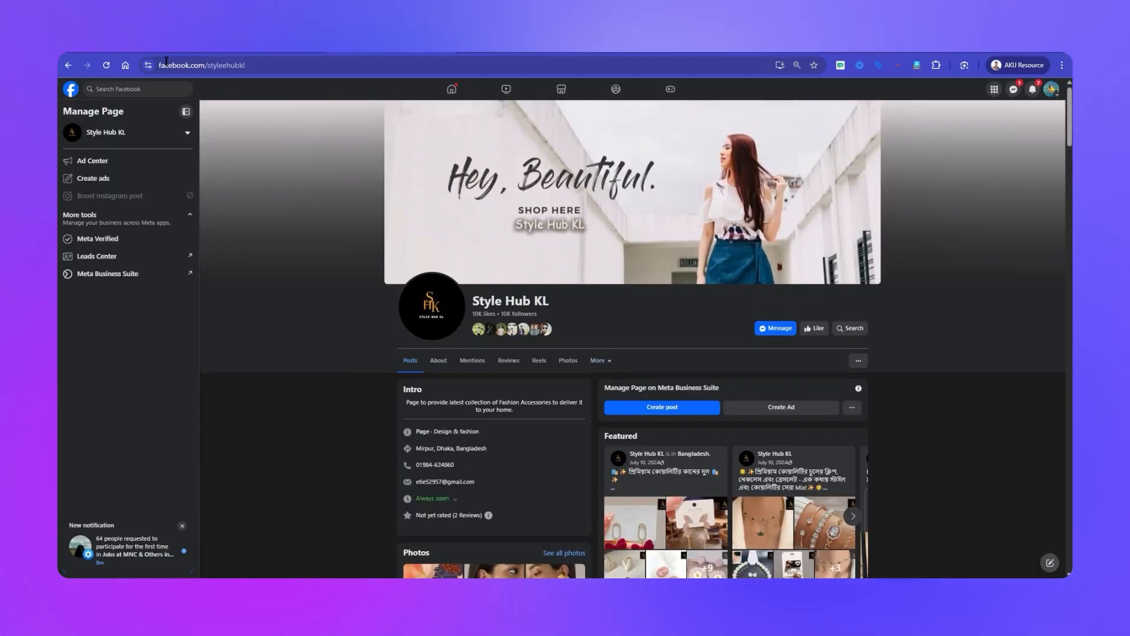
pyautogui.click(107, 65)
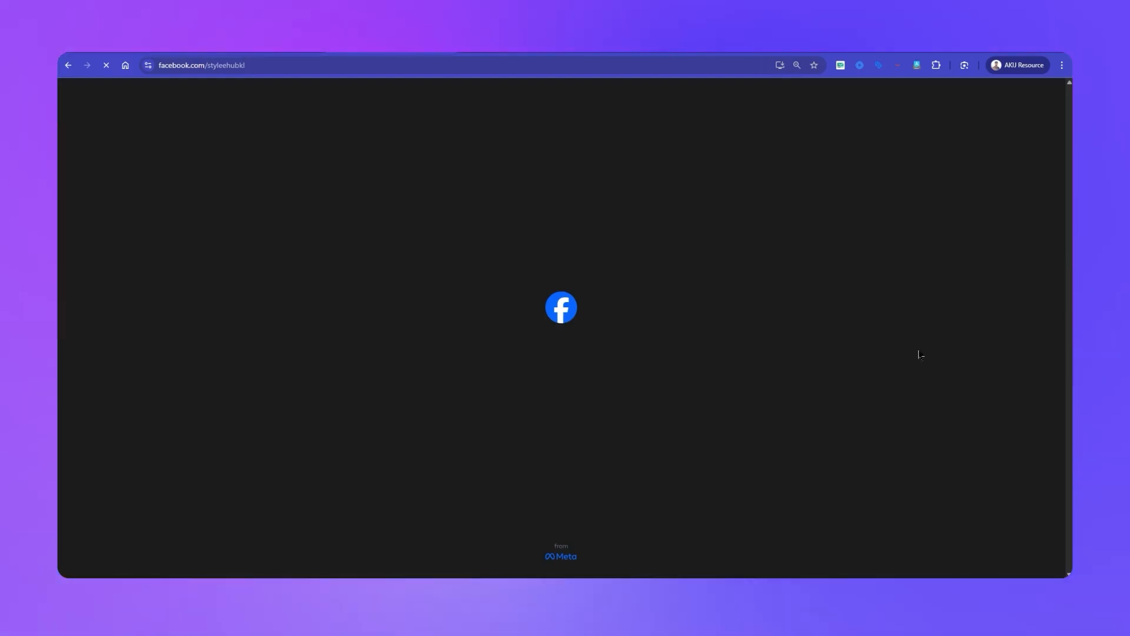
pyautogui.scroll(-10, 915, 360)
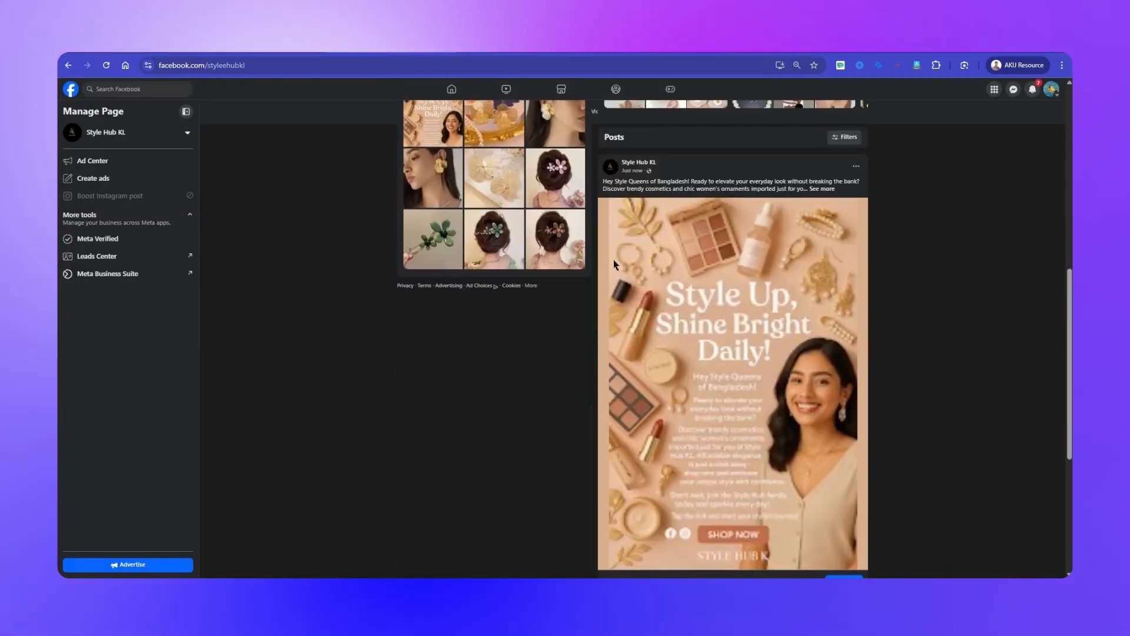
# Look over the newest post on the Style Hub KL page, expanding its caption to read the full text alongside the image
pyautogui.scroll(-3, 797, 330)
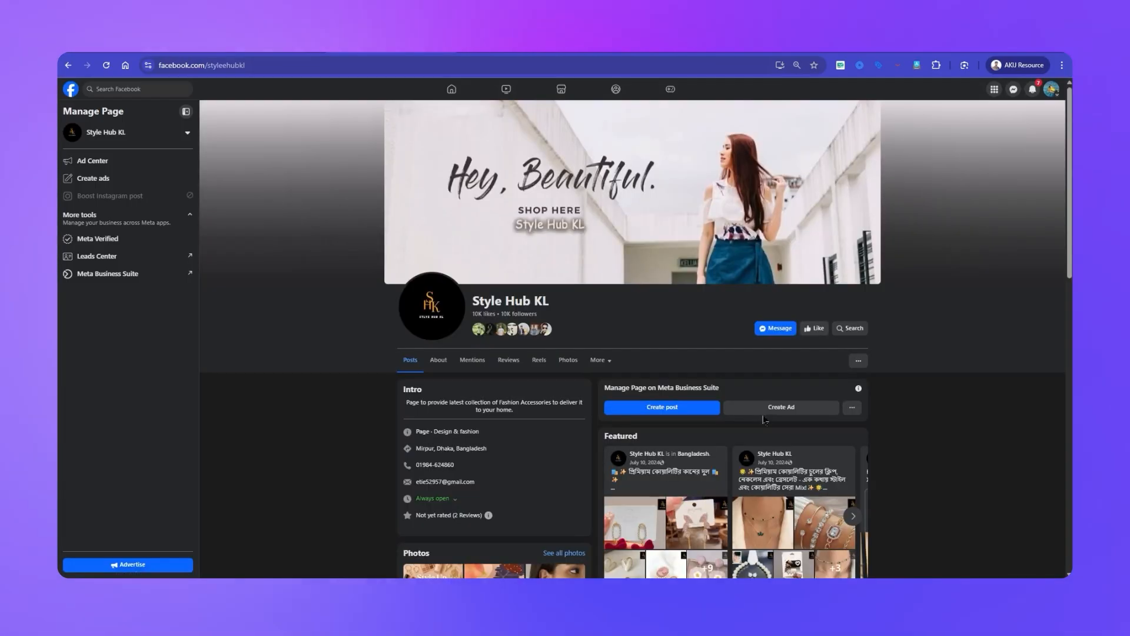
pyautogui.scroll(-6, 764, 419)
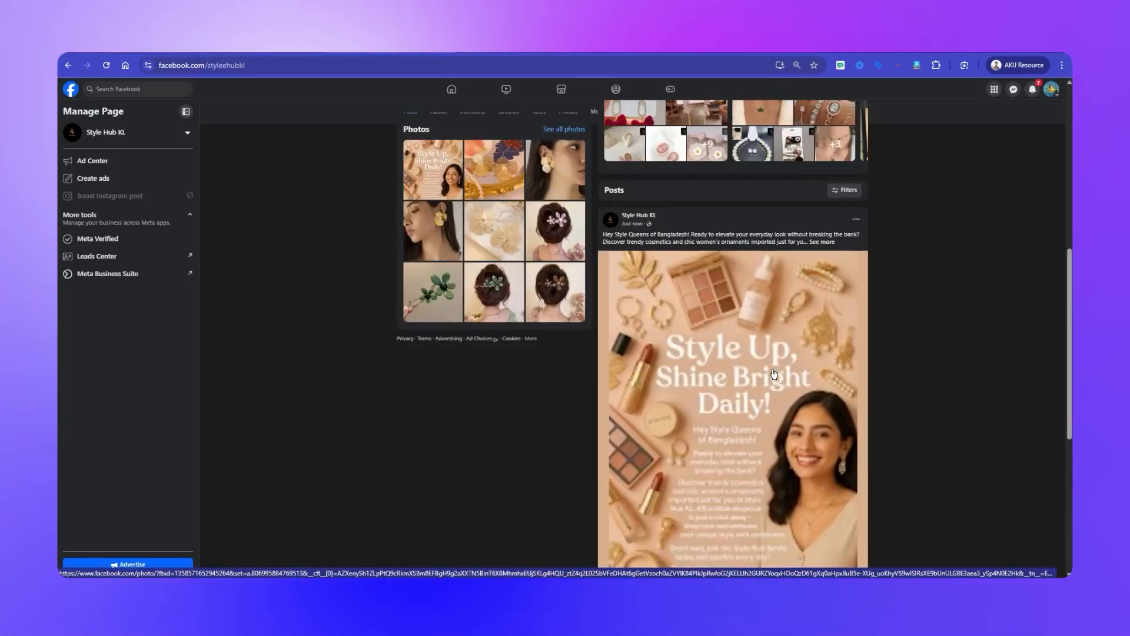
pyautogui.scroll(4, 622, 261)
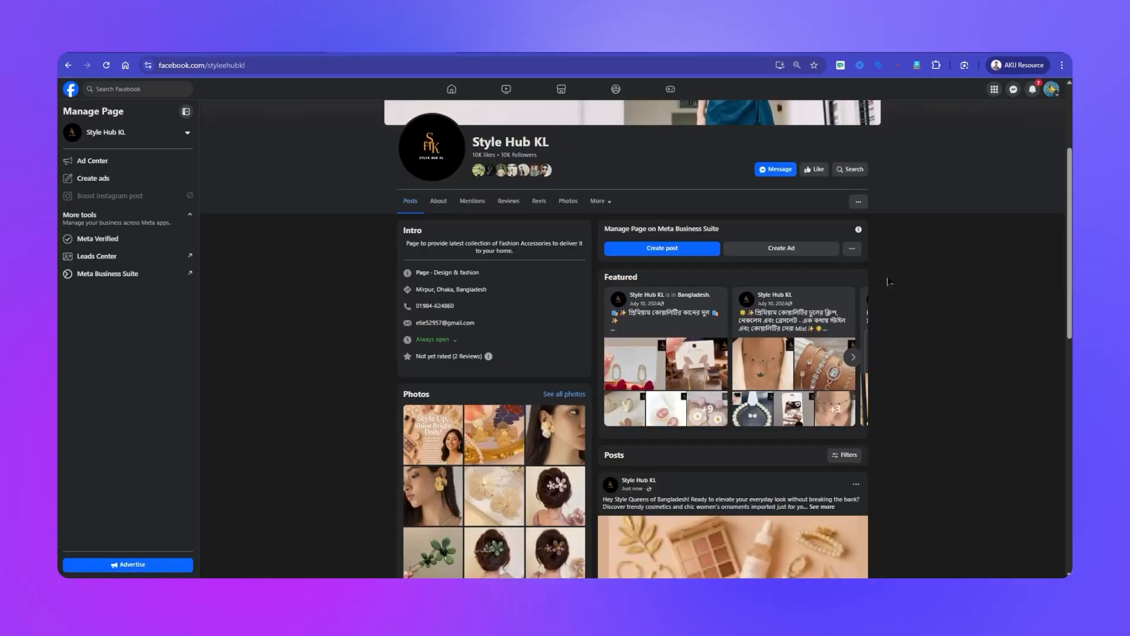
pyautogui.scroll(-7, 888, 282)
pyautogui.scroll(2, 849, 201)
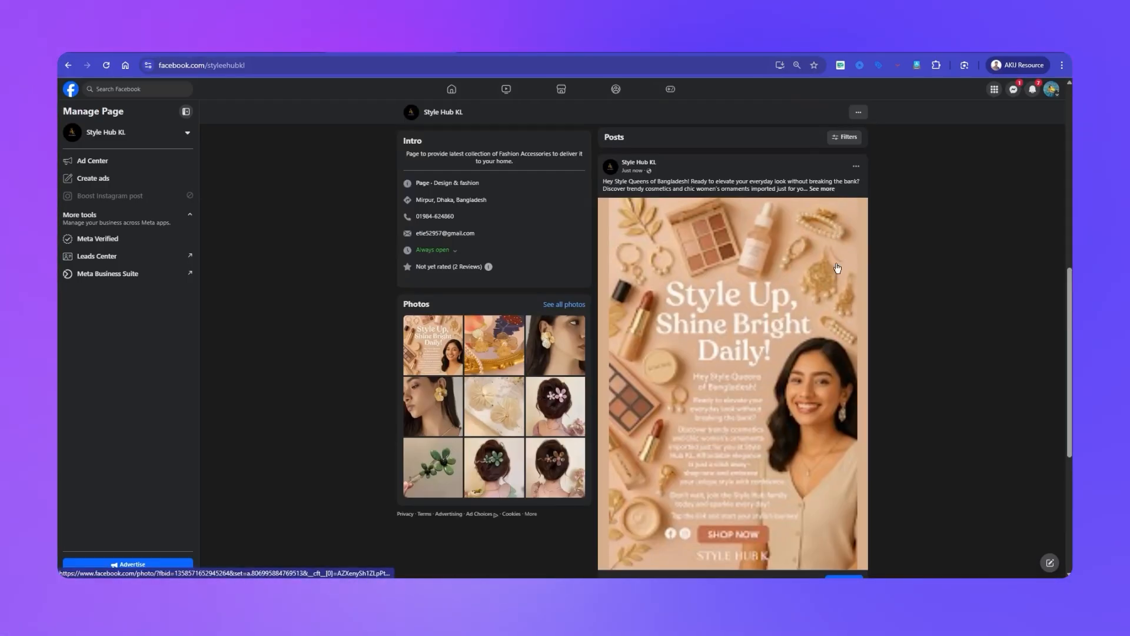
pyautogui.click(822, 189)
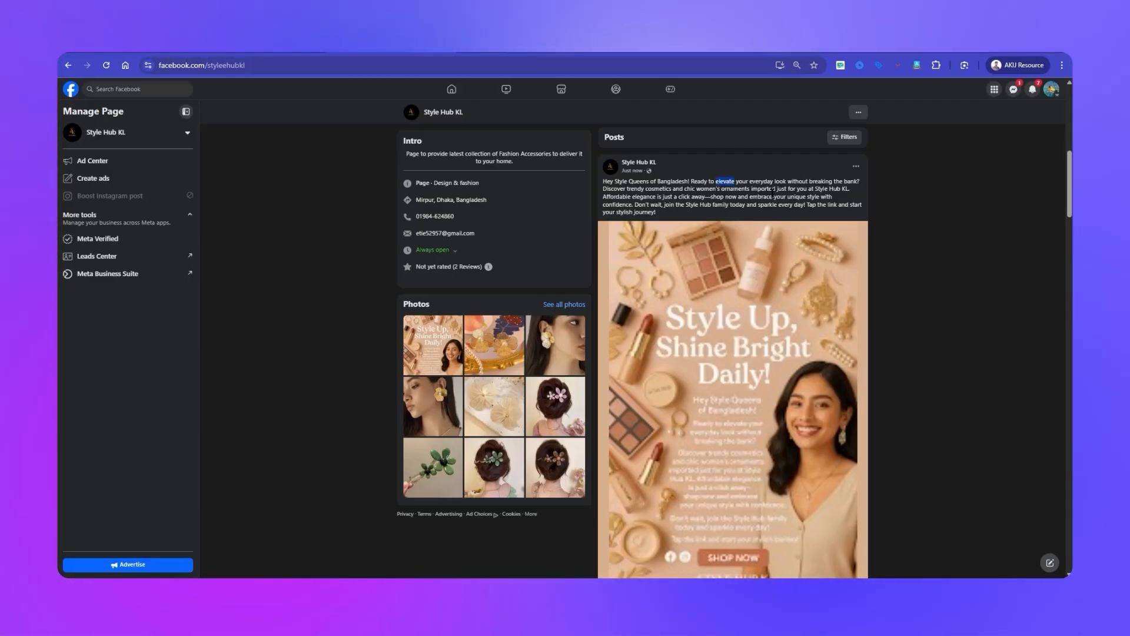
pyautogui.click(712, 200)
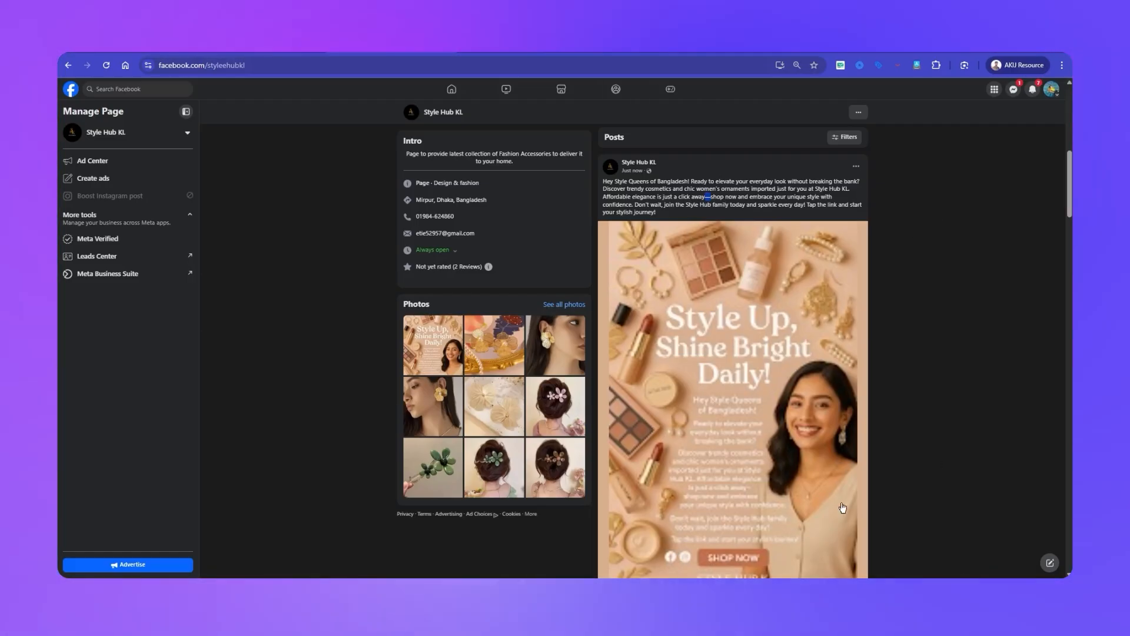
pyautogui.scroll(-1, 796, 321)
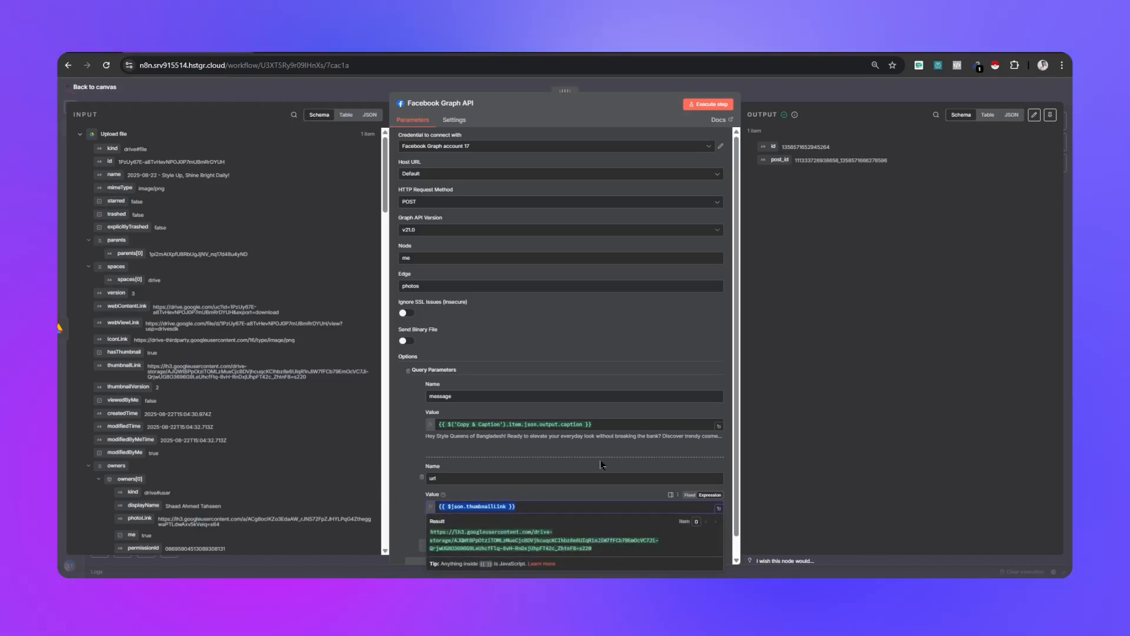
# Replace the url parameter's value in the Facebook Graph API node with webViewLink from the Upload file output and execute the node
pyautogui.moveTo(123, 323); pyautogui.dragTo(465, 507)
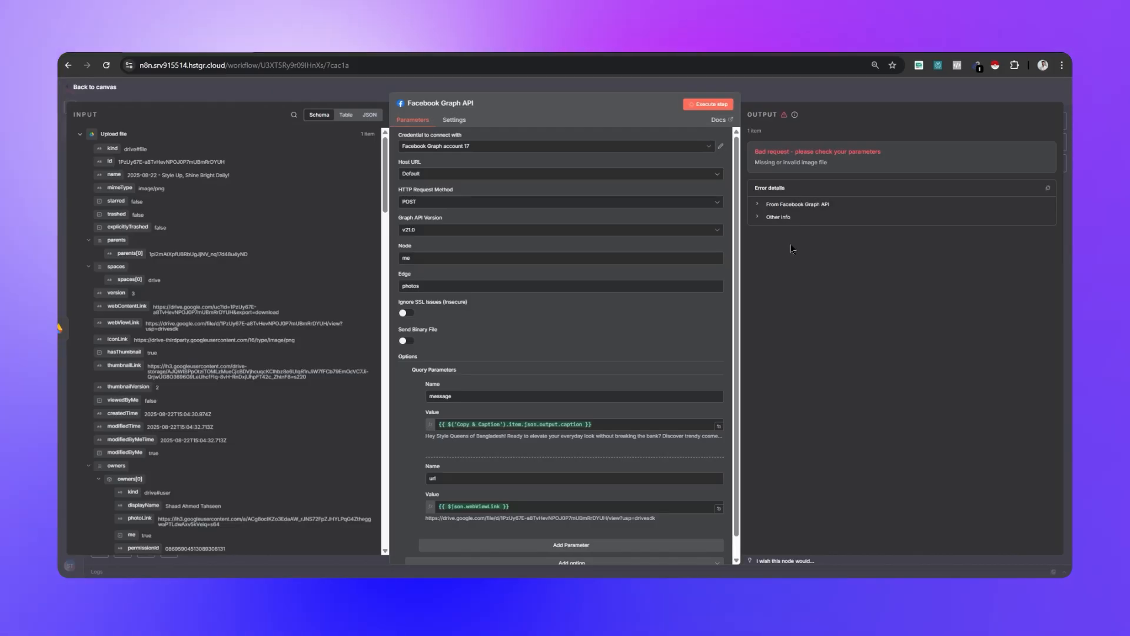
pyautogui.scroll(-3, 148, 412)
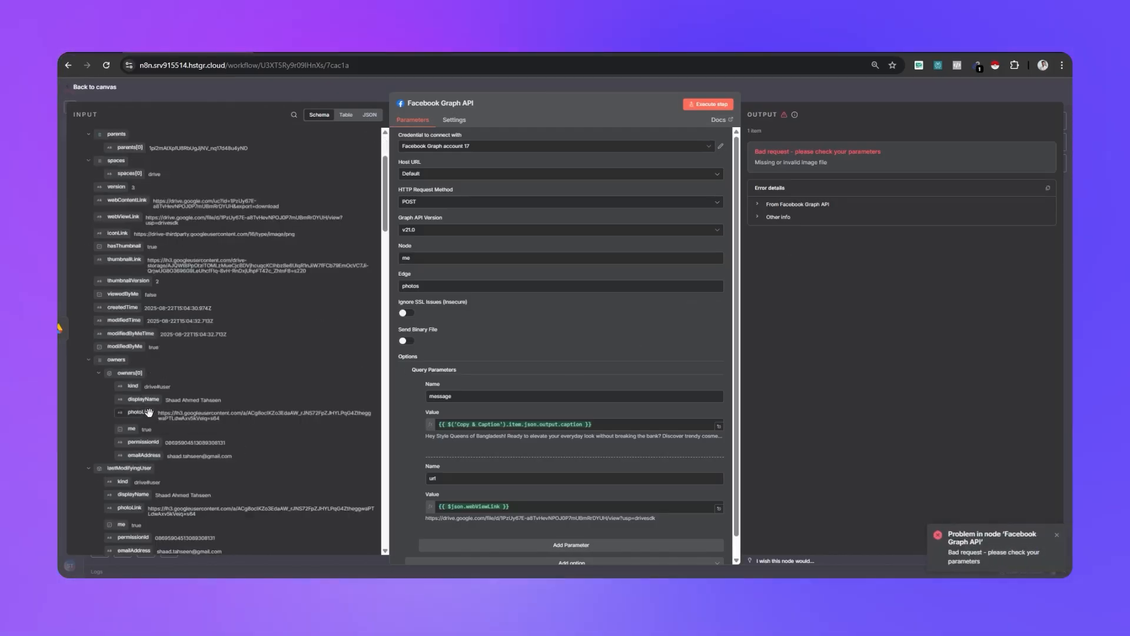
pyautogui.scroll(-1, 149, 412)
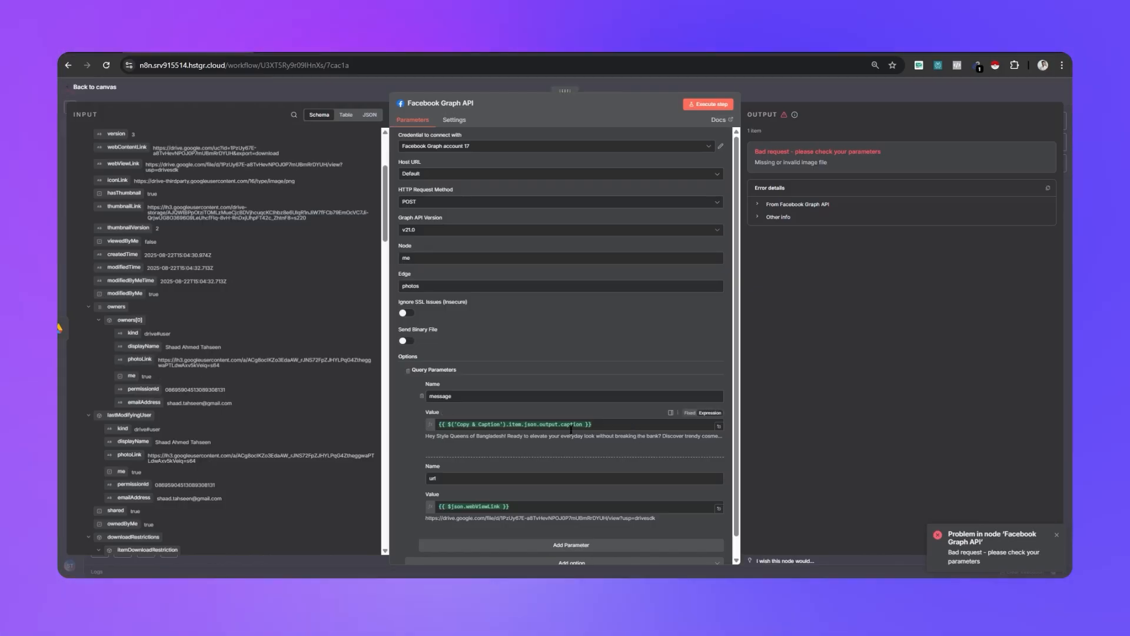
# Replace the url parameter's value with photoLink under owners[0] in the Upload file output and execute the node
pyautogui.click(571, 430)
pyautogui.click(402, 442)
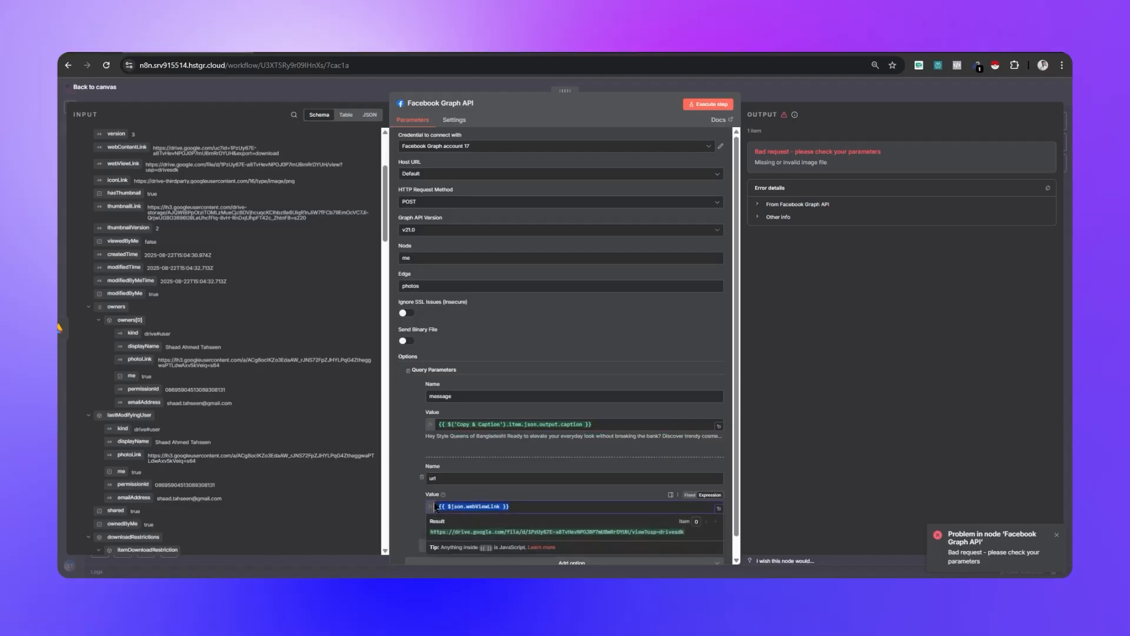
pyautogui.press('BackSpace')
pyautogui.moveTo(140, 359); pyautogui.dragTo(476, 508)
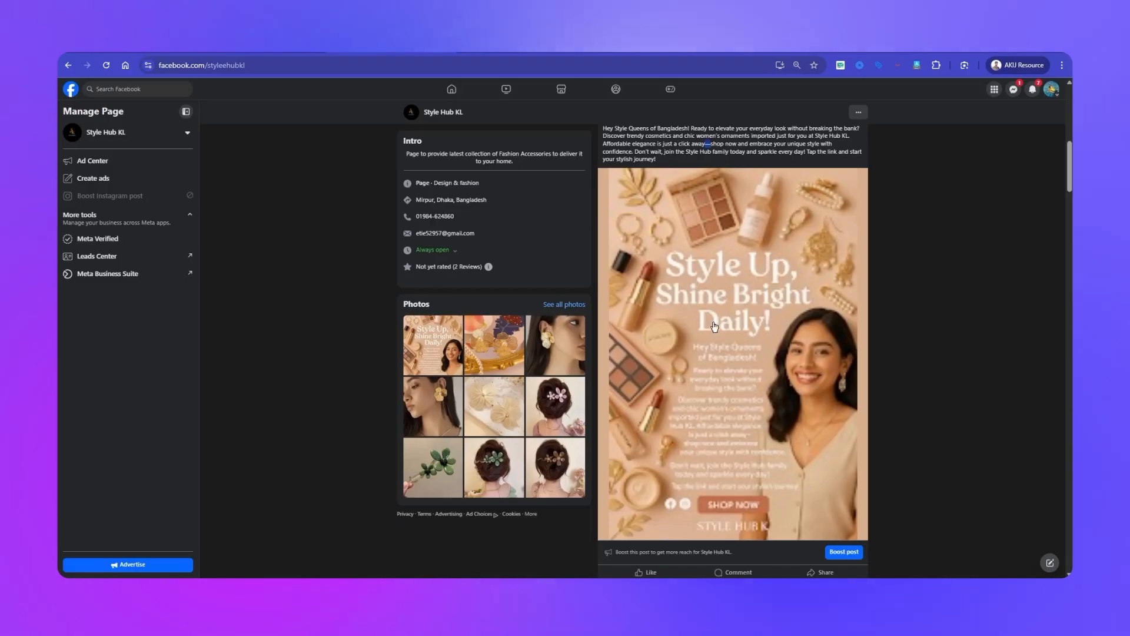
# Switch to the Style Hub KL Facebook page, reload it and check the image in the newest post
pyautogui.scroll(10, 632, 312)
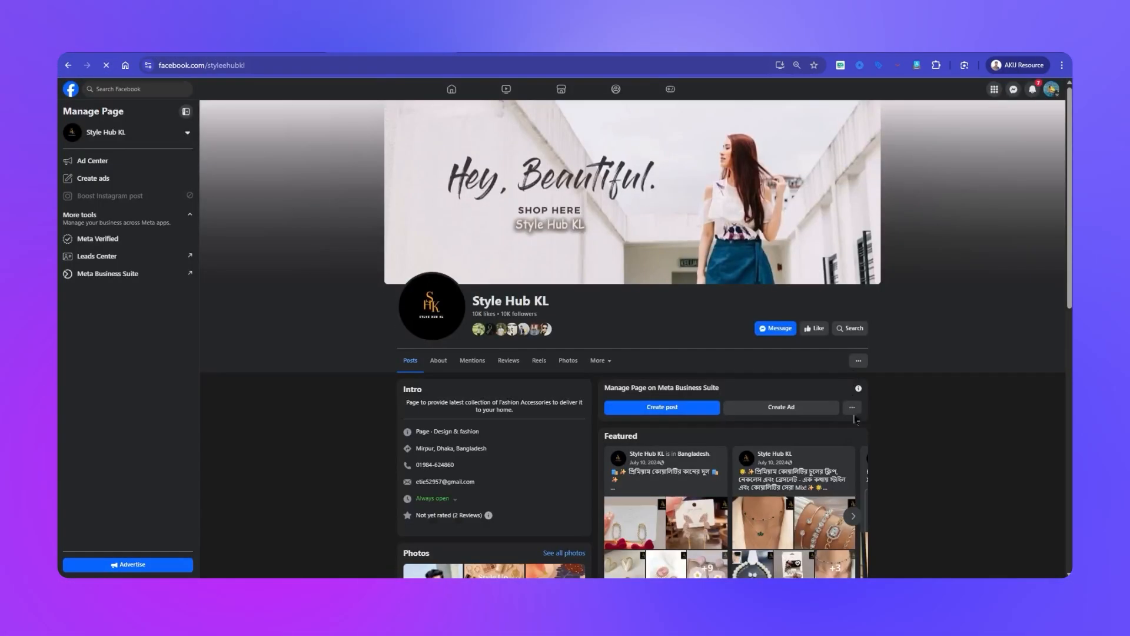
pyautogui.scroll(-6, 857, 447)
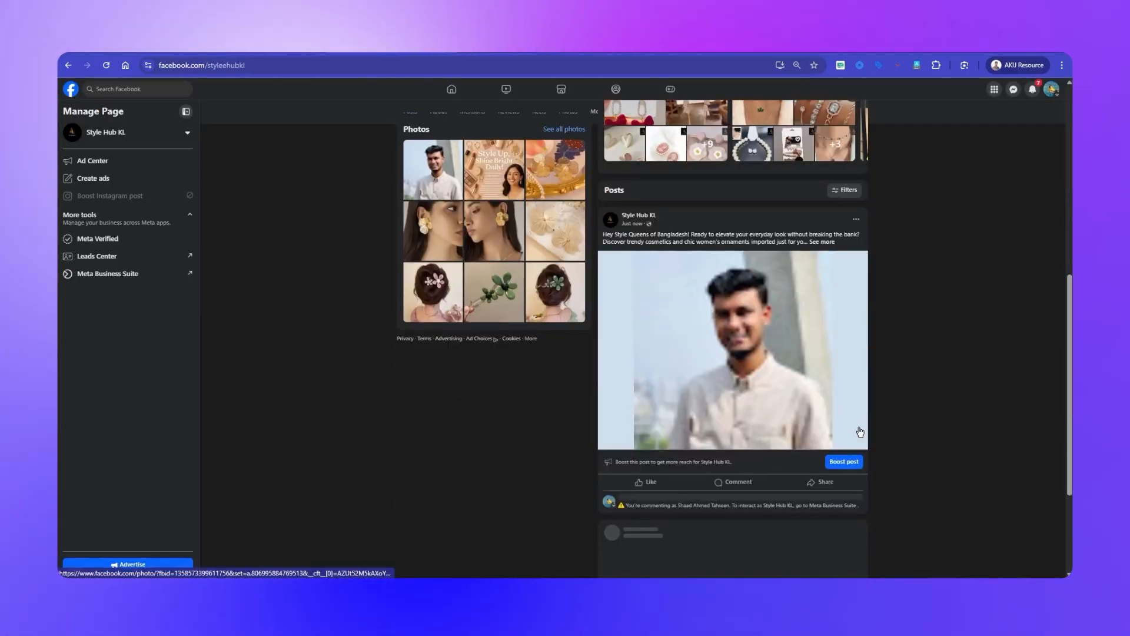
pyautogui.scroll(-3, 858, 428)
pyautogui.scroll(10, 907, 265)
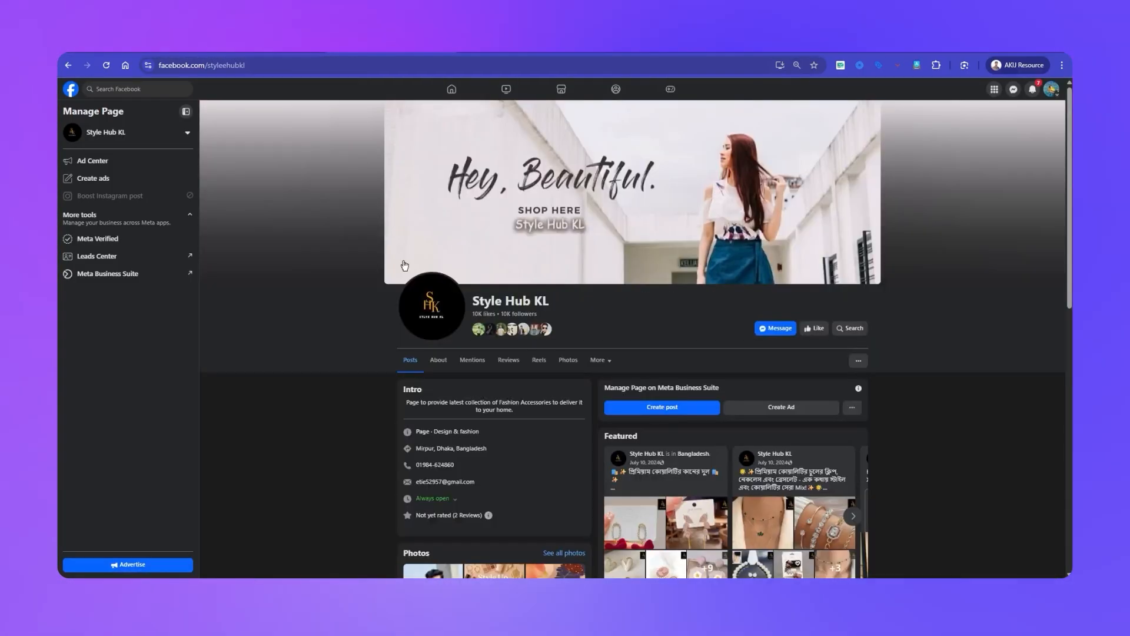
pyautogui.scroll(-3, 633, 339)
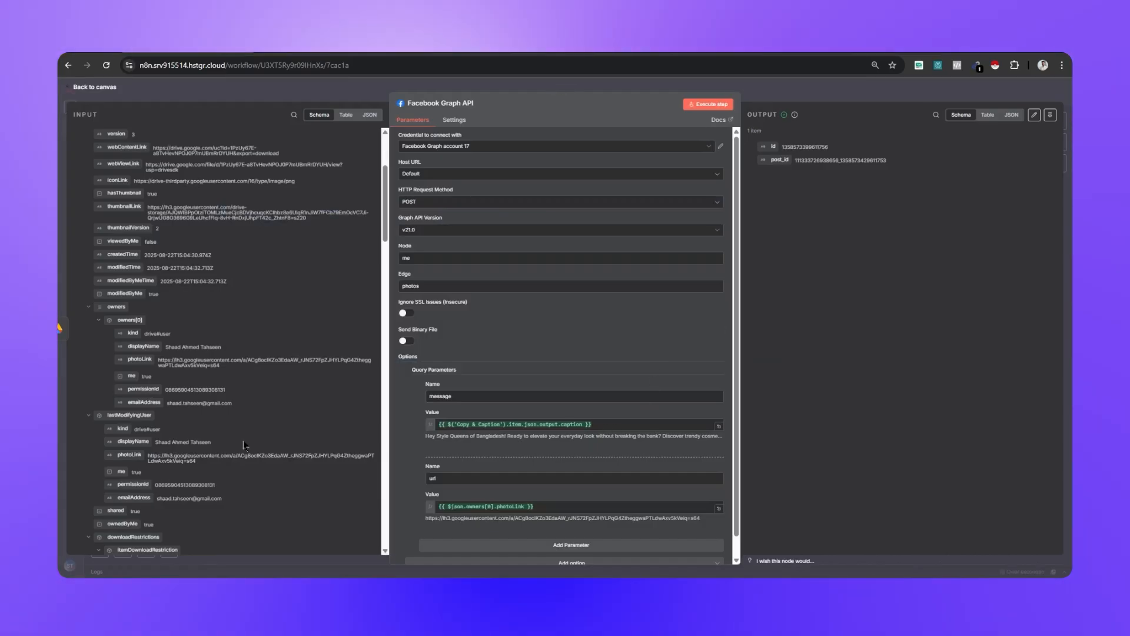
# Look through the Upload file output fields, set the url parameter's value back to webViewLink and execute the node
pyautogui.scroll(-5, 245, 445)
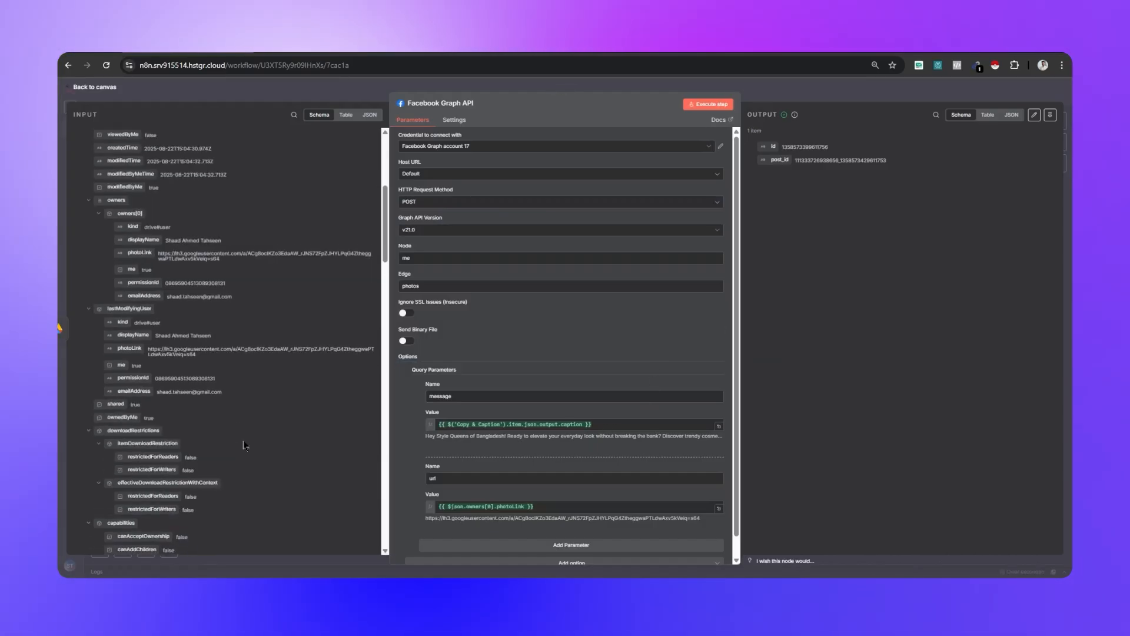
pyautogui.scroll(3, 245, 445)
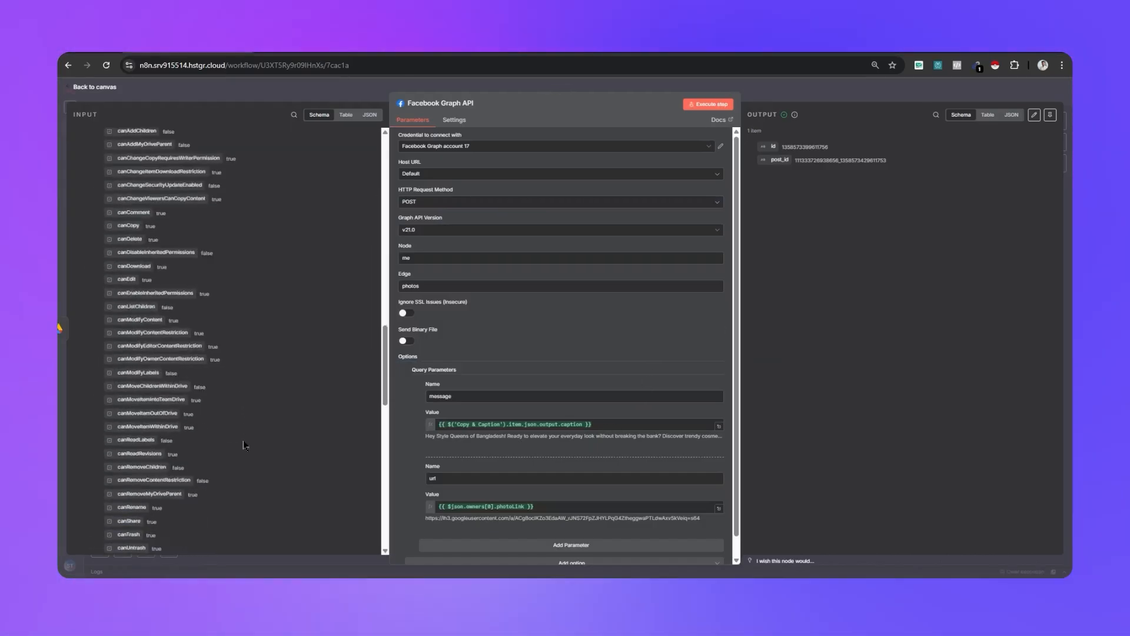
pyautogui.scroll(6, 244, 445)
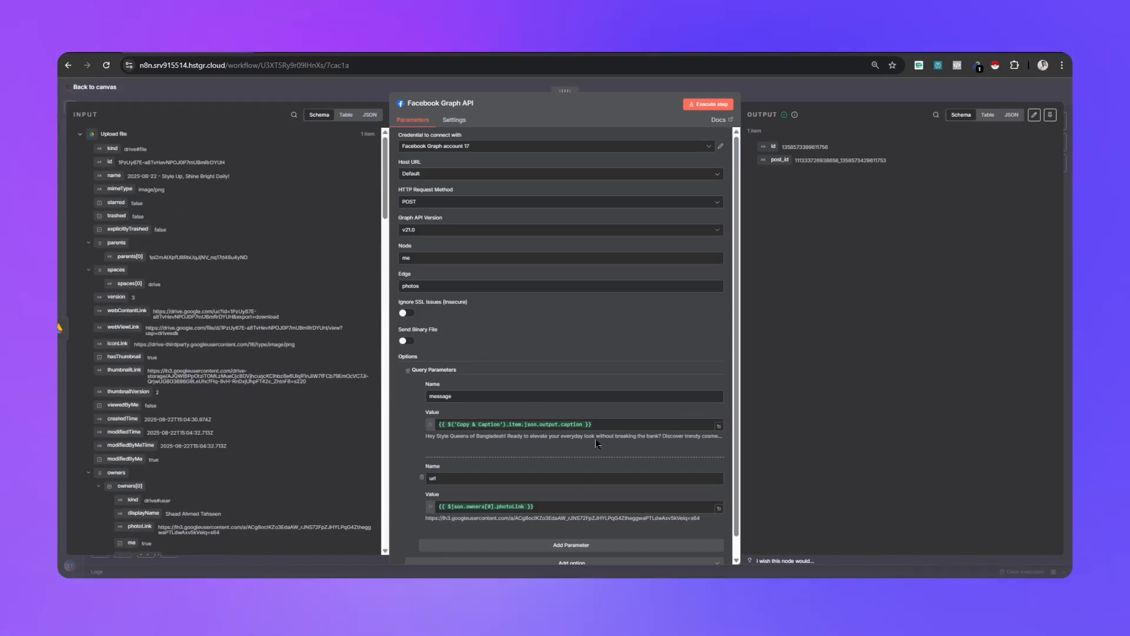
pyautogui.click(442, 509)
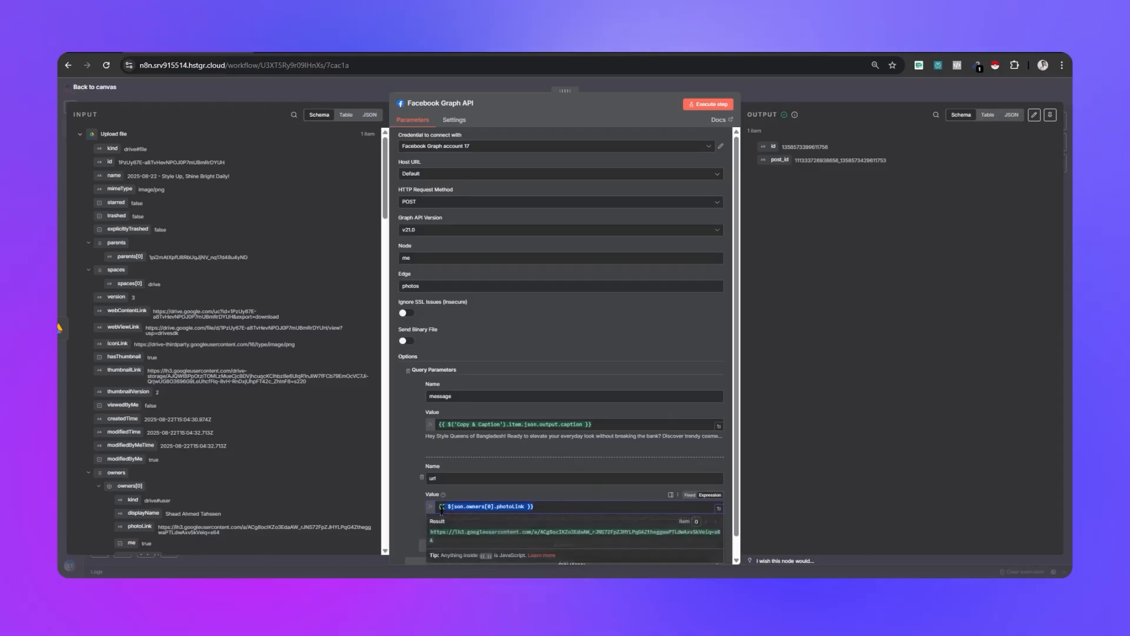
pyautogui.press('BackSpace')
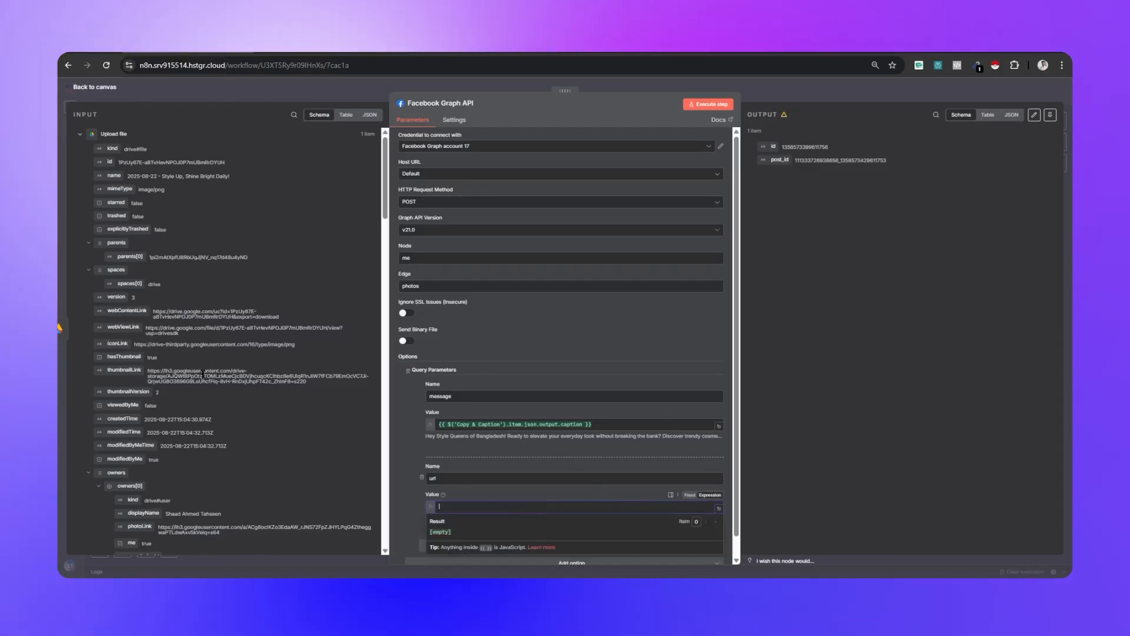
pyautogui.press('BackSpace')
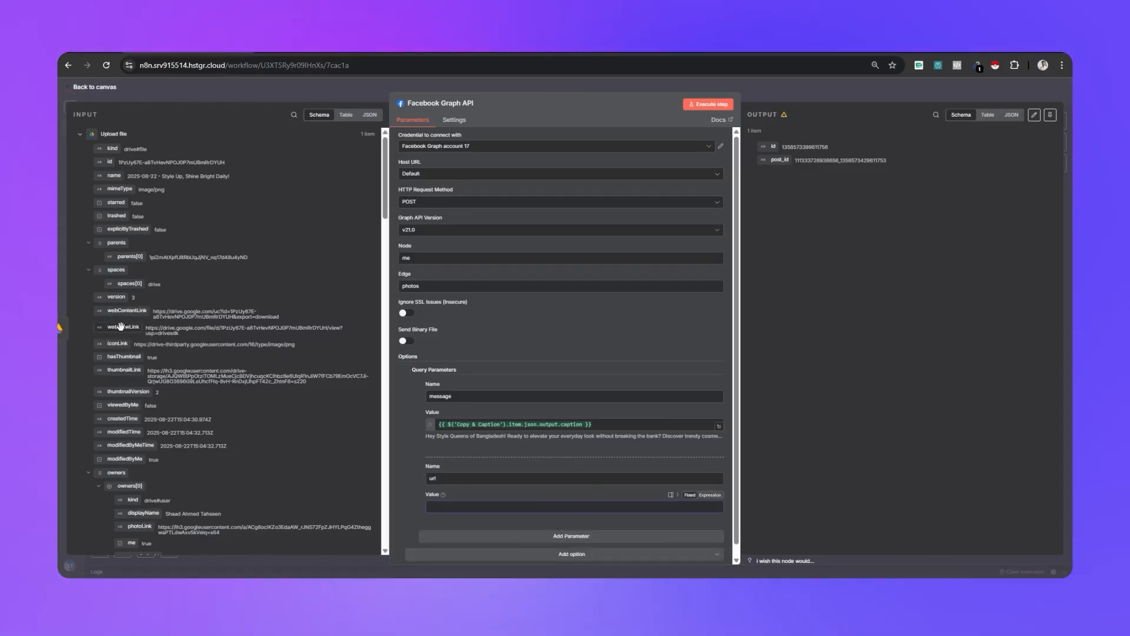
pyautogui.moveTo(121, 326); pyautogui.dragTo(469, 505)
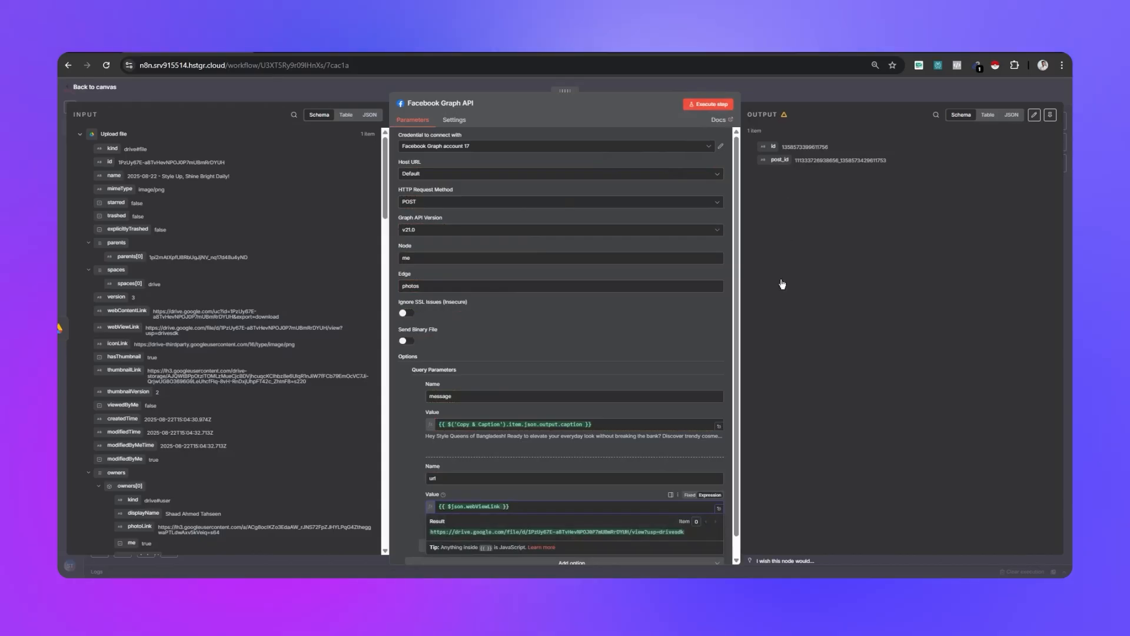
pyautogui.click(783, 284)
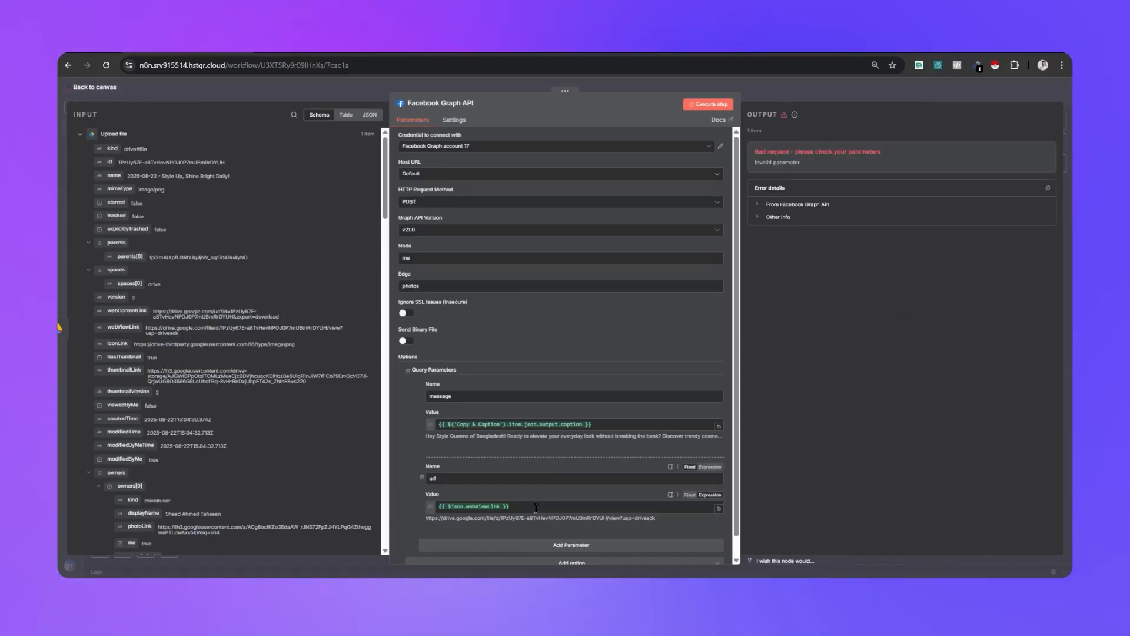
# Try renaming the url query parameter to webViewLink and execute the Facebook Graph API node
pyautogui.moveTo(515, 507); pyautogui.dragTo(429, 510)
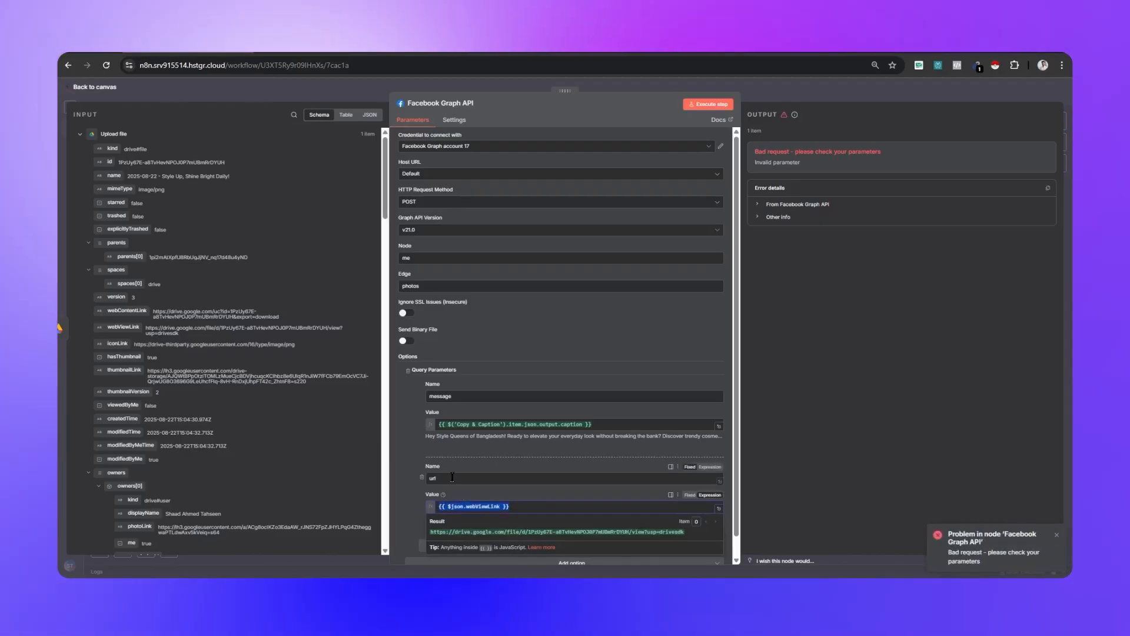
pyautogui.click(452, 477)
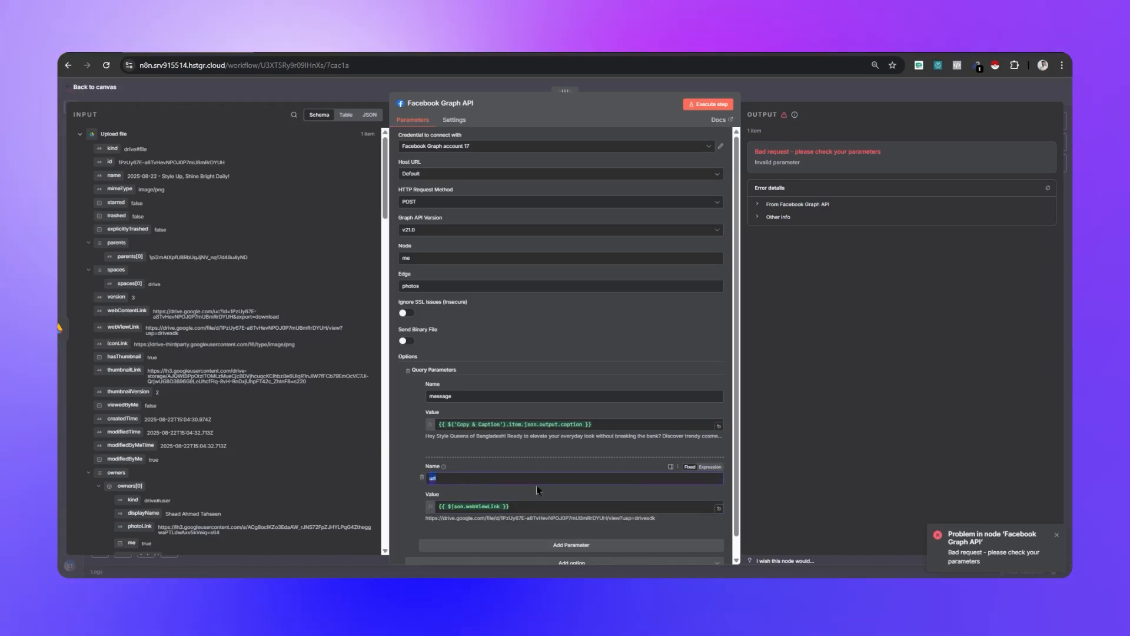
pyautogui.write('web')
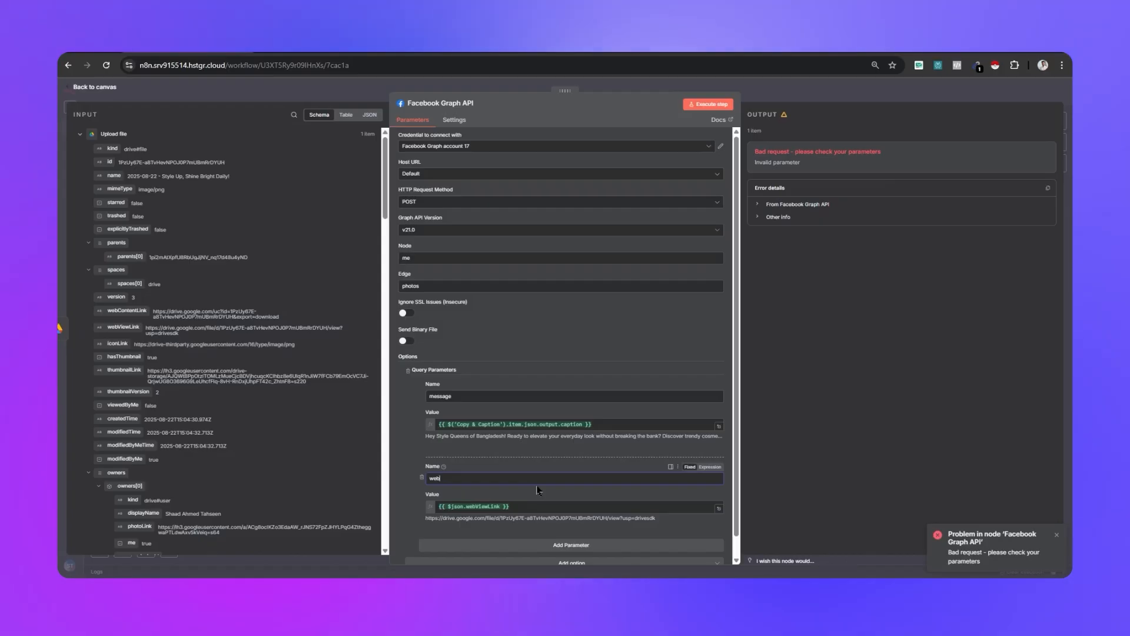
pyautogui.write('View')
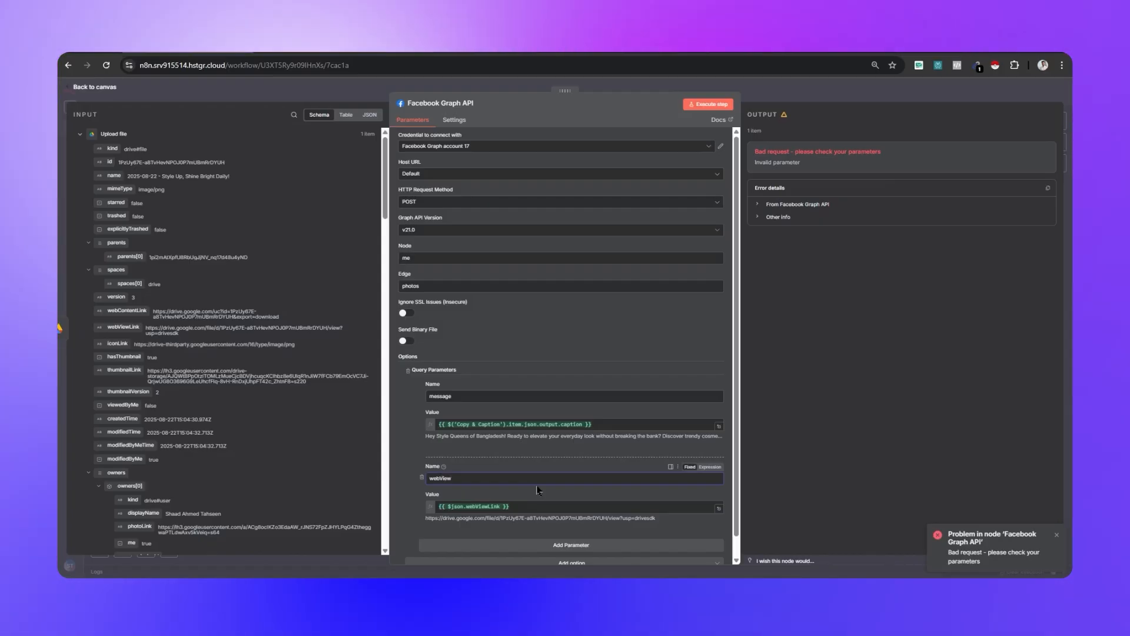
pyautogui.write('Link')
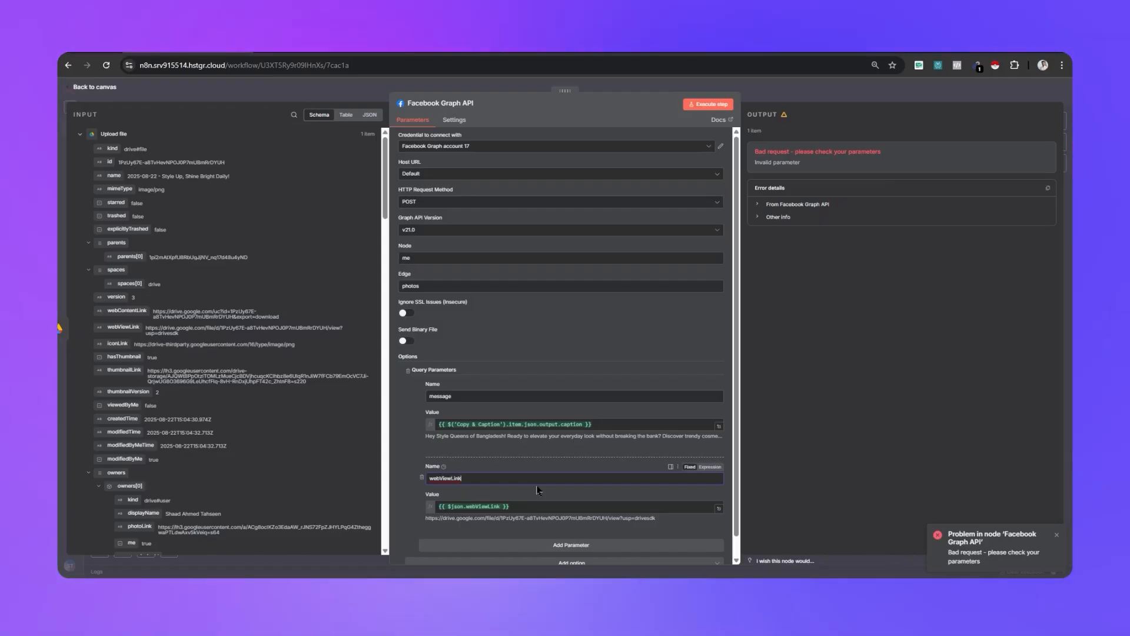
pyautogui.click(707, 106)
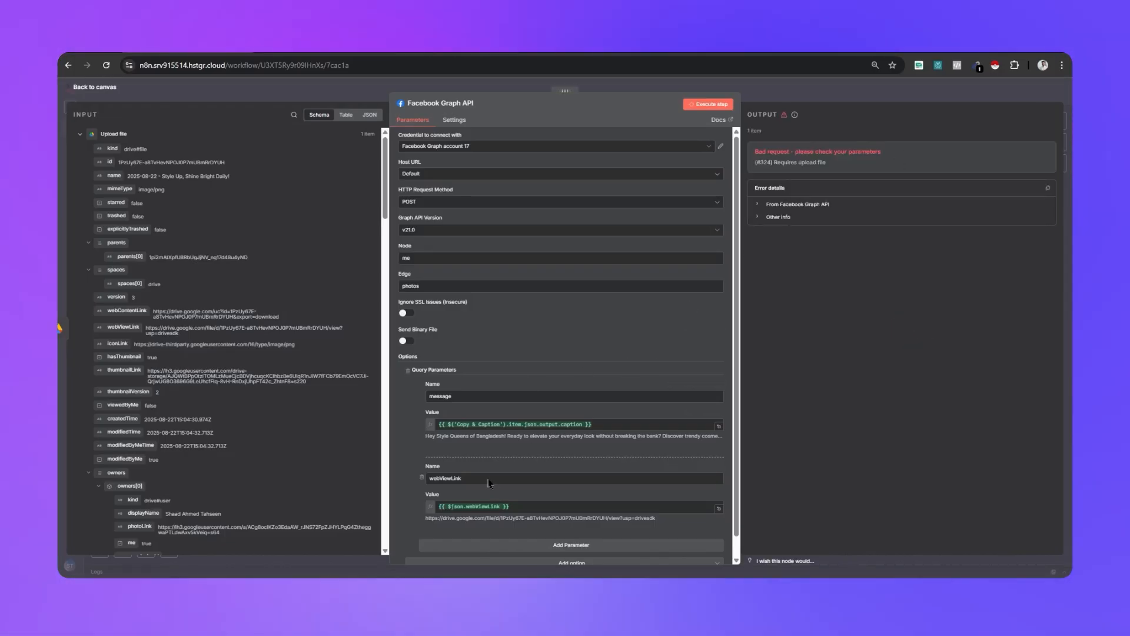
# Rename the second query parameter back to url
pyautogui.doubleClick(488, 480)
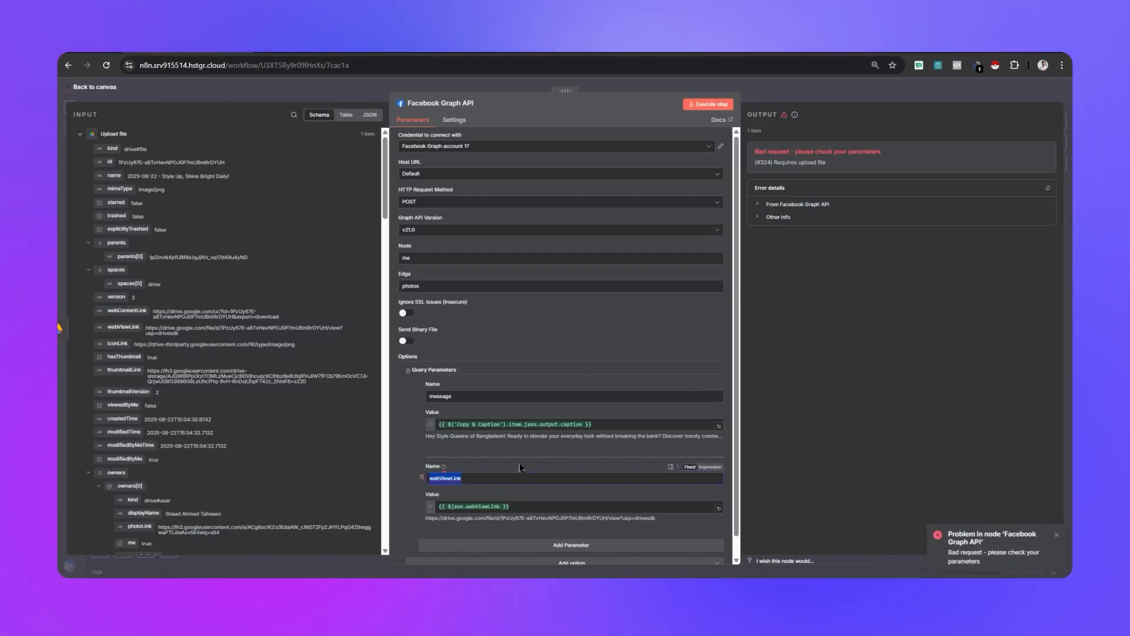
pyautogui.write('ur')
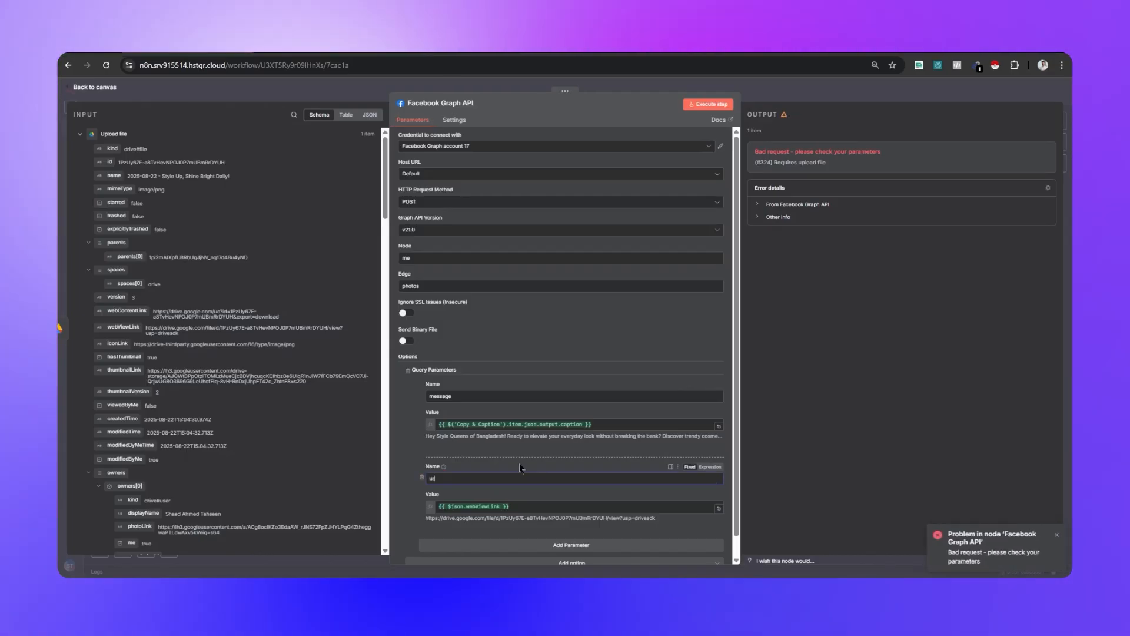
pyautogui.write('l')
# Replace the url parameter's value with webContentLink from the Upload file output and execute the Facebook Graph API node
pyautogui.scroll(-6, 380, 450)
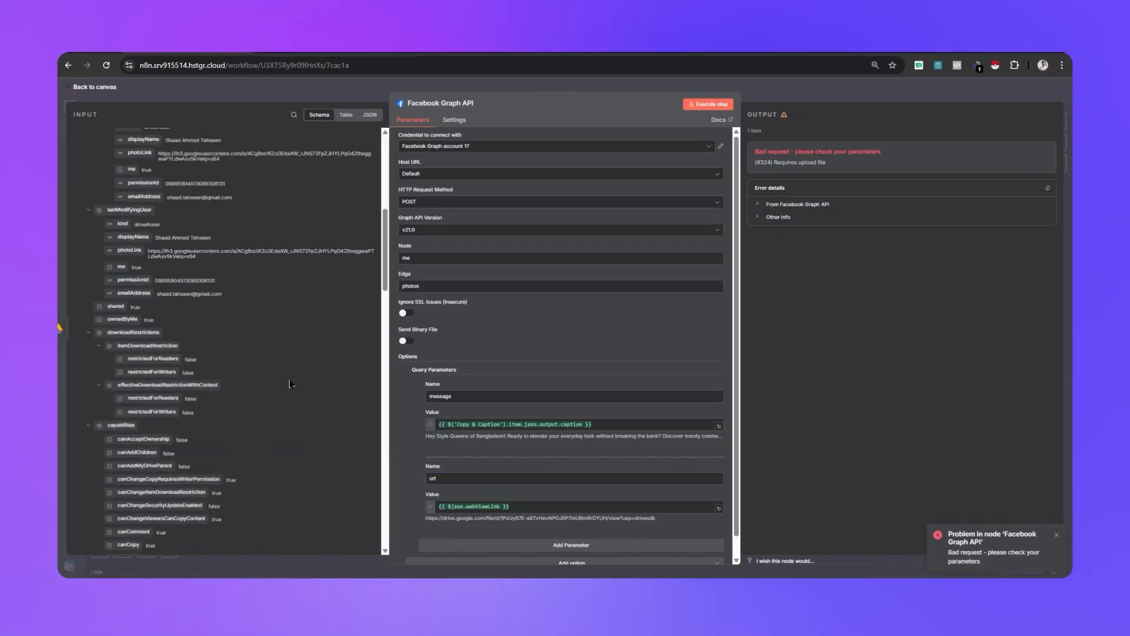
pyautogui.scroll(8, 294, 389)
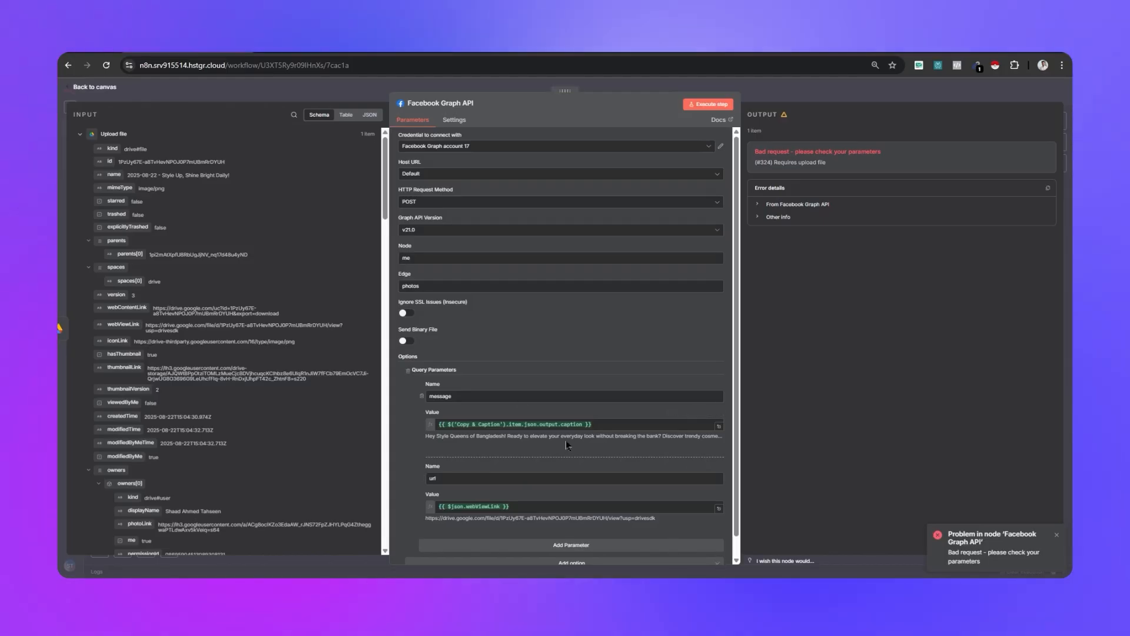
pyautogui.scroll(-1, 568, 446)
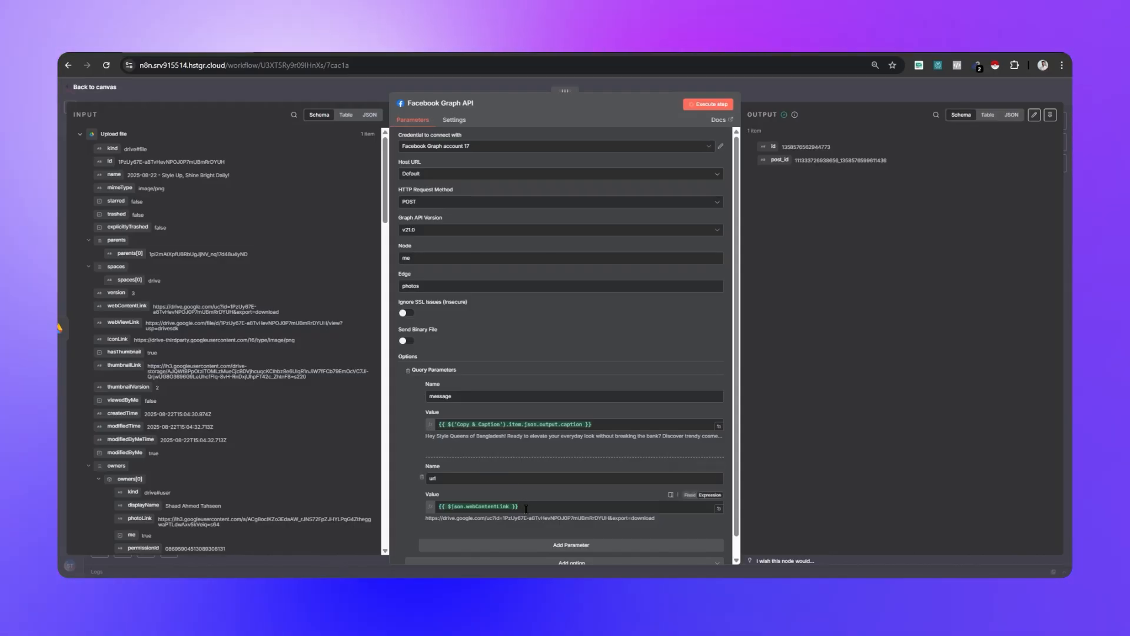
# Switch to the Style Hub KL Facebook page, reload it and examine the newest post with its full caption expanded
pyautogui.click(503, 509)
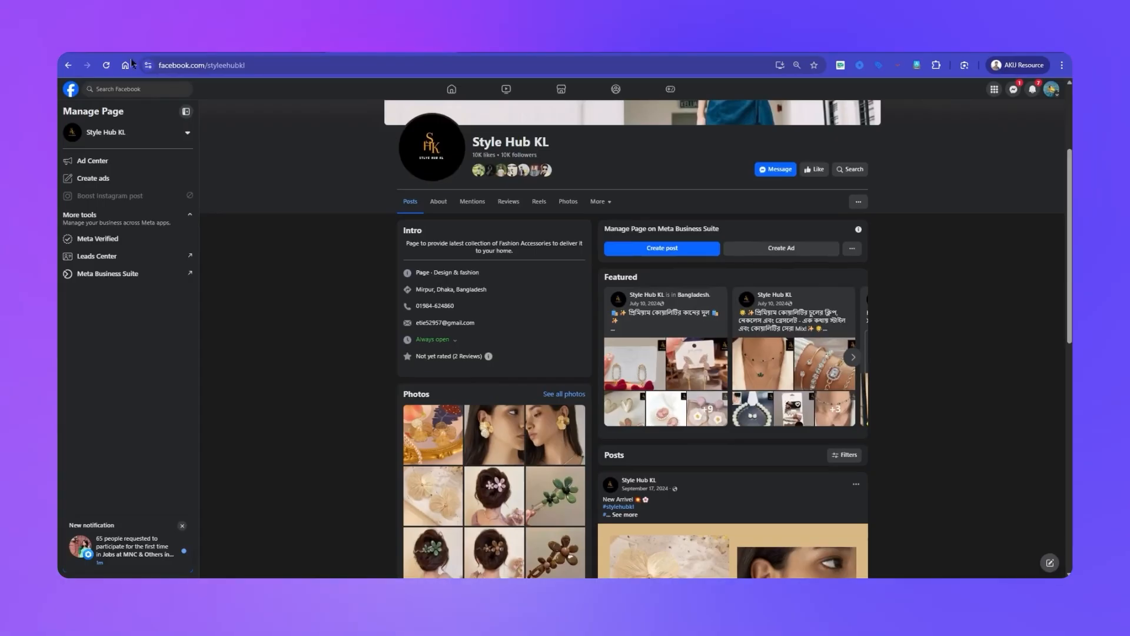
pyautogui.scroll(-5, 813, 436)
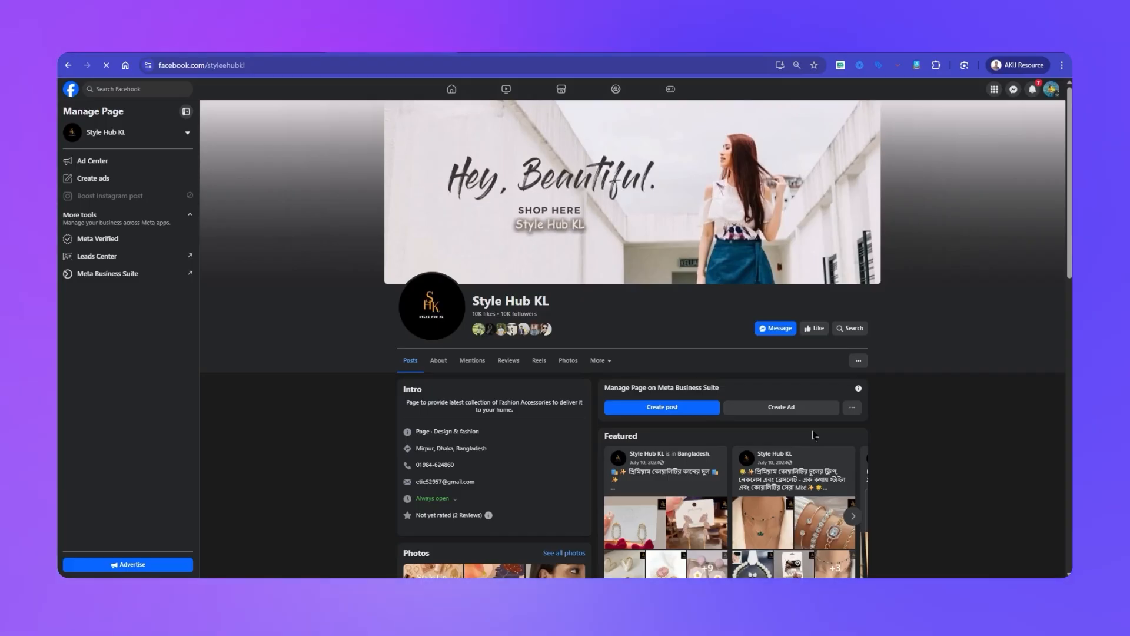
pyautogui.scroll(-9, 813, 436)
pyautogui.scroll(9, 813, 433)
pyautogui.scroll(-5, 814, 433)
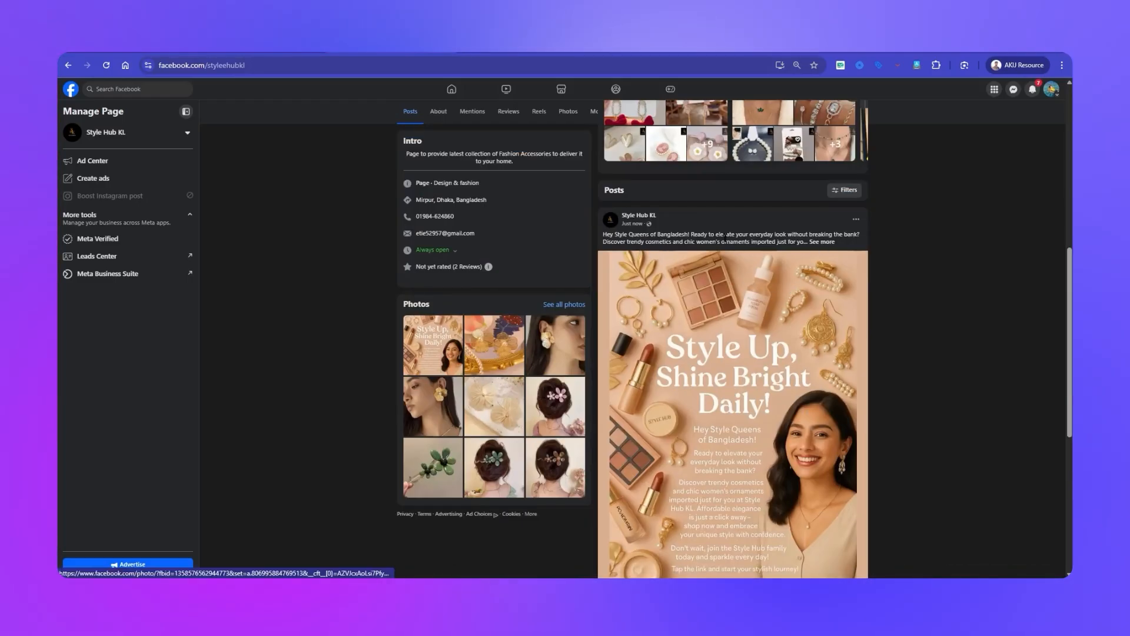
pyautogui.click(745, 251)
pyautogui.scroll(-4, 766, 353)
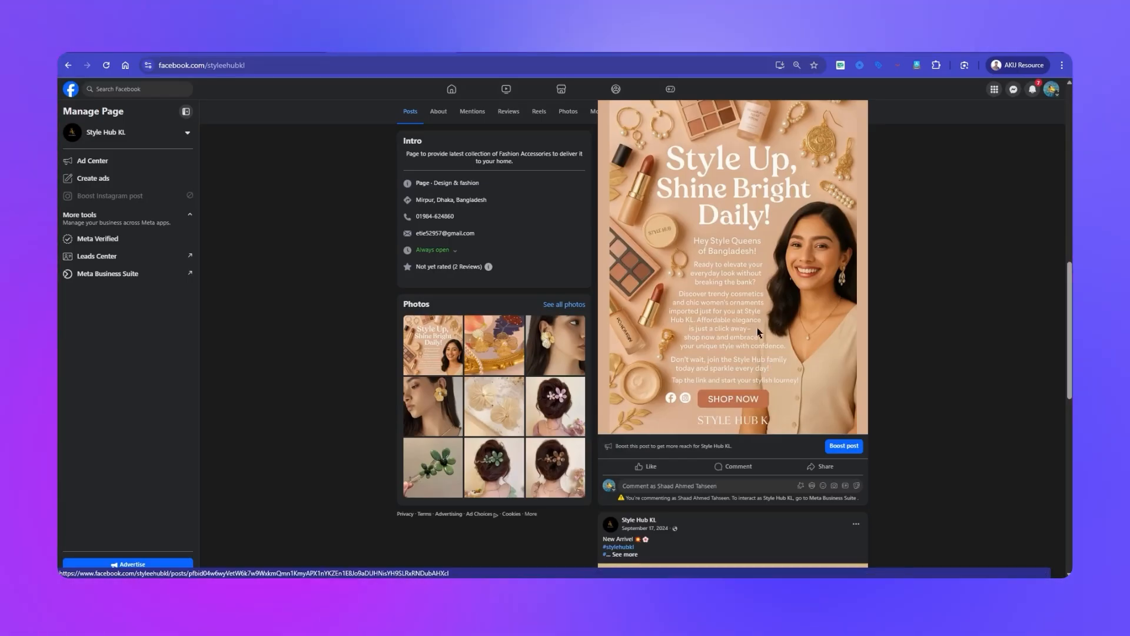
pyautogui.click(759, 333)
pyautogui.scroll(-4, 759, 332)
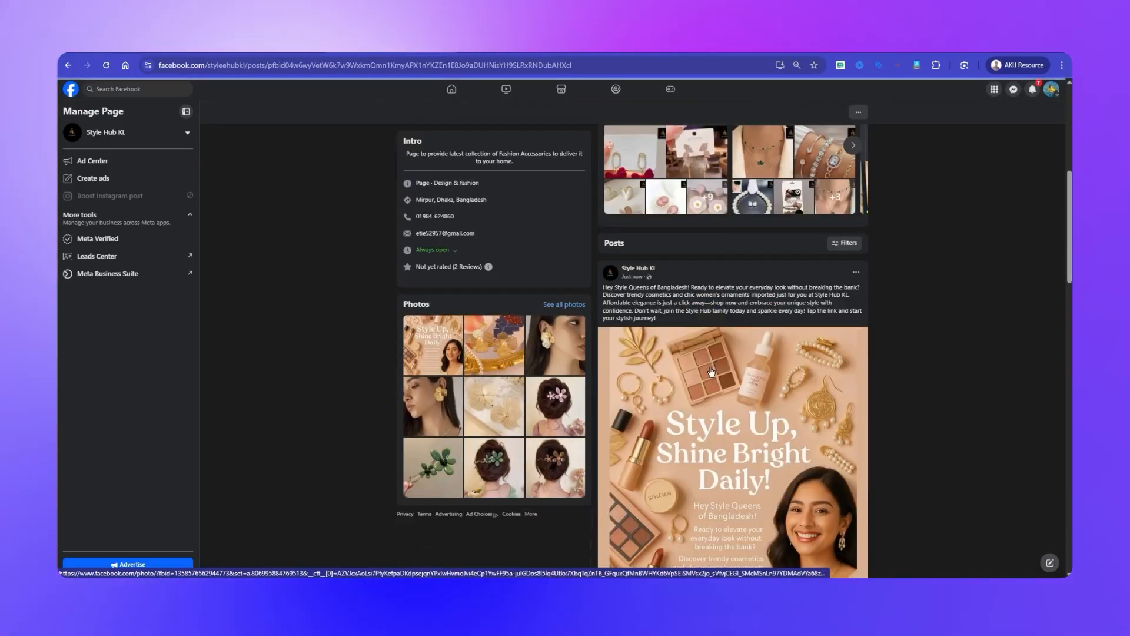
# Open the new post's image at maximum zoom, inspect its headline, body text and logo, and return to the page's posts
pyautogui.click(753, 383)
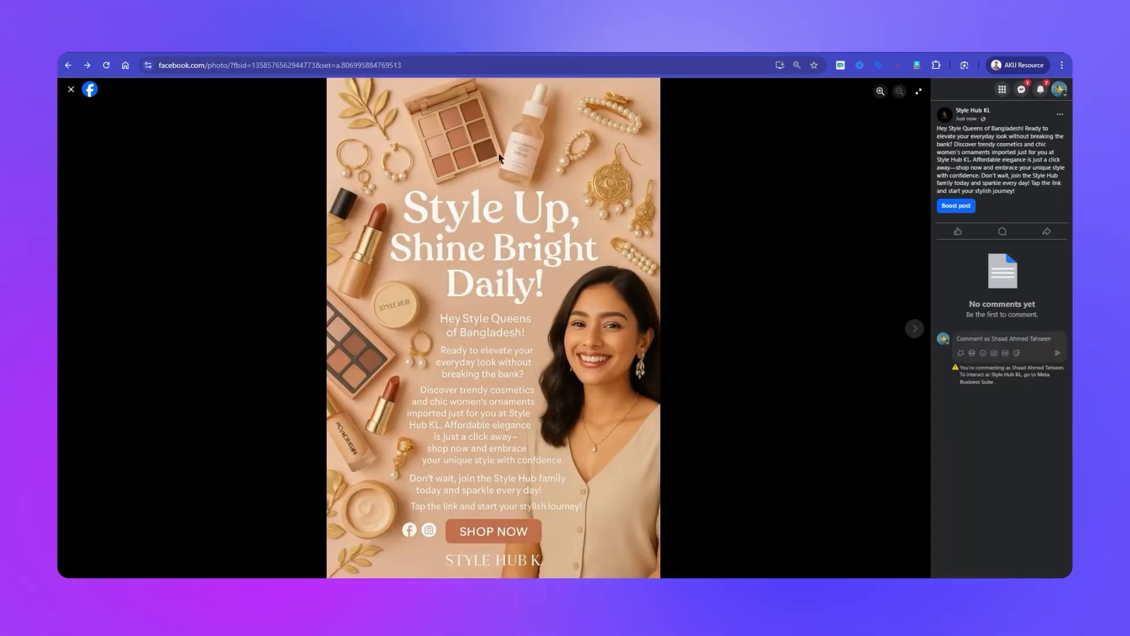
pyautogui.click(881, 92)
pyautogui.click(881, 92)
pyautogui.click(881, 92)
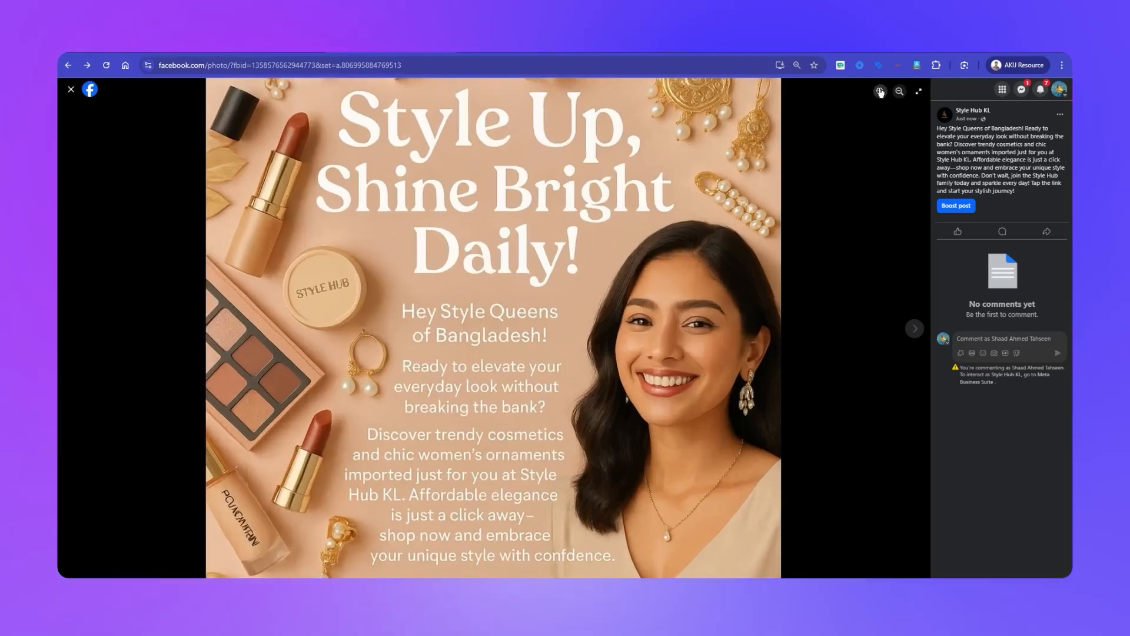
pyautogui.click(880, 92)
pyautogui.moveTo(648, 466); pyautogui.dragTo(650, 399)
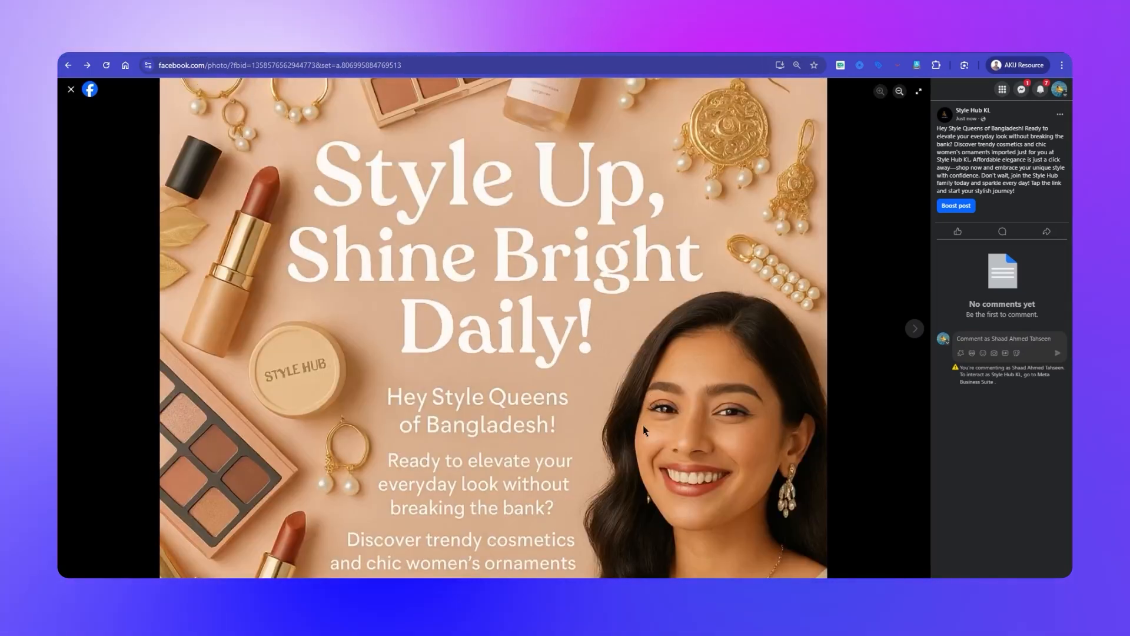
pyautogui.scroll(-3, 631, 240)
pyautogui.scroll(-2, 583, 204)
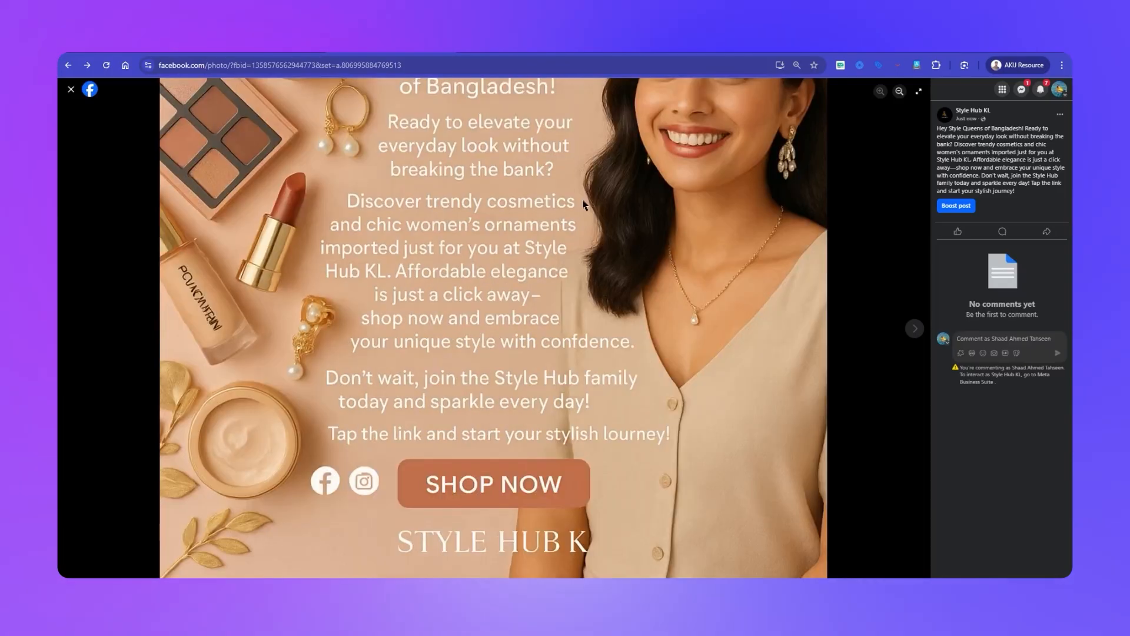
pyautogui.scroll(5, 583, 204)
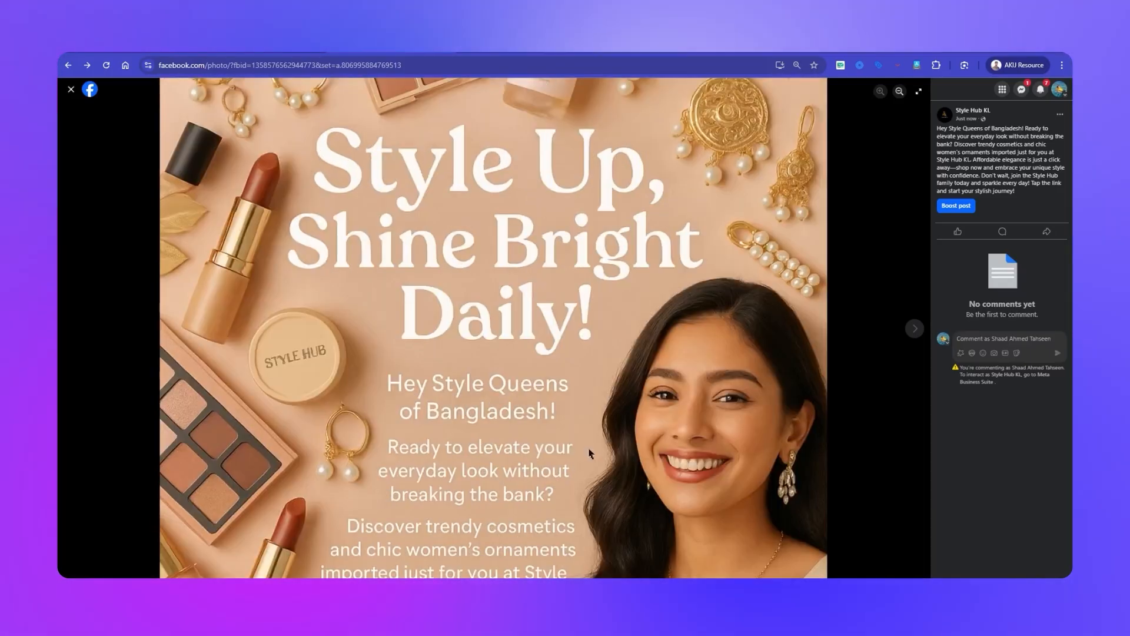
pyautogui.click(71, 90)
pyautogui.click(71, 90)
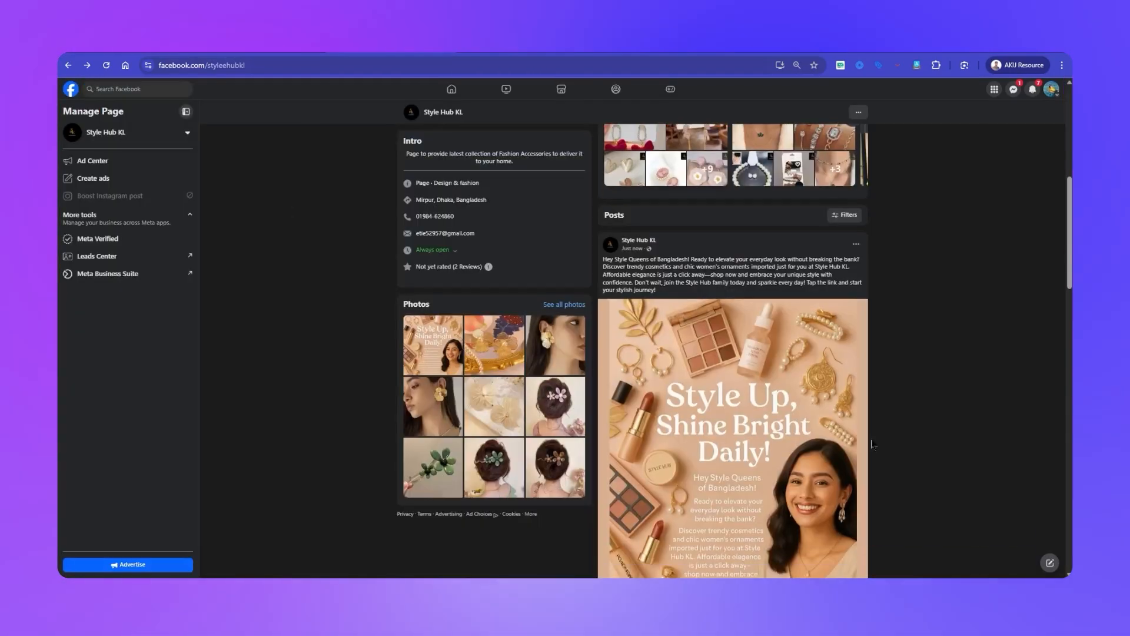
pyautogui.scroll(-3, 874, 444)
pyautogui.scroll(4, 884, 328)
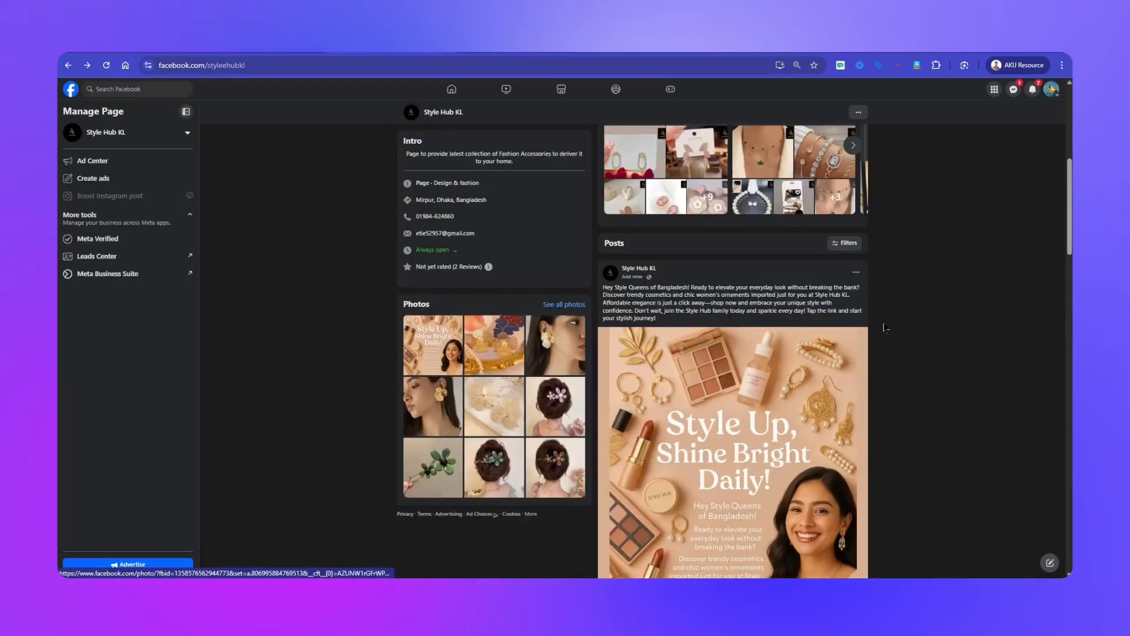